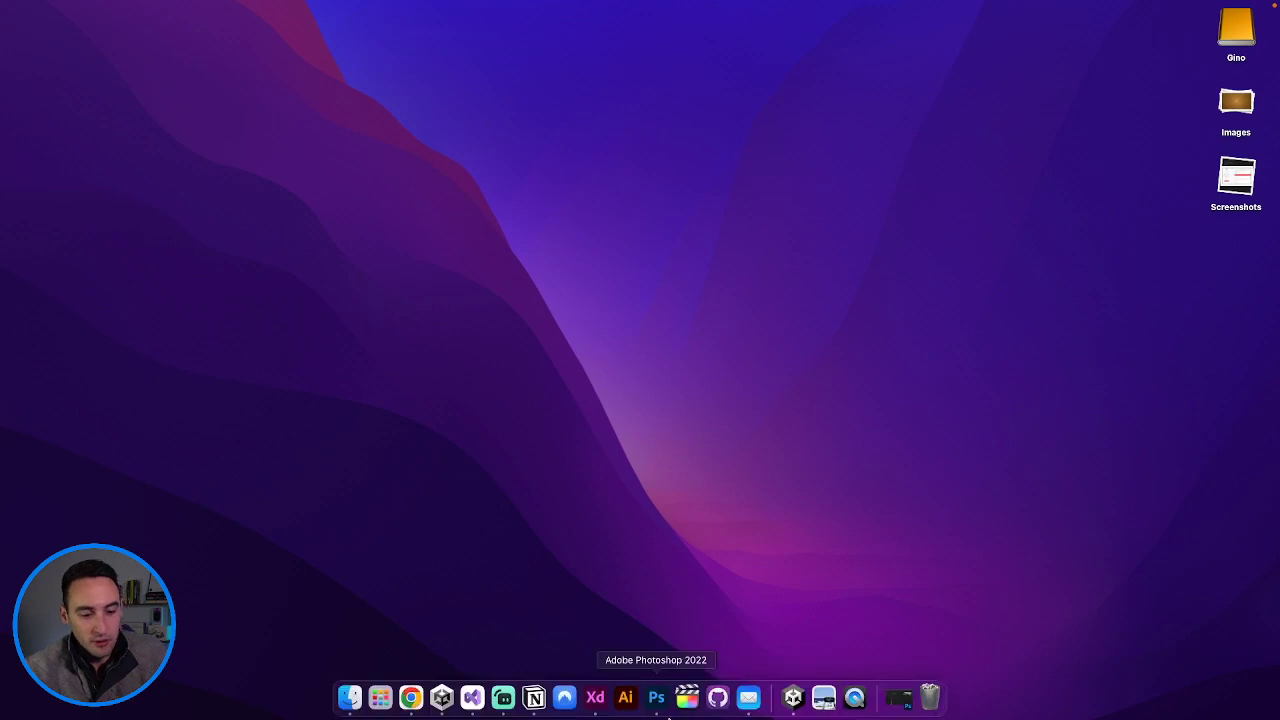
Switch to Photoshop and create a new document from the 1080p Art & Illustration preset, 1920 x 1080 px at 300 ppi.
left_click(905, 697)
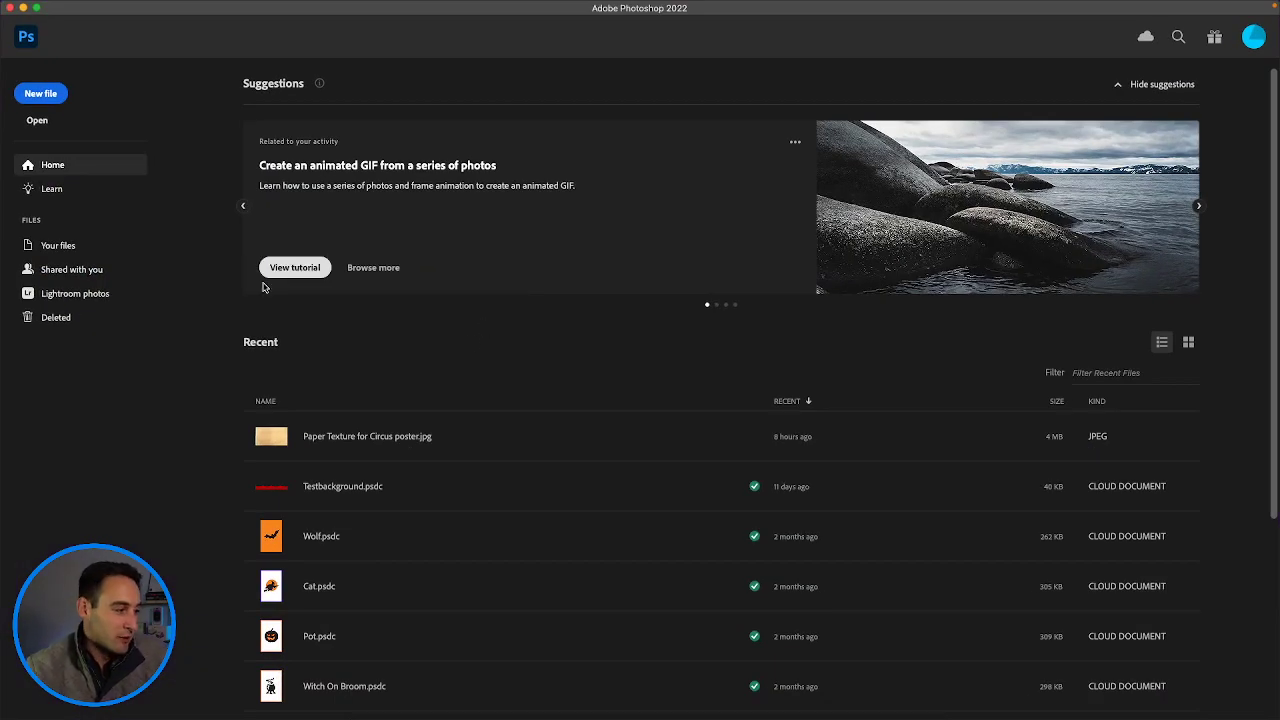
left_click(47, 94)
left_click(500, 146)
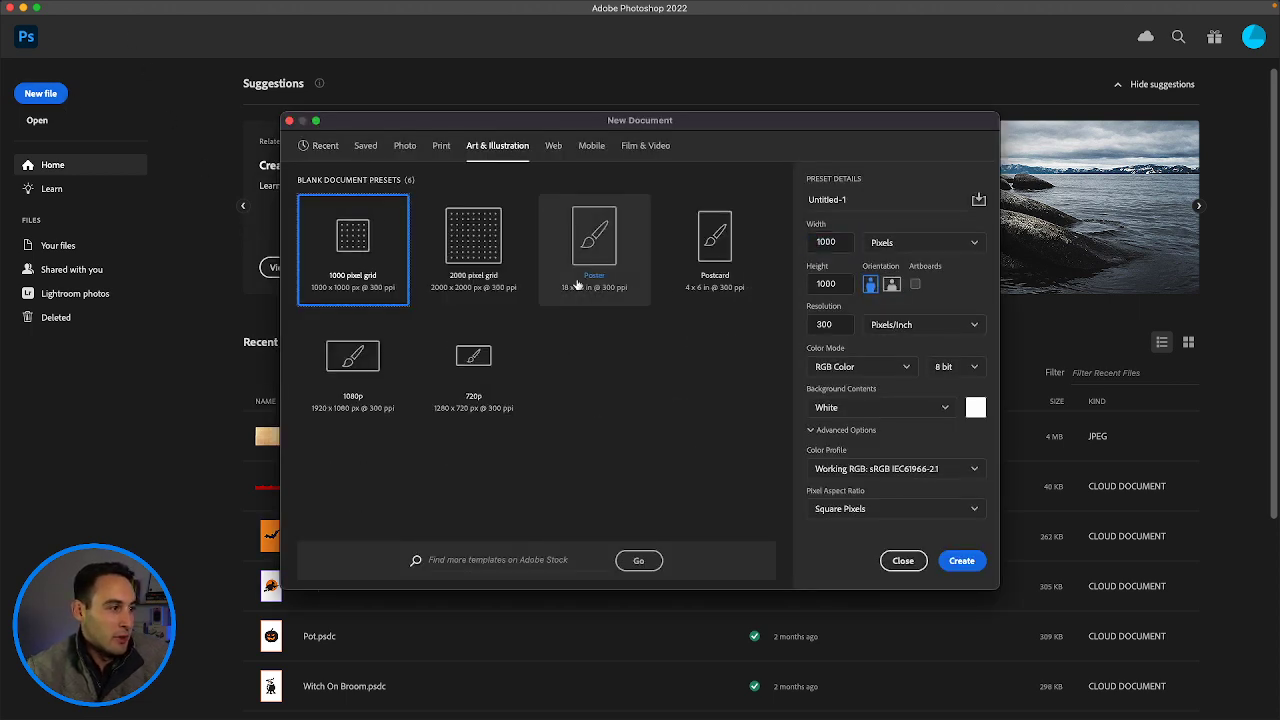
left_click(366, 360)
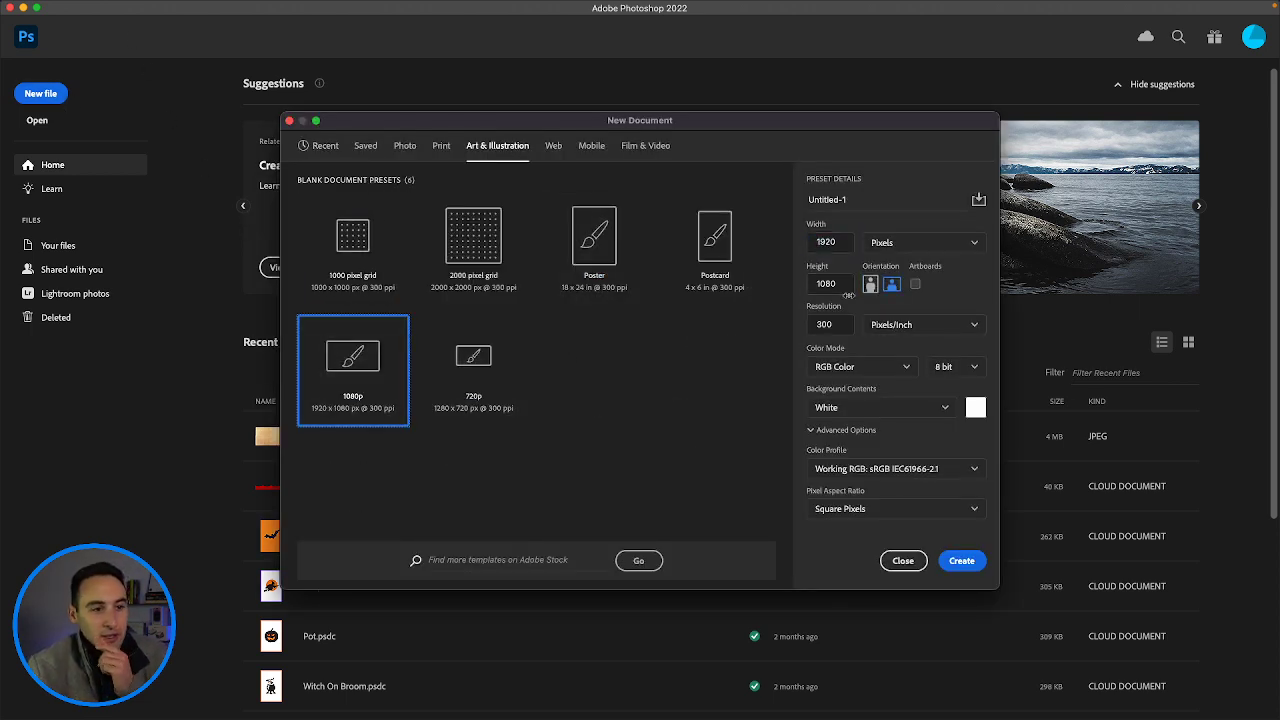
left_click(960, 561)
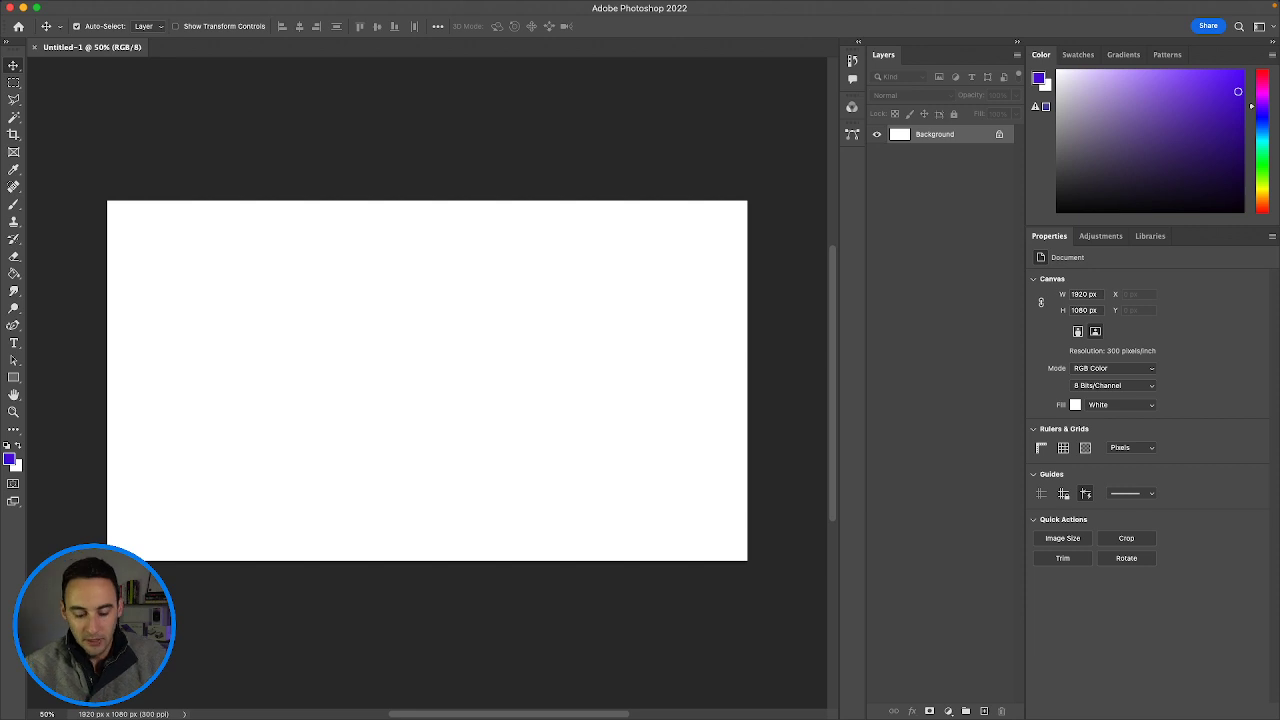
Switch to Unity and examine the striped game background and wave layers in the Game view.
key("ctrl+Up")
key("ctrl+Up")
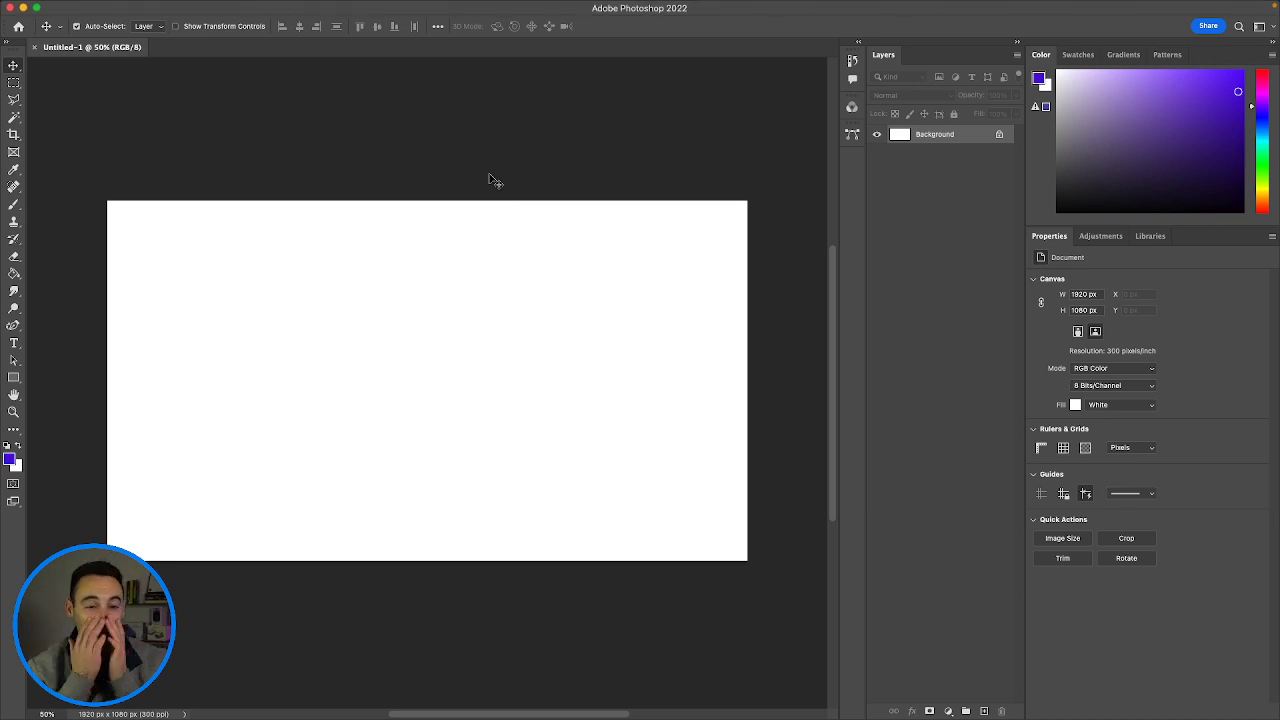
key("ctrl+Right")
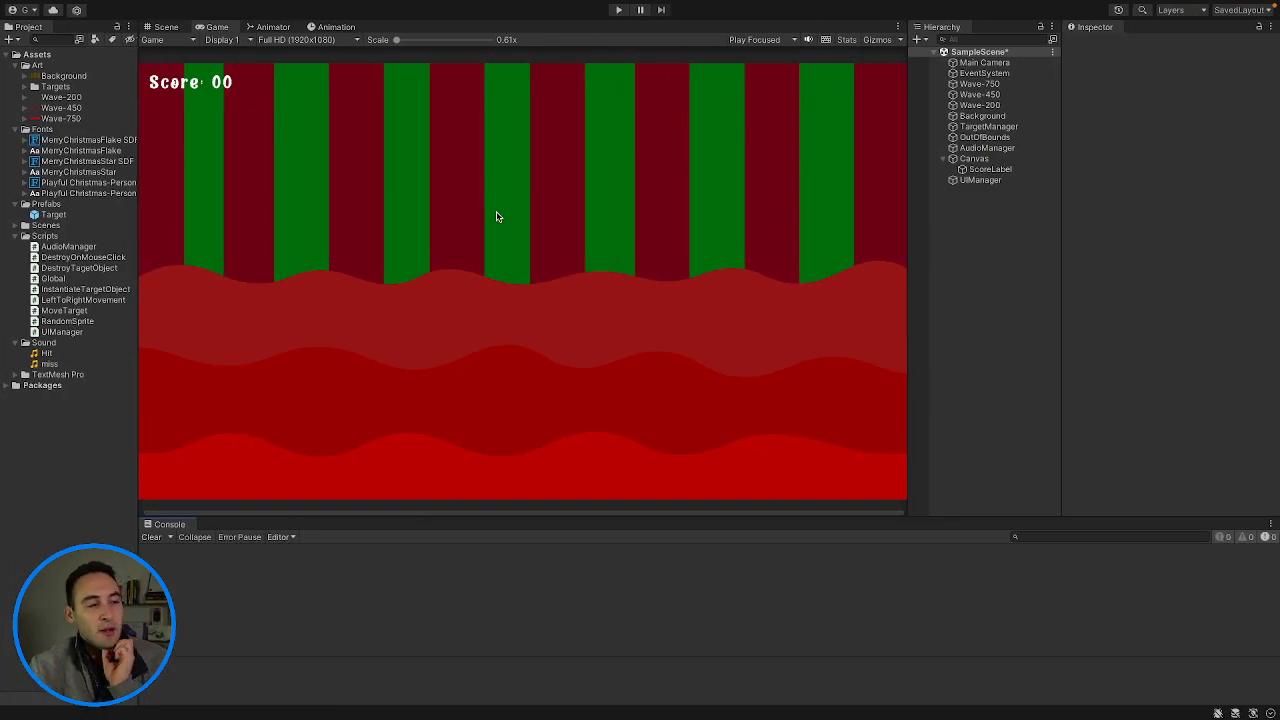
scroll(497, 197, "up", 1)
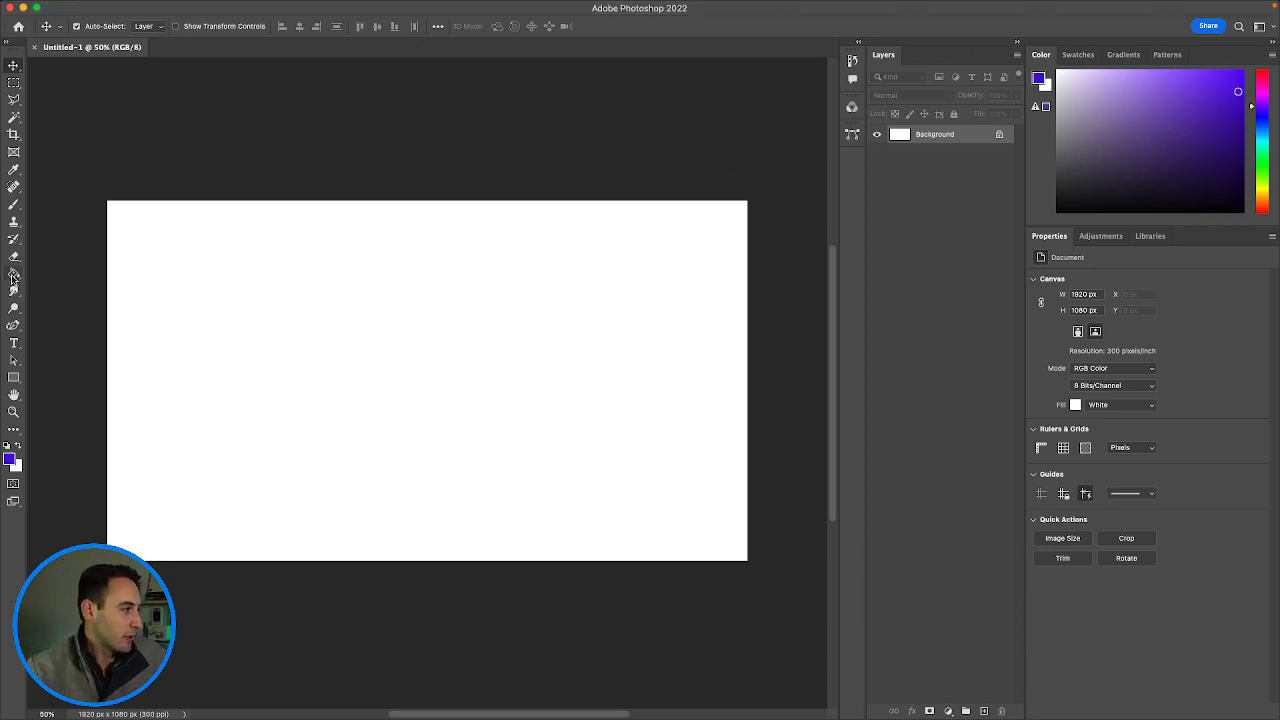
Fill the background with a radial gradient from black (000000) at the canvas centre to white outward, and invert its colours.
left_click_drag(13, 273, 64, 274)
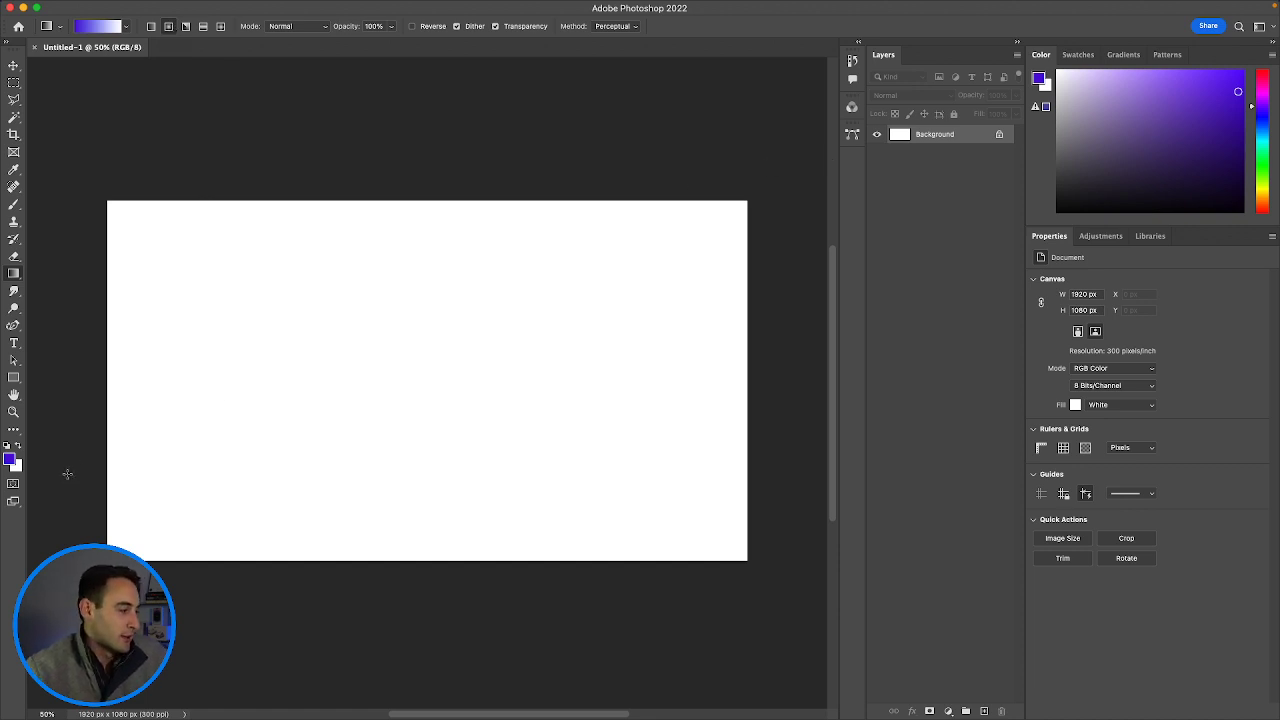
left_click(10, 463)
left_click_drag(905, 384, 930, 515)
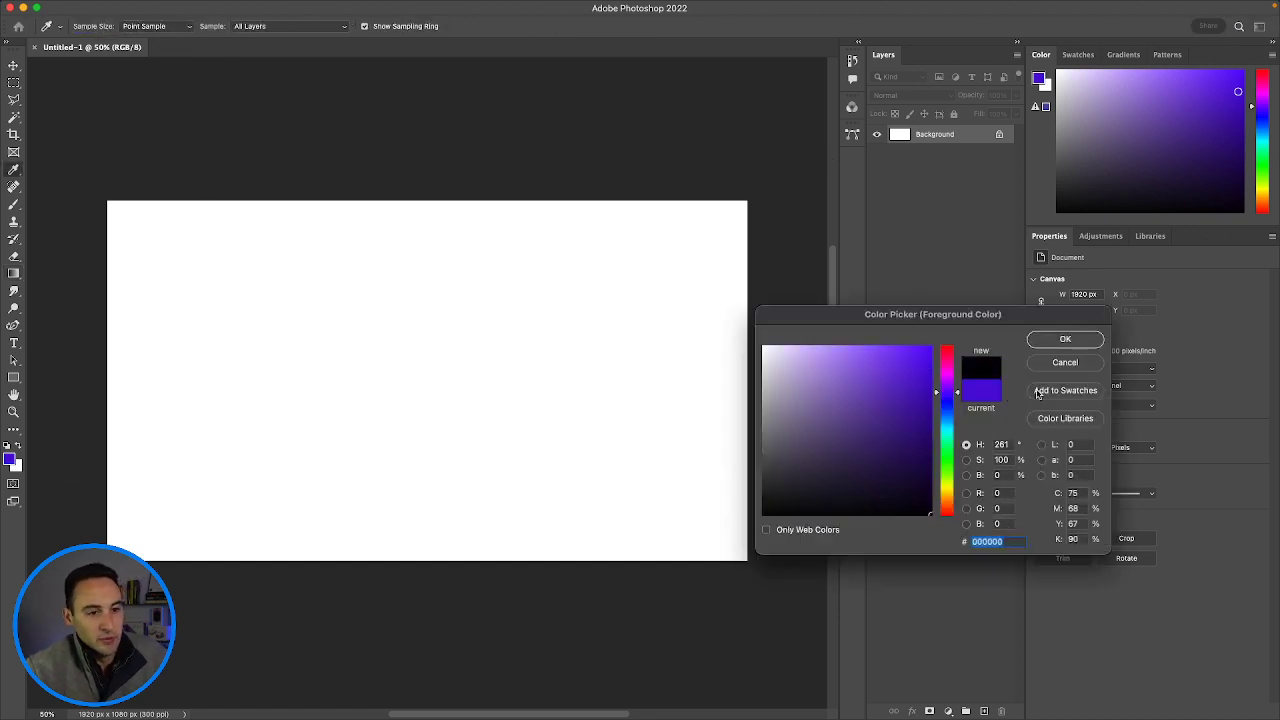
left_click(1066, 341)
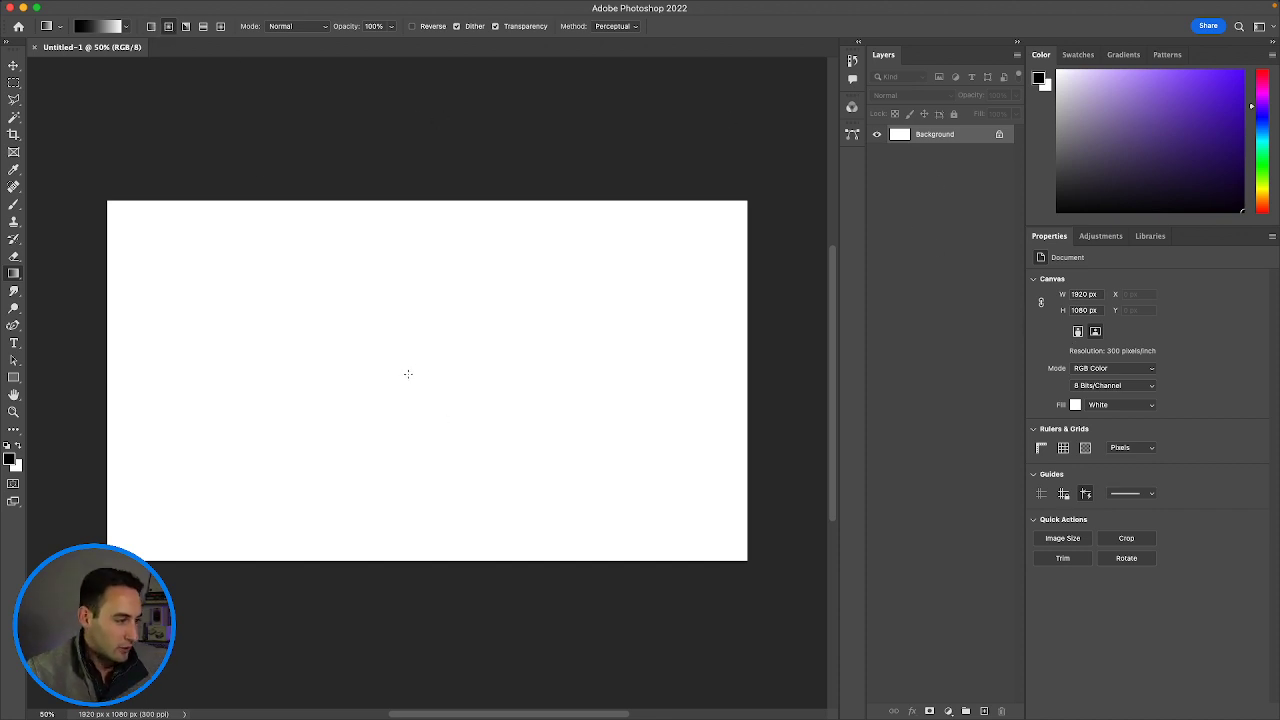
left_click_drag(408, 374, 789, 376)
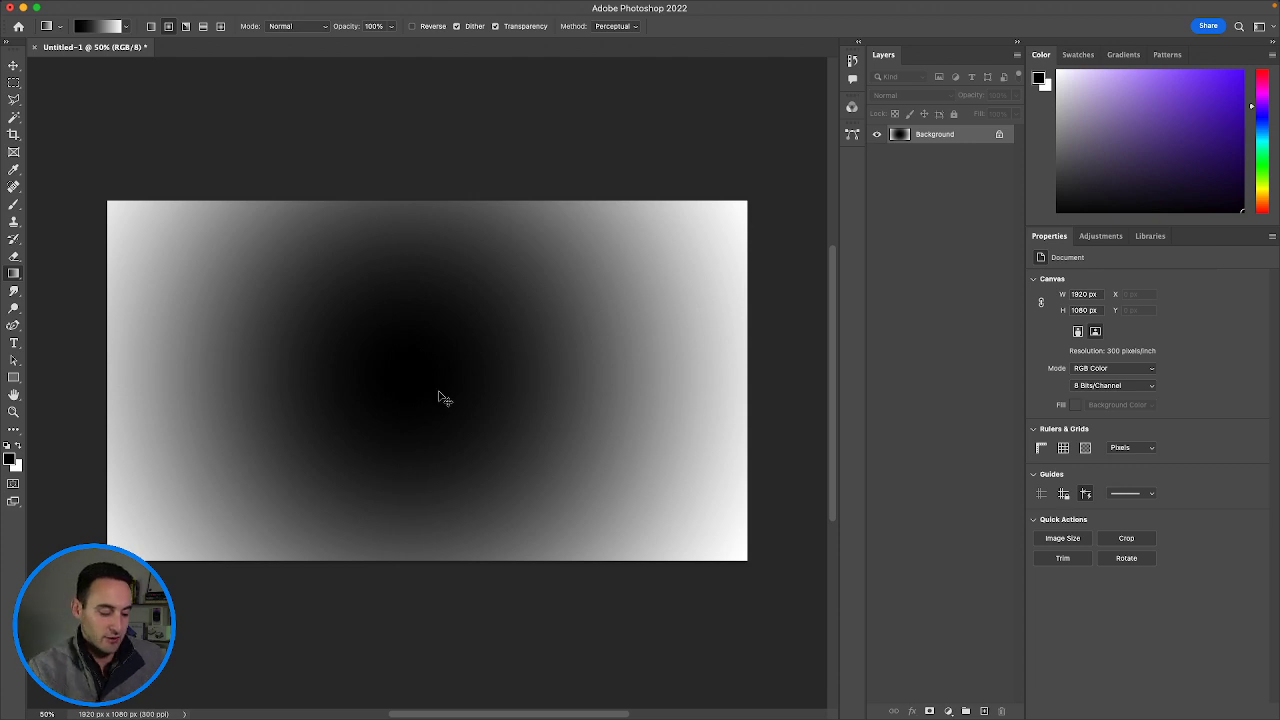
key("super+i")
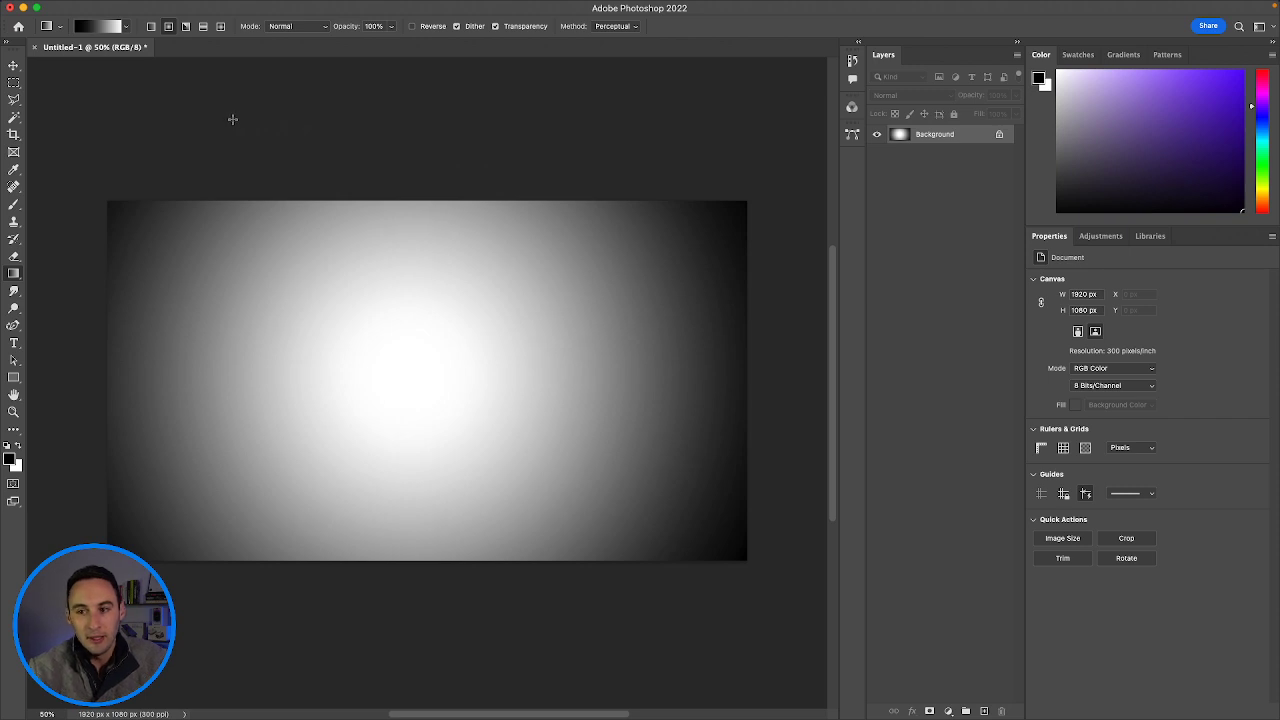
Create a second document 3000 px wide and 3000 px high at a resolution of 150 pixels/inch.
left_click(102, 7)
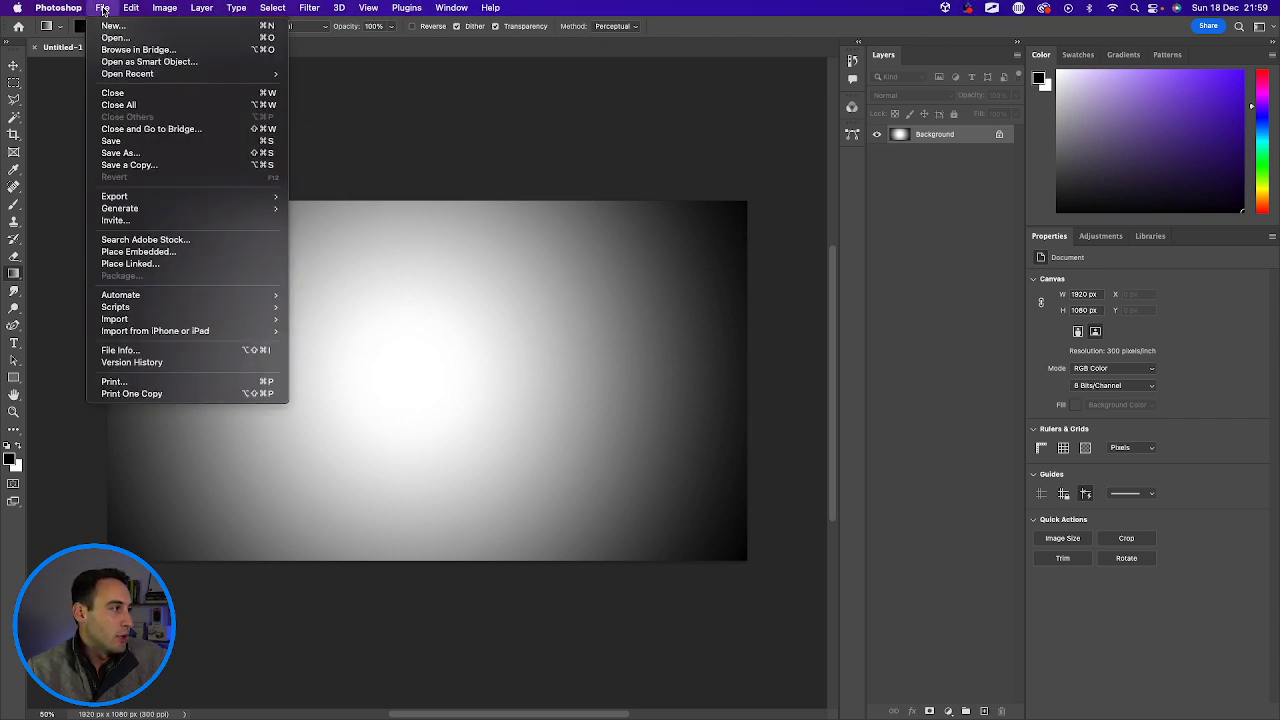
left_click(117, 27)
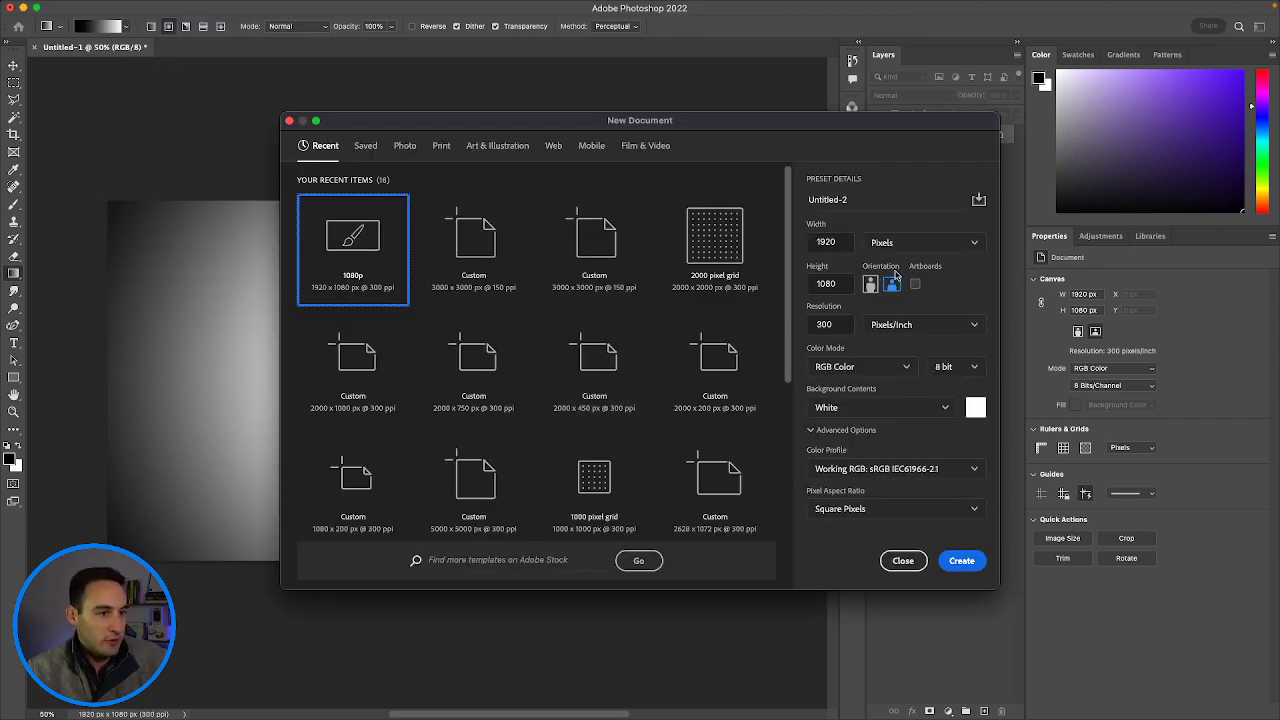
left_click_drag(842, 242, 794, 240)
type("3000")
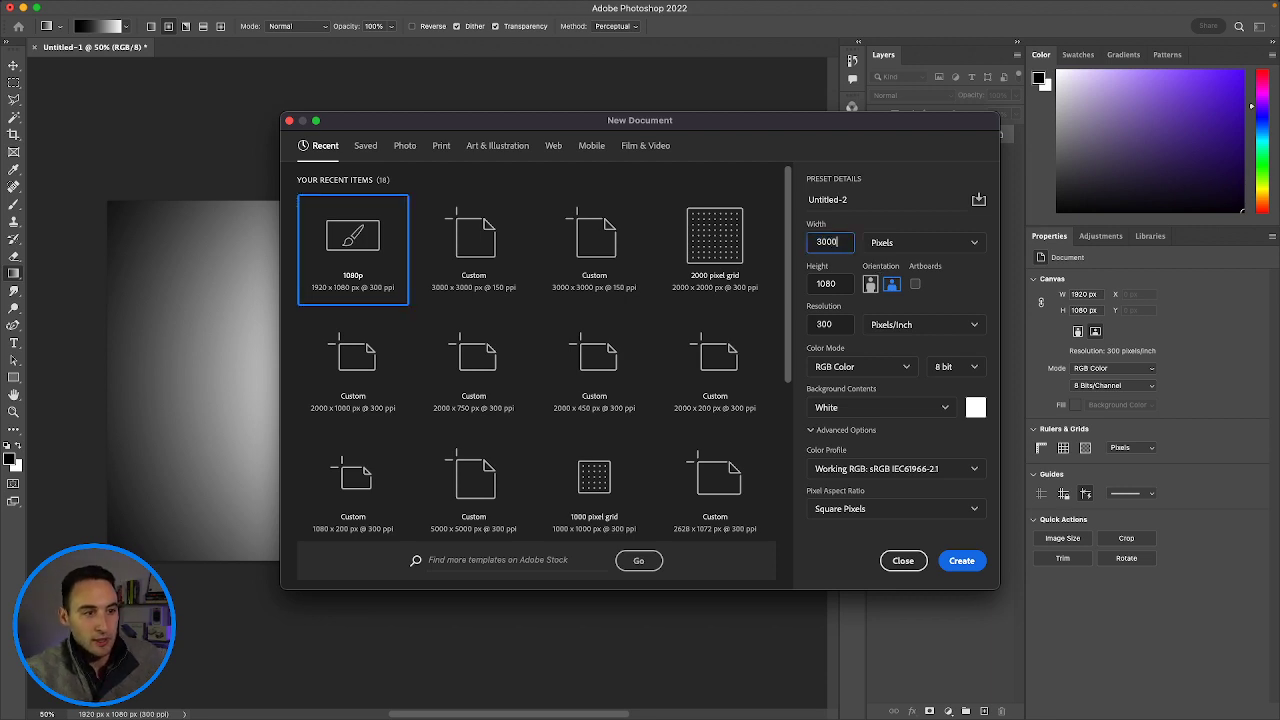
key("Tab")
type("3000")
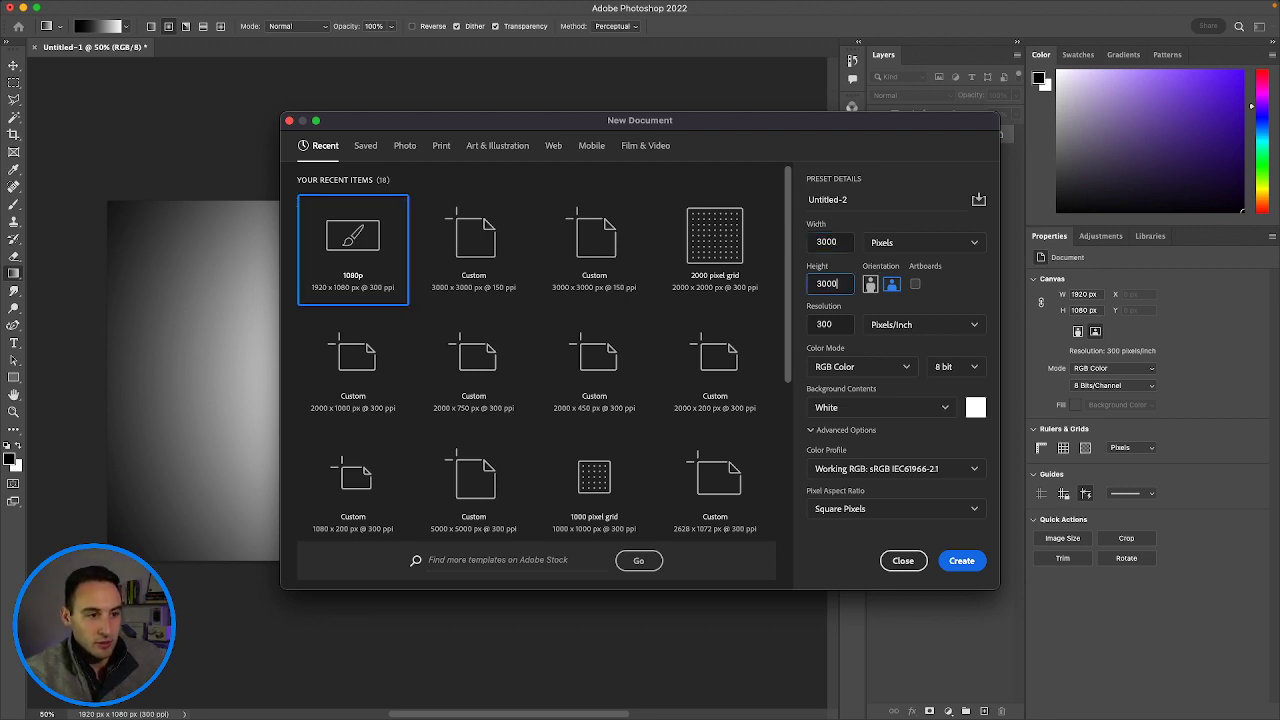
left_click_drag(839, 323, 783, 320)
type("1")
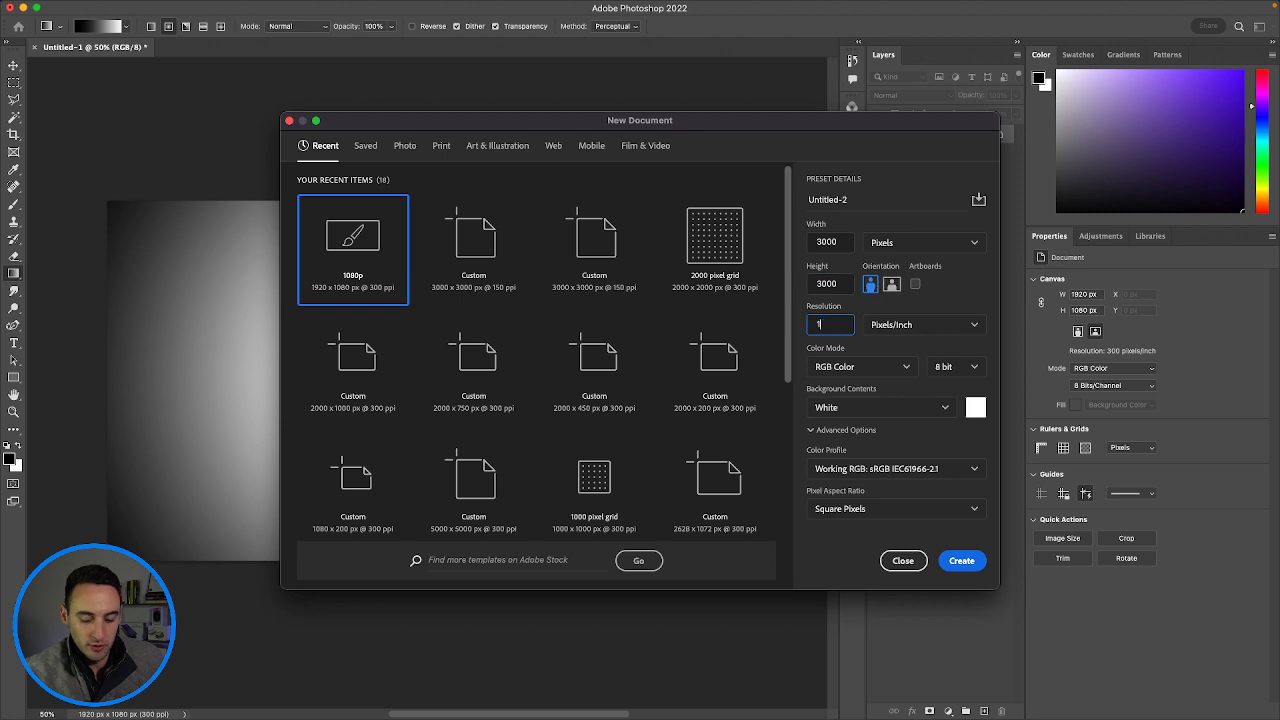
type("50")
scroll(570, 350, "down", 1)
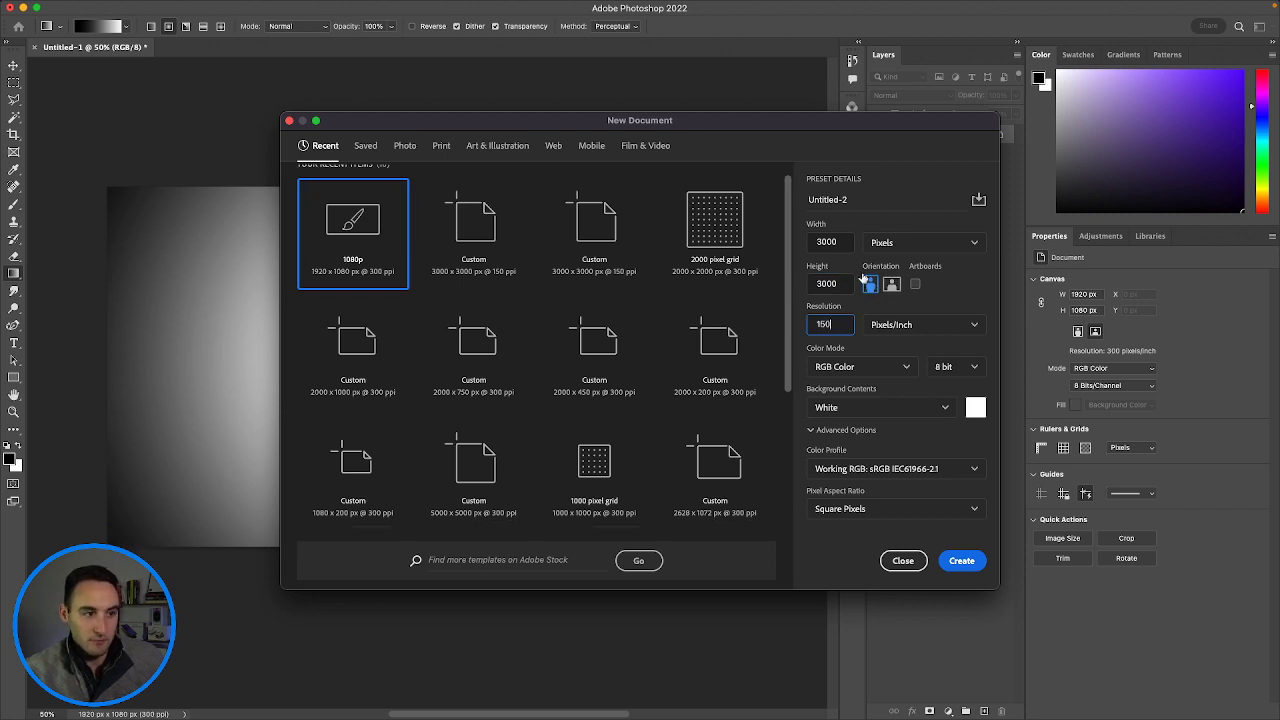
left_click(961, 561)
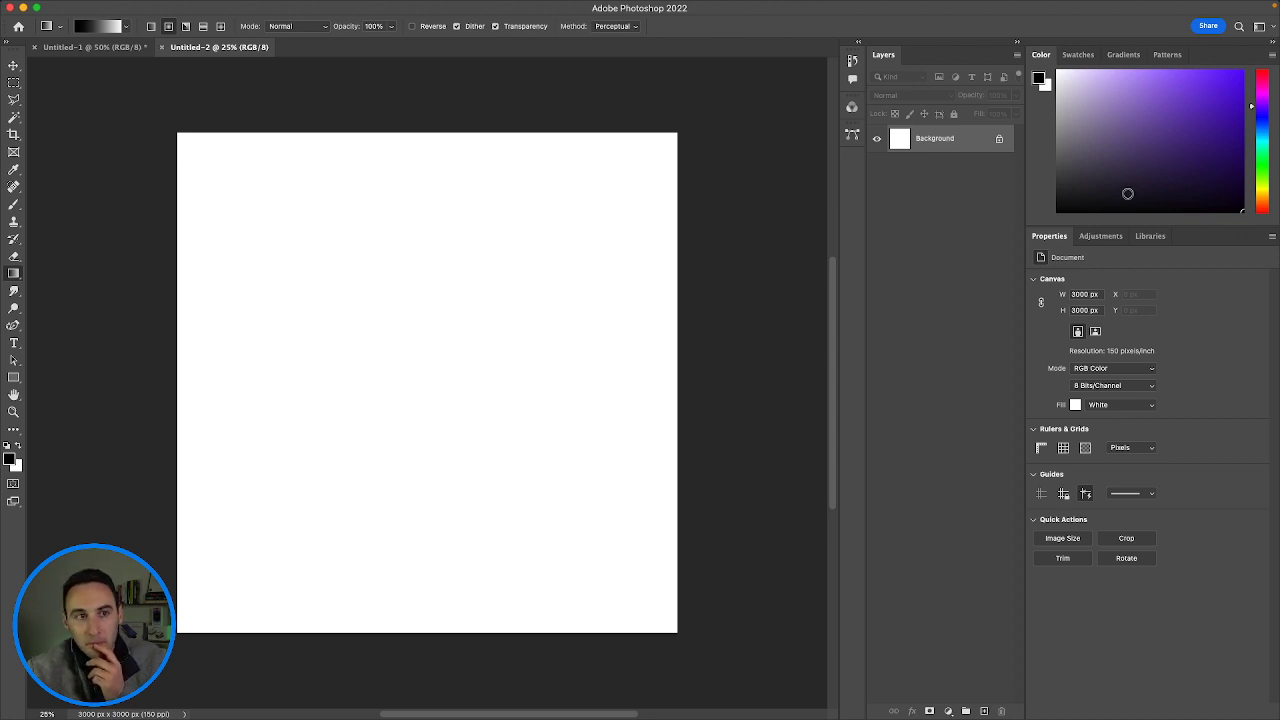
Try a foreground colour brightness of 30% and set it back to 0%.
left_click(9, 461)
left_click(1004, 474)
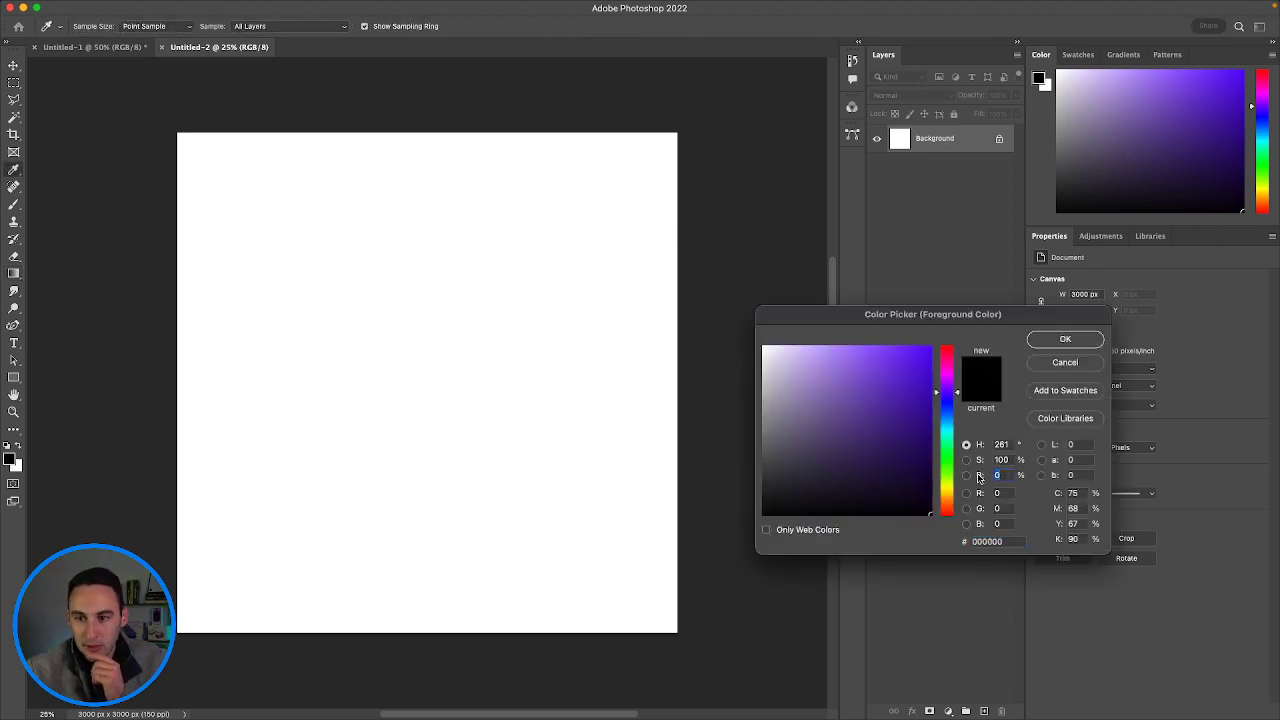
type("30")
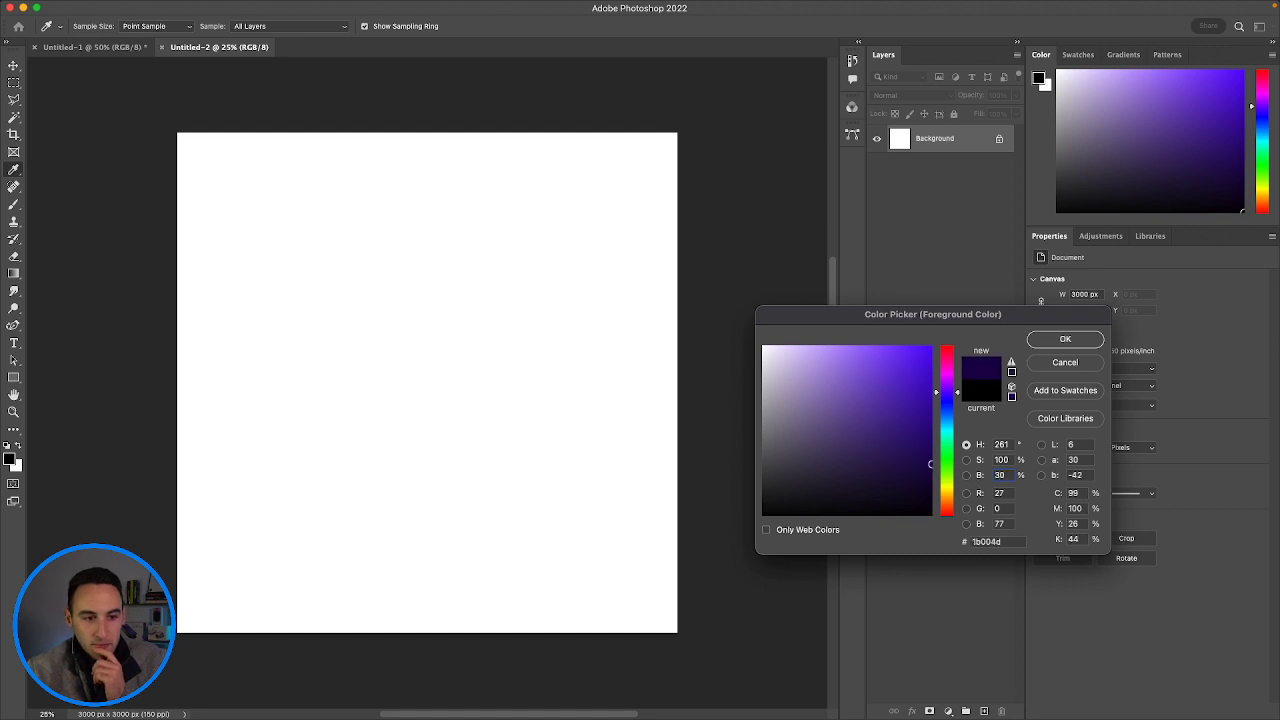
type("0")
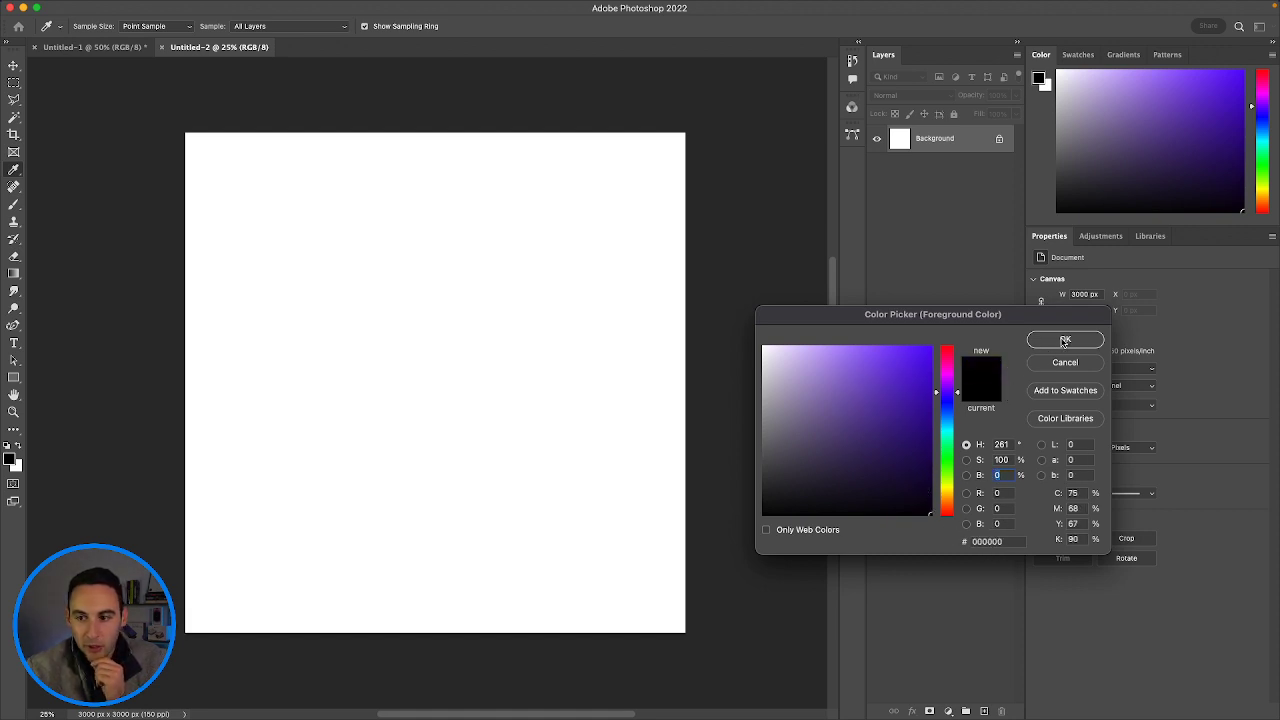
left_click(1065, 341)
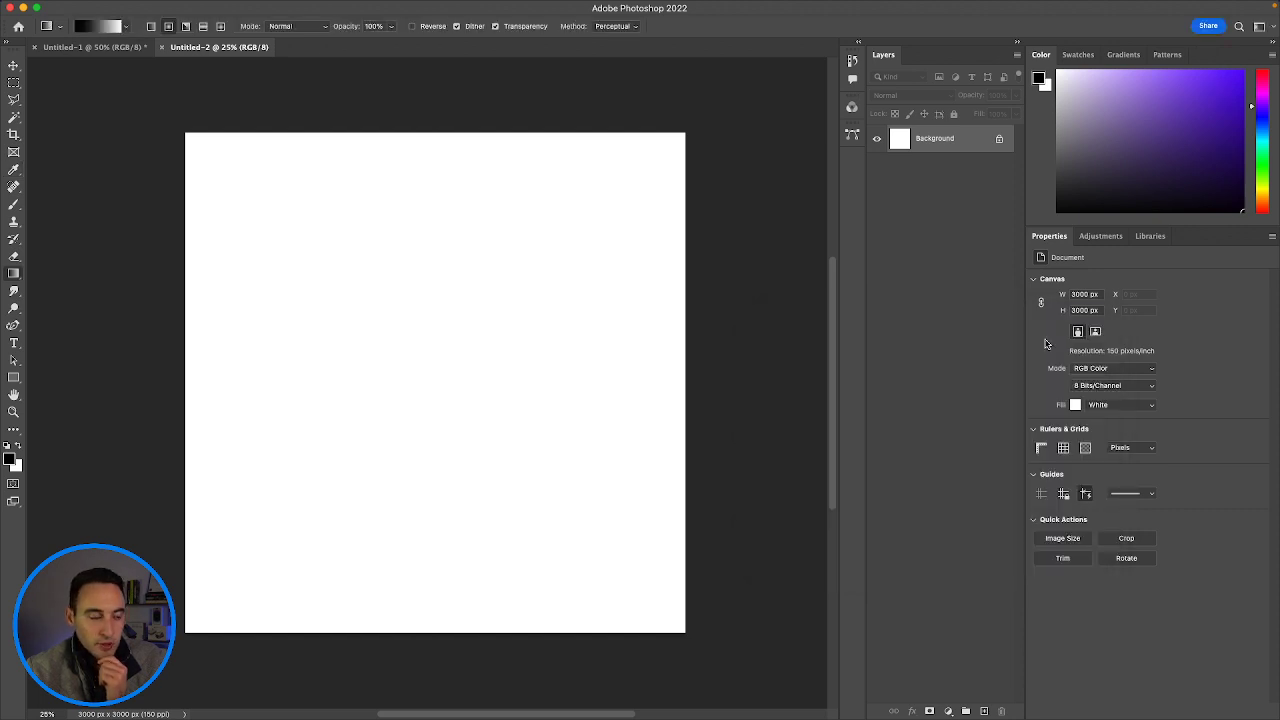
Apply the Halftone Pattern filter to the white background with size 12, contrast 50 and the Line pattern type.
mouse_move(437, 5)
left_click(315, 7)
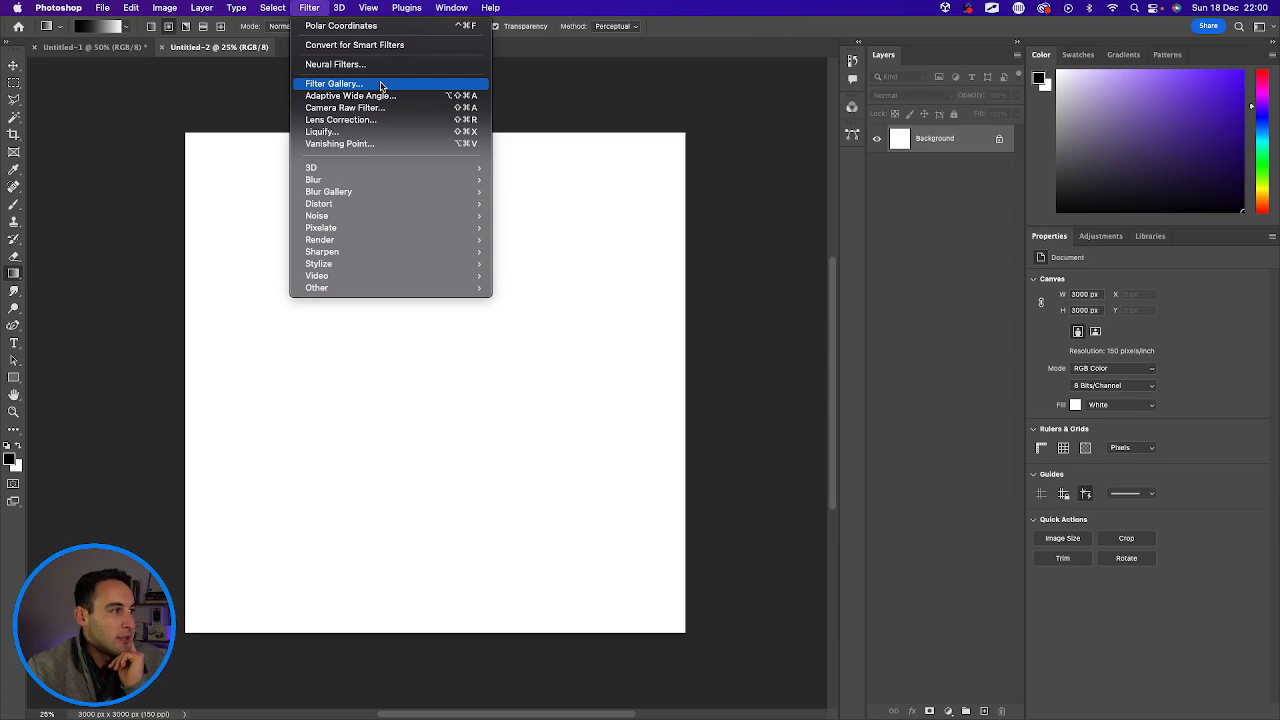
left_click(380, 85)
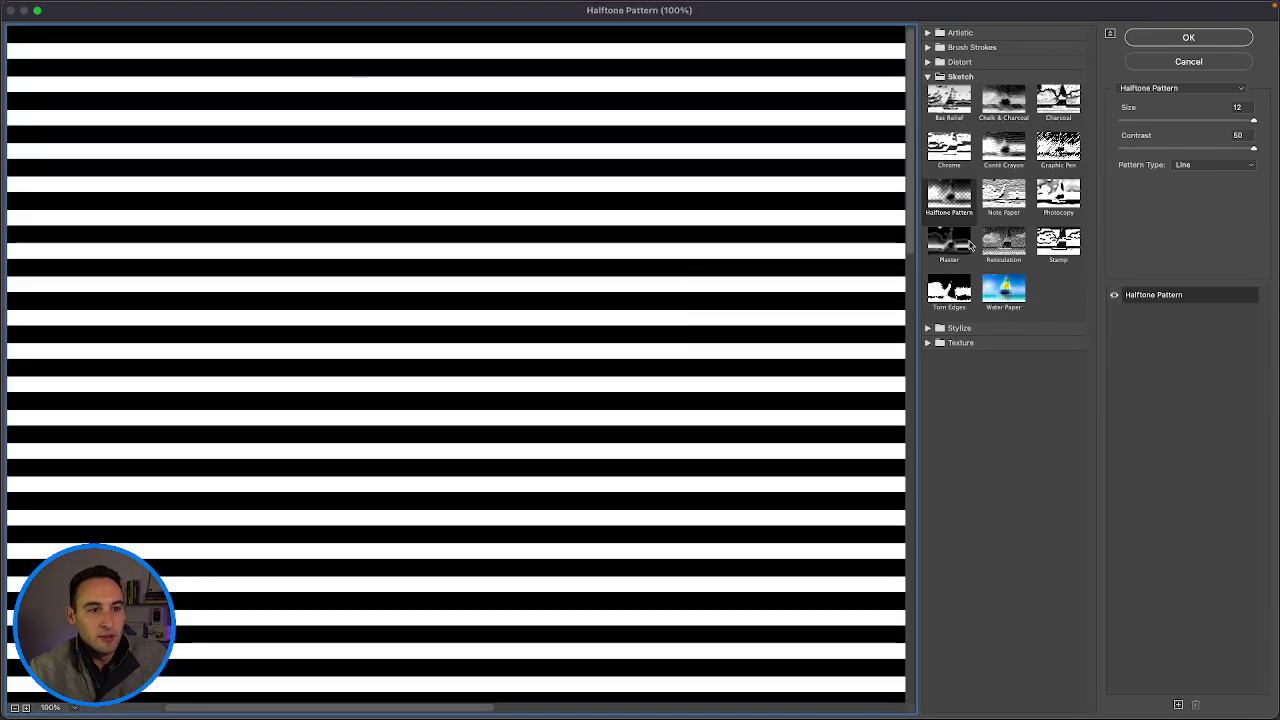
left_click(953, 199)
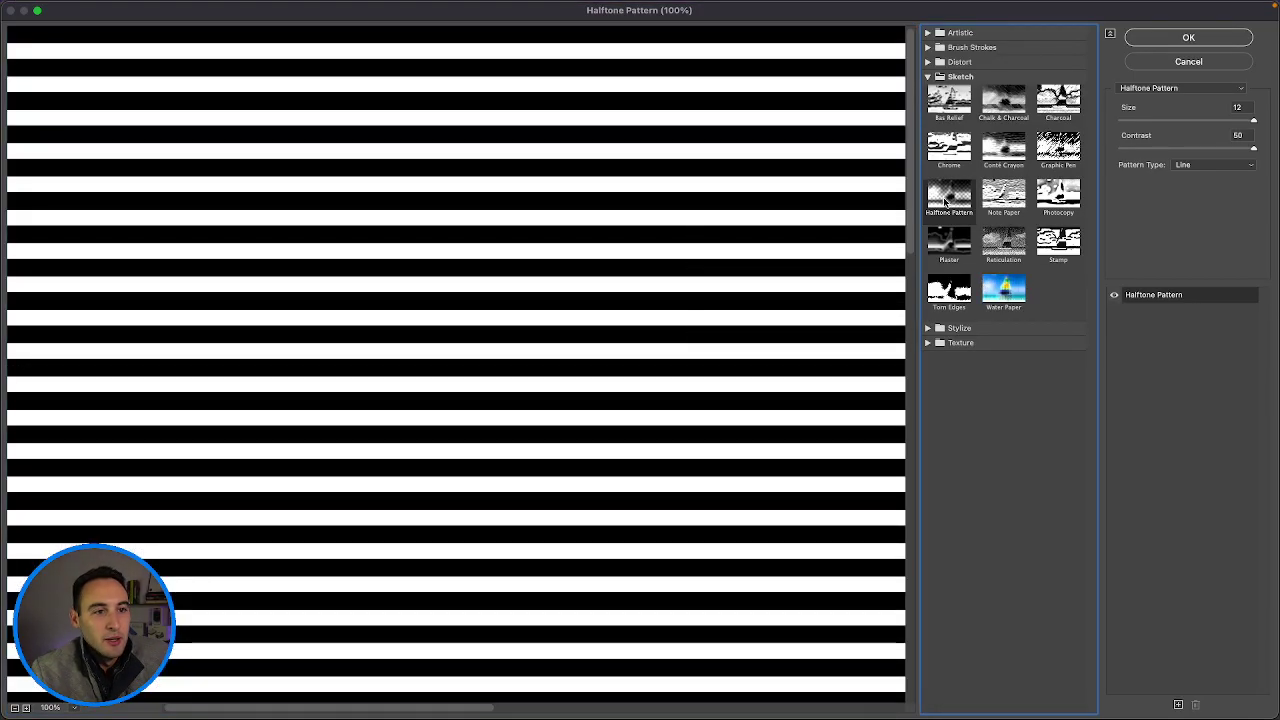
left_click(1248, 107)
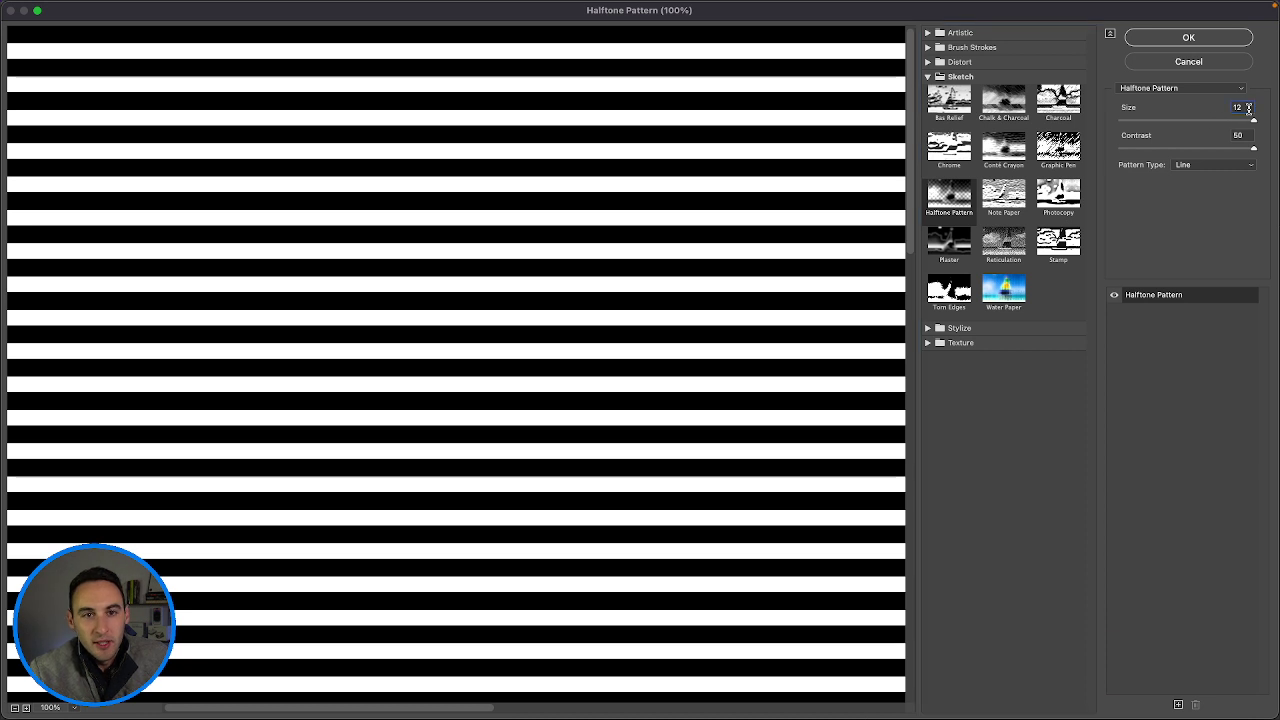
left_click(1247, 136)
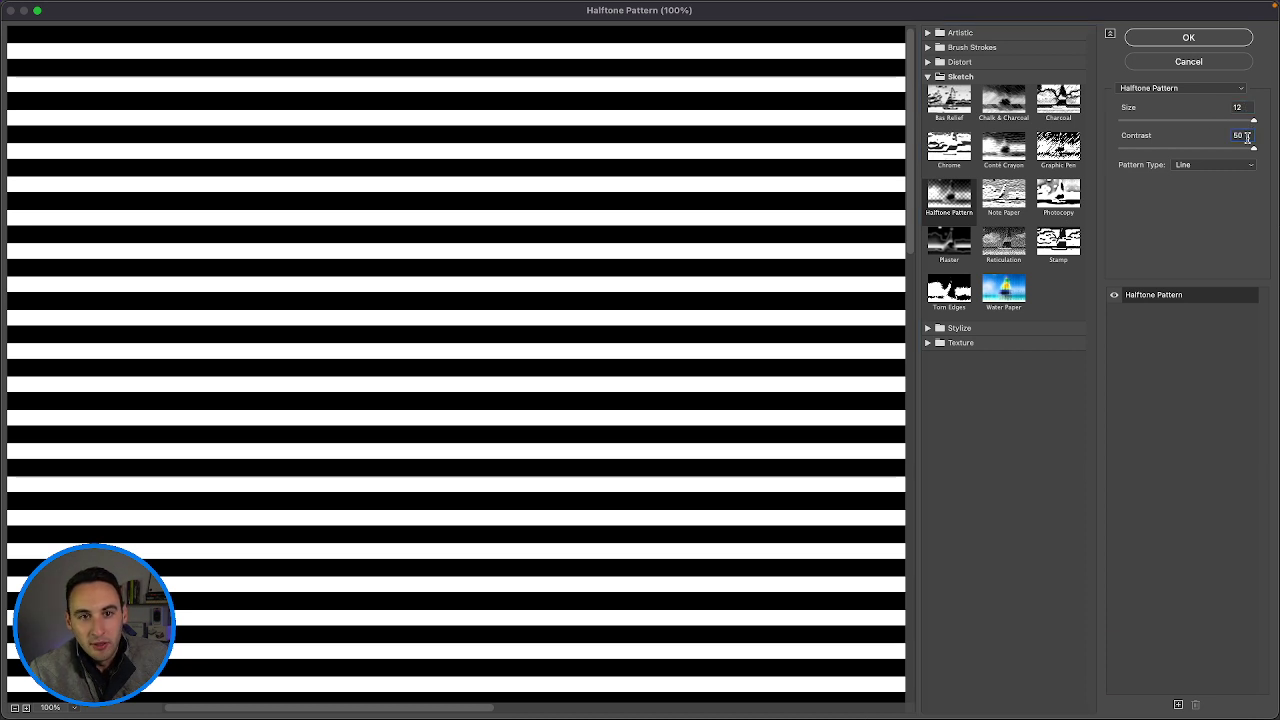
left_click(1205, 169)
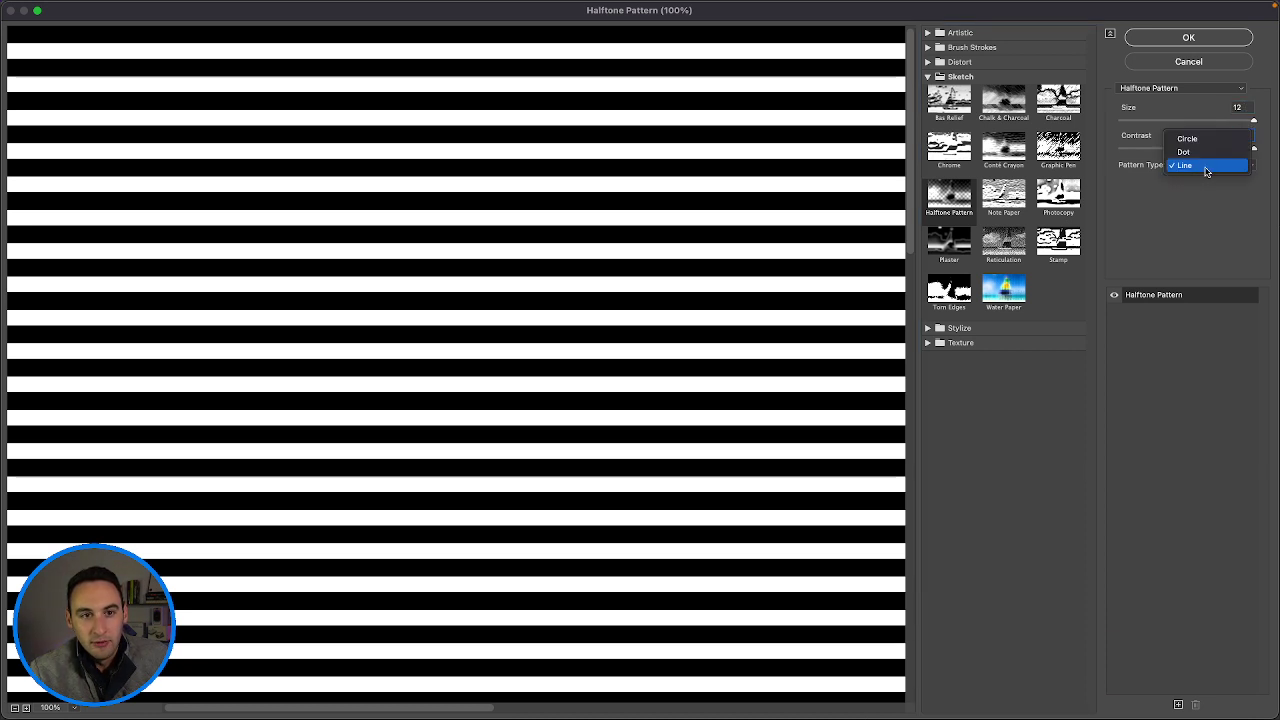
left_click(1196, 170)
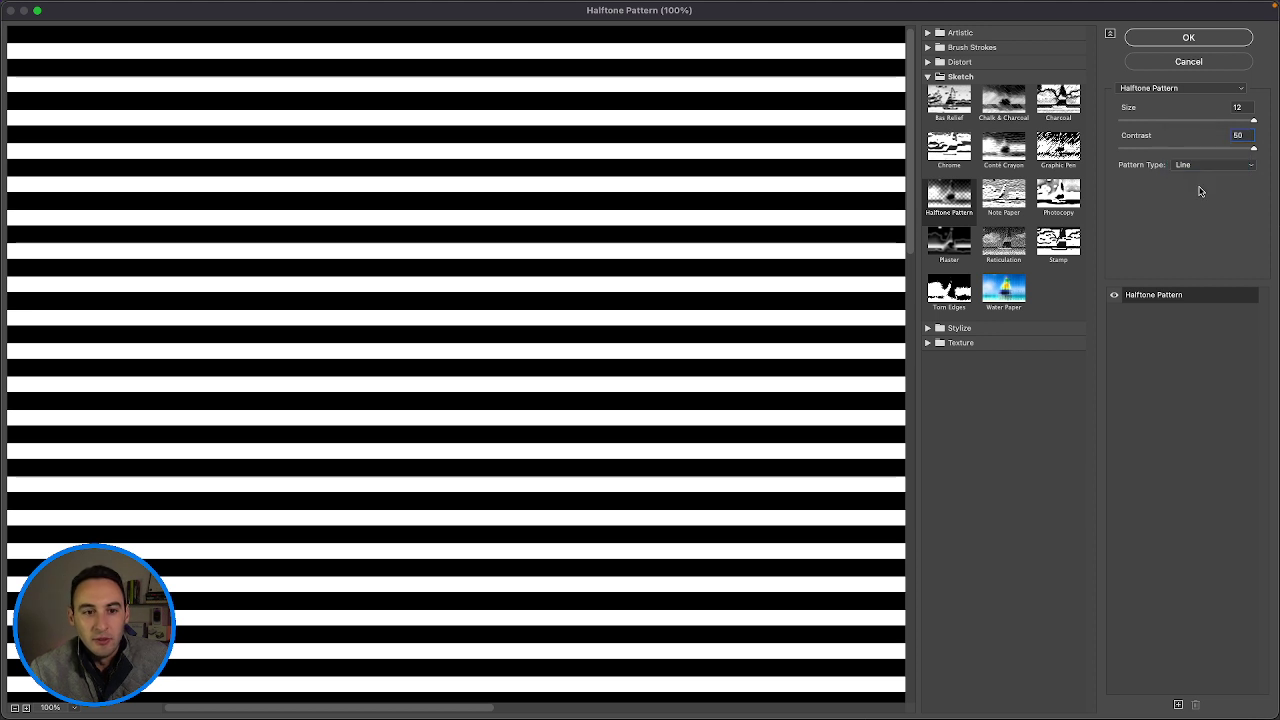
left_click(1188, 38)
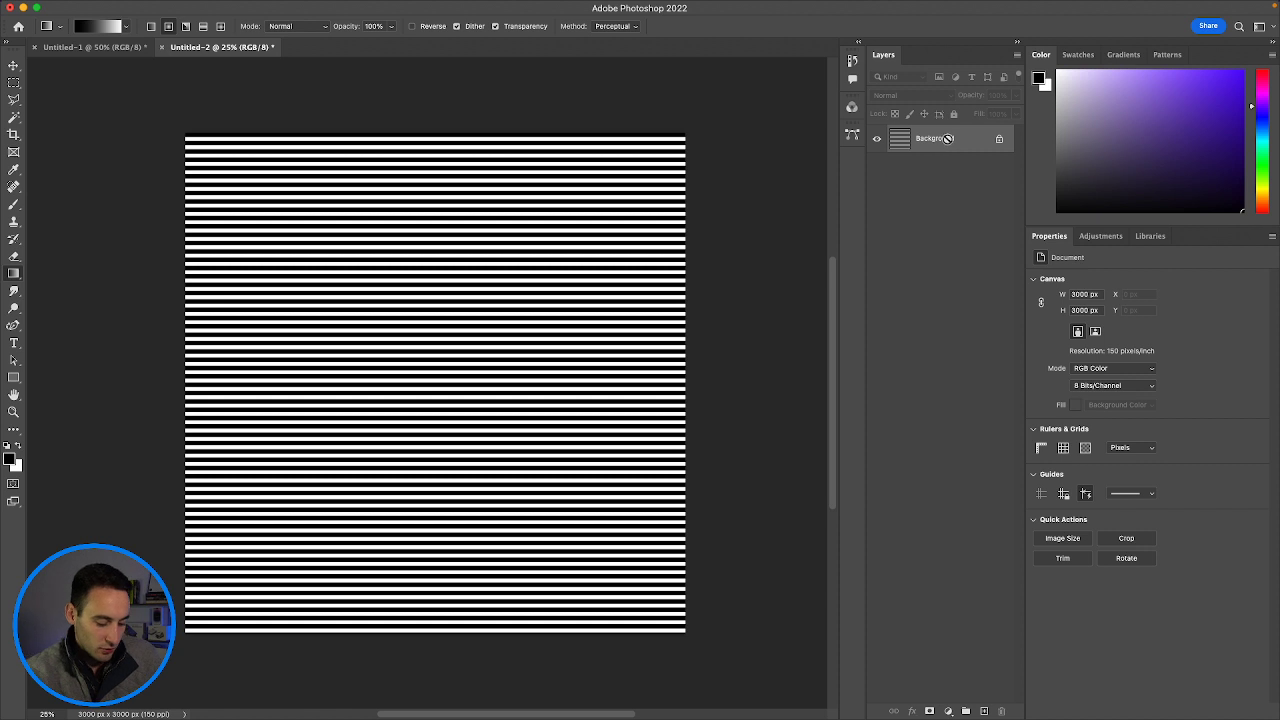
Duplicate the striped background layer and rotate the copy 90 degrees so its stripes run vertically.
key("super+j")
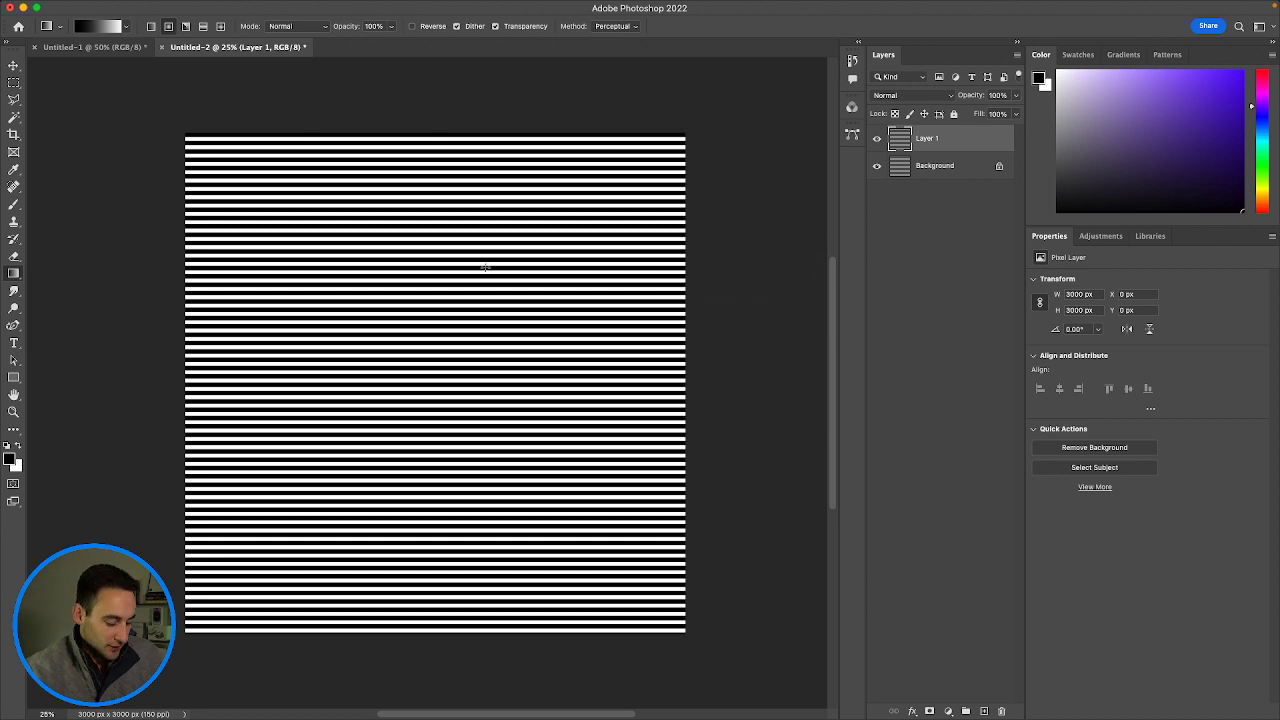
key("super+t")
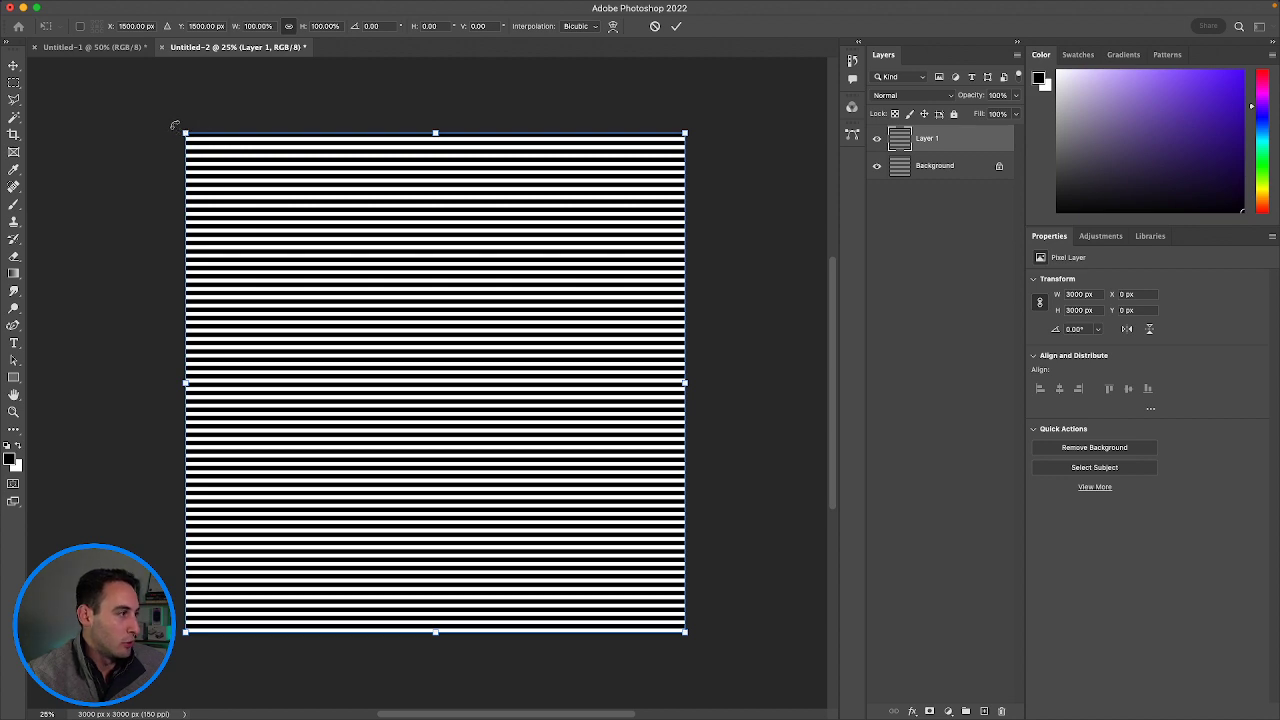
left_click_drag(174, 125, 652, 128)
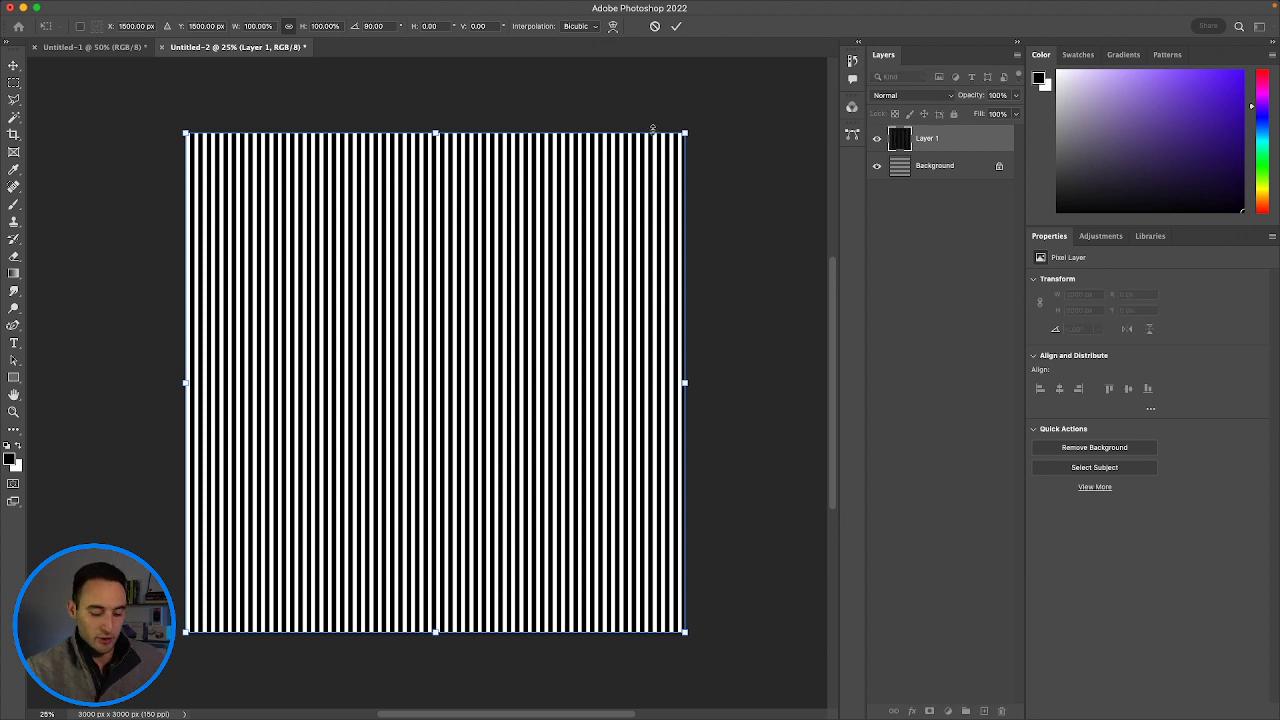
key("Return")
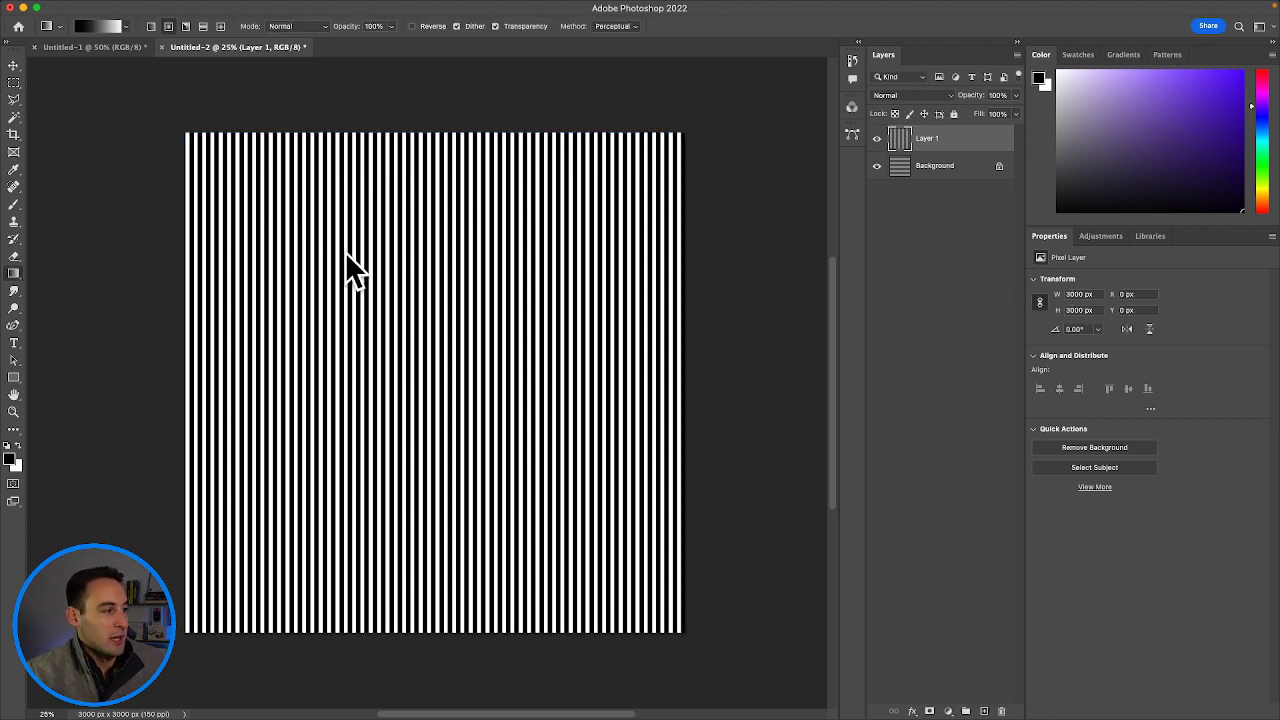
Apply the Polar Coordinates distortion to the vertical-stripe layer with Rectangular to Polar, checking different areas of the filter preview.
scroll(445, 304, "left", 3)
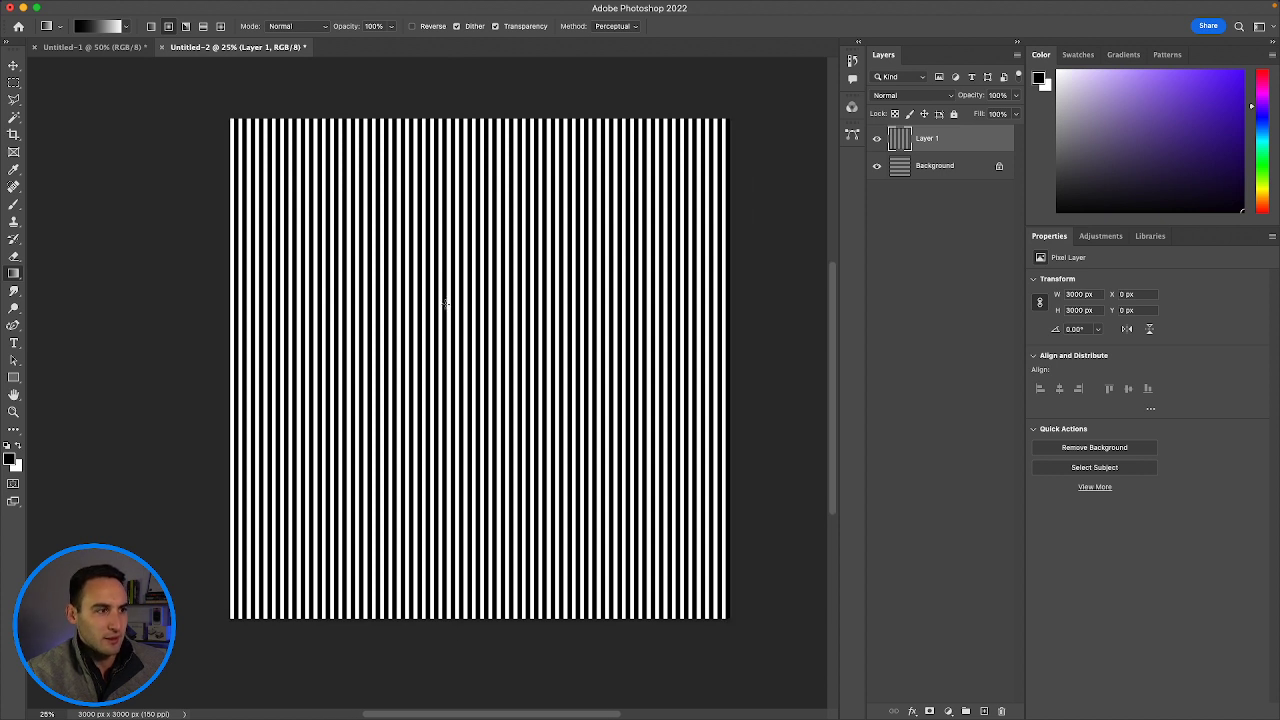
scroll(445, 304, "right", 2)
scroll(445, 304, "down", 1)
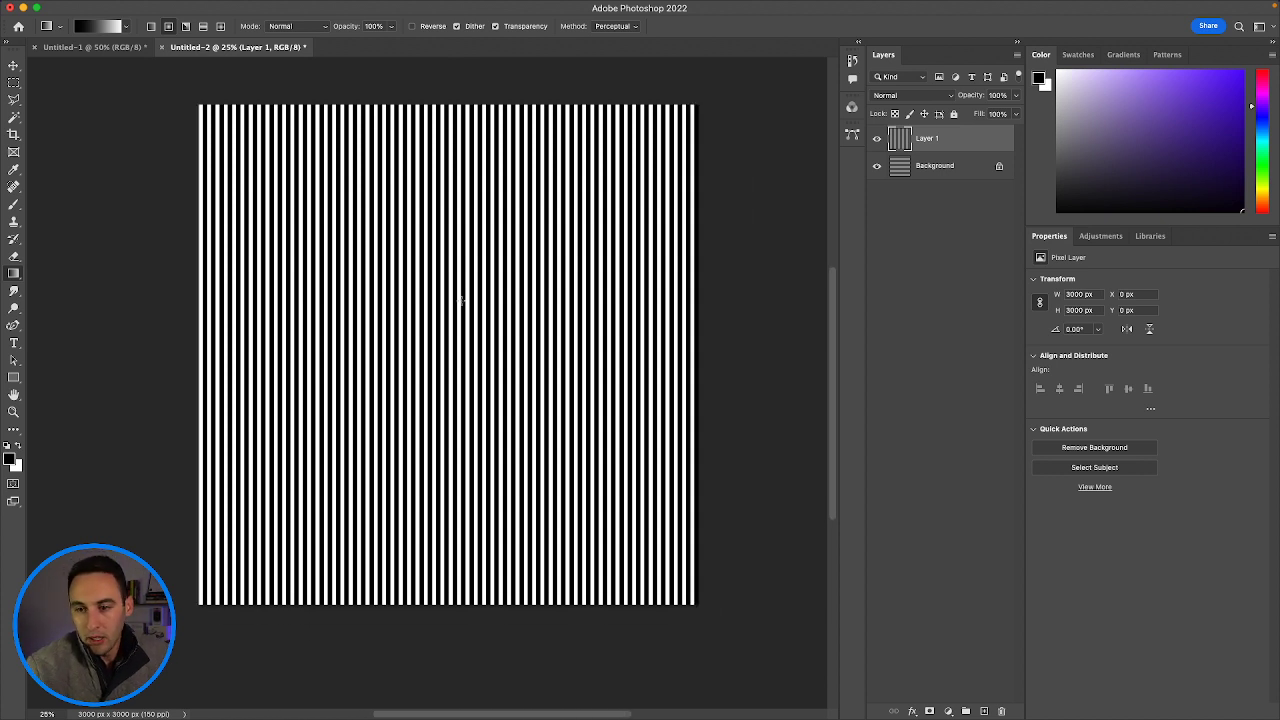
left_click(310, 7)
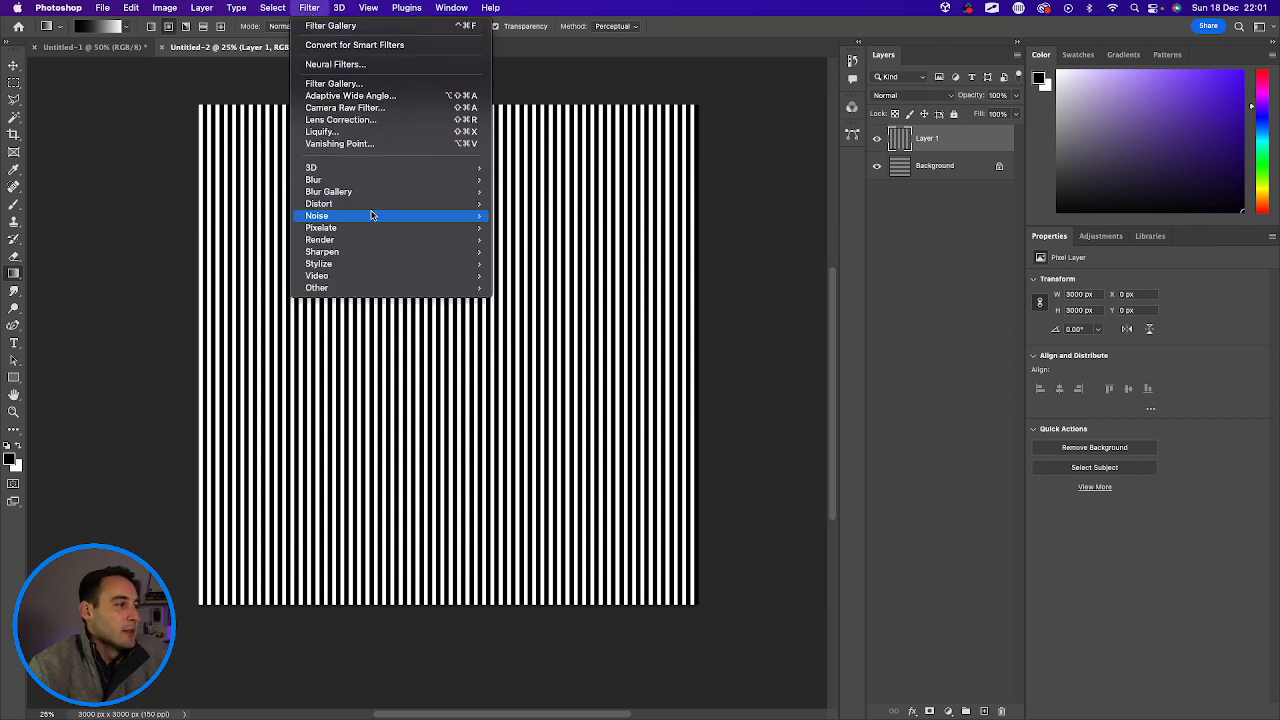
mouse_move(370, 208)
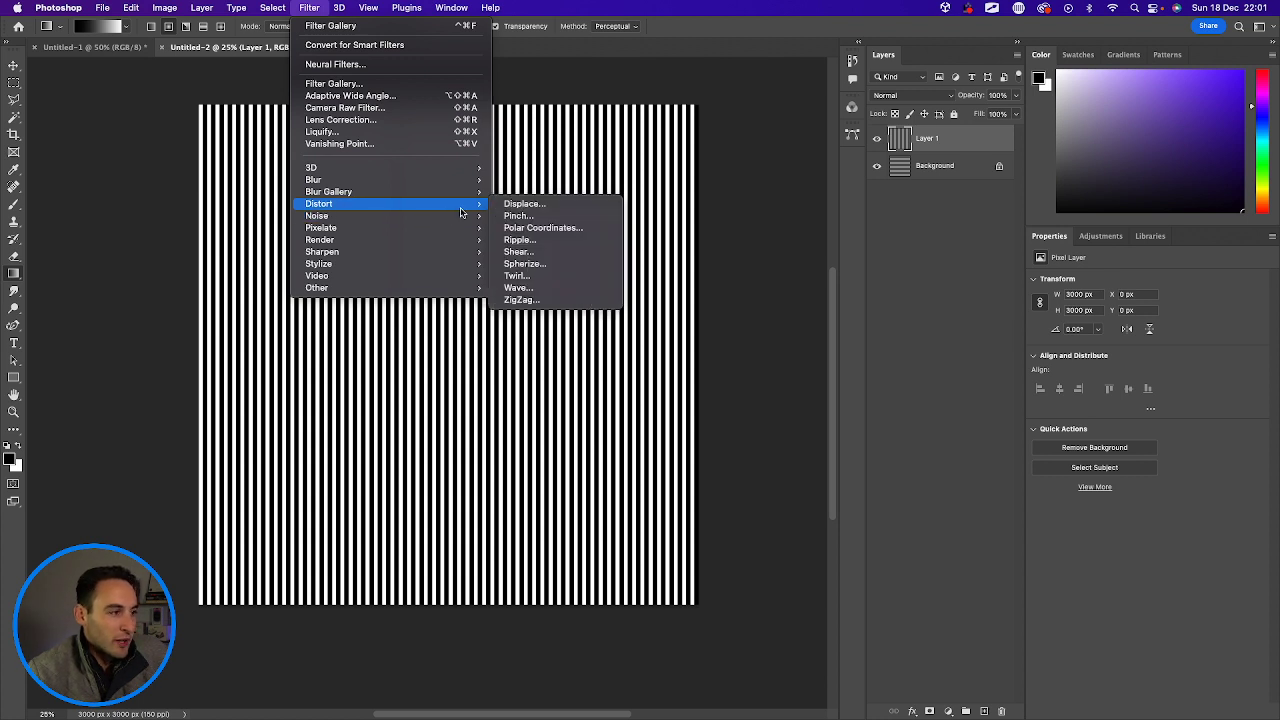
left_click(540, 229)
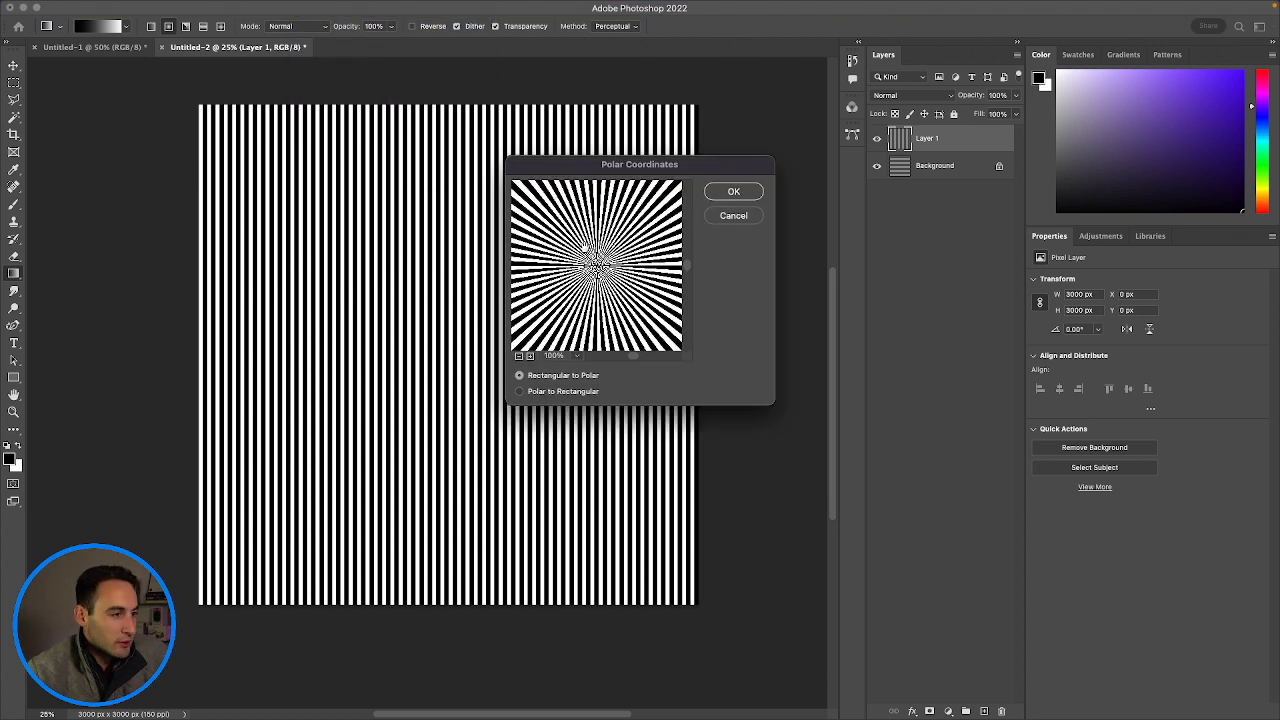
left_click(520, 390)
left_click(520, 376)
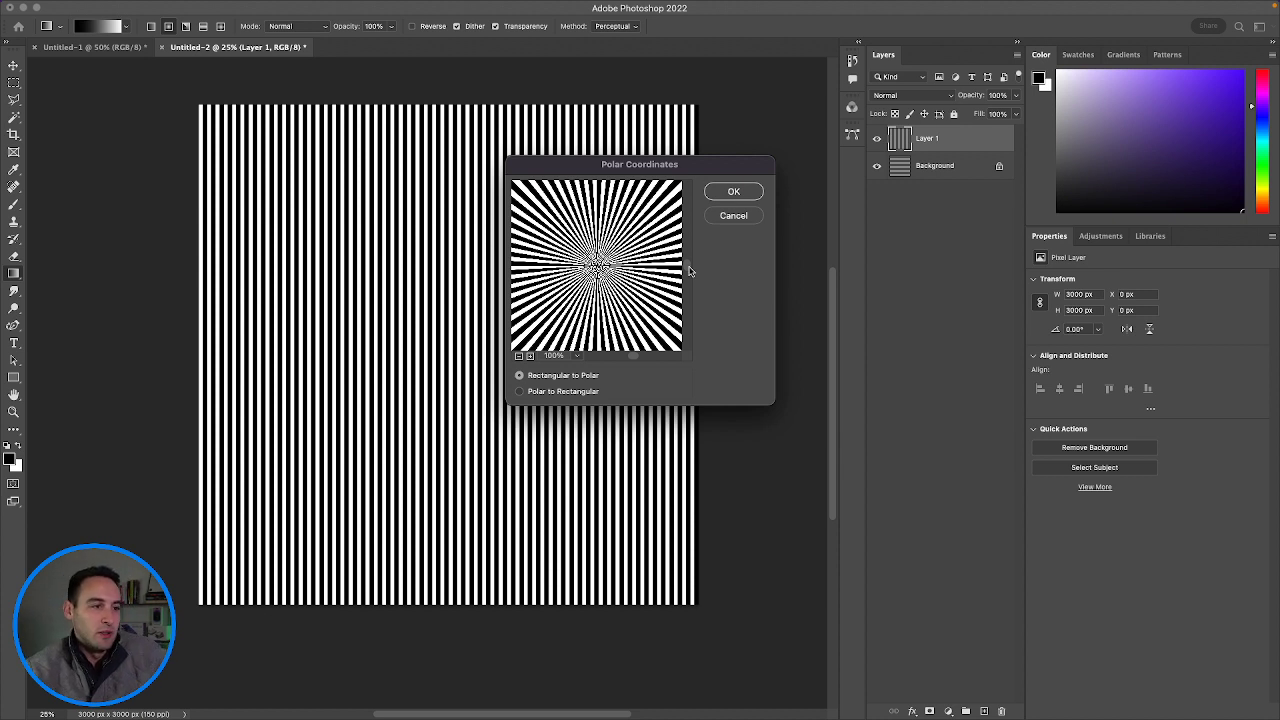
mouse_move(688, 267)
left_mouse_down()
mouse_move(688, 283)
mouse_move(694, 253)
mouse_move(688, 262)
left_mouse_up()
left_click_drag(633, 359, 630, 357)
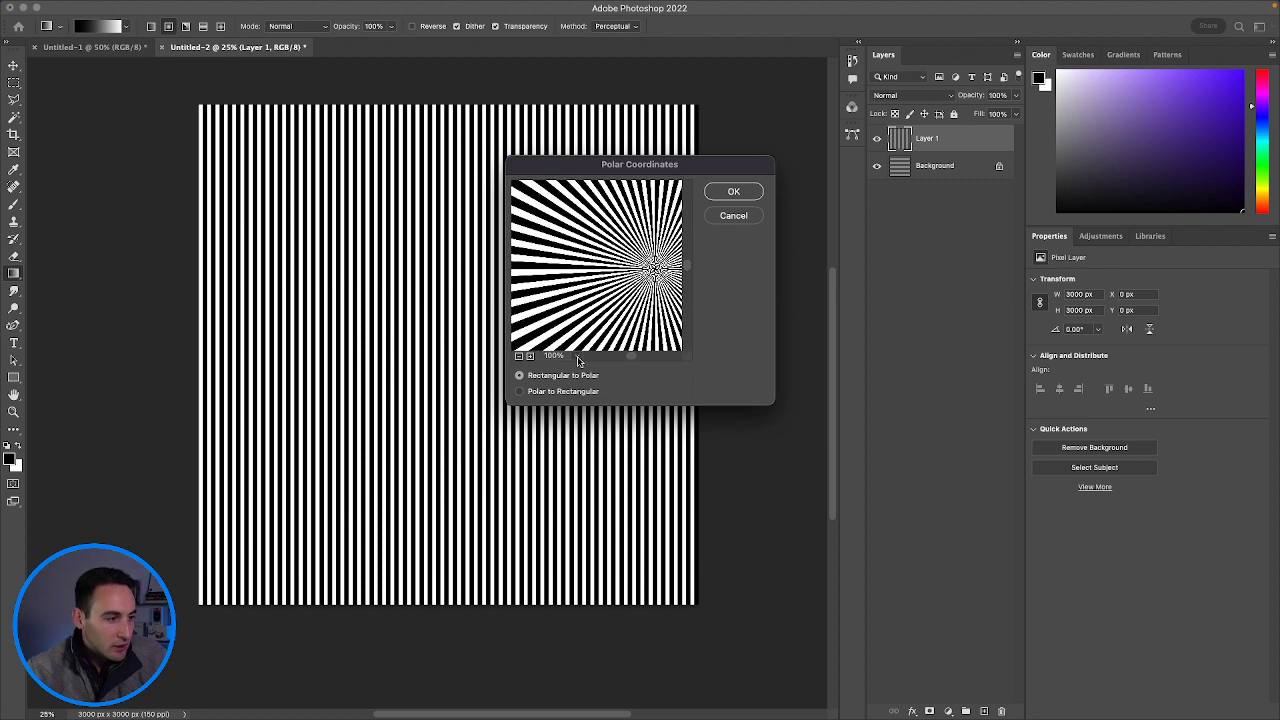
left_click(530, 356)
left_click(530, 356)
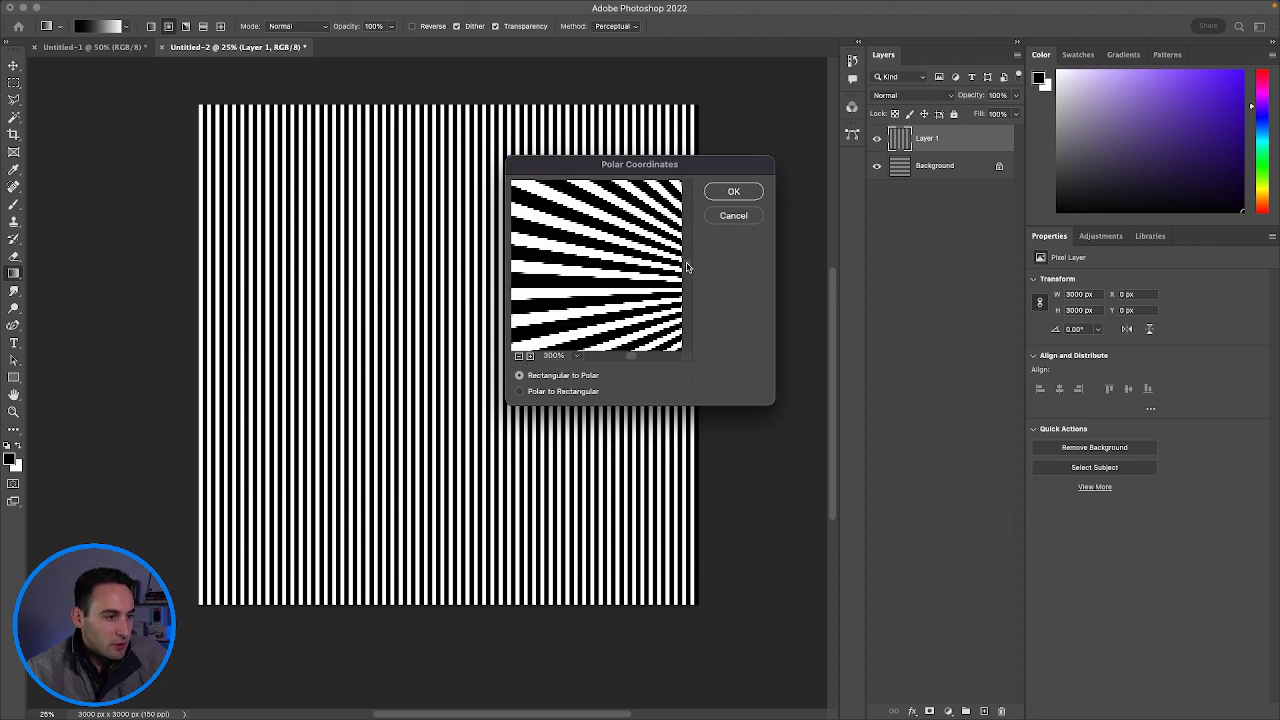
left_click_drag(686, 267, 686, 257)
left_click_drag(632, 362, 634, 361)
left_click(519, 357)
left_click(733, 191)
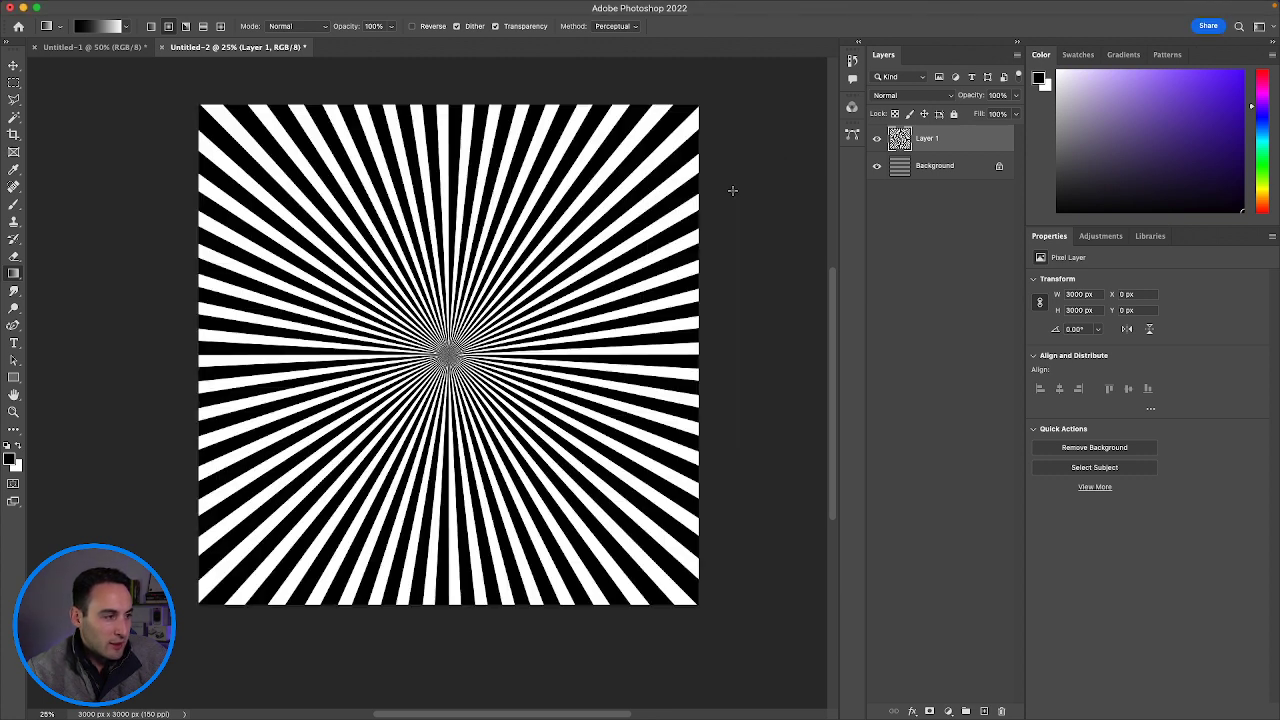
Copy the sunburst layer into the Untitled-1 document, placing its centre over the bright middle of the radial gradient.
scroll(490, 302, "up", 5)
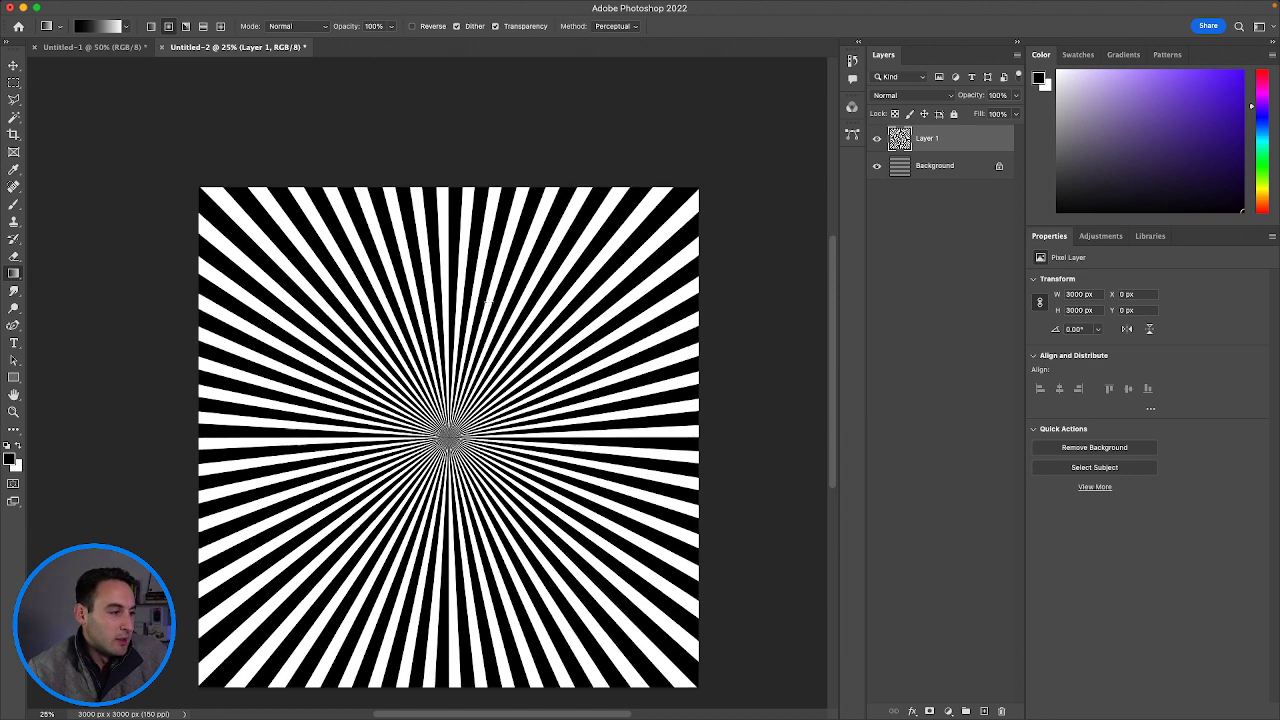
scroll(490, 302, "down", 6)
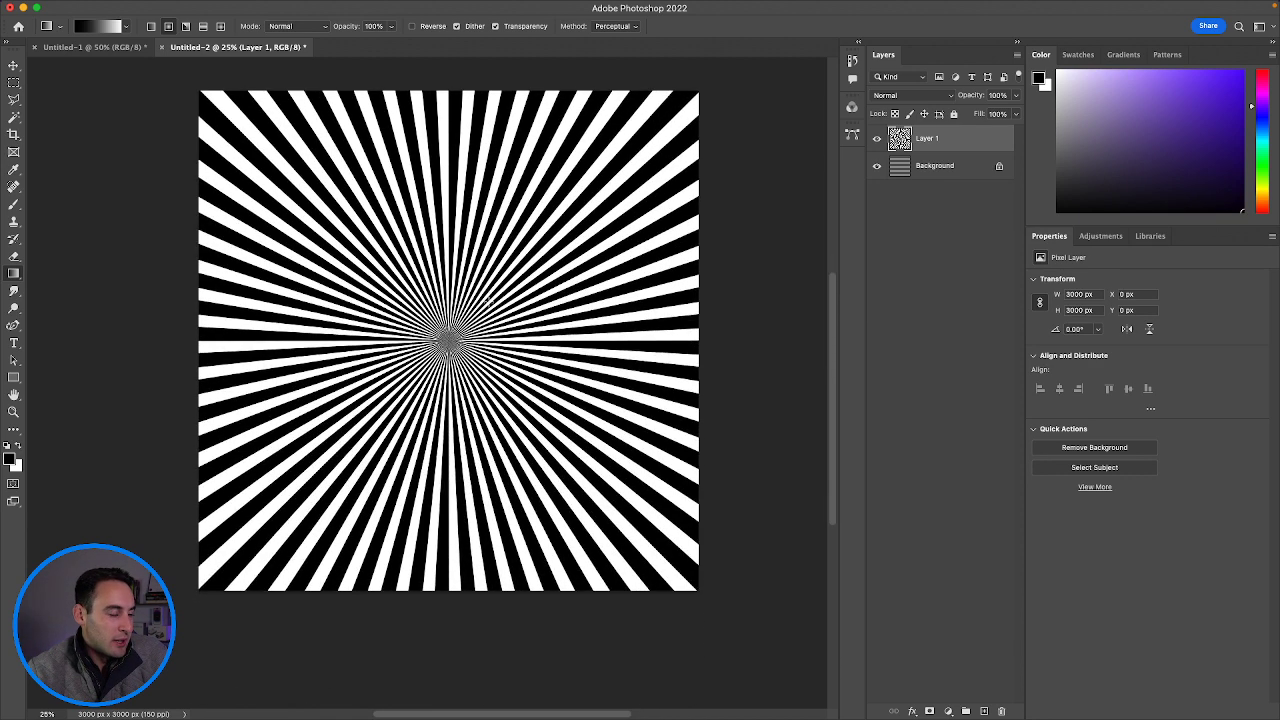
scroll(490, 298, "down", 2)
scroll(490, 298, "up", 2)
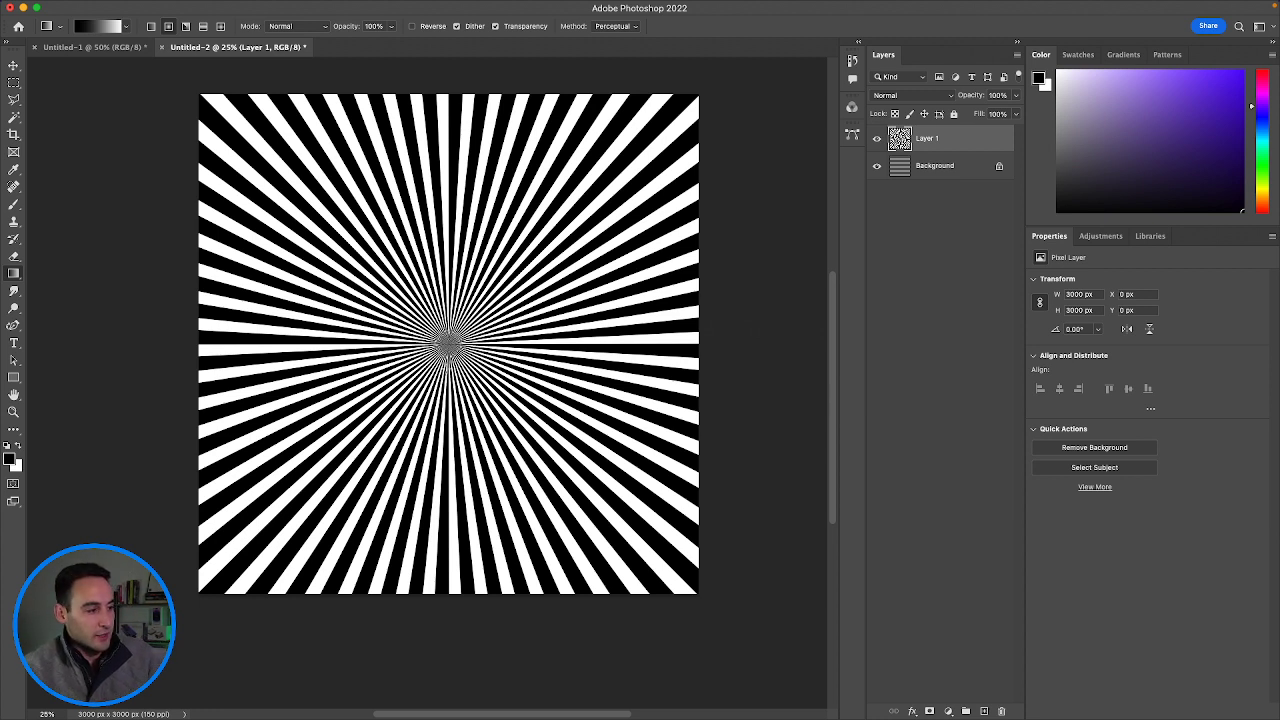
key("v")
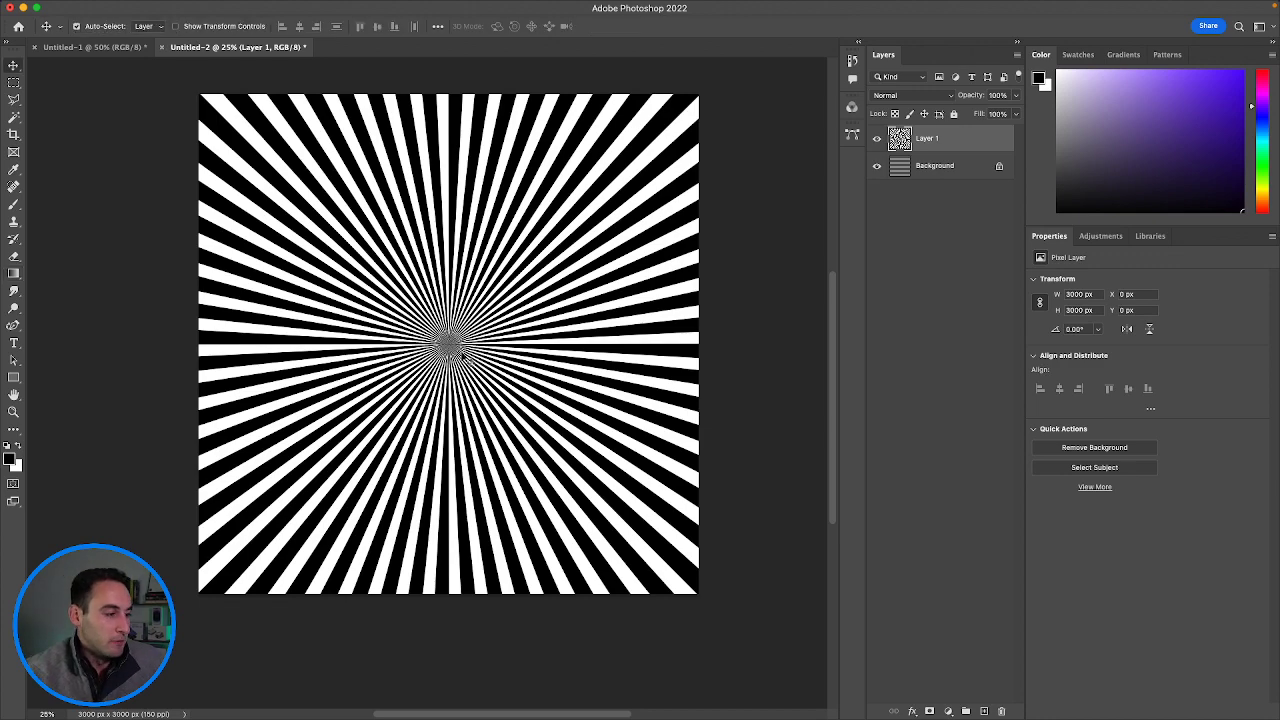
left_click_drag(448, 360, 91, 61)
left_click(90, 48)
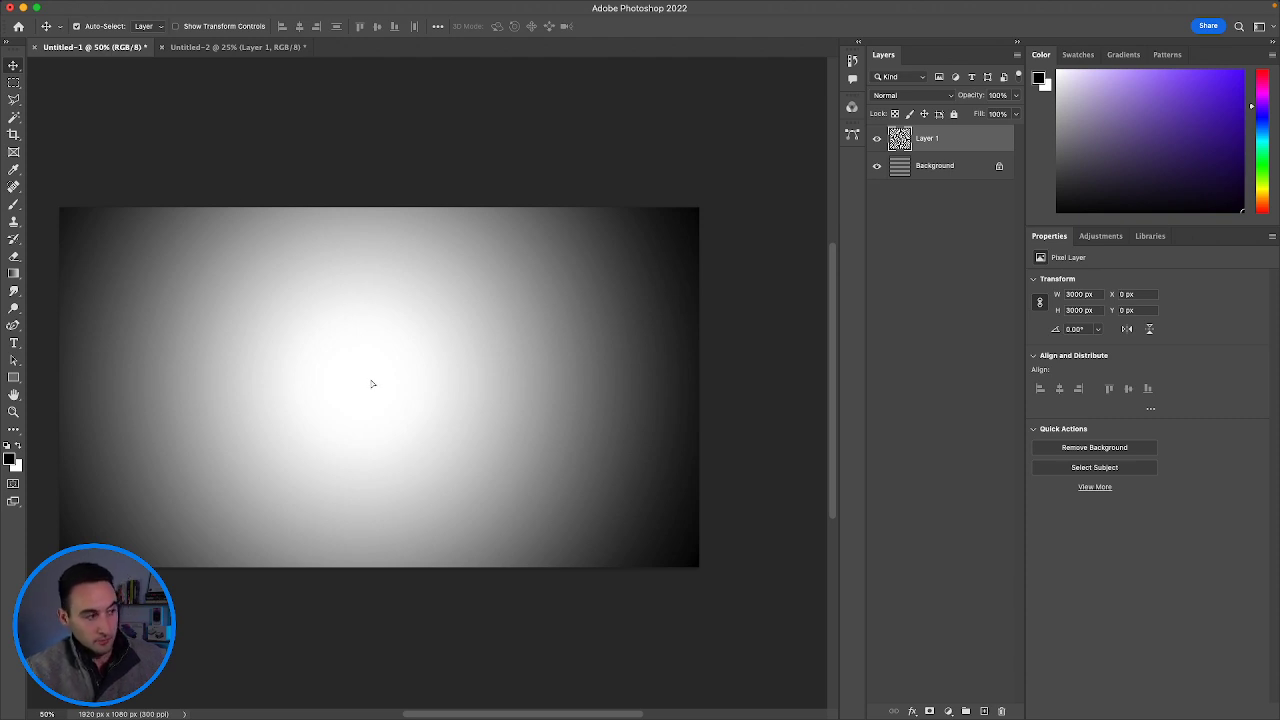
left_click_drag(371, 383, 371, 383)
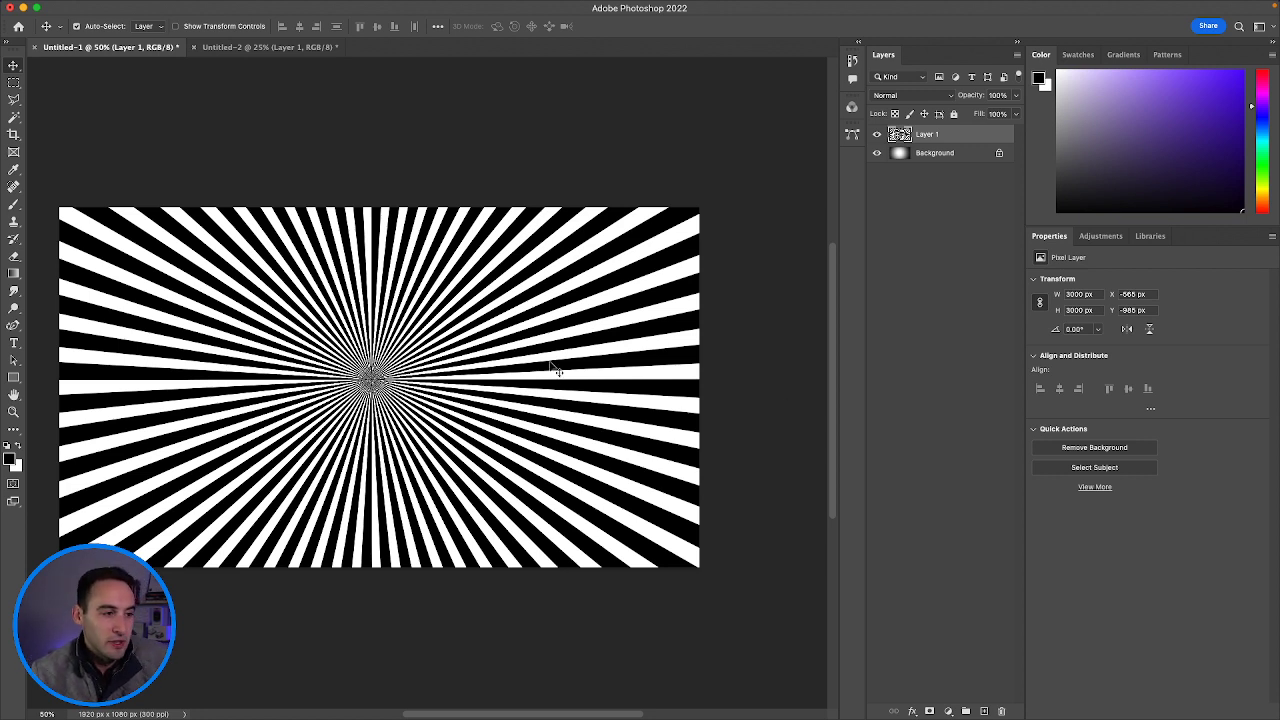
Select all black rays of the sunburst with the Magic Wand and copy them to a new layer.
scroll(555, 370, "down", 3)
scroll(555, 370, "left", 3)
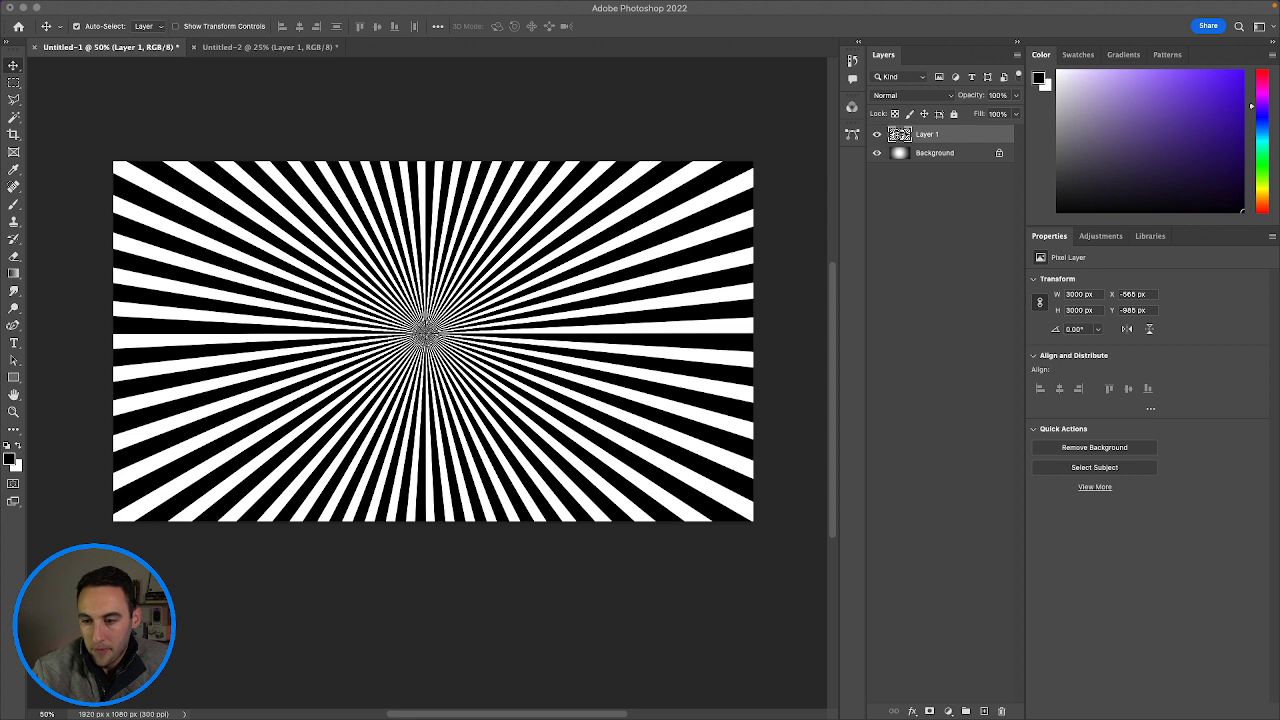
left_click(14, 118)
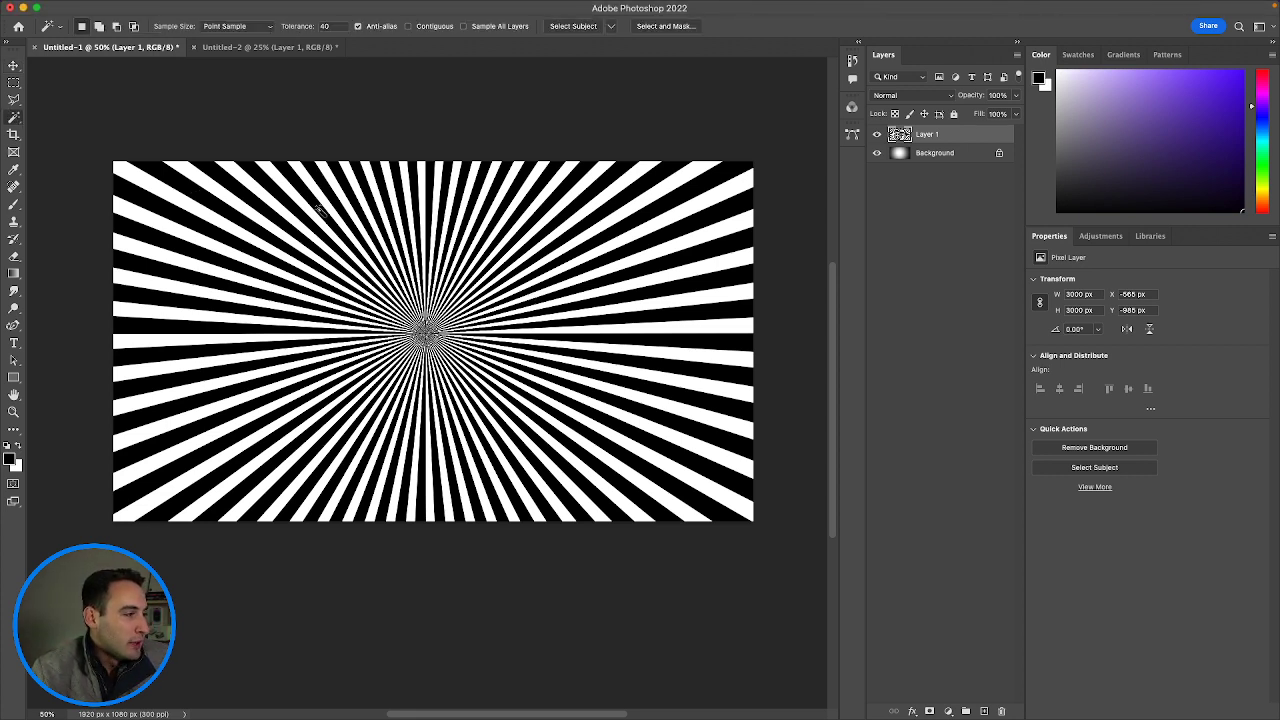
left_click(168, 177)
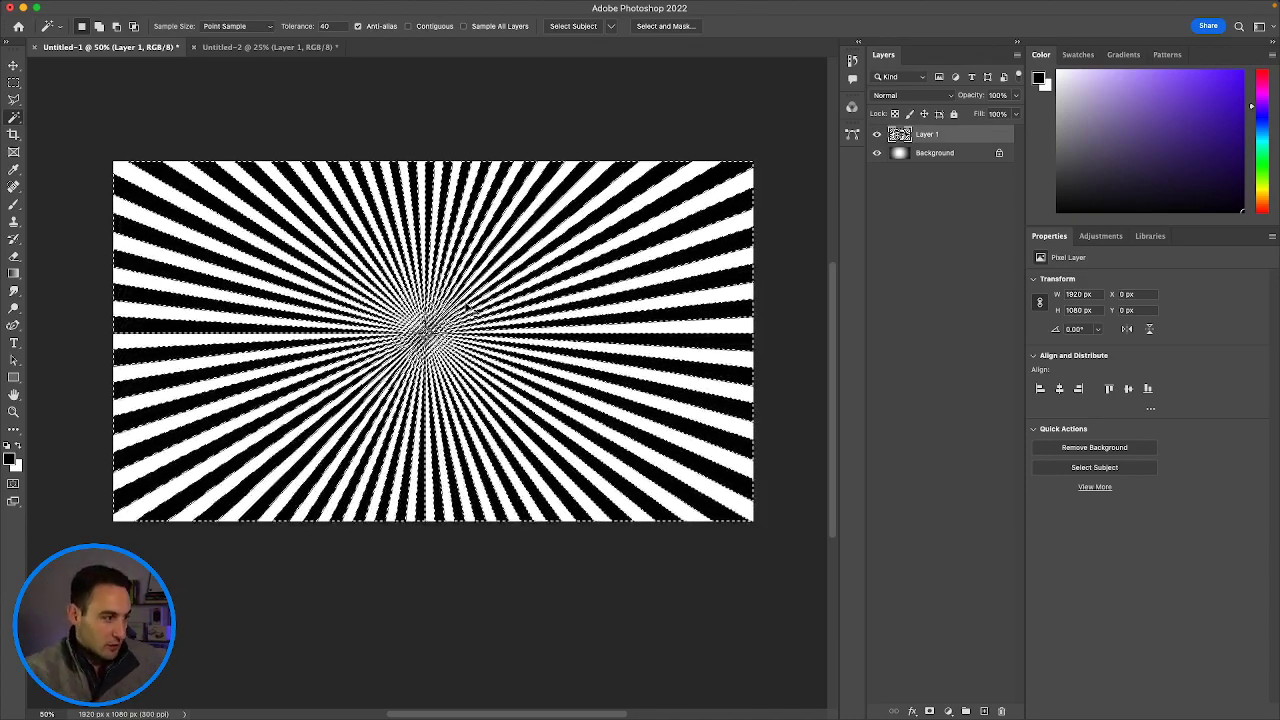
key("super+j")
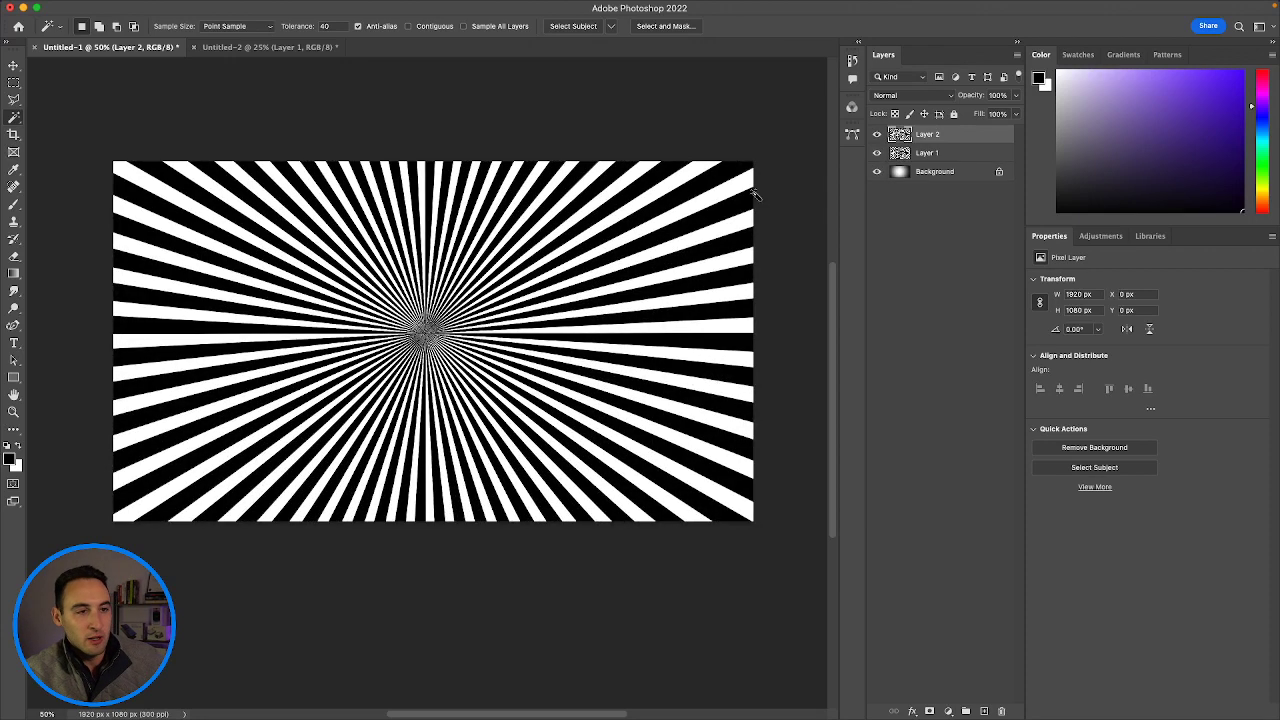
Toggle the visibility of Layer 1 and Layer 2 to compare the full sunburst with the extracted black rays.
left_click(877, 153)
left_click(877, 154)
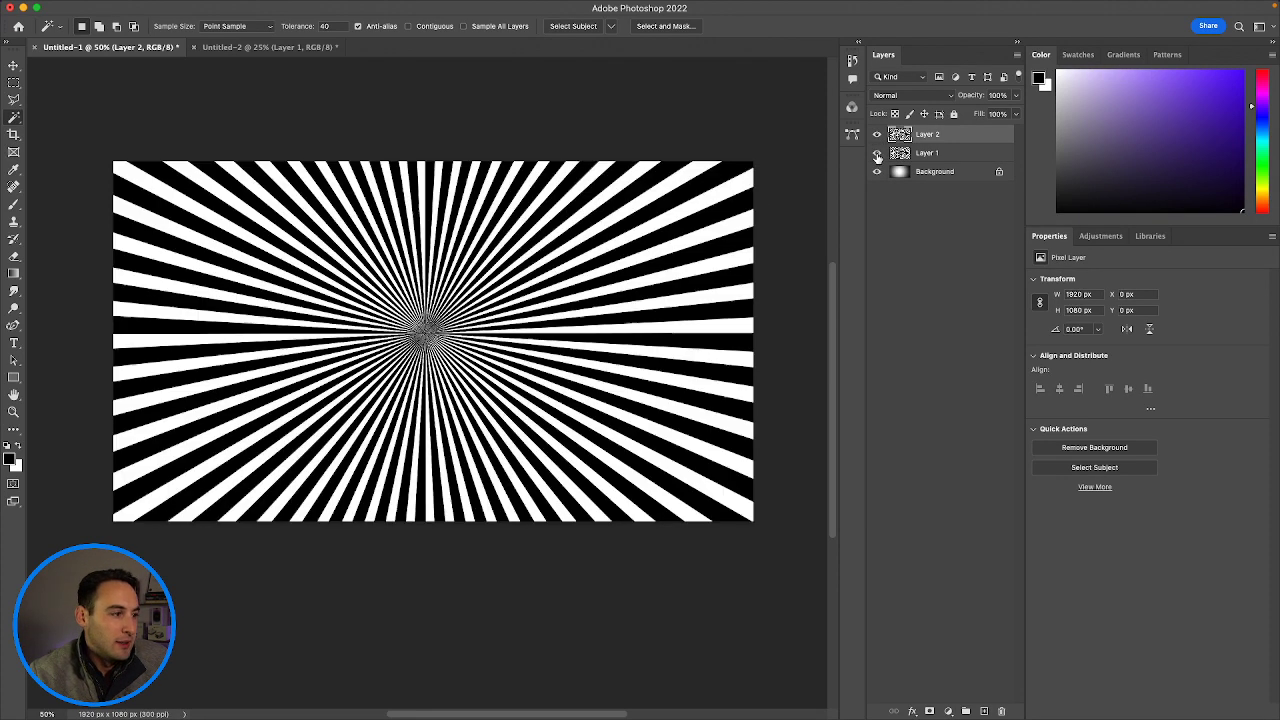
left_click(877, 156)
left_click(877, 155)
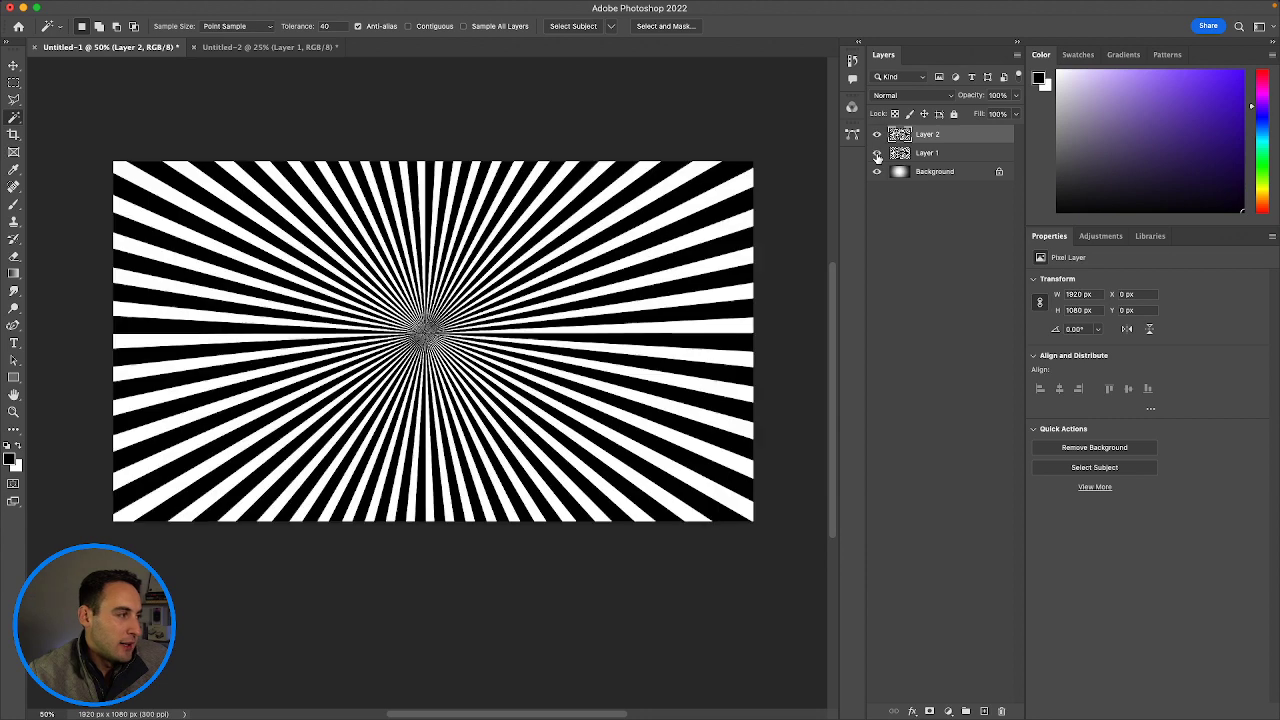
left_click(877, 156)
left_click(877, 156)
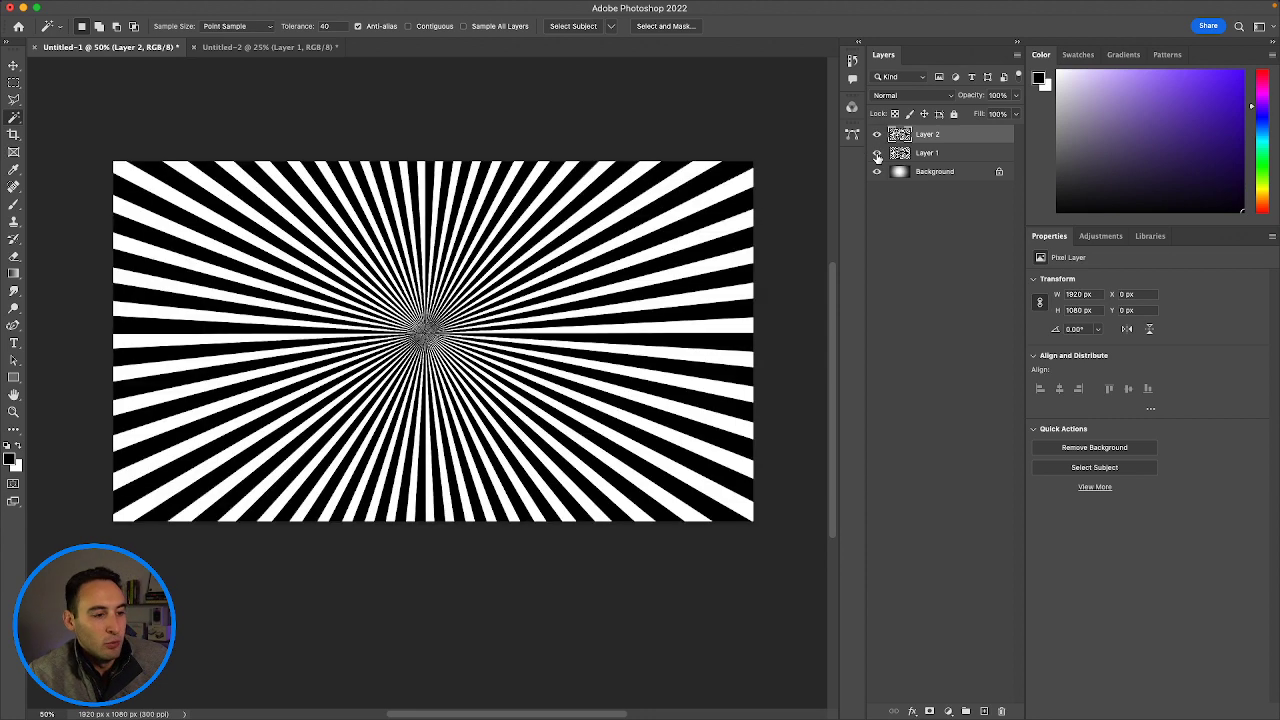
left_click(877, 156)
left_click(877, 134)
left_click(877, 134)
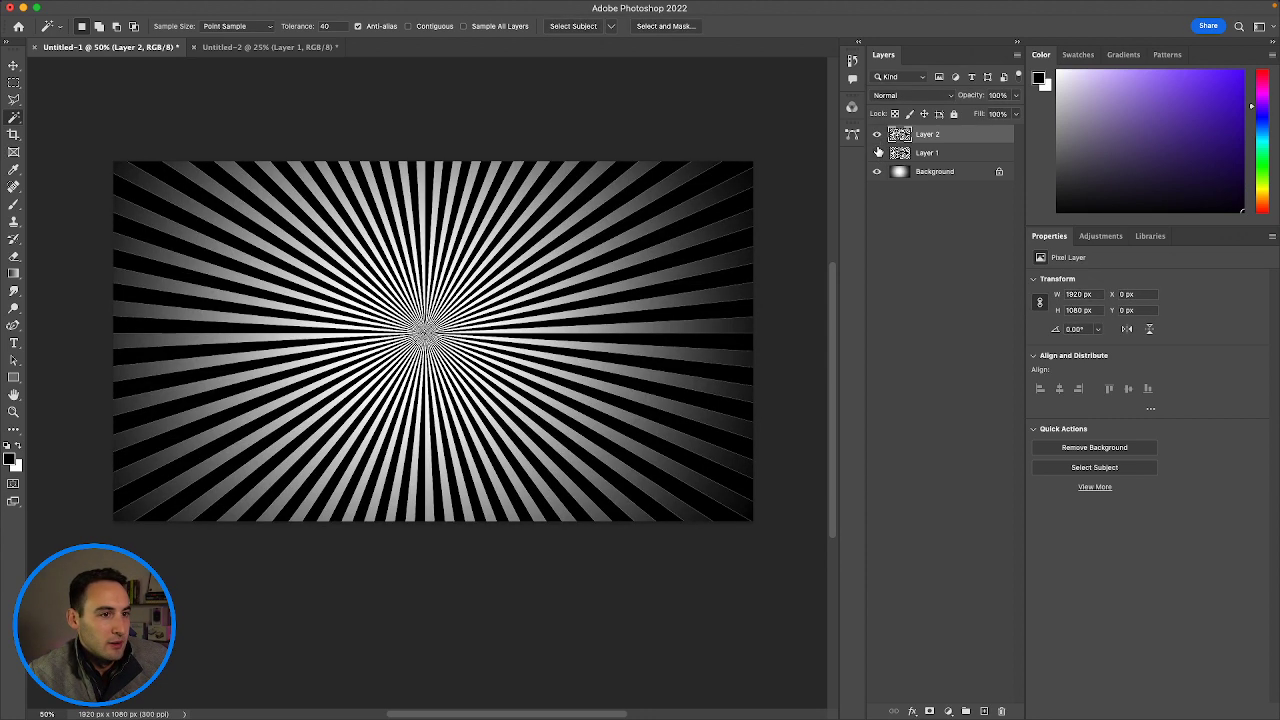
Delete Layer 1, which holds the full black-and-white sunburst.
left_click(877, 155)
left_click(877, 156)
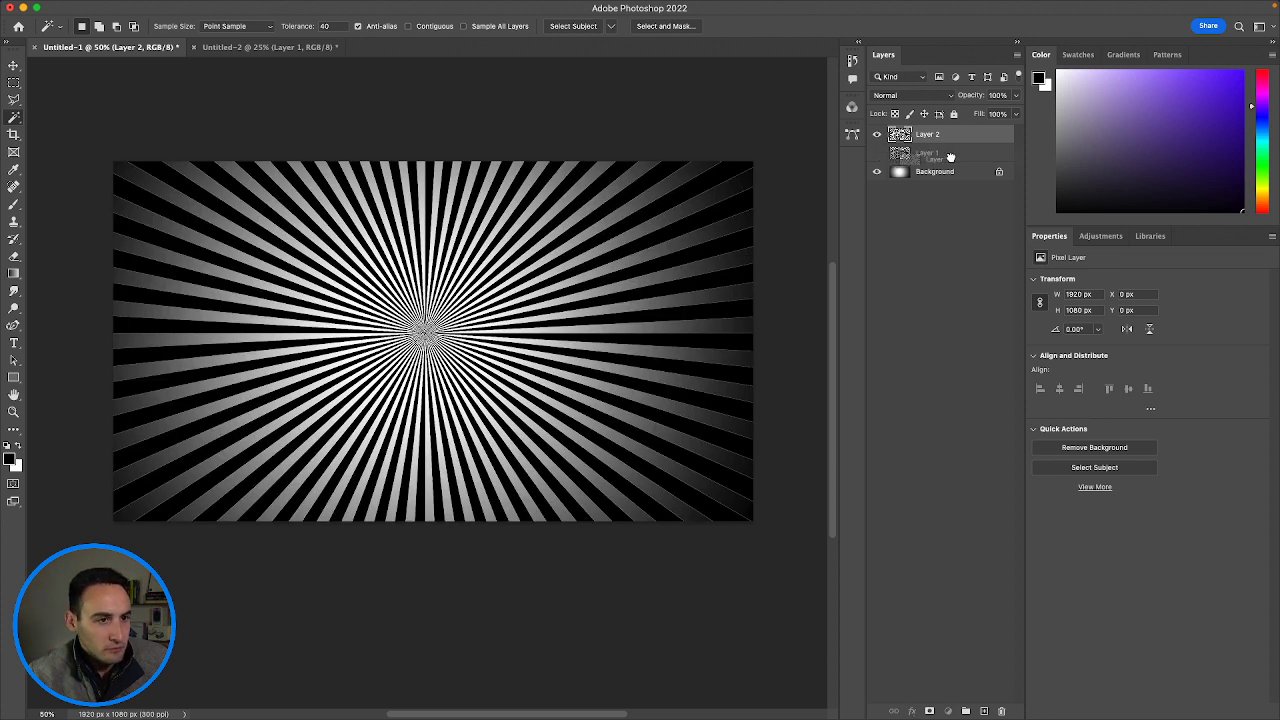
left_click(1004, 712)
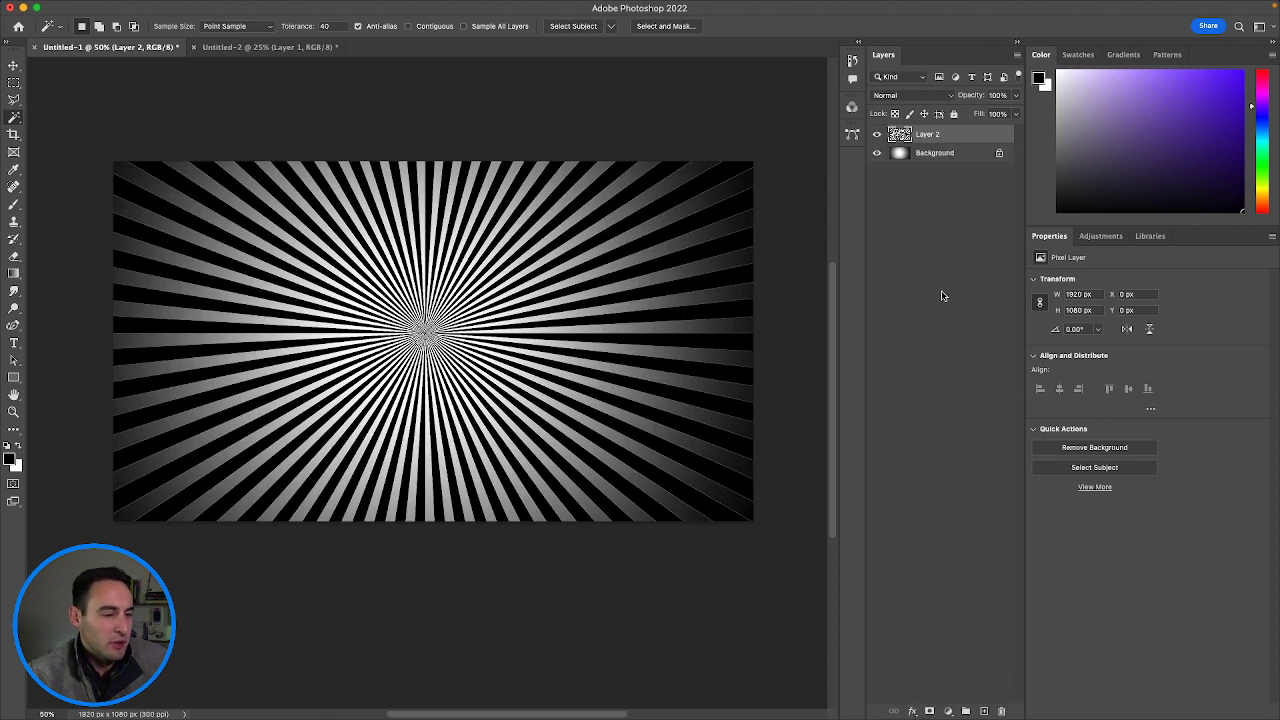
Check the black-ray layer and the gradient separately by toggling their visibility, and leave the Background layer hidden.
left_click(877, 134)
left_click(877, 134)
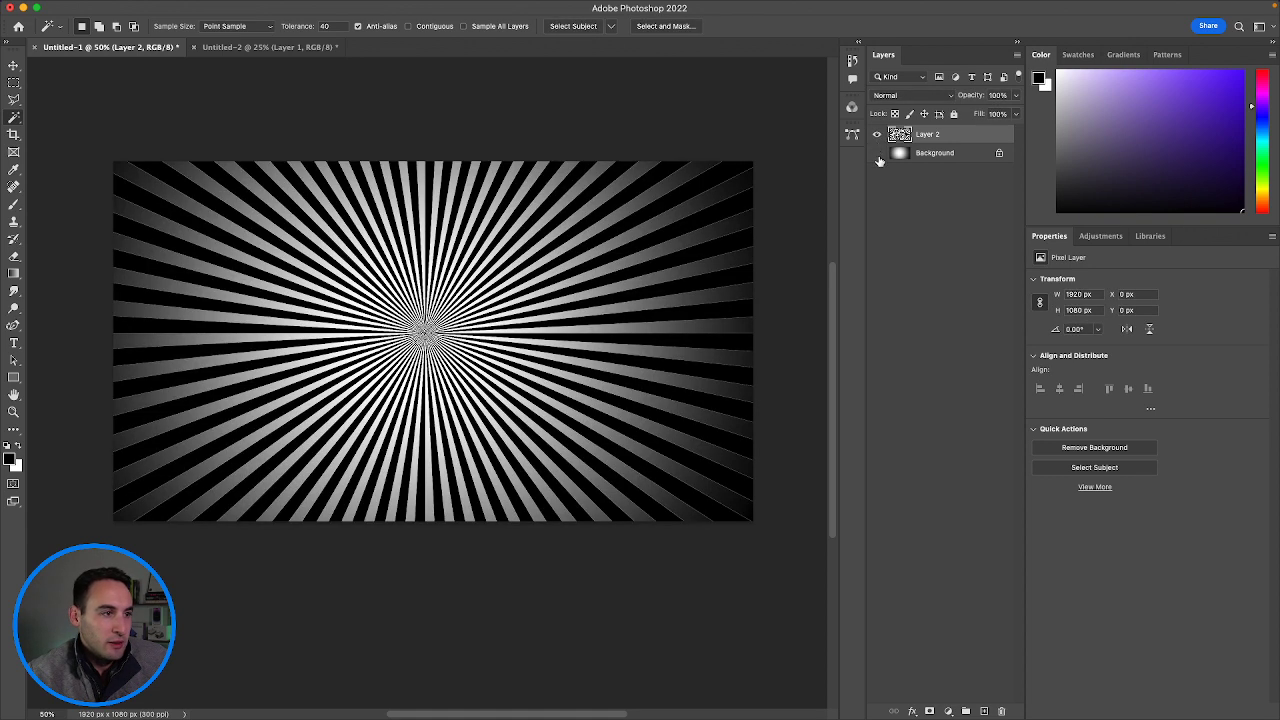
left_click(877, 153)
left_click(877, 153)
left_click(877, 153)
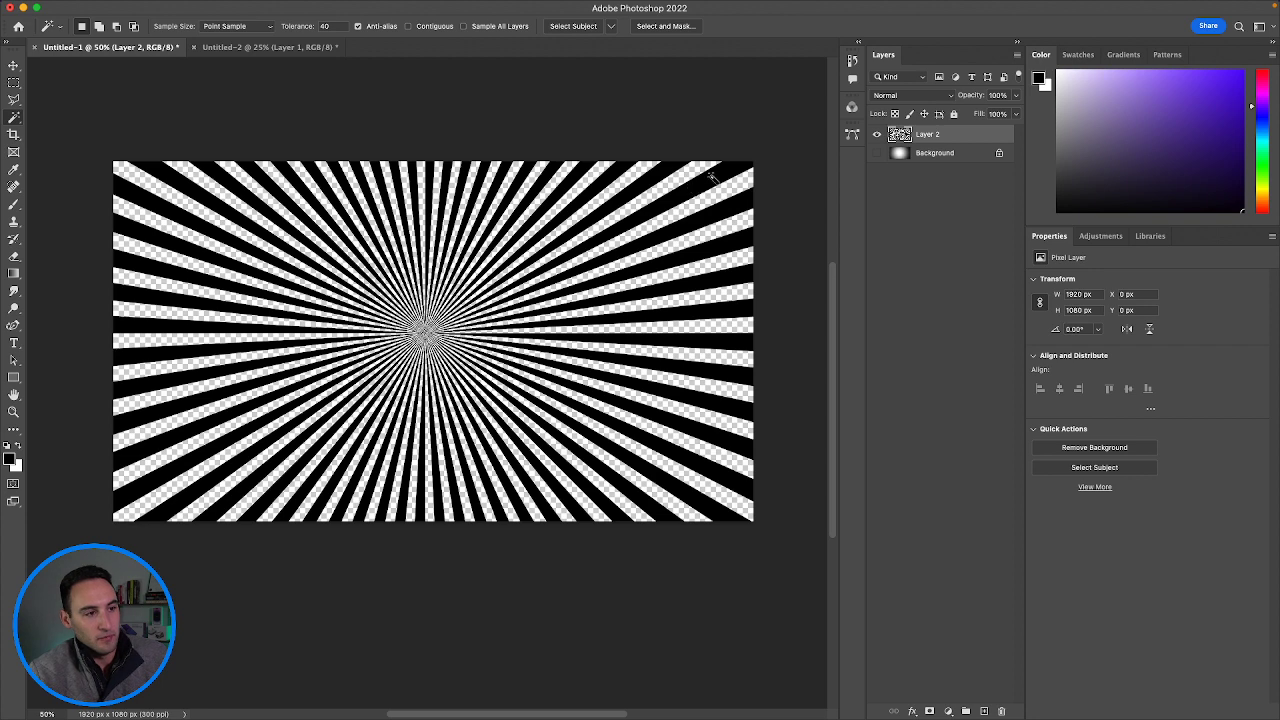
Make the Background layer active and choose a saturated blue-violet as the foreground colour.
left_click(928, 155)
left_click_drag(1124, 138, 1242, 100)
scroll(33, 366, "right", 2)
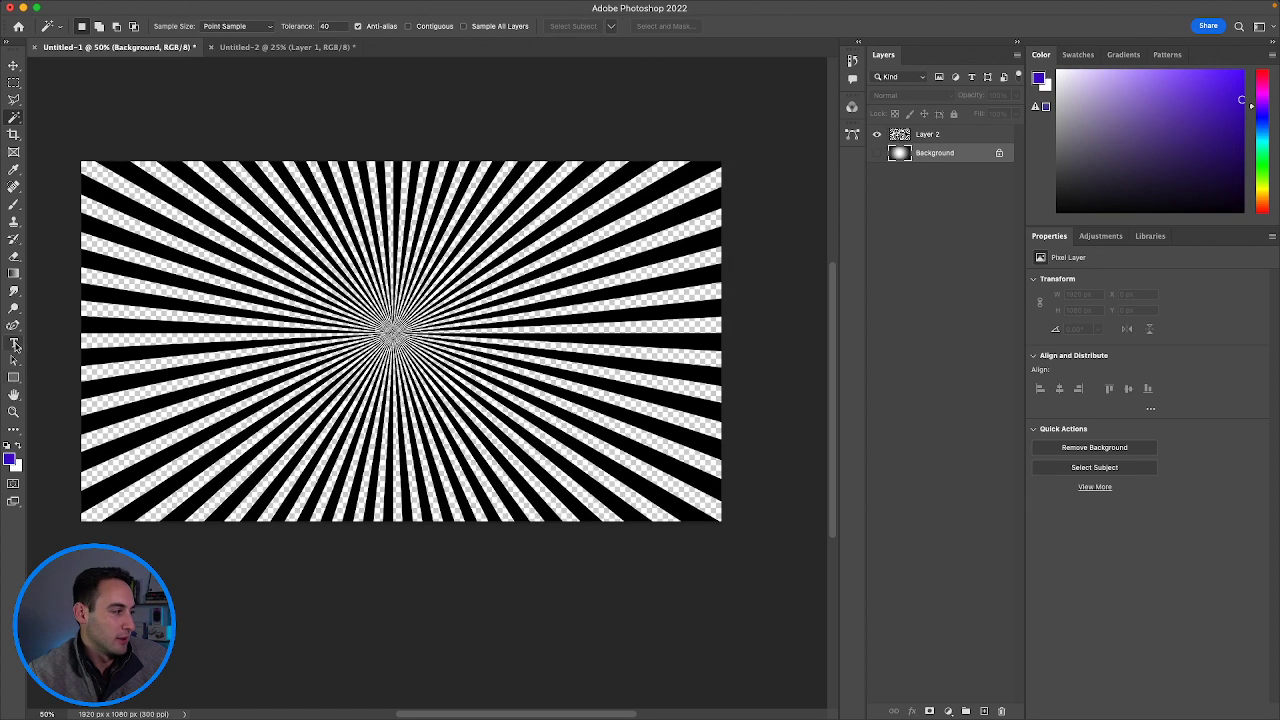
Try to fill the hidden Background layer with the blue-violet foreground colour using the Paint Bucket.
left_click(14, 377)
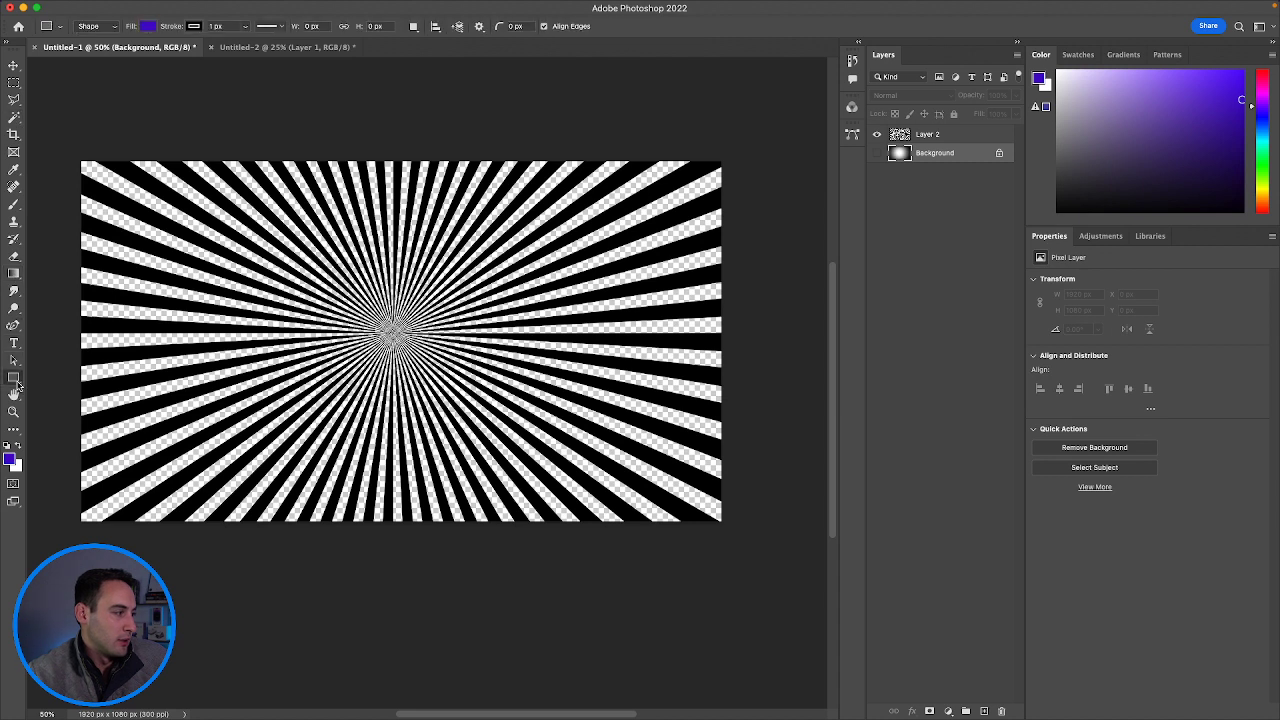
left_click(20, 281)
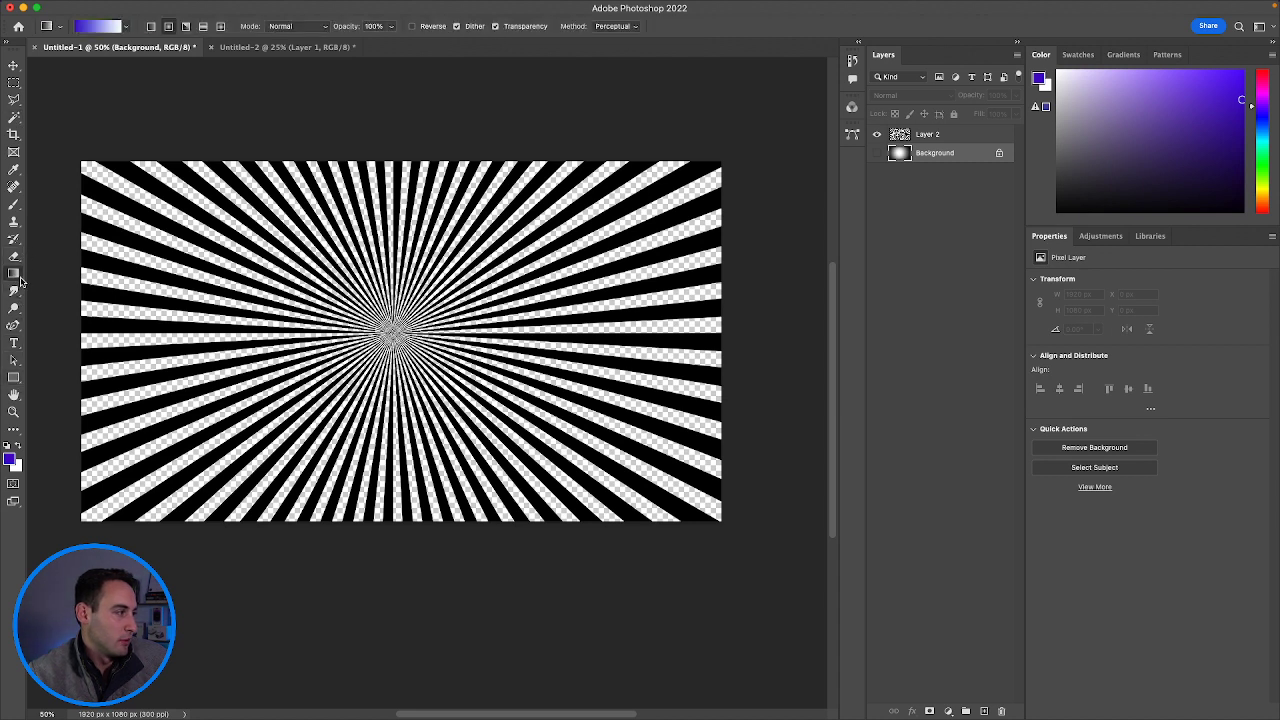
right_click(20, 281)
left_click(60, 279)
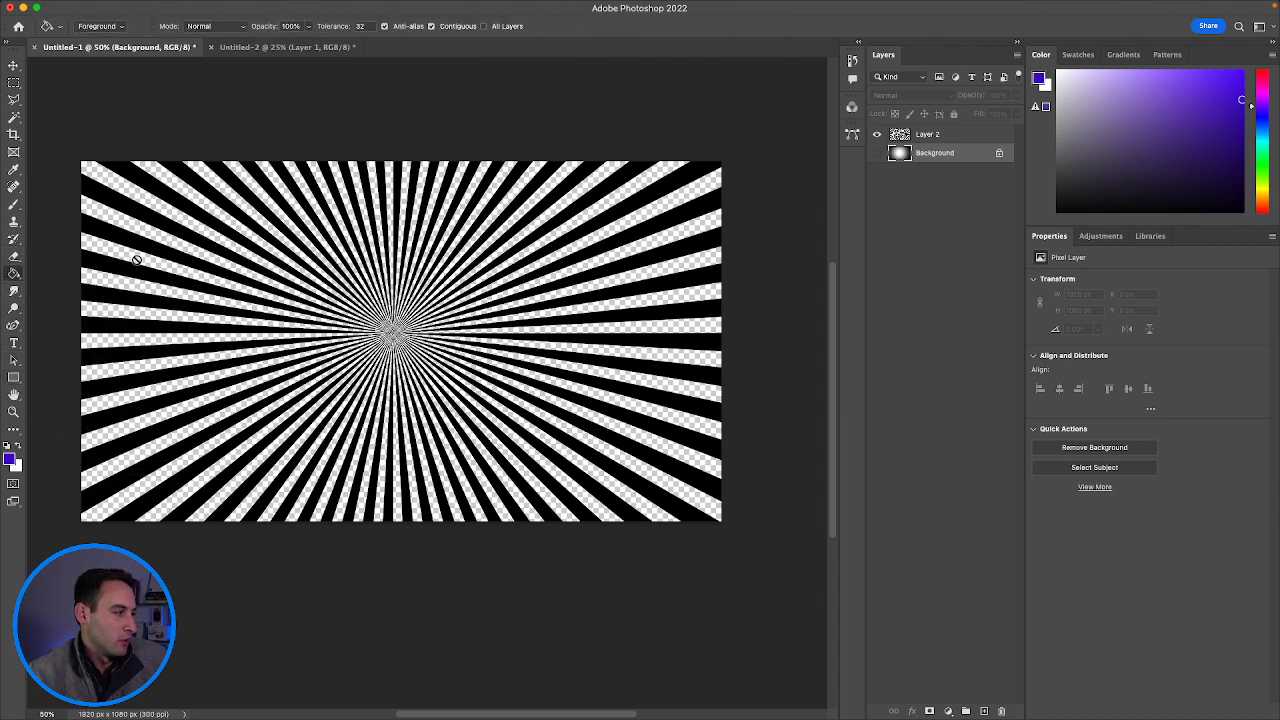
left_click(141, 258)
left_click(588, 271)
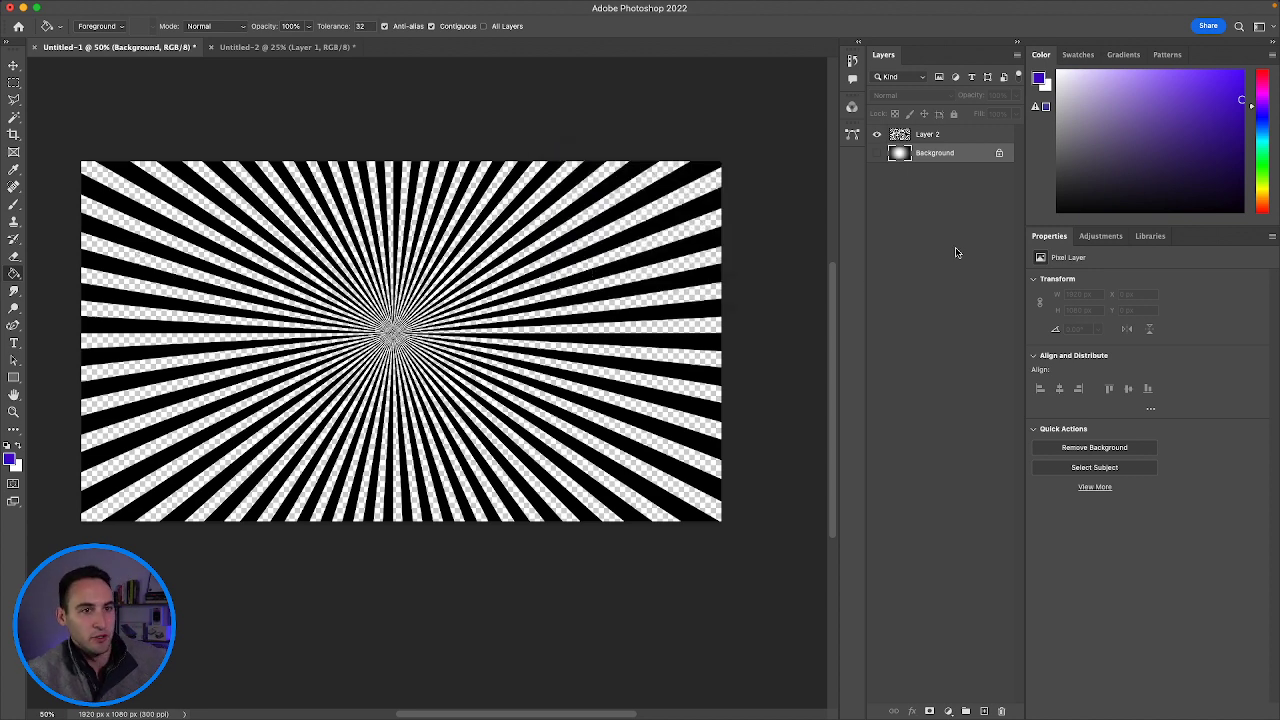
Undo and redo the hiding of the Background layer, and switch to the Move tool.
key("super+z")
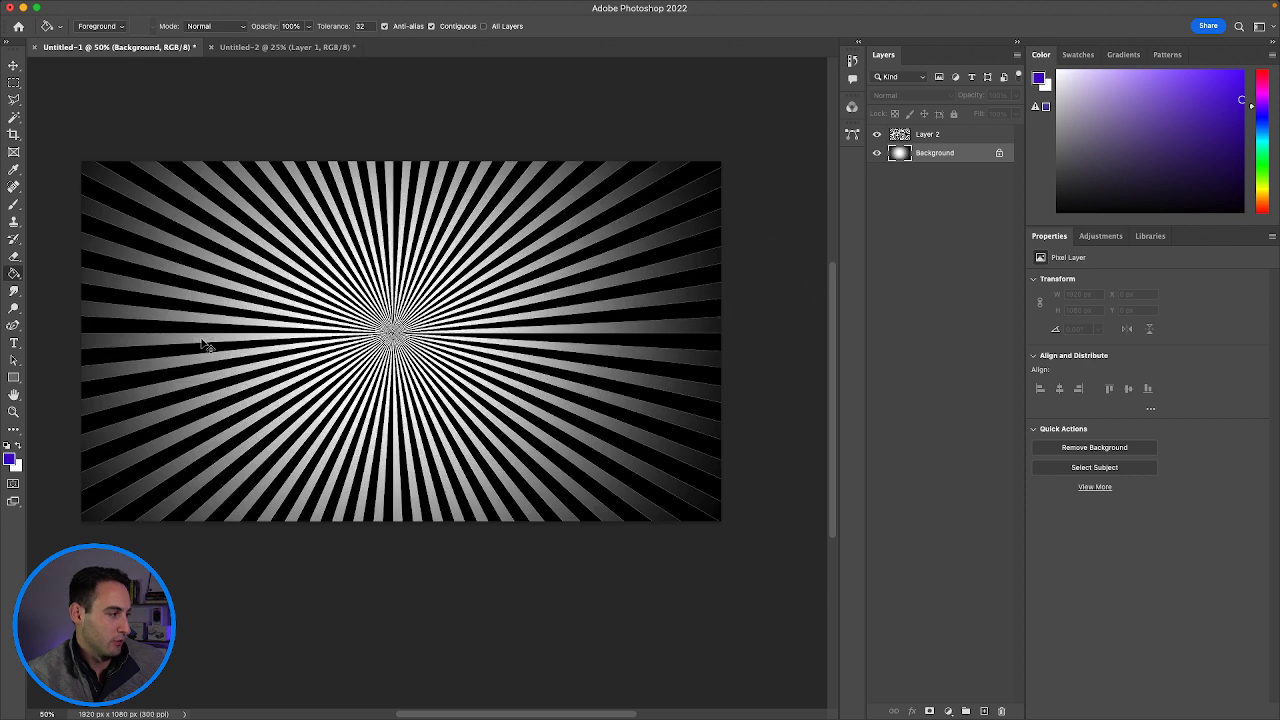
key("super+shift+z")
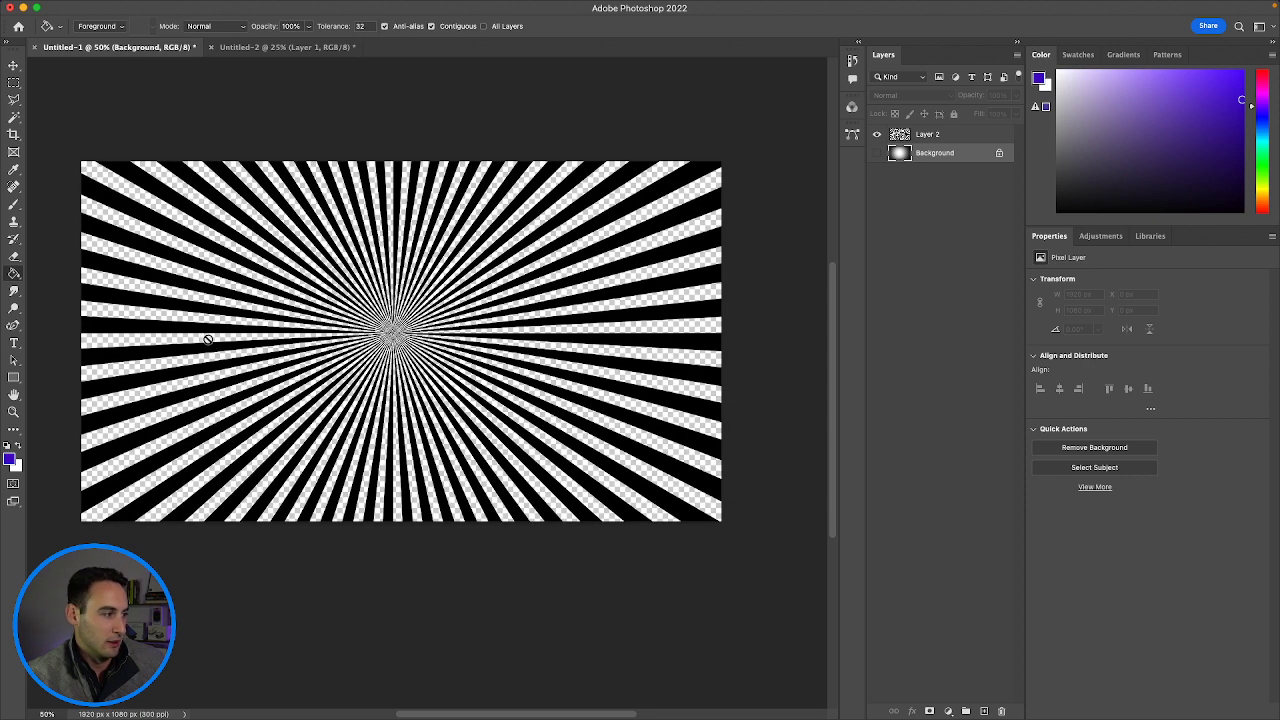
key("v")
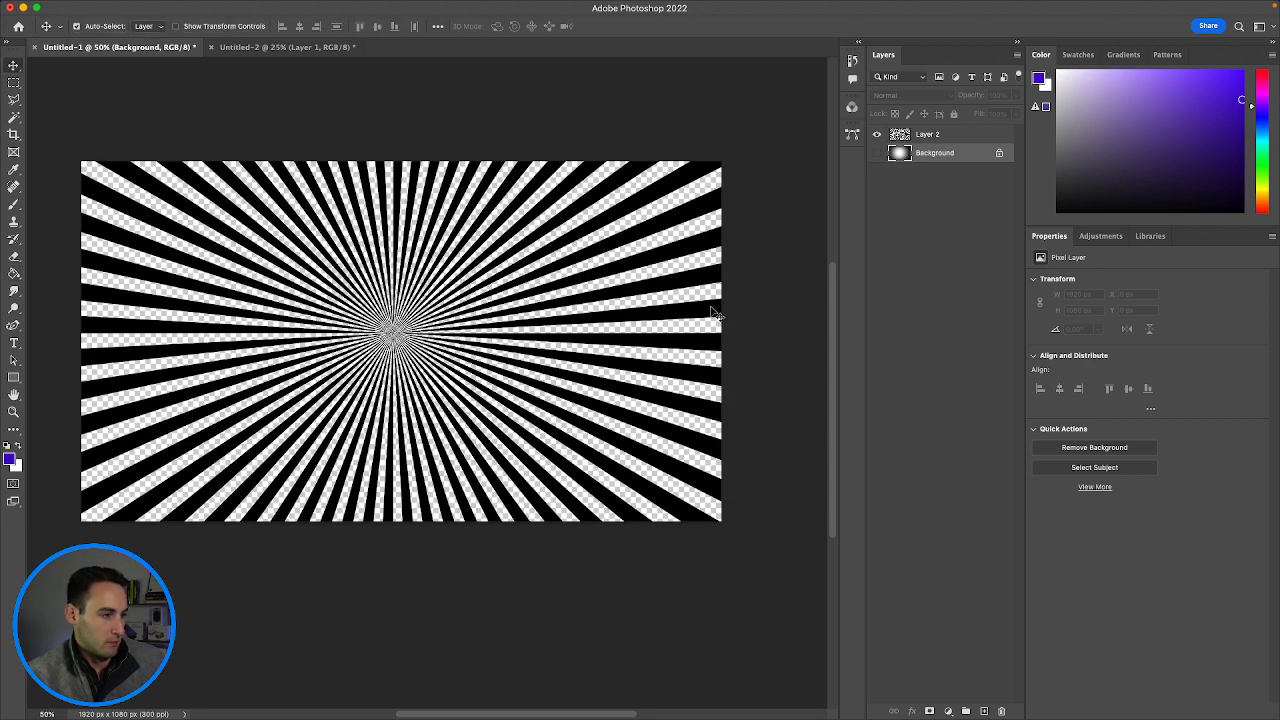
Make Layer 2 active and check it and the Background layer by toggling their visibility, leaving only the rays shown.
left_click(960, 134)
left_click(877, 134)
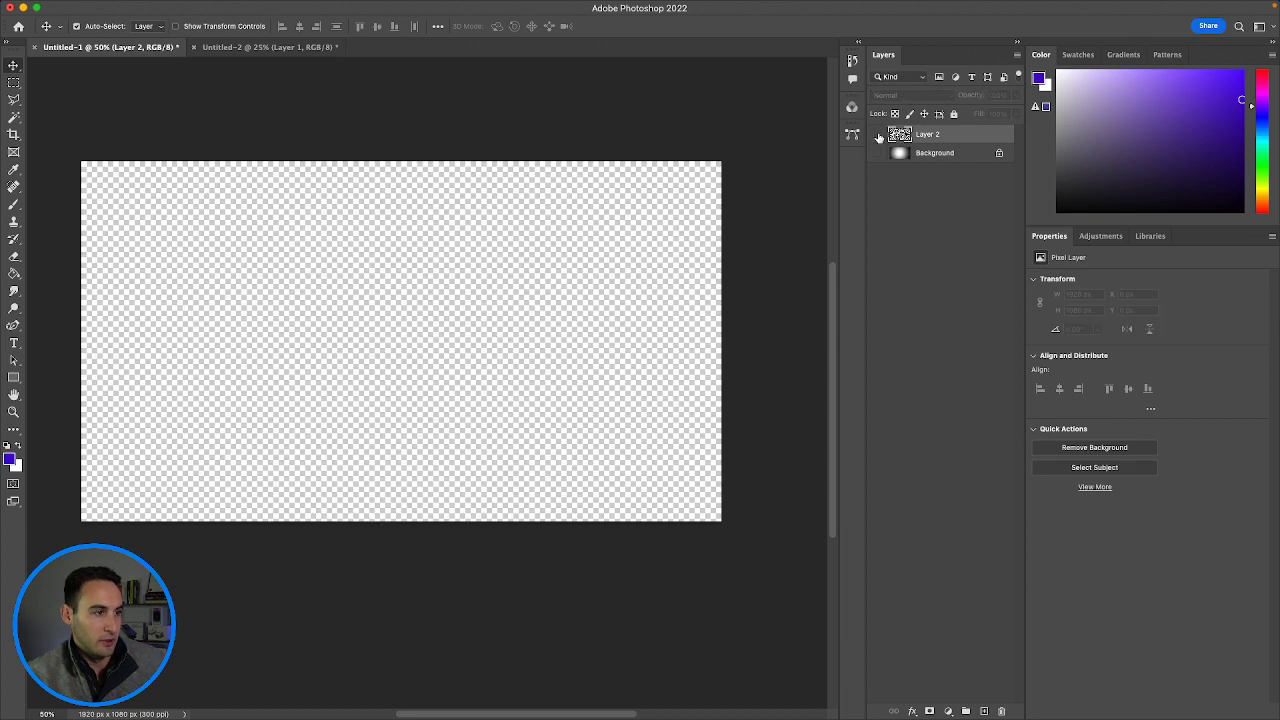
left_click(877, 134)
left_click(877, 154)
left_click(877, 154)
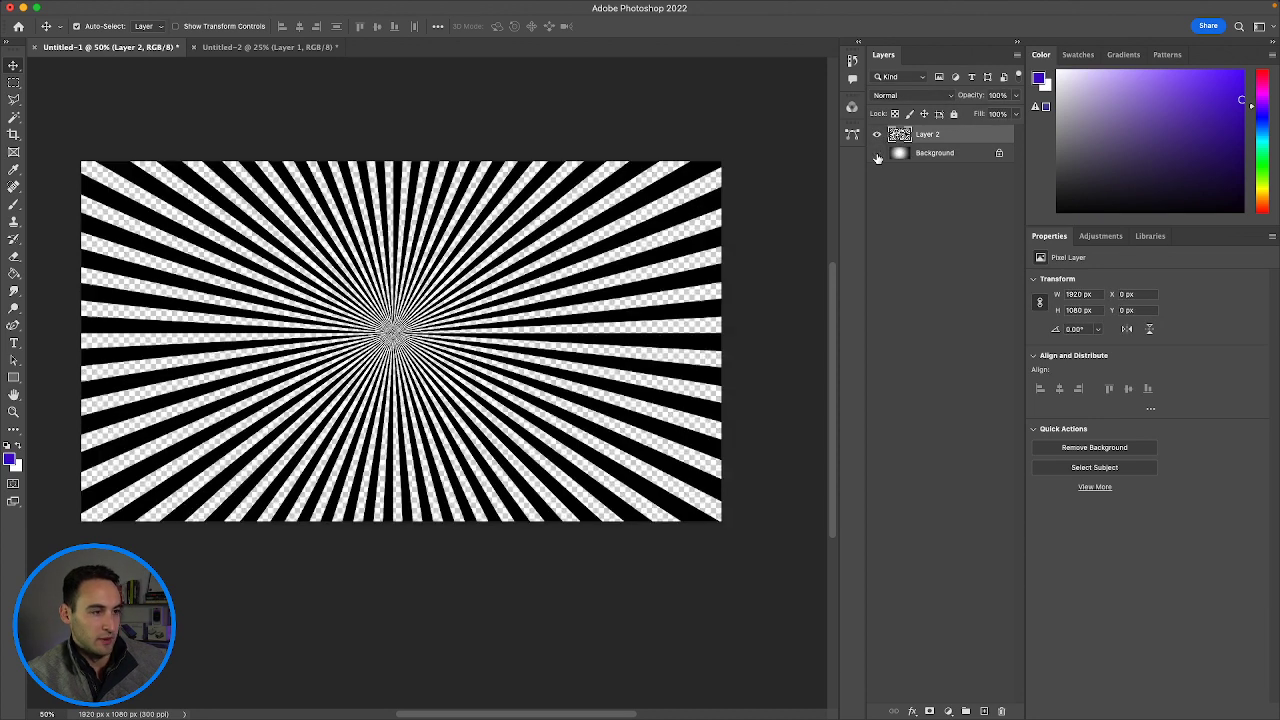
left_click(877, 154)
left_click(877, 154)
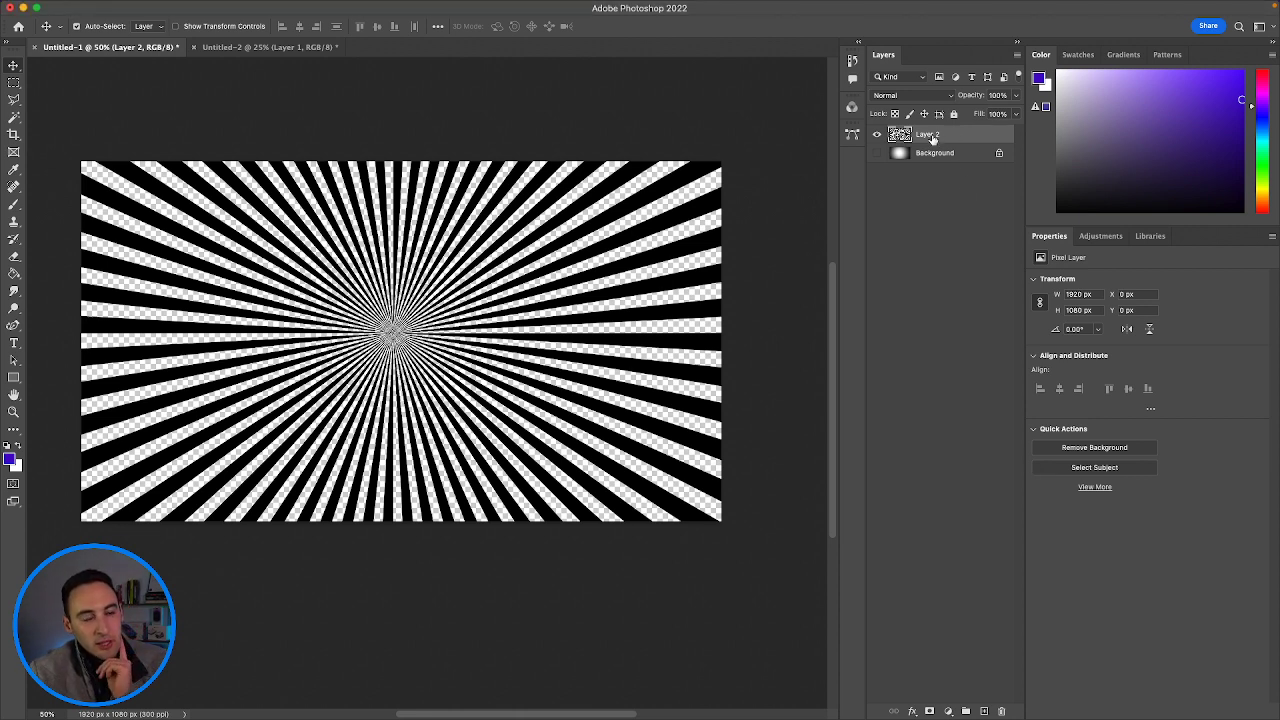
Add a Hue/Saturation adjustment layer above Layer 2 with Hue +58, Saturation +79 and Lightness +24.
left_click(948, 711)
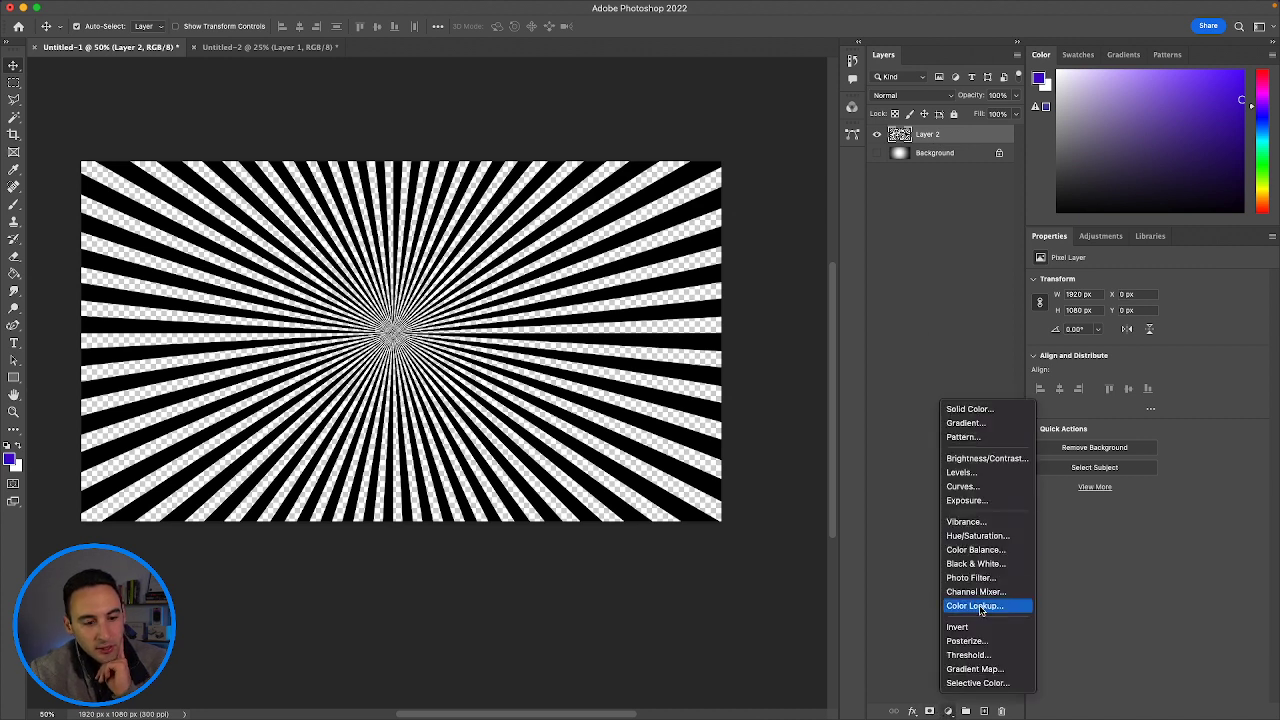
left_click(975, 535)
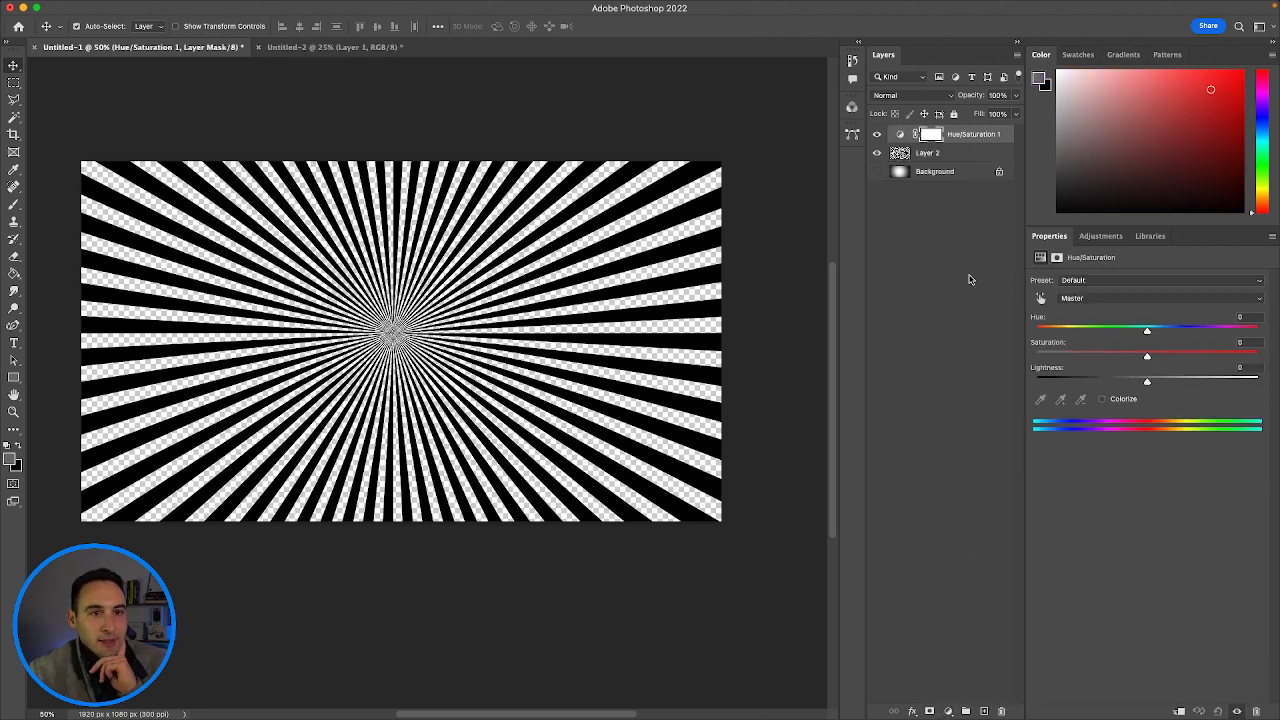
left_click(1257, 317)
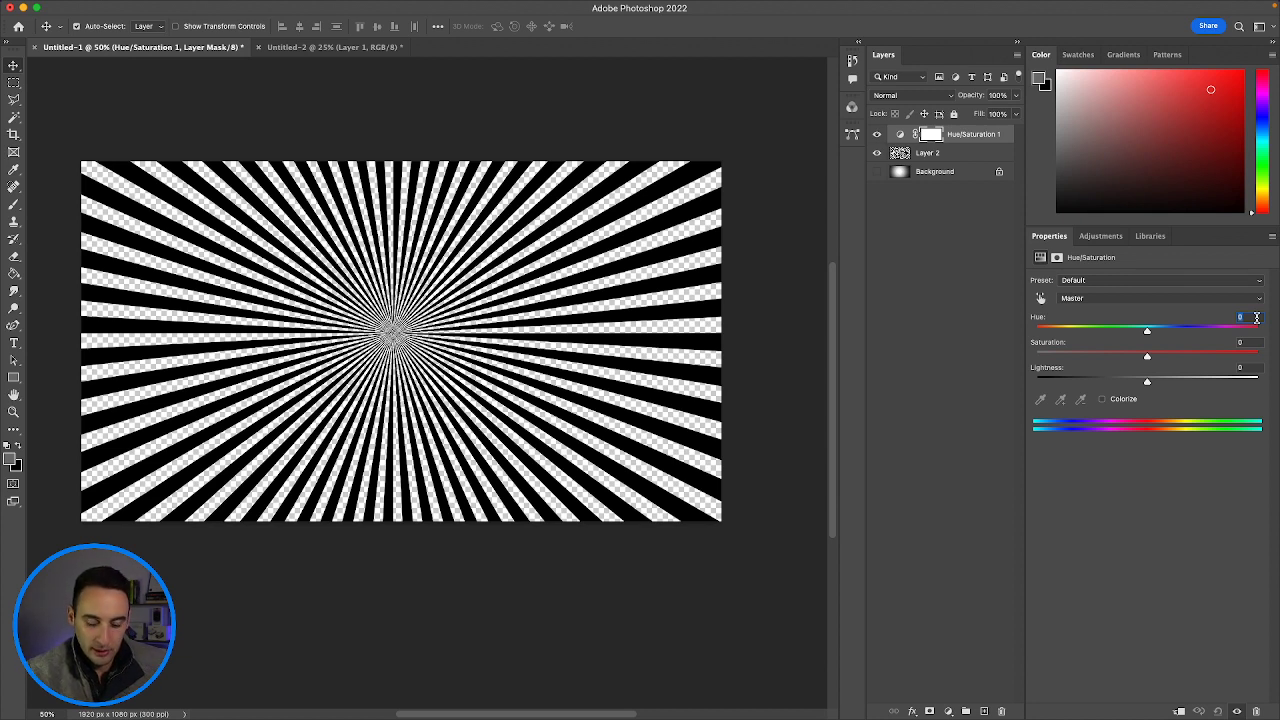
type("58")
key("Tab")
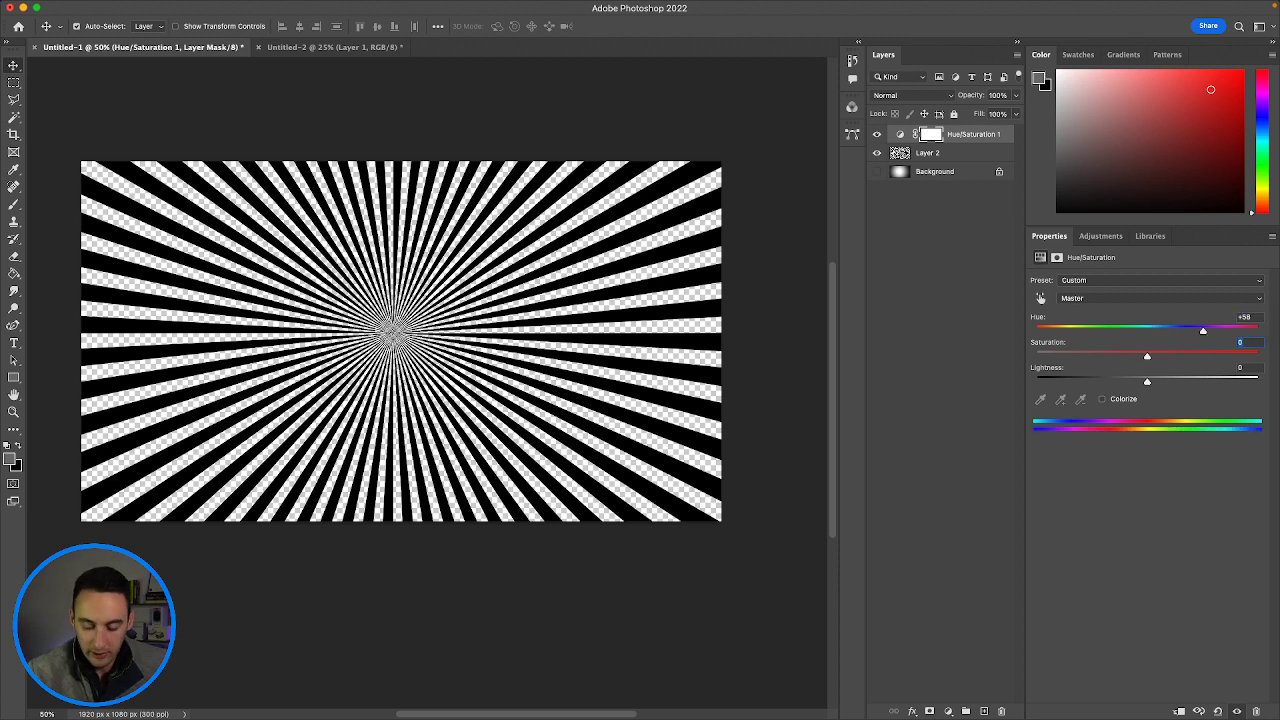
type("79")
key("Tab")
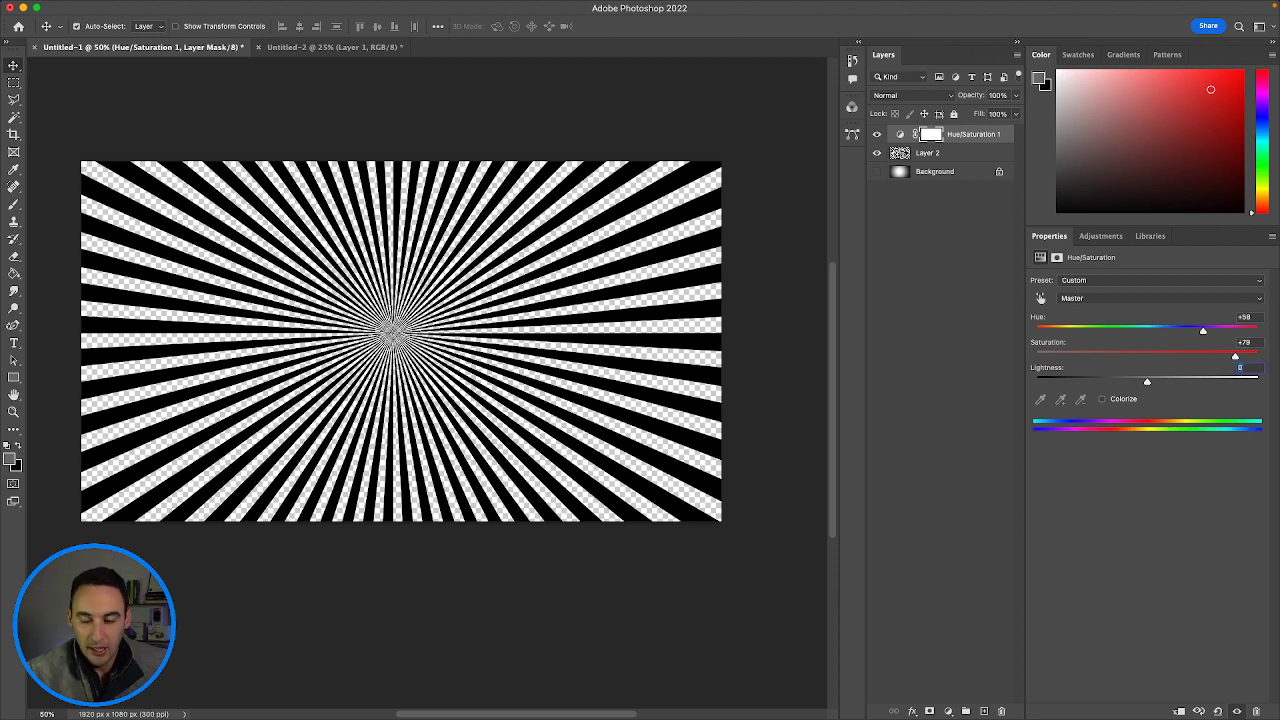
type("24")
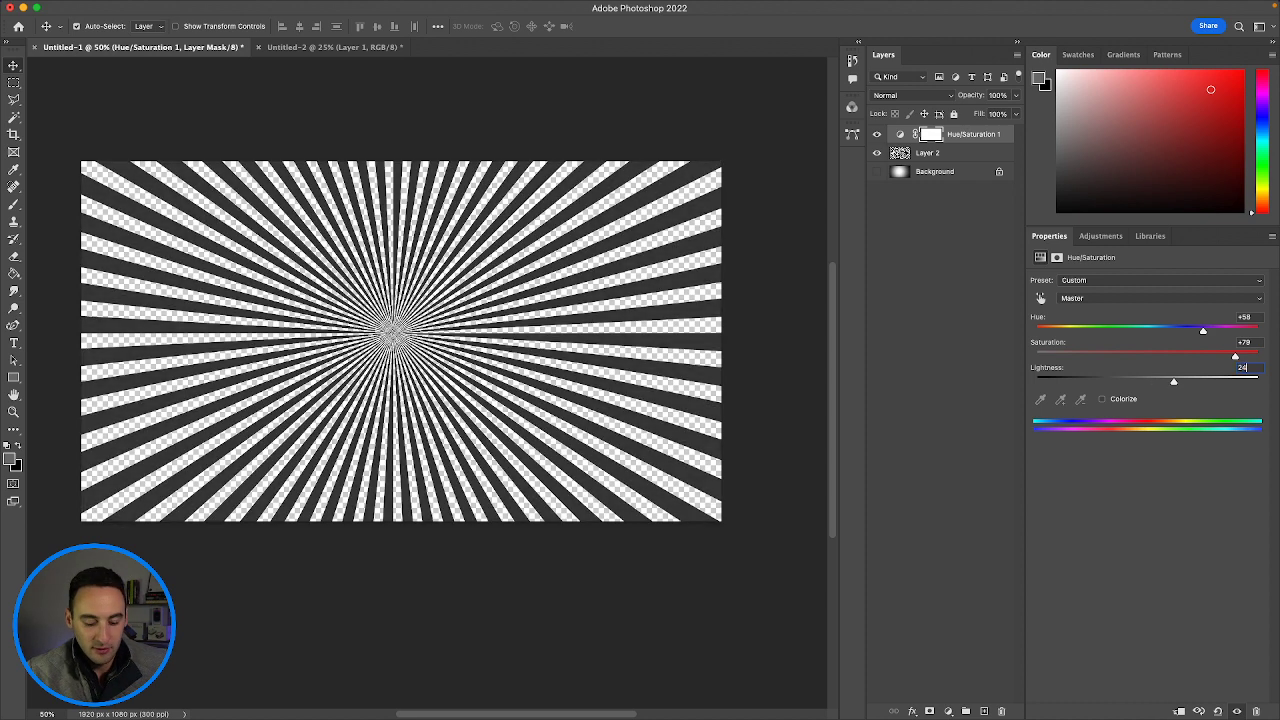
key("Return")
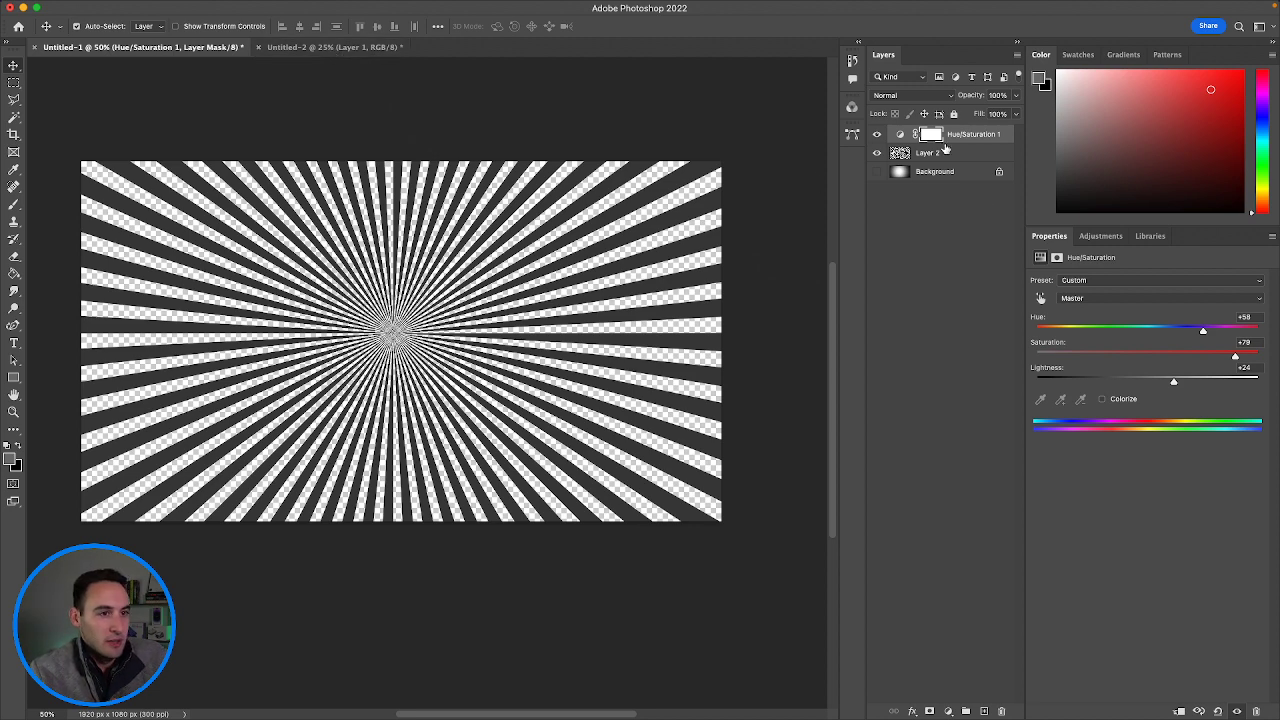
left_click(332, 48)
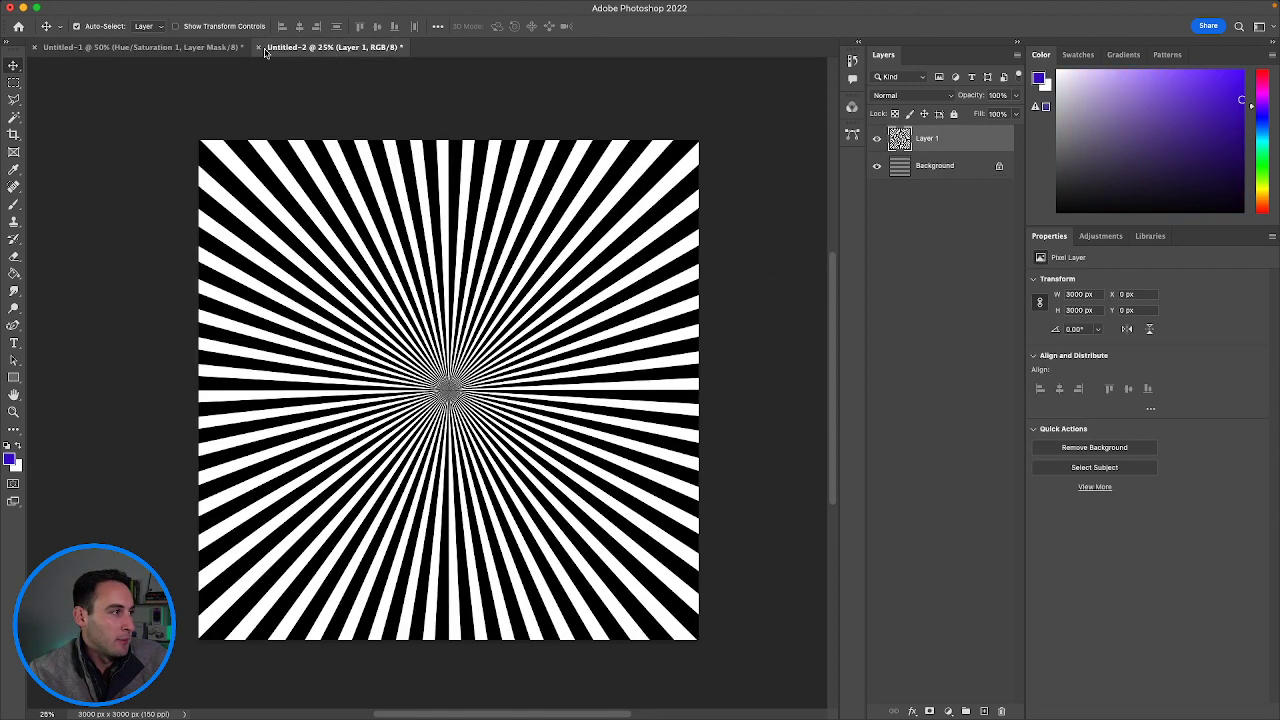
left_click(188, 48)
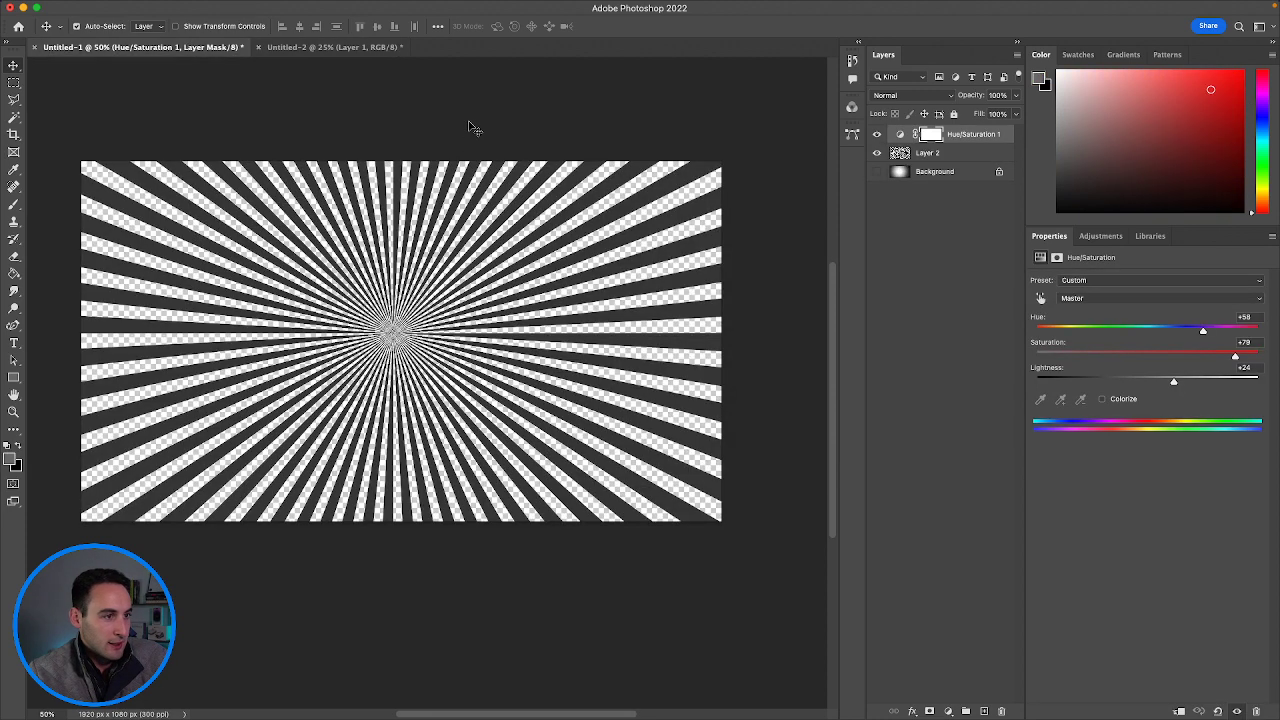
key("ctrl+Up")
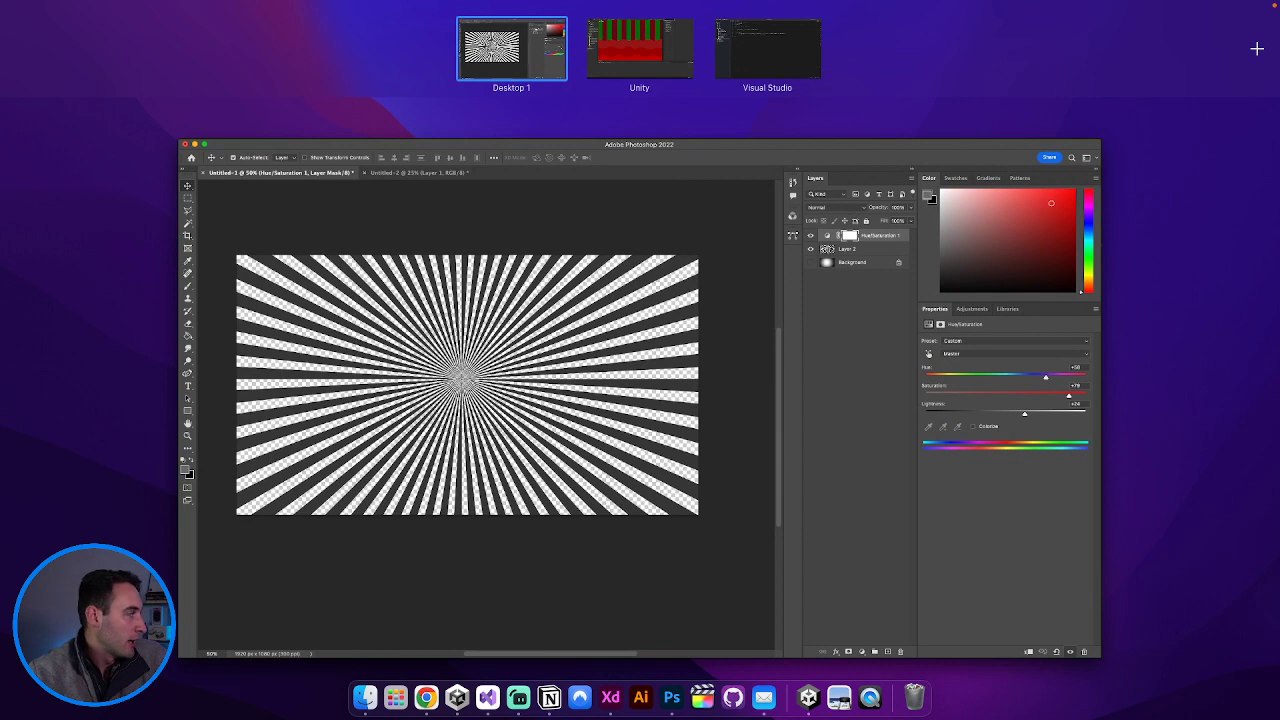
left_click(550, 80)
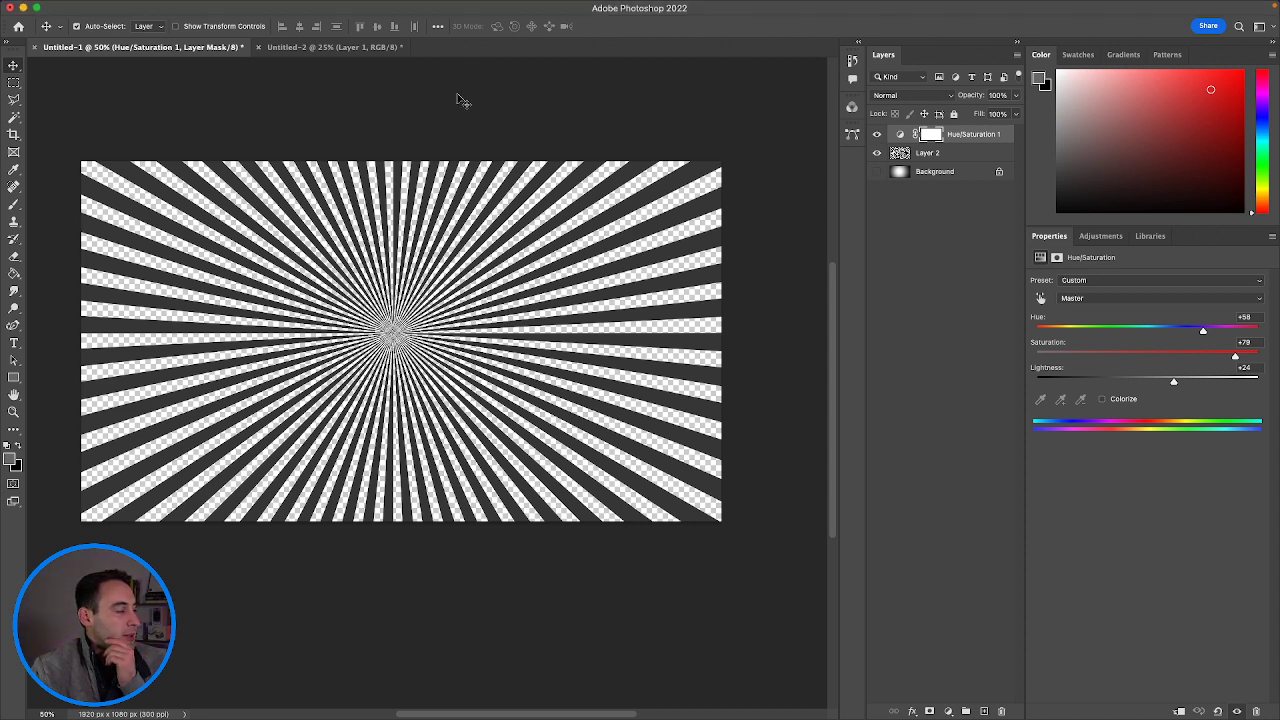
left_click(220, 77)
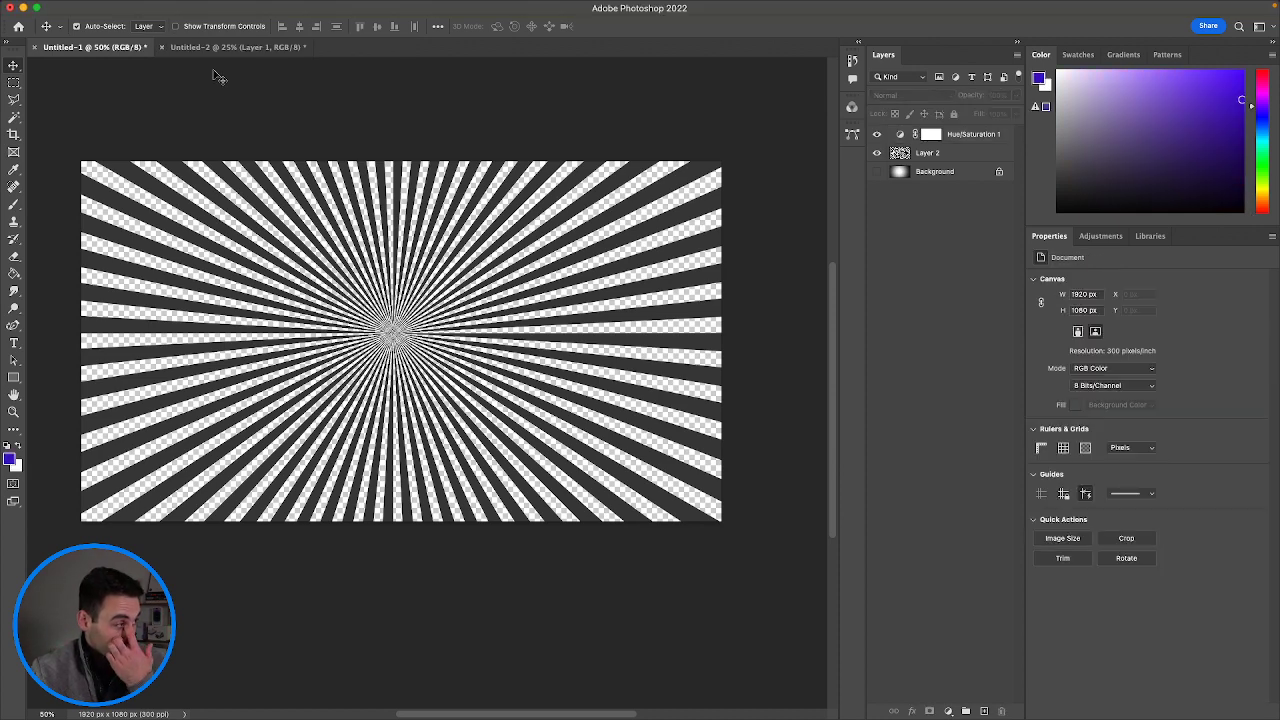
Create a new 1920 x 1080 px, 300 ppi document from the 1080p Art & Illustration preset.
left_click(102, 7)
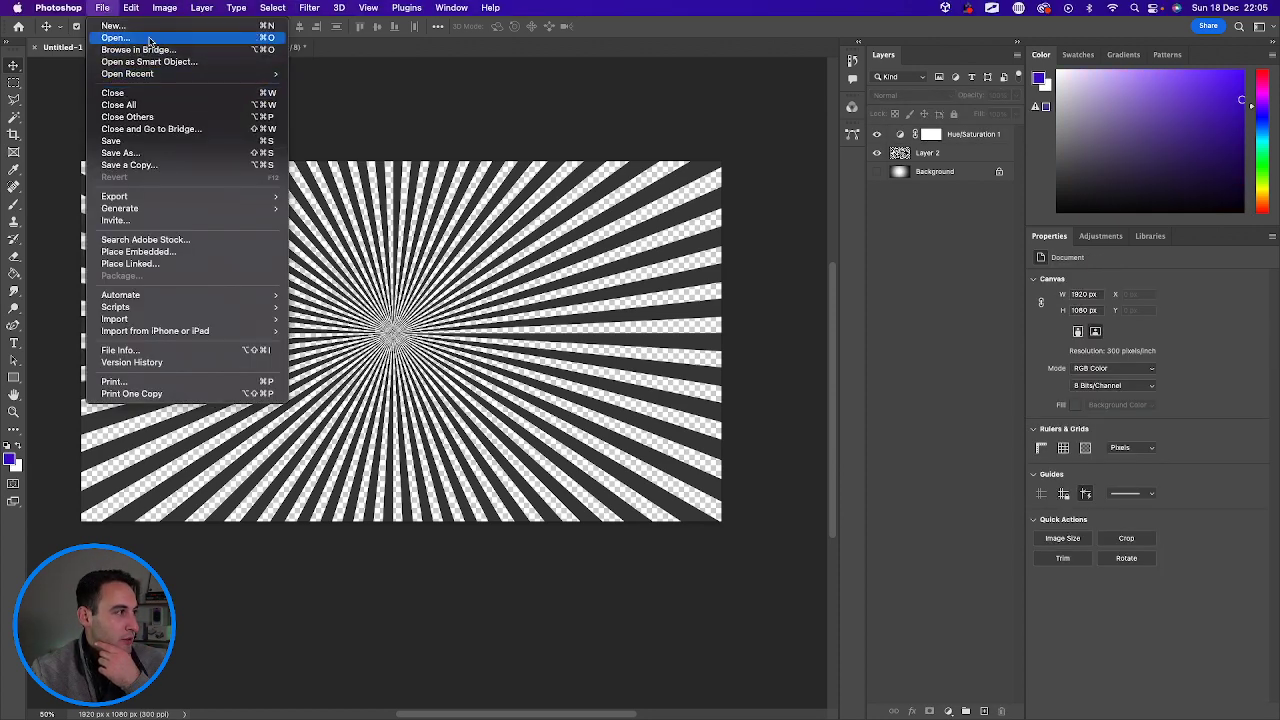
left_click(112, 25)
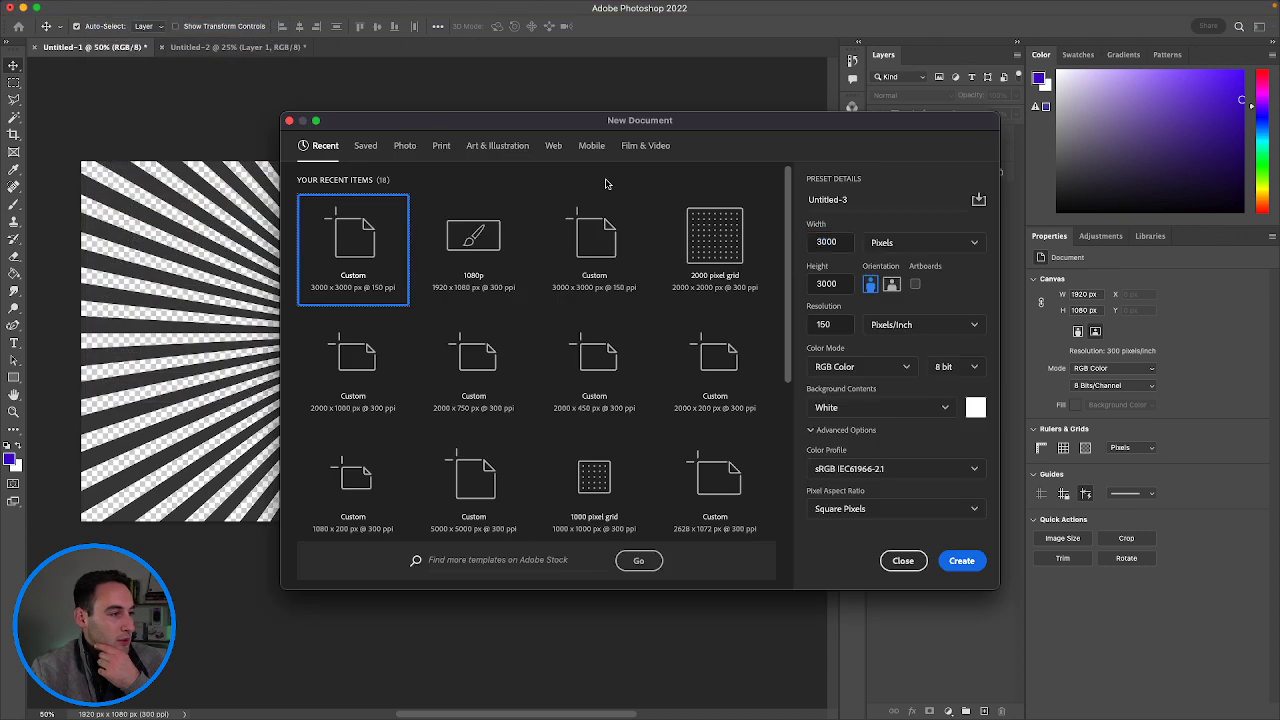
left_click(481, 150)
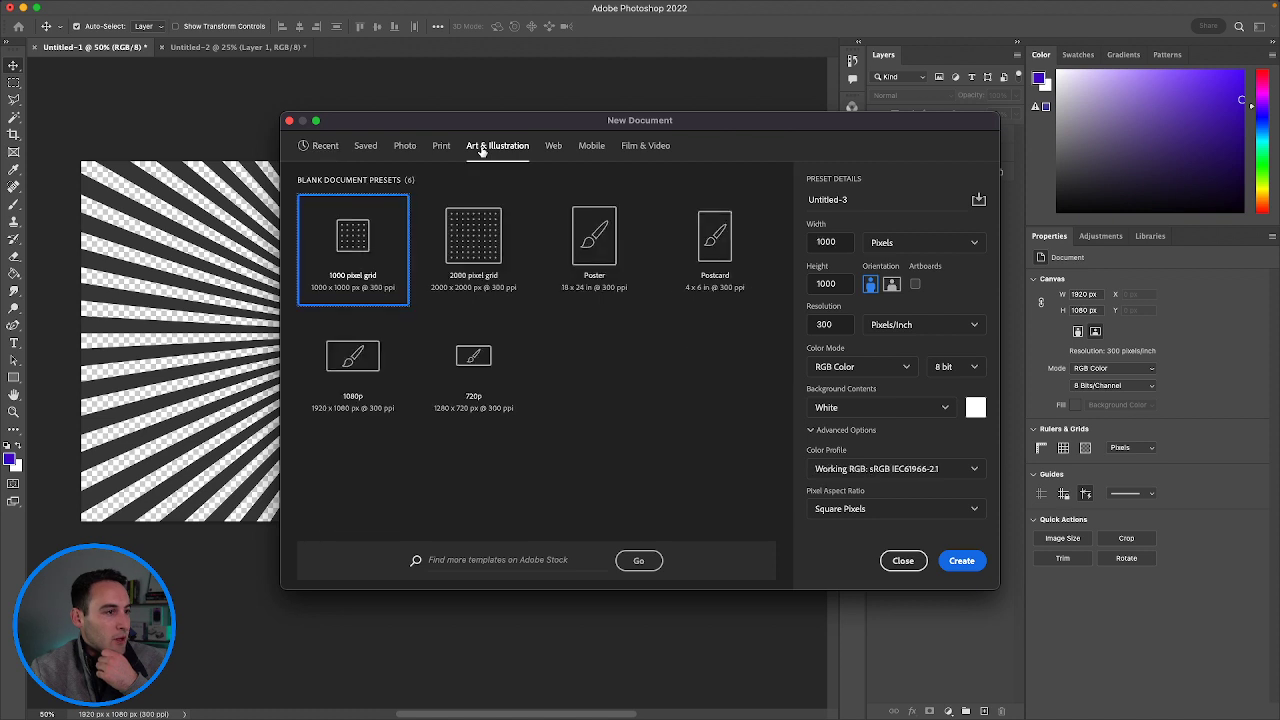
left_click(390, 340)
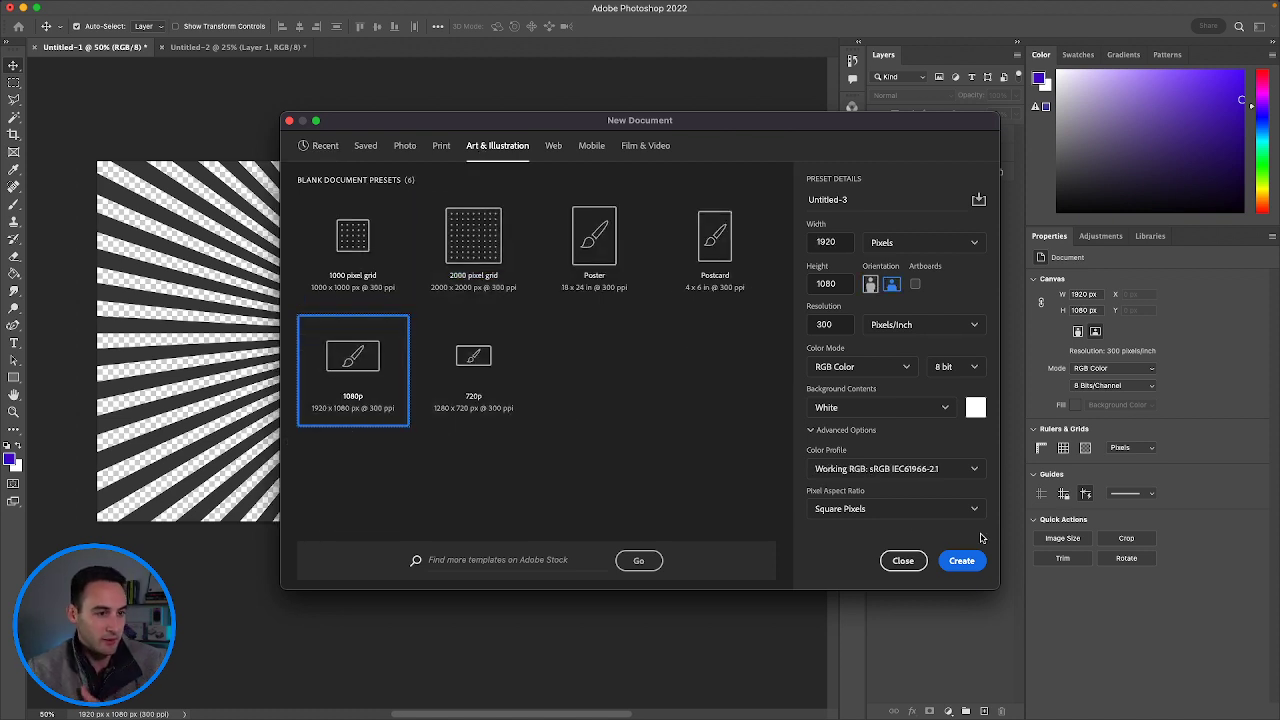
left_click(970, 562)
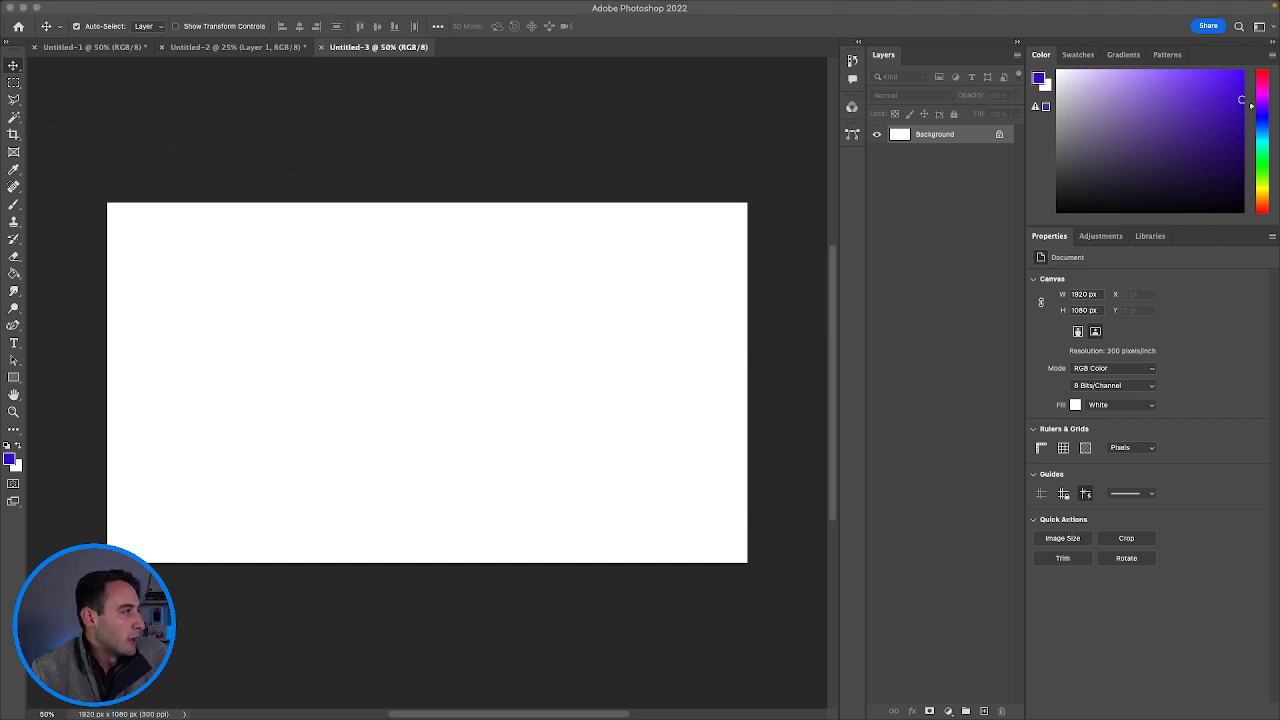
Place the Paper Texture for Circus poster image in the new document, centred and scaled to about 38.36% so it covers the canvas.
left_click_drag(280, 286, 309, 297)
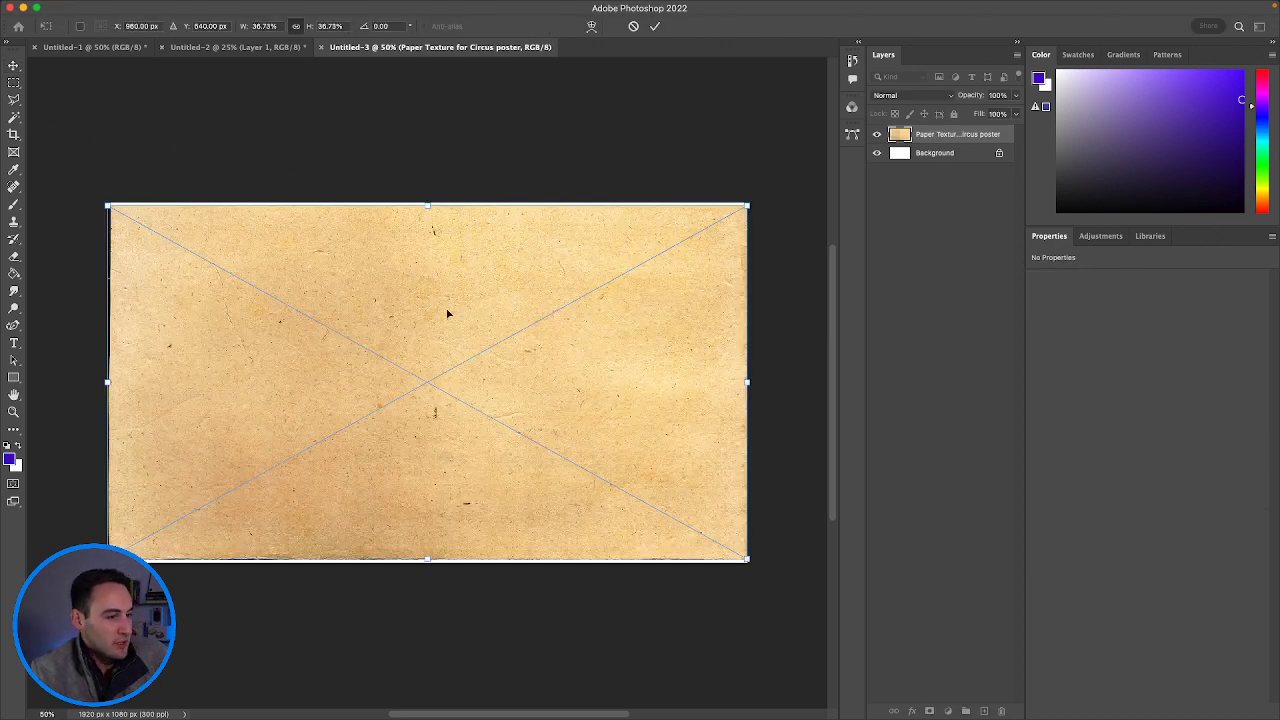
left_click_drag(449, 312, 447, 303)
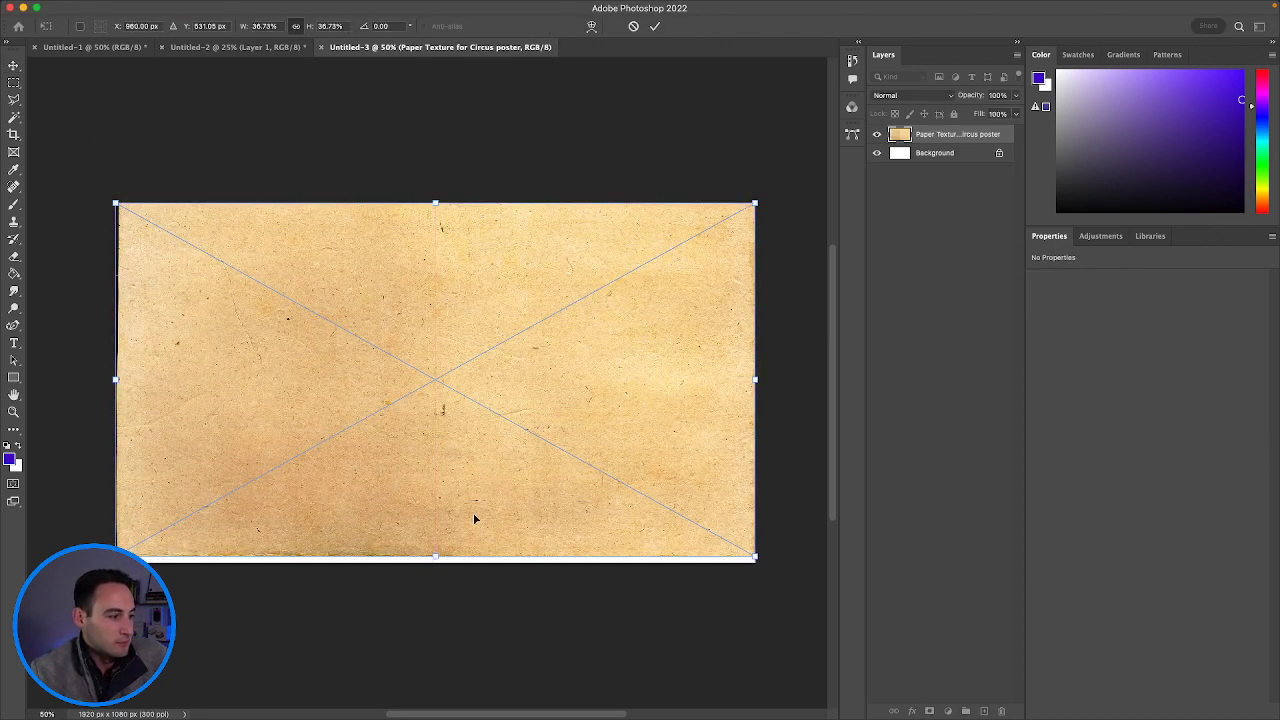
left_click_drag(435, 557, 435, 568)
left_click_drag(428, 437, 428, 422)
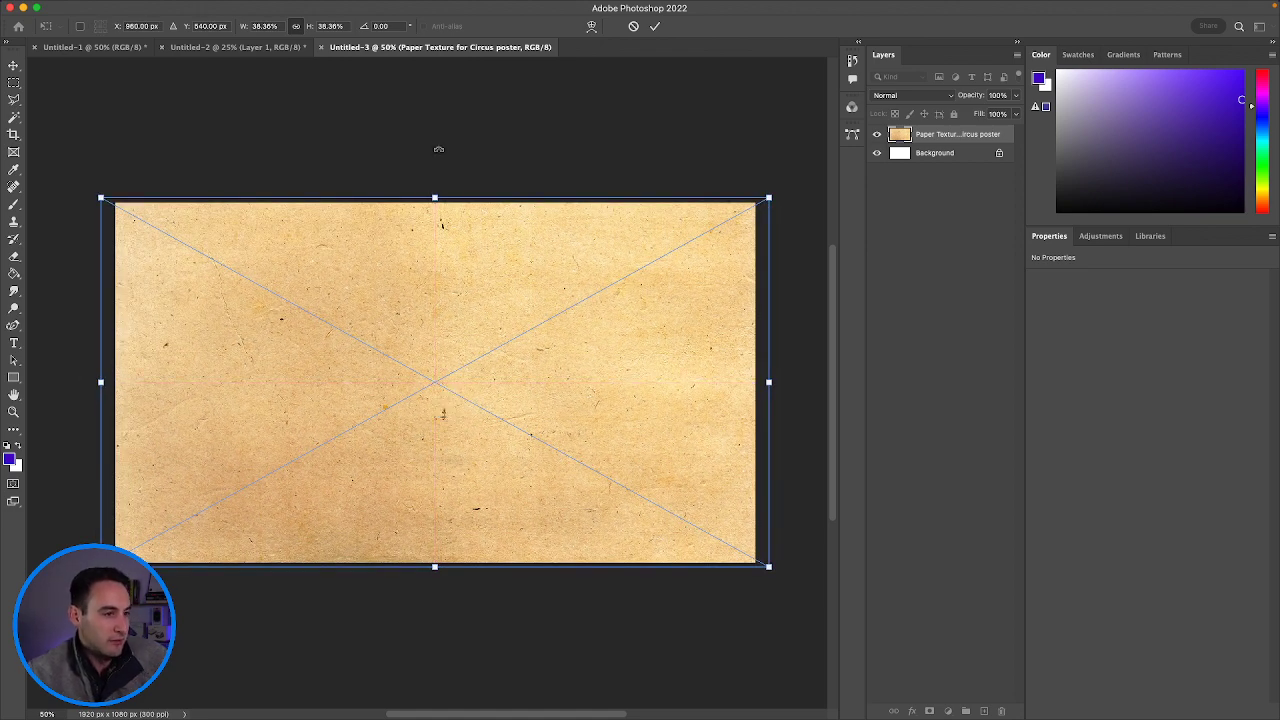
scroll(808, 360, "left", 3)
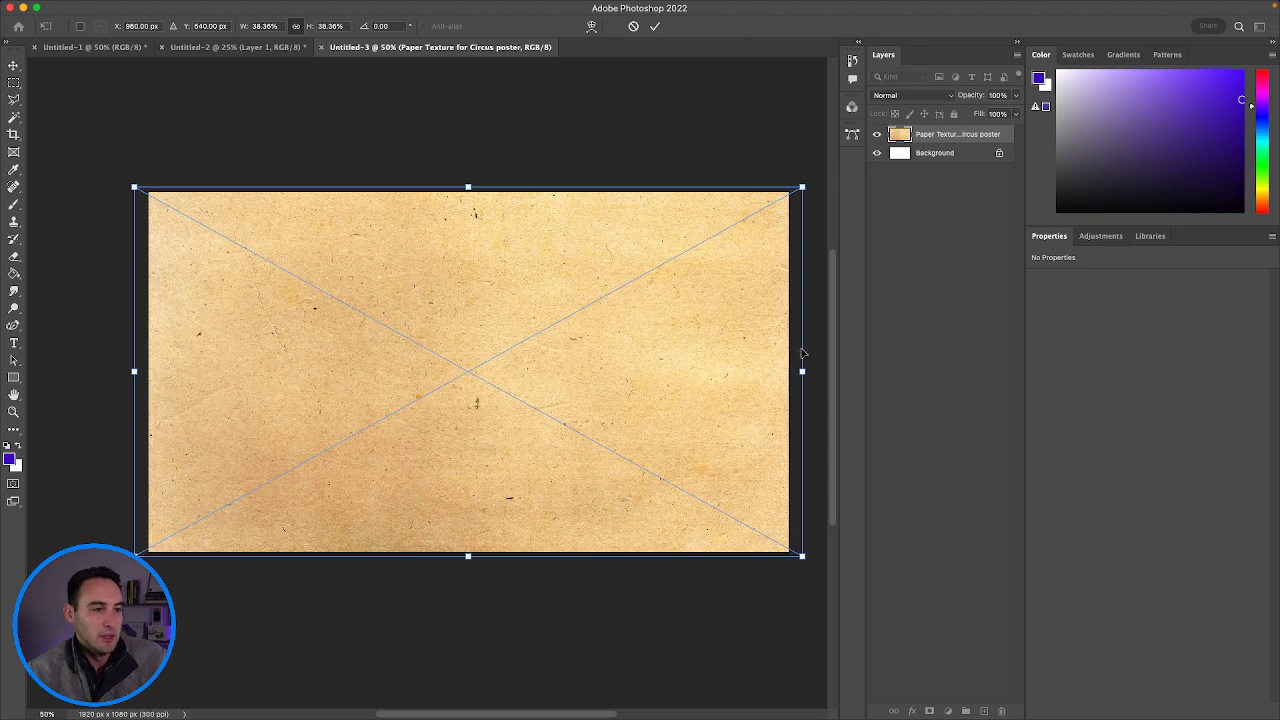
scroll(798, 350, "right", 4)
key("Return")
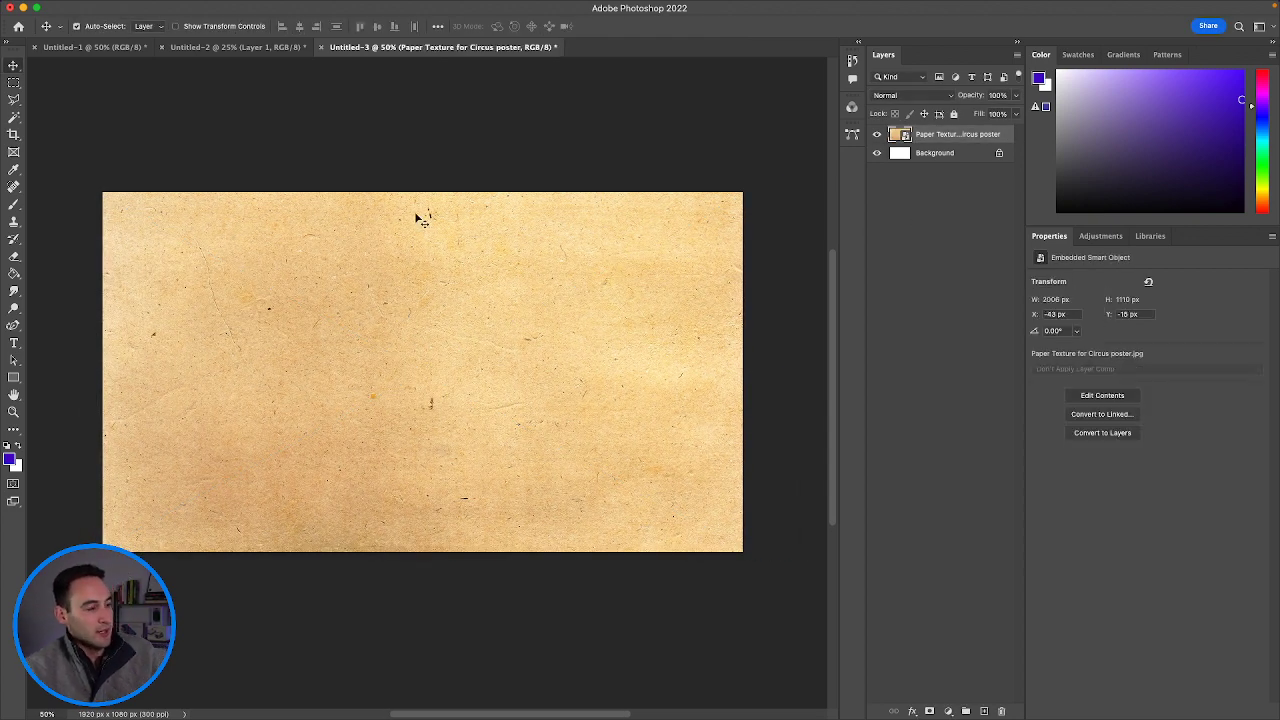
key("super+s")
left_click(818, 531)
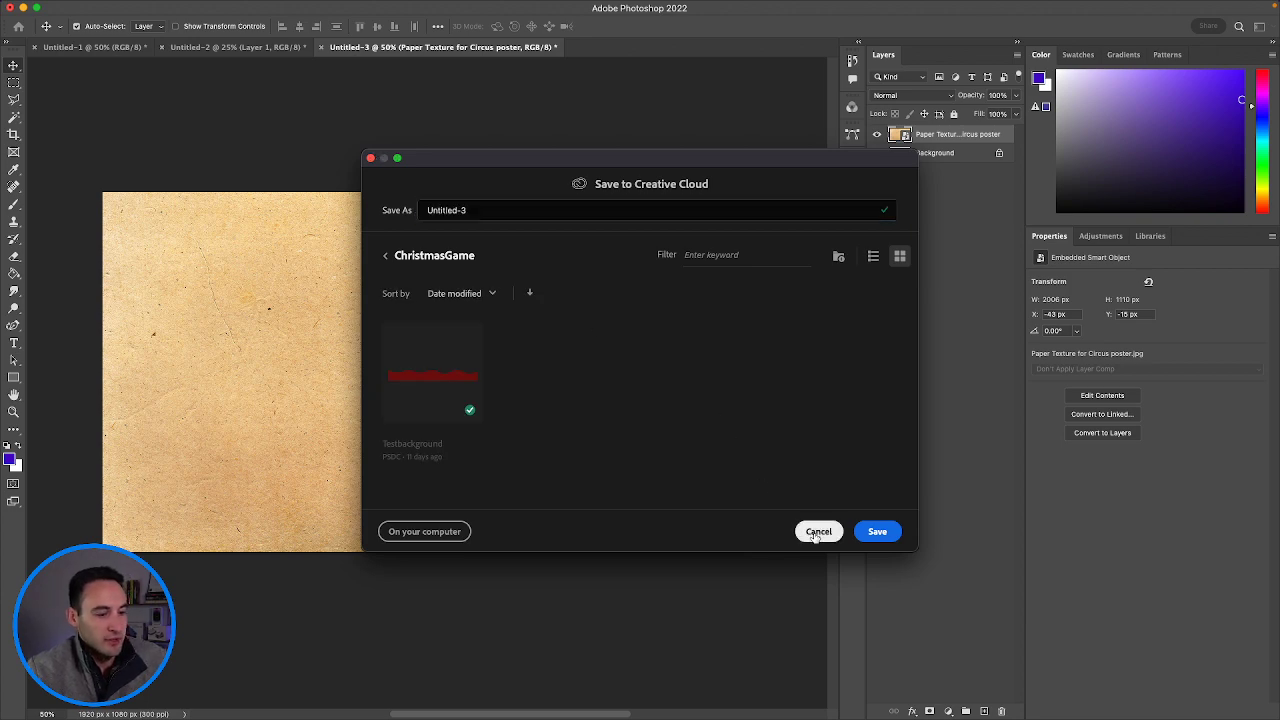
Copy the paper texture layer from Untitled-3 to the top of Untitled-1 and set its blend mode to Multiply.
left_click(116, 50)
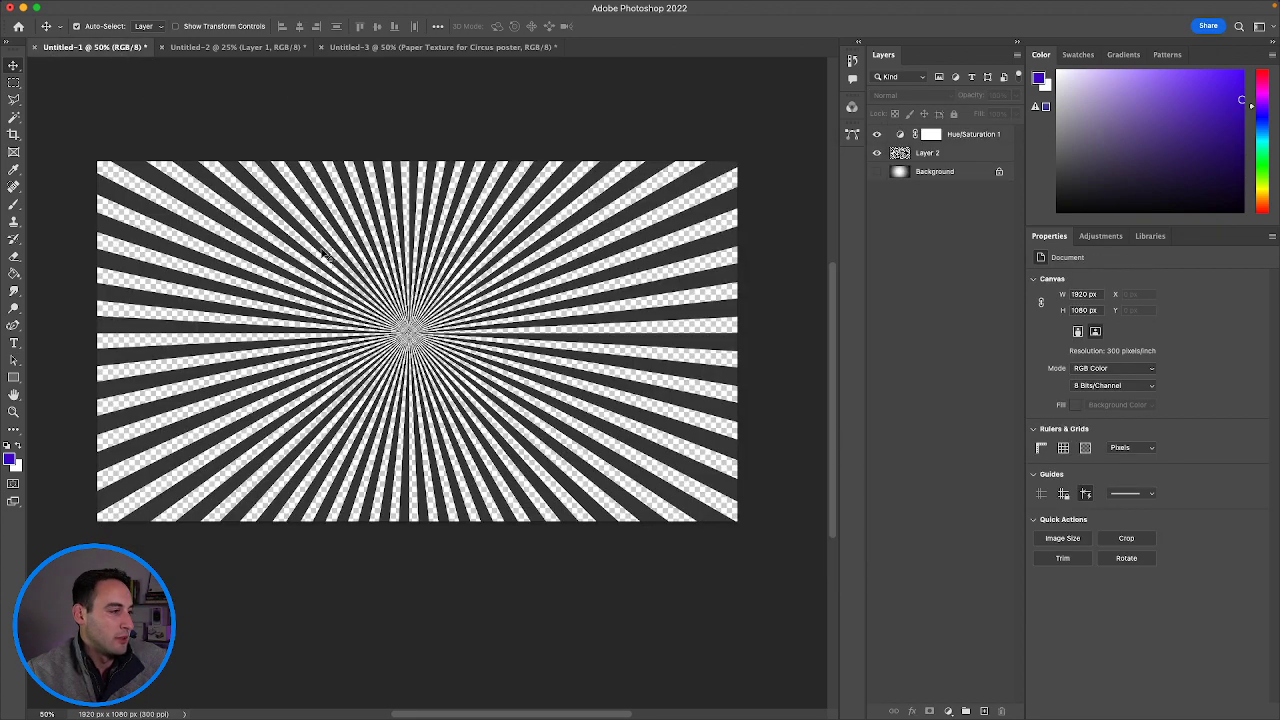
left_click(335, 48)
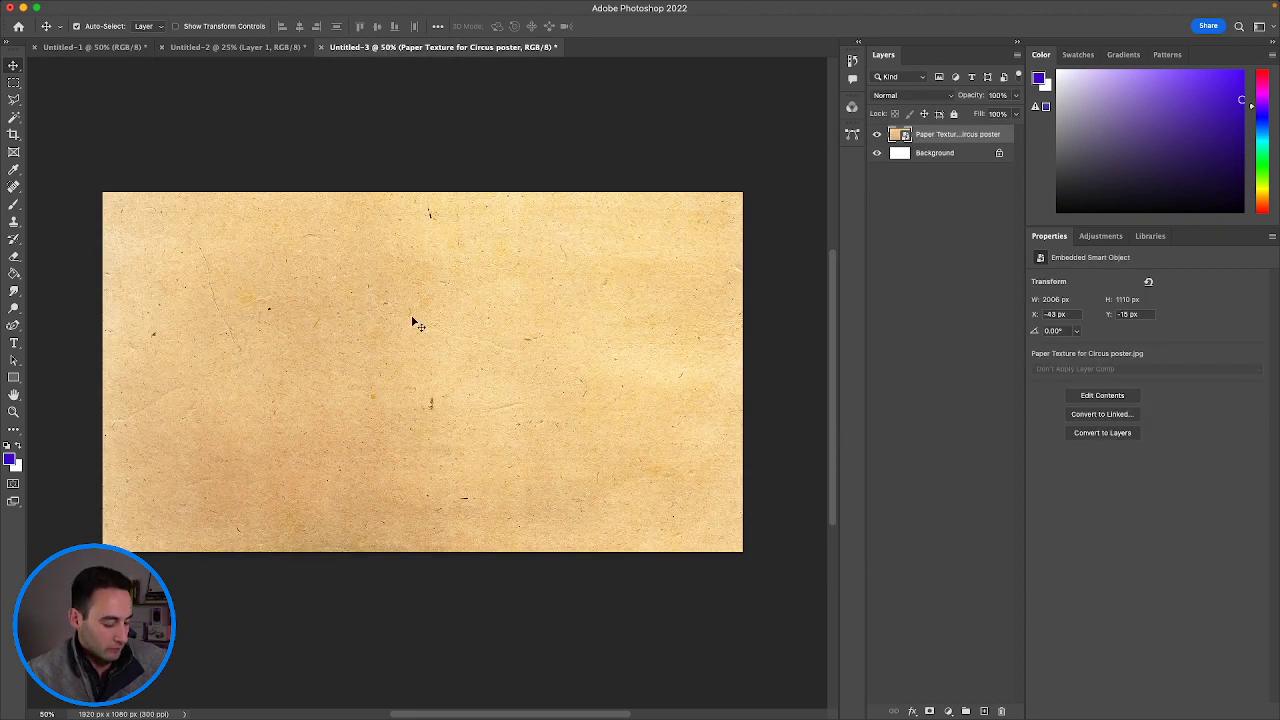
left_click_drag(399, 313, 412, 341)
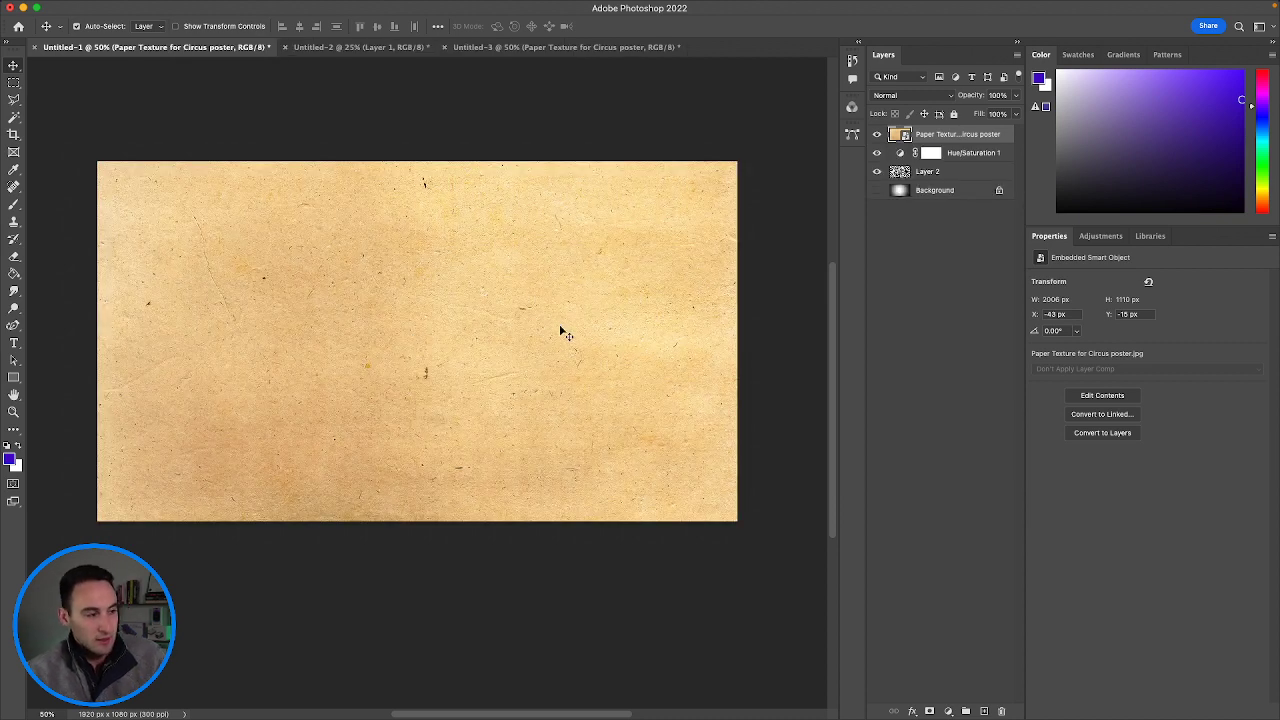
left_click(950, 96)
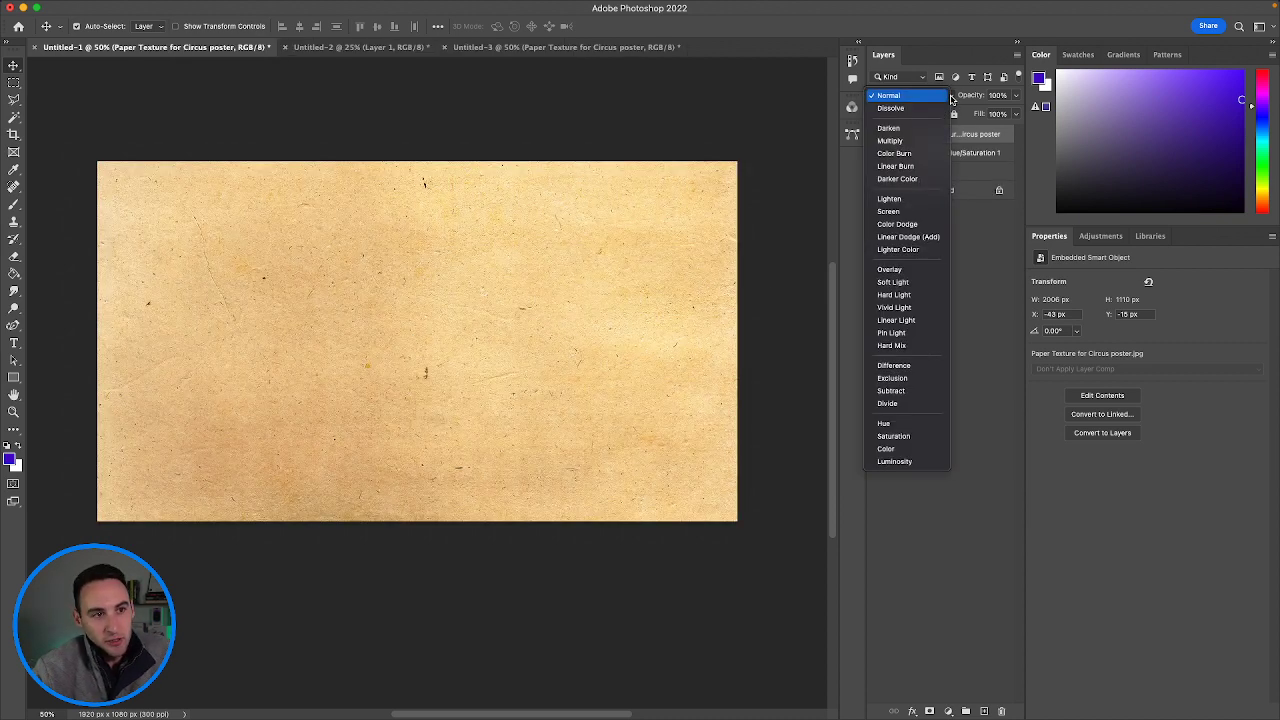
left_click(918, 145)
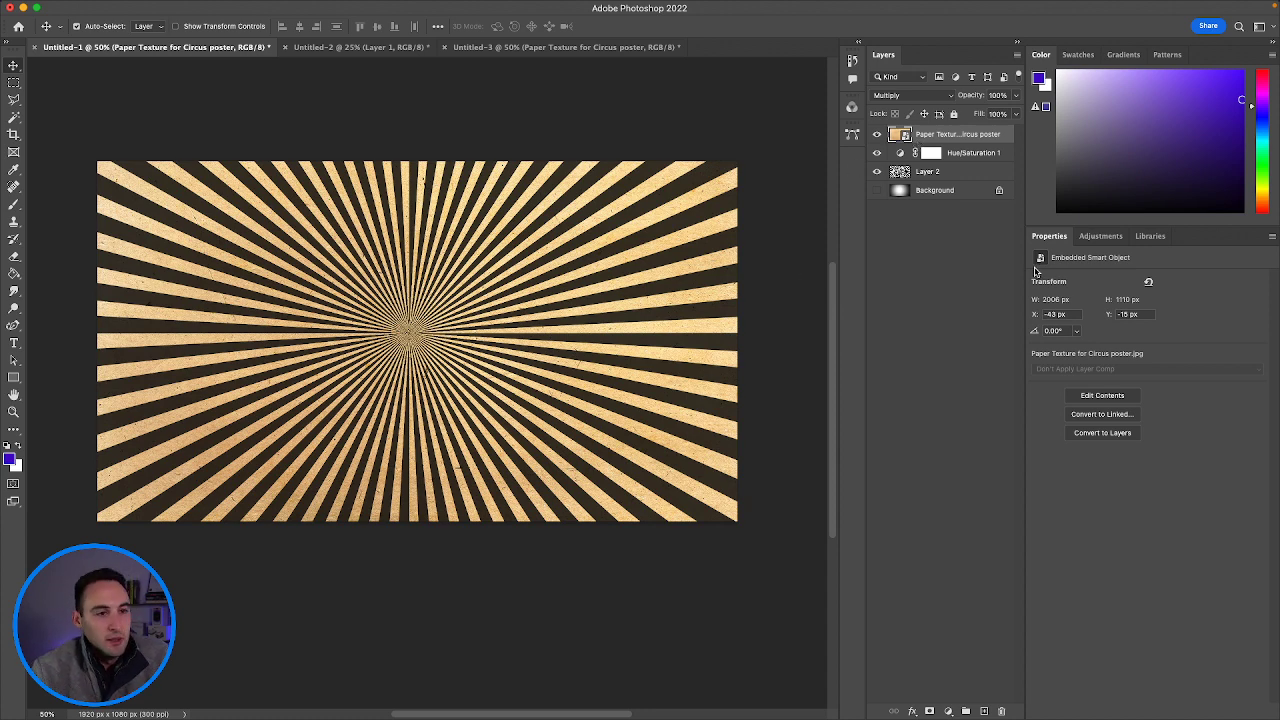
Review the layers beneath the paper texture, toggling the visibility of Layer 2 to check the rays.
left_click(963, 268)
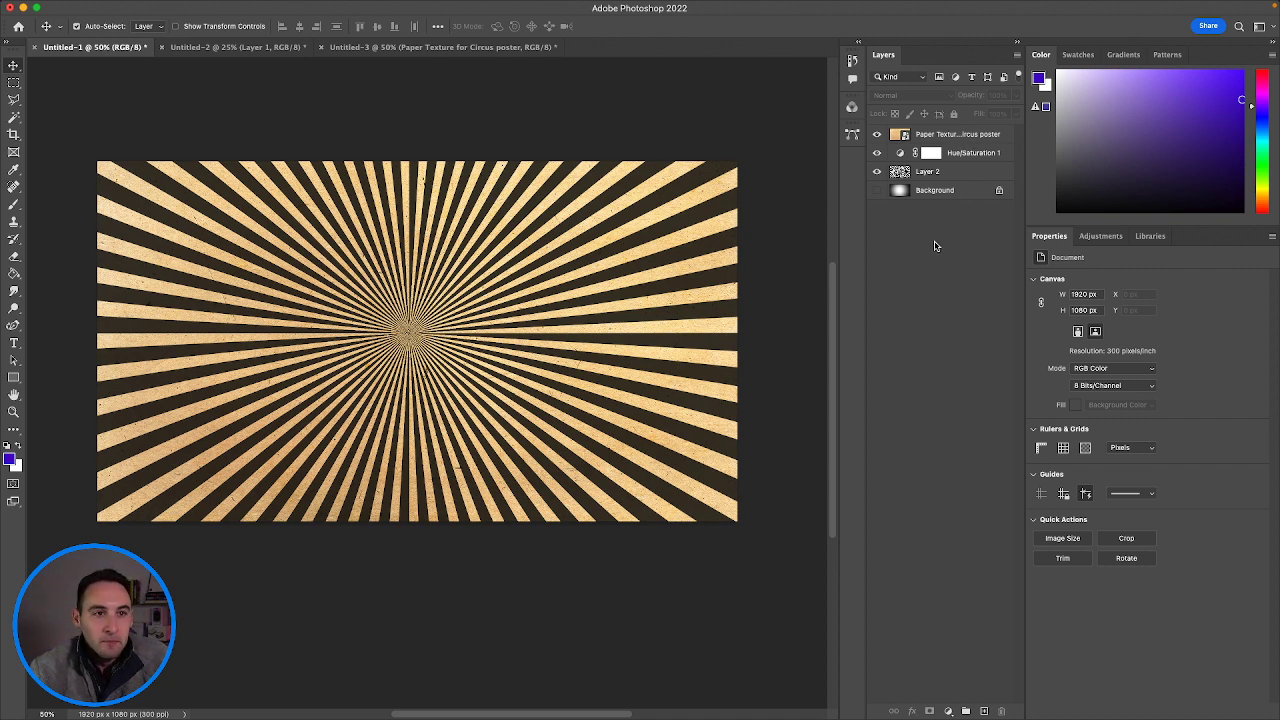
left_click(956, 138)
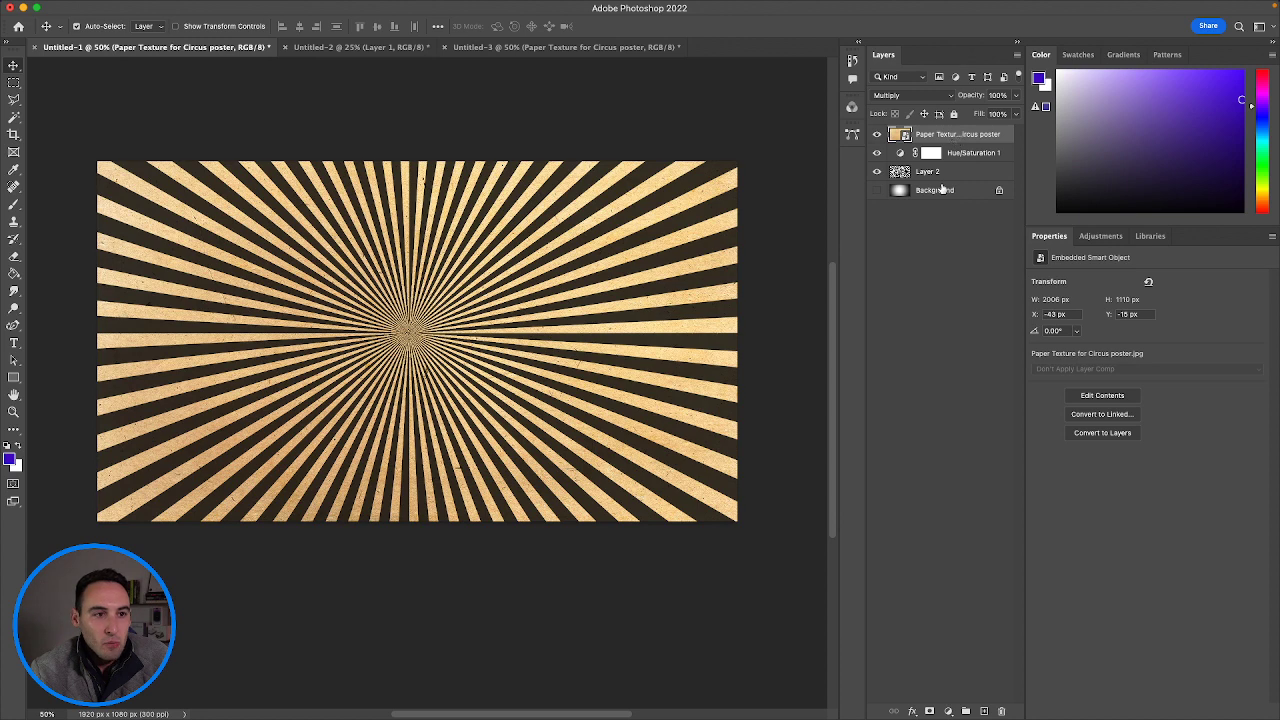
left_click(945, 175)
left_click(877, 172)
left_click(877, 172)
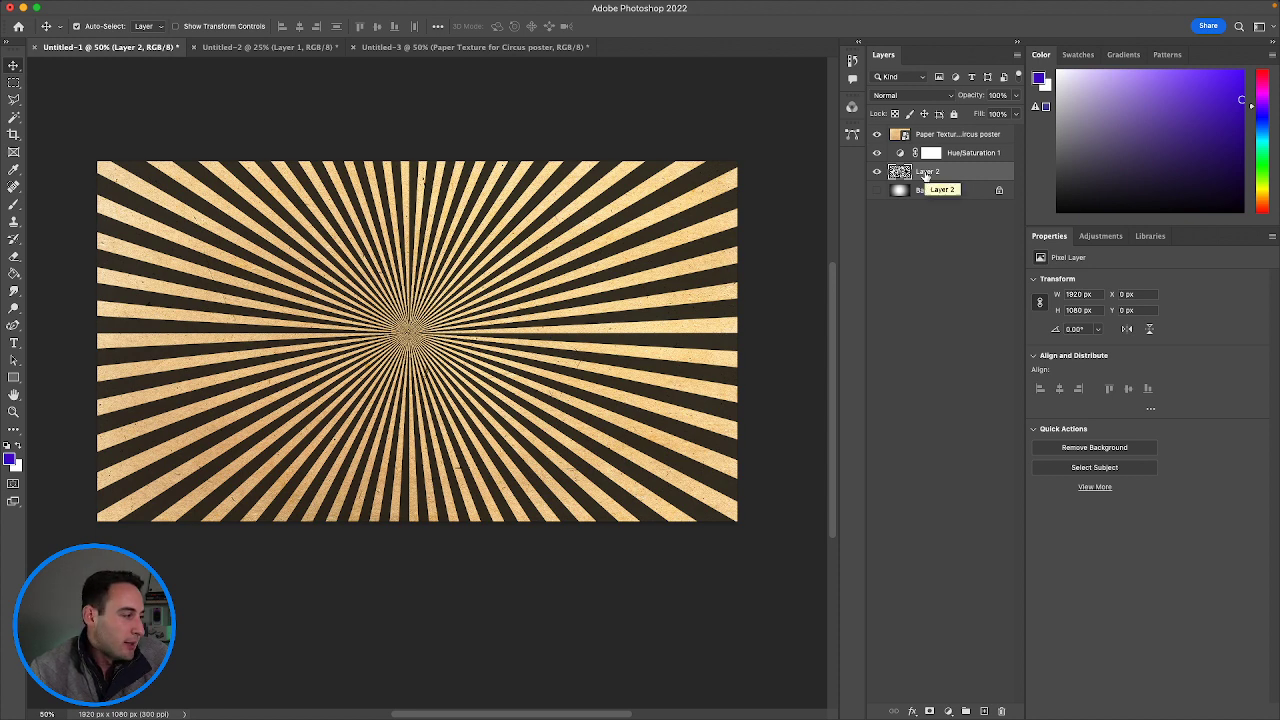
scroll(1212, 139, "down", 5)
scroll(1212, 139, "left", 4)
scroll(1216, 140, "up", 2)
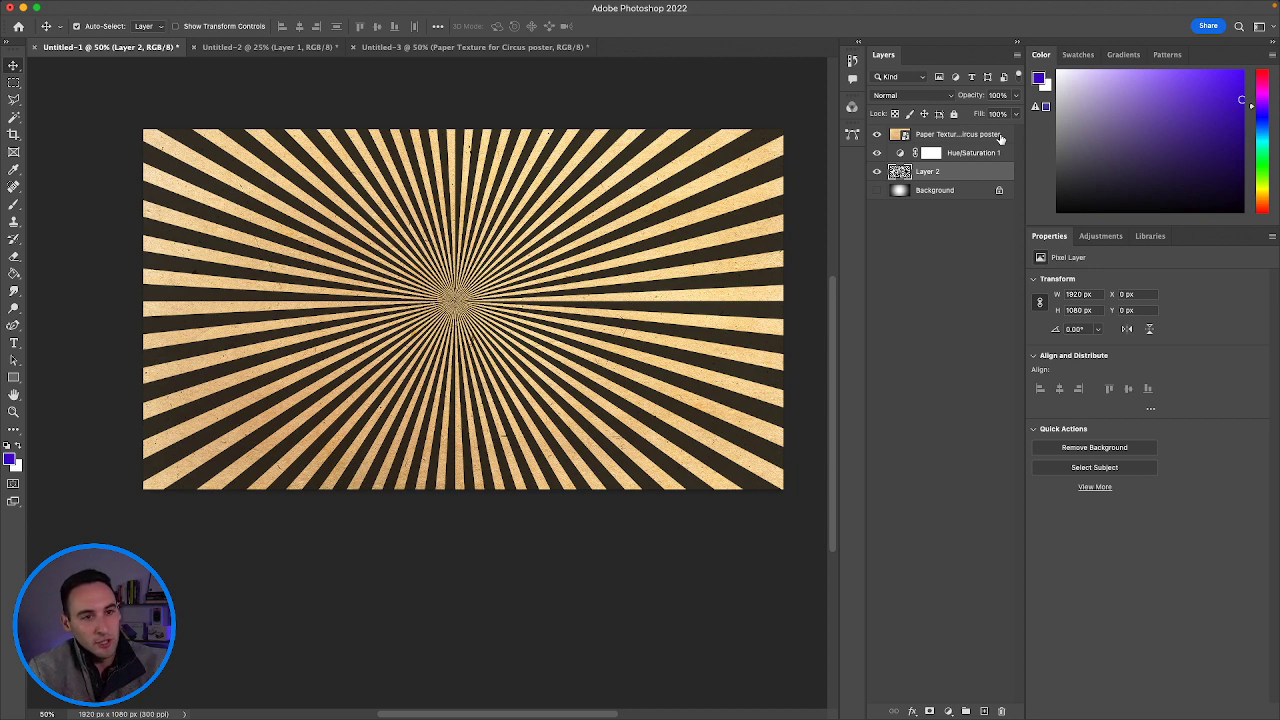
Fill a dark ray at the canvas's left edge on Layer 2 with dark red, then refill it with a dark orange-red.
left_click_drag(1265, 80, 1243, 113)
left_click(1240, 80)
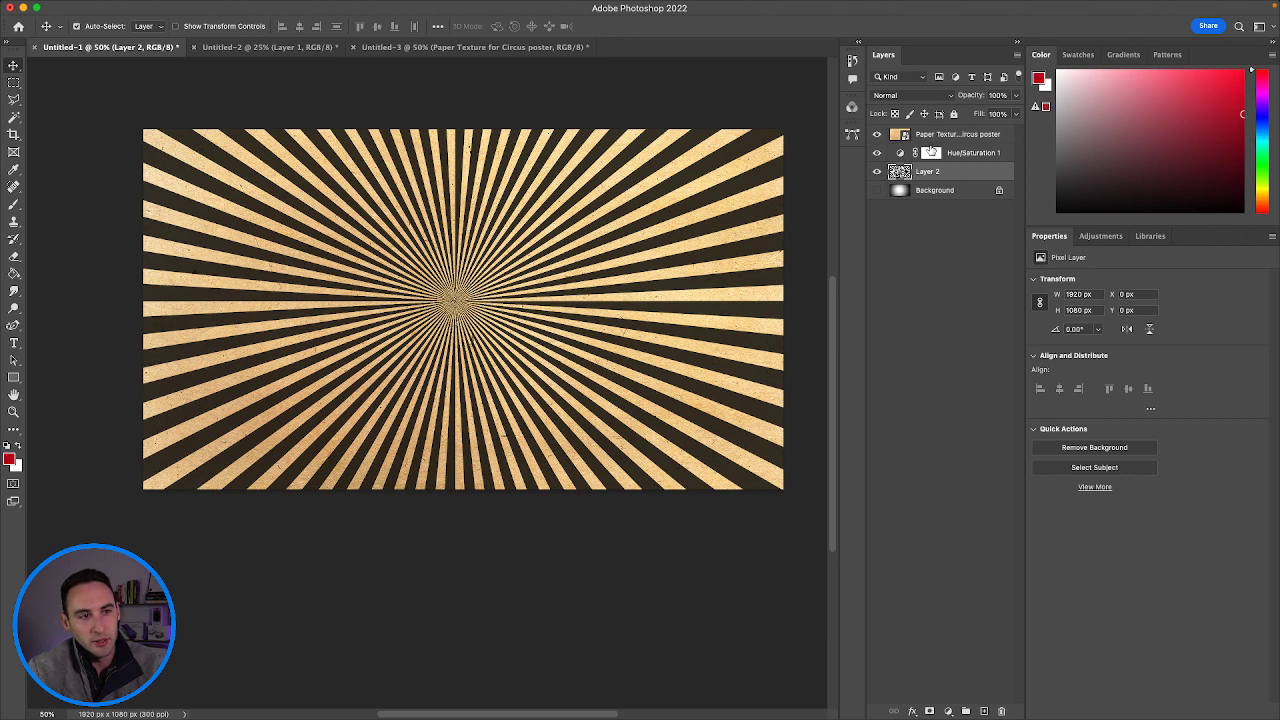
left_click(14, 272)
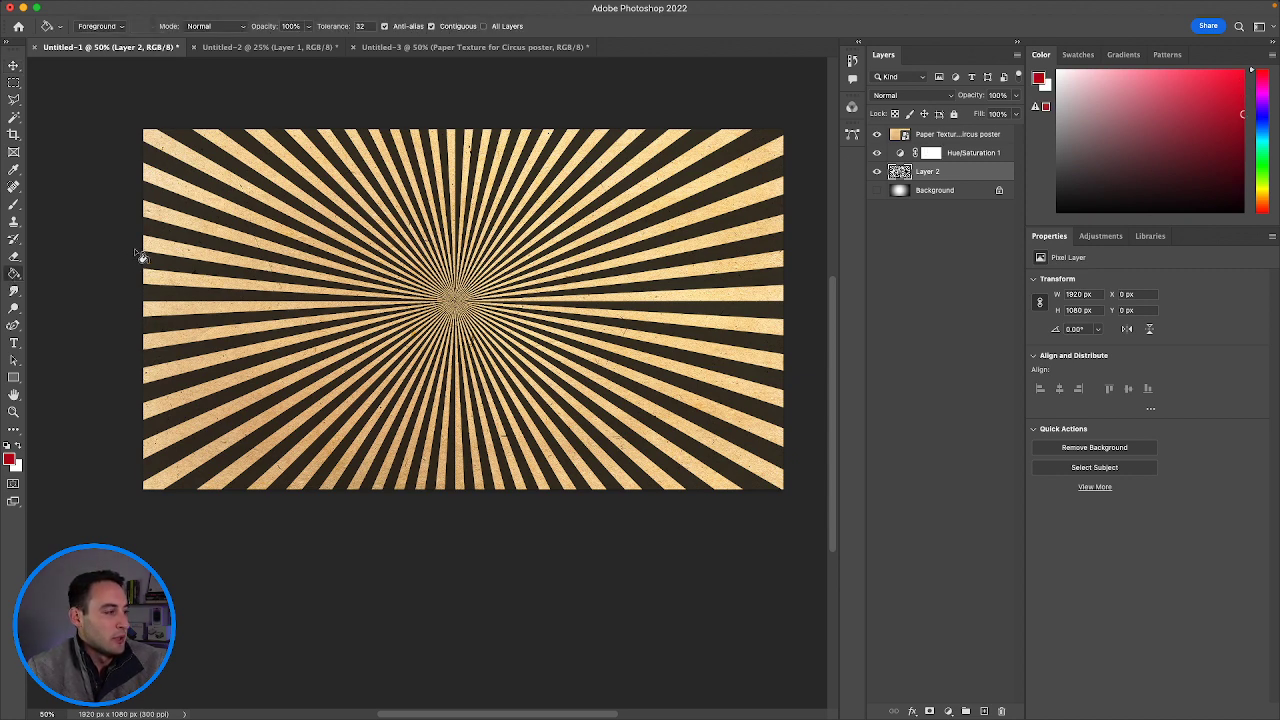
left_click(155, 233)
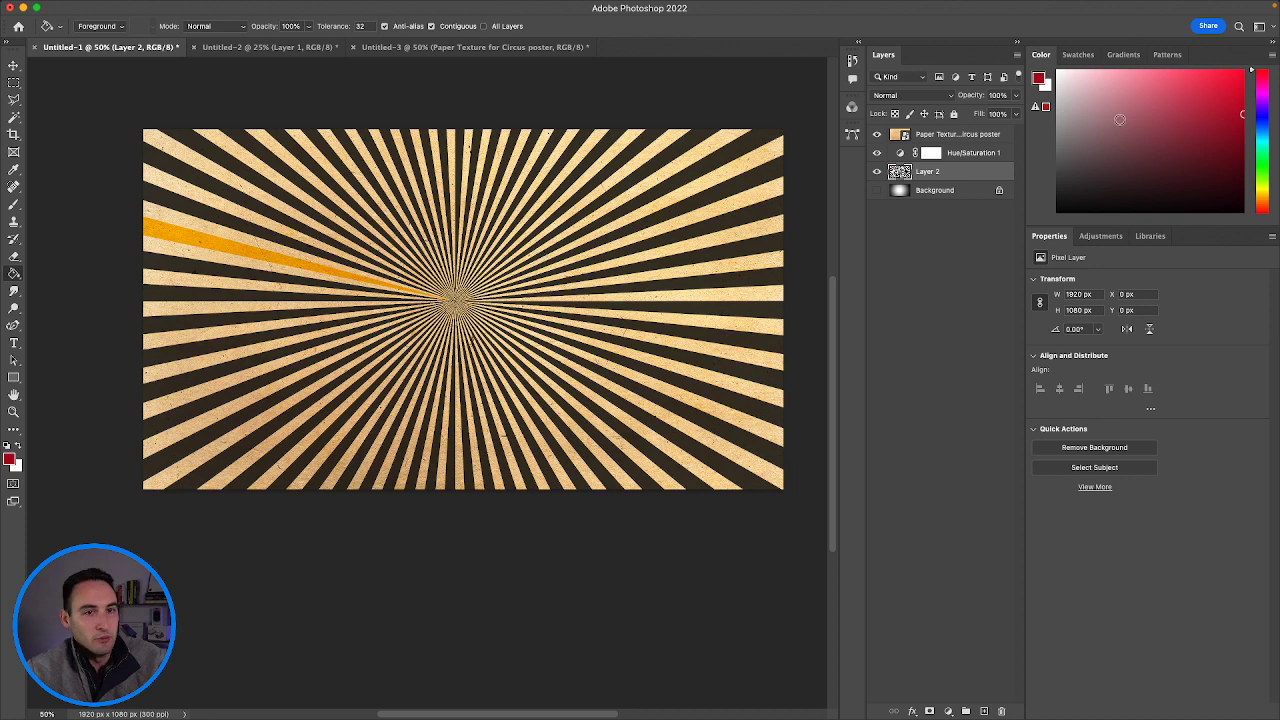
left_click(1259, 210)
scroll(711, 246, "right", 2)
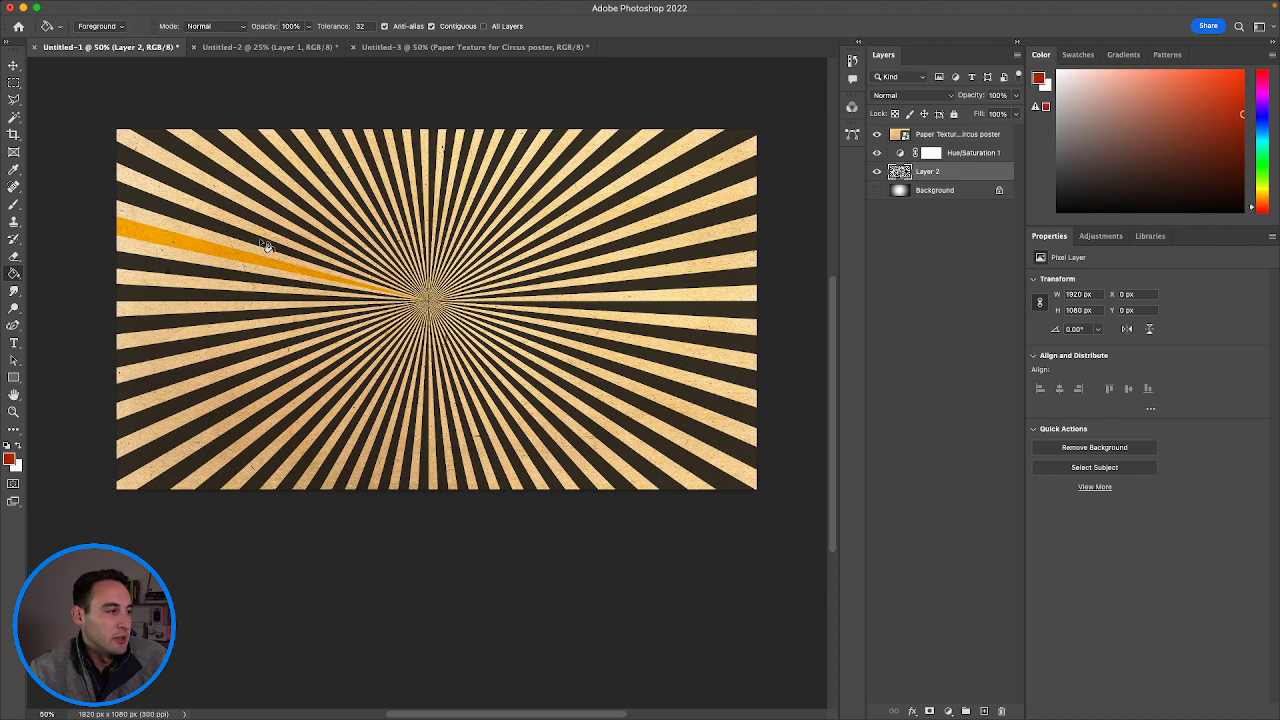
left_click(181, 248)
scroll(190, 247, "left", 1)
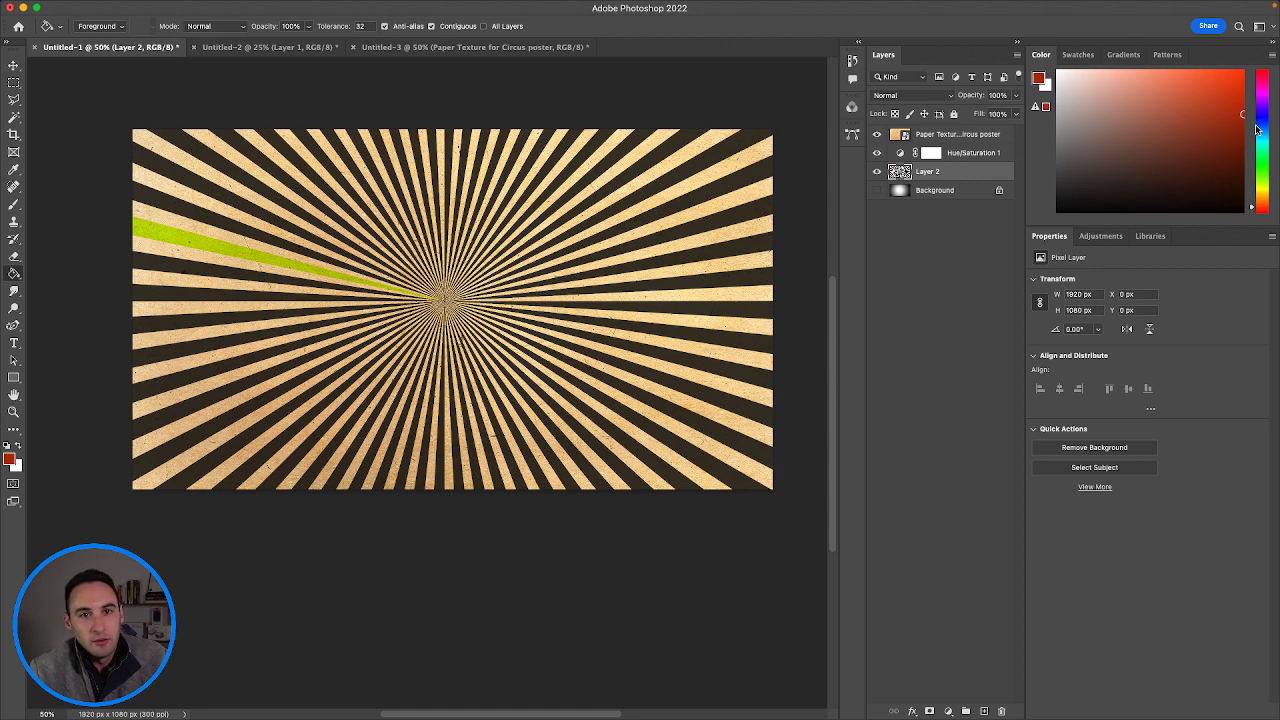
Refill the recoloured left ray with purple and fill a dark ray near the upper-right corner with a darker purple.
left_click(1259, 92)
left_click(161, 233)
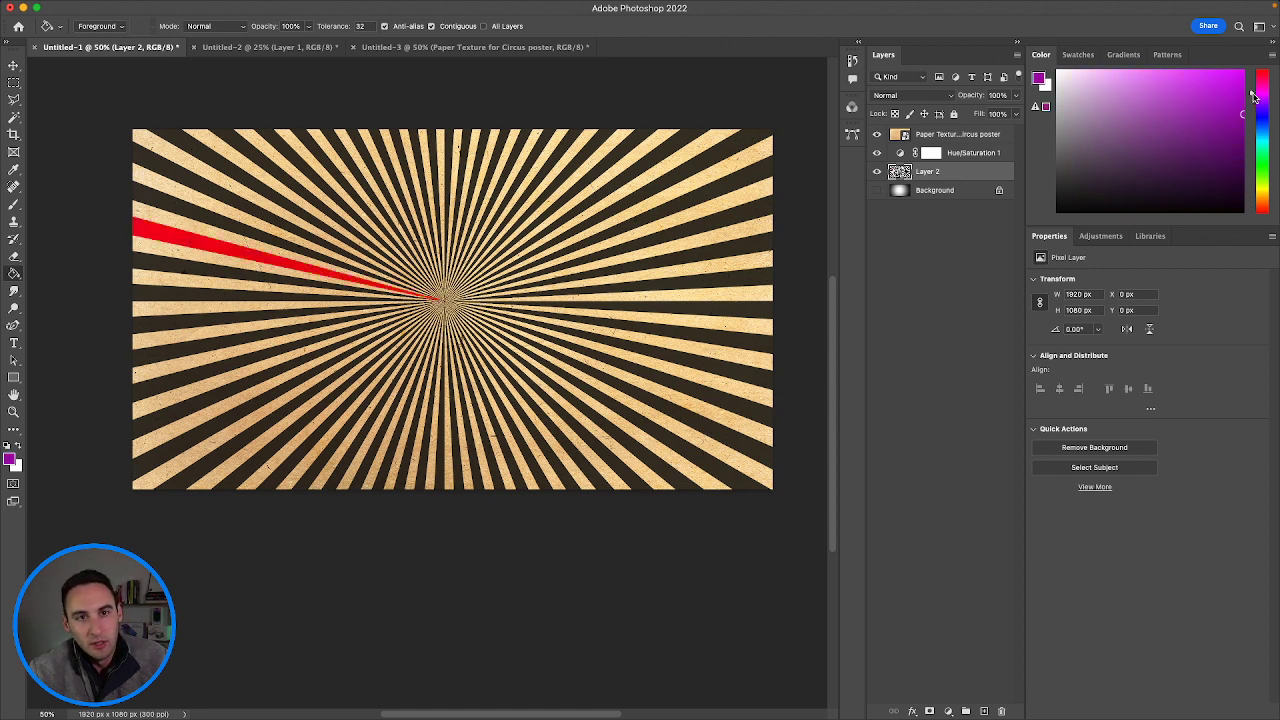
left_click(1242, 135)
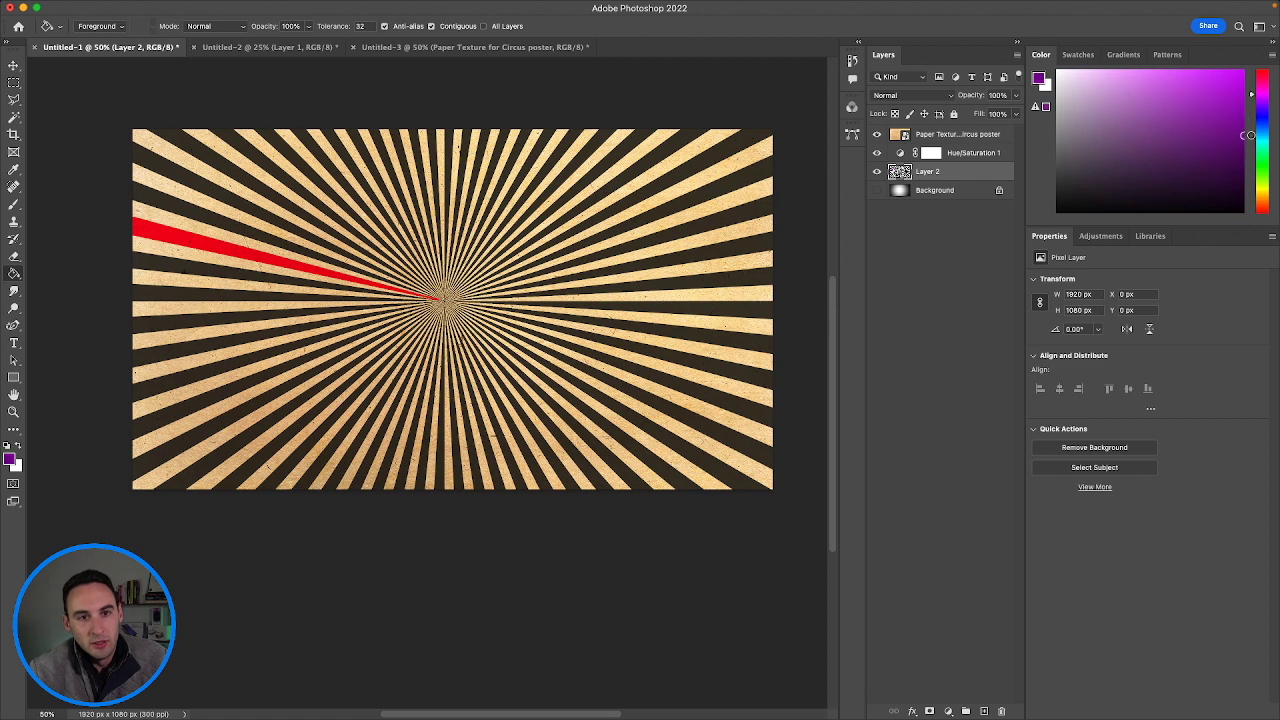
left_click(736, 150)
scroll(748, 154, "up", 1)
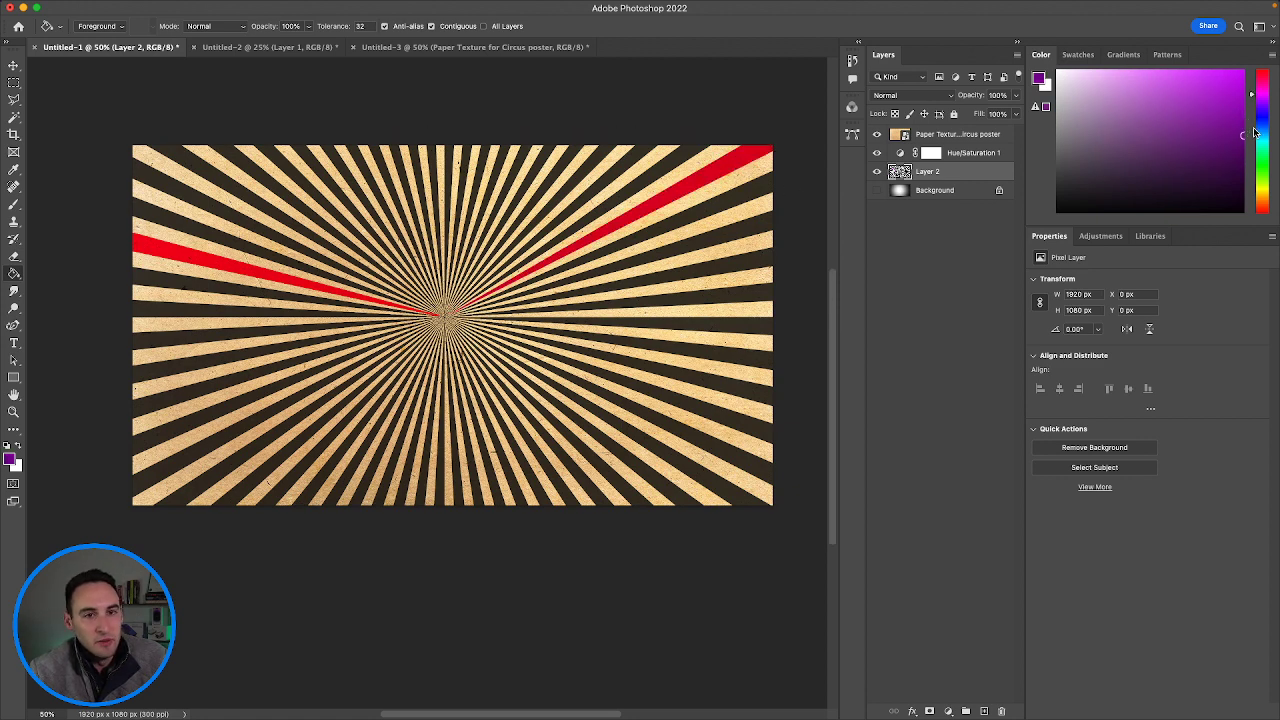
Fill two neighbouring dark rays near the canvas's upper-right corner with near-black purple.
left_click_drag(1242, 158, 1243, 192)
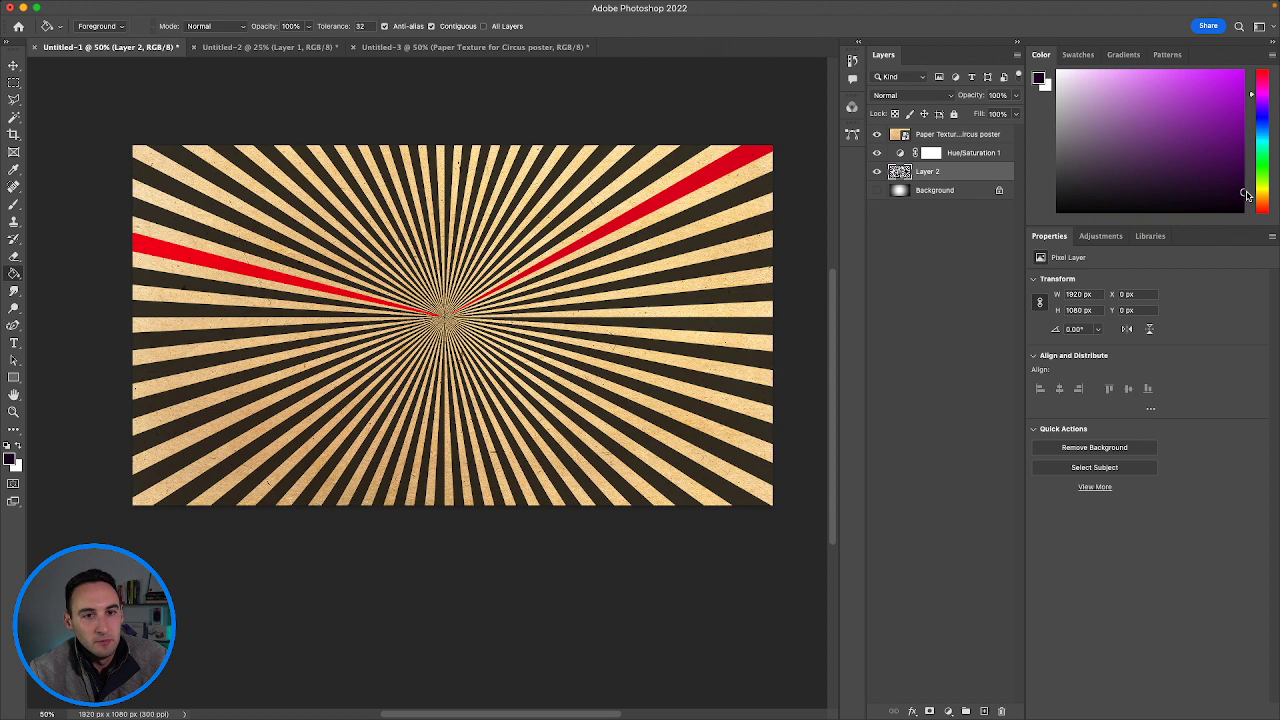
left_click(726, 169)
scroll(726, 169, "up", 1)
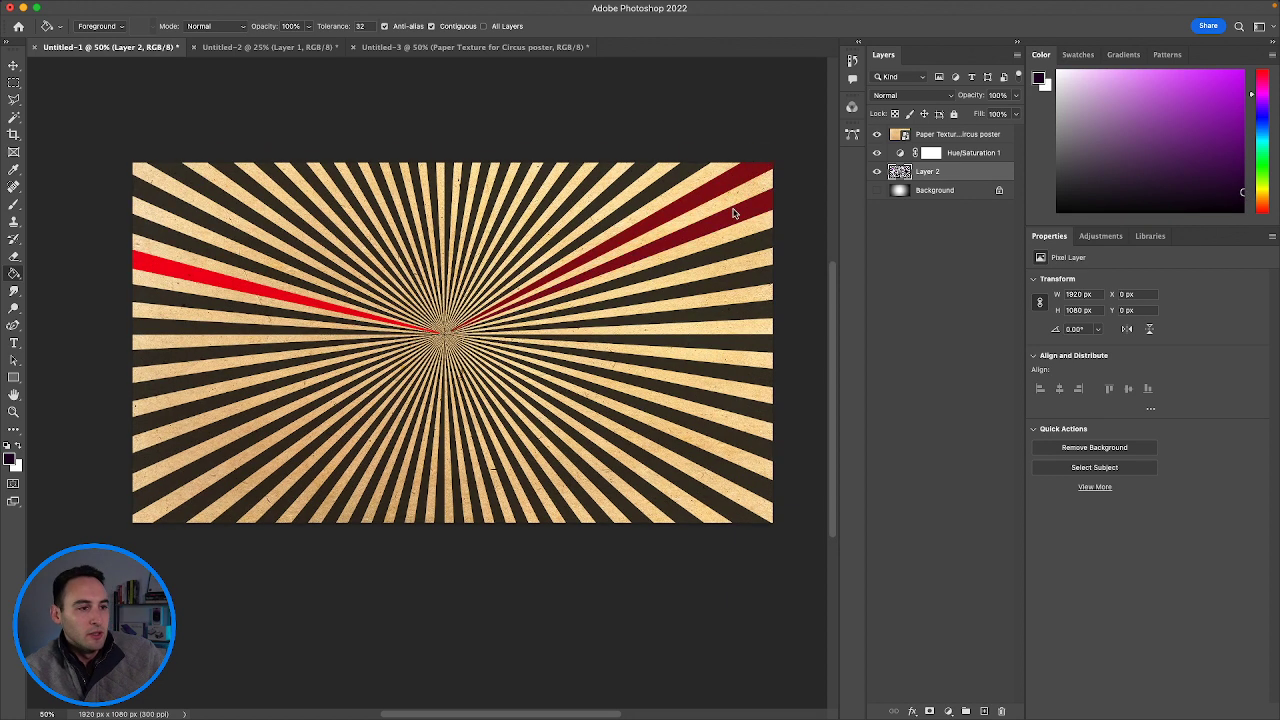
left_click(746, 216)
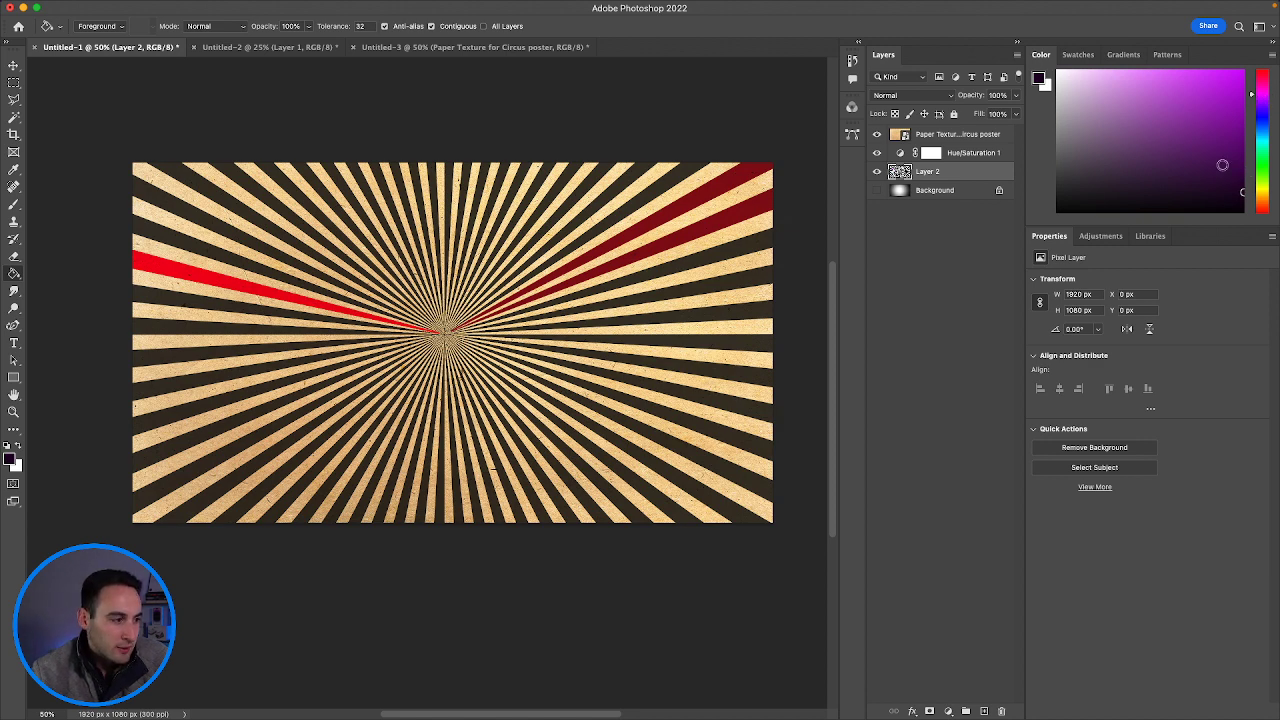
Adjust the Hue/Saturation 1 layer to hue +70, saturation +91 and lightness +31.
left_click(970, 153)
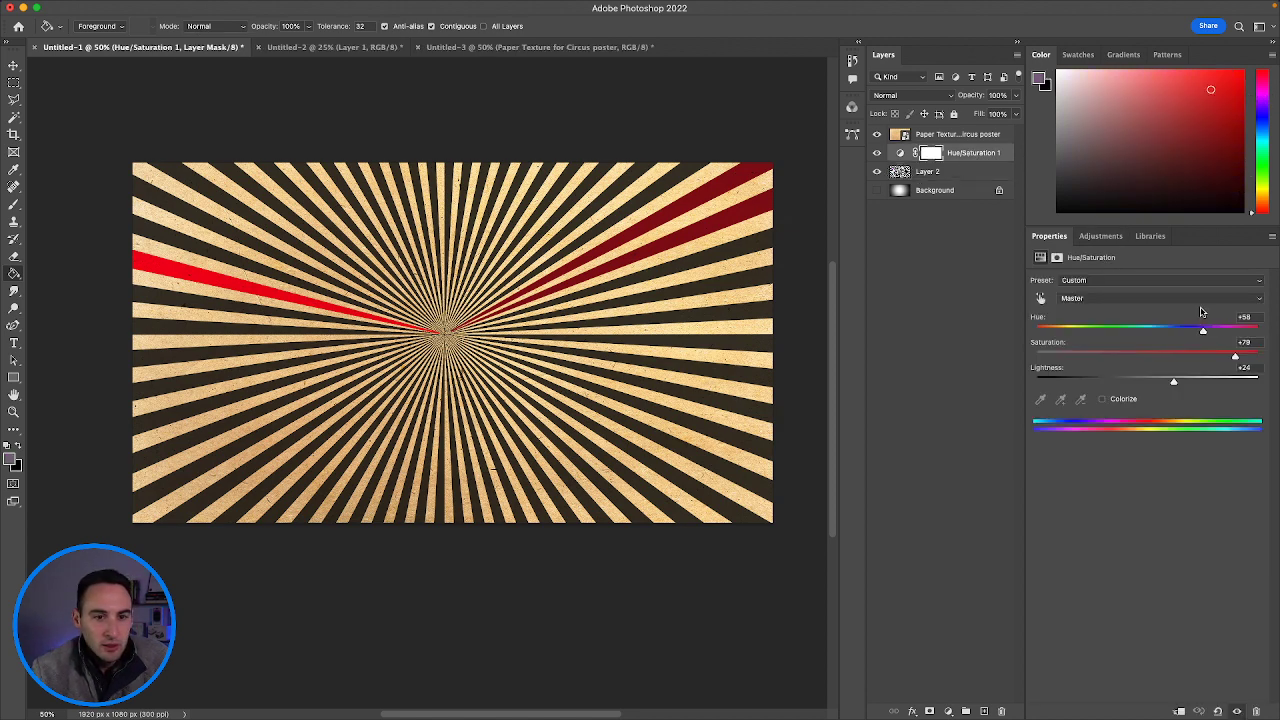
left_click_drag(1203, 335, 1260, 333)
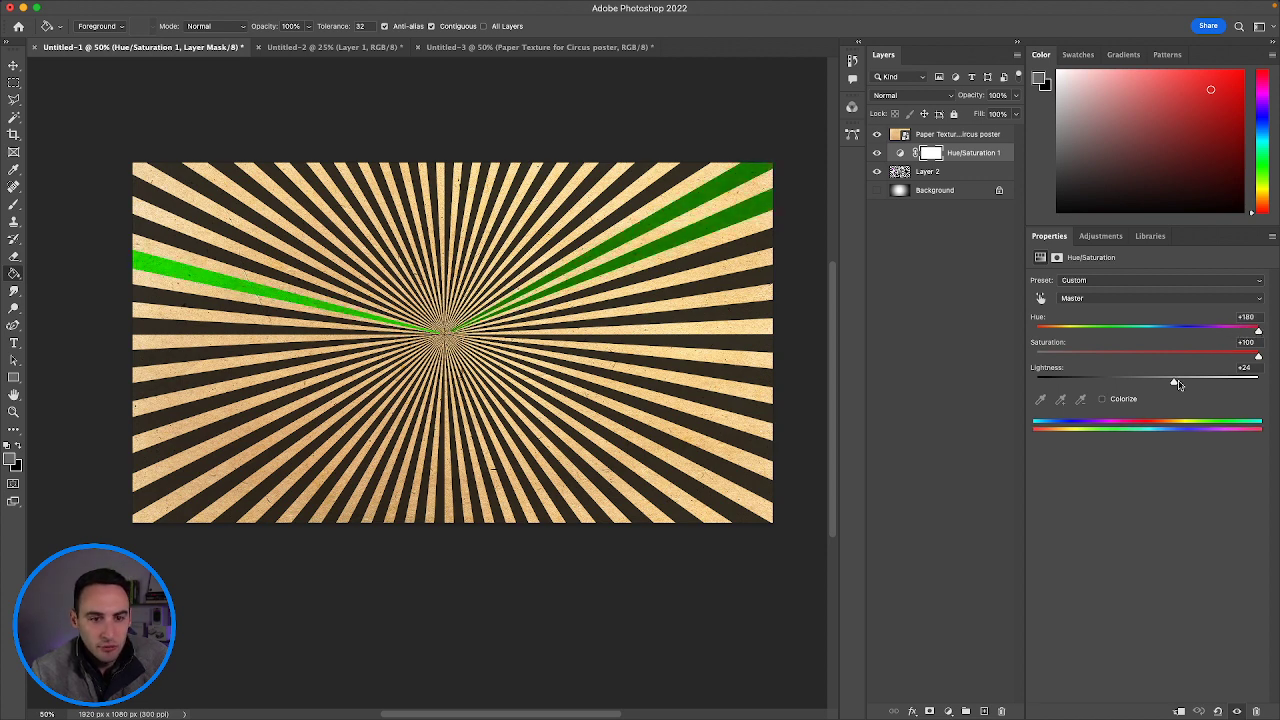
mouse_move(1179, 385)
left_mouse_down()
mouse_move(1245, 386)
mouse_move(1183, 385)
left_mouse_up()
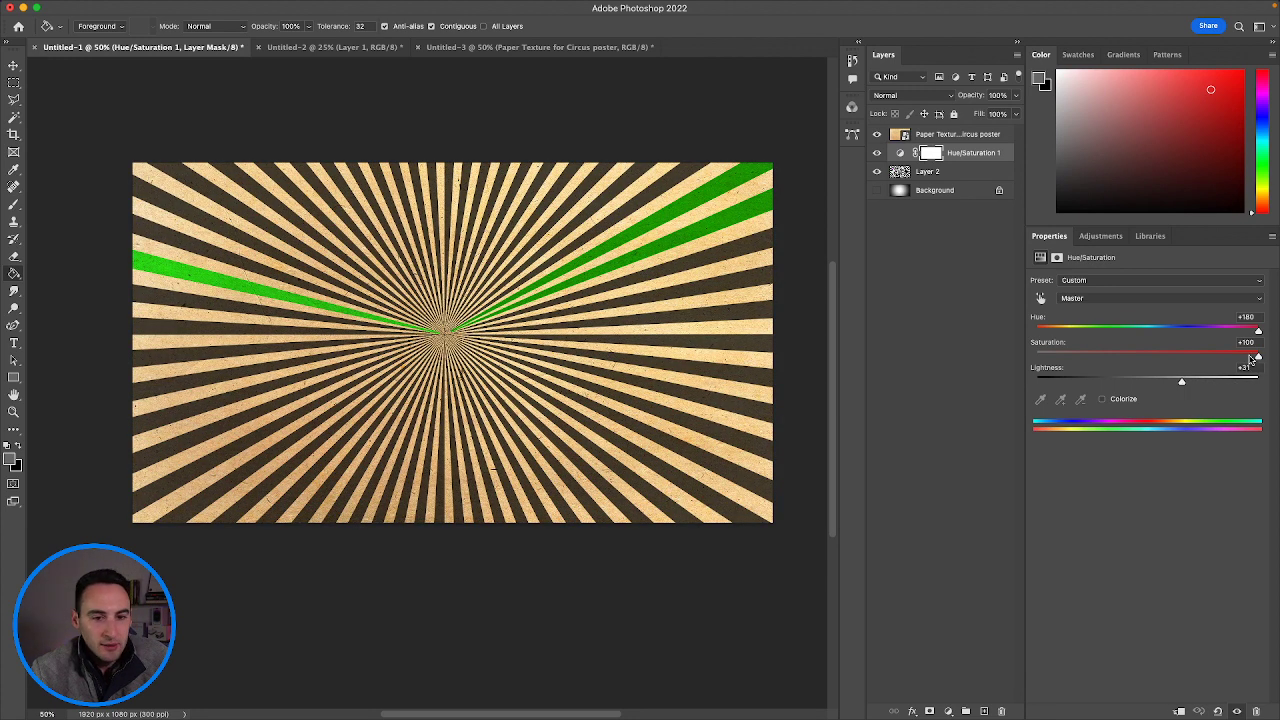
left_click_drag(1259, 338, 1205, 339)
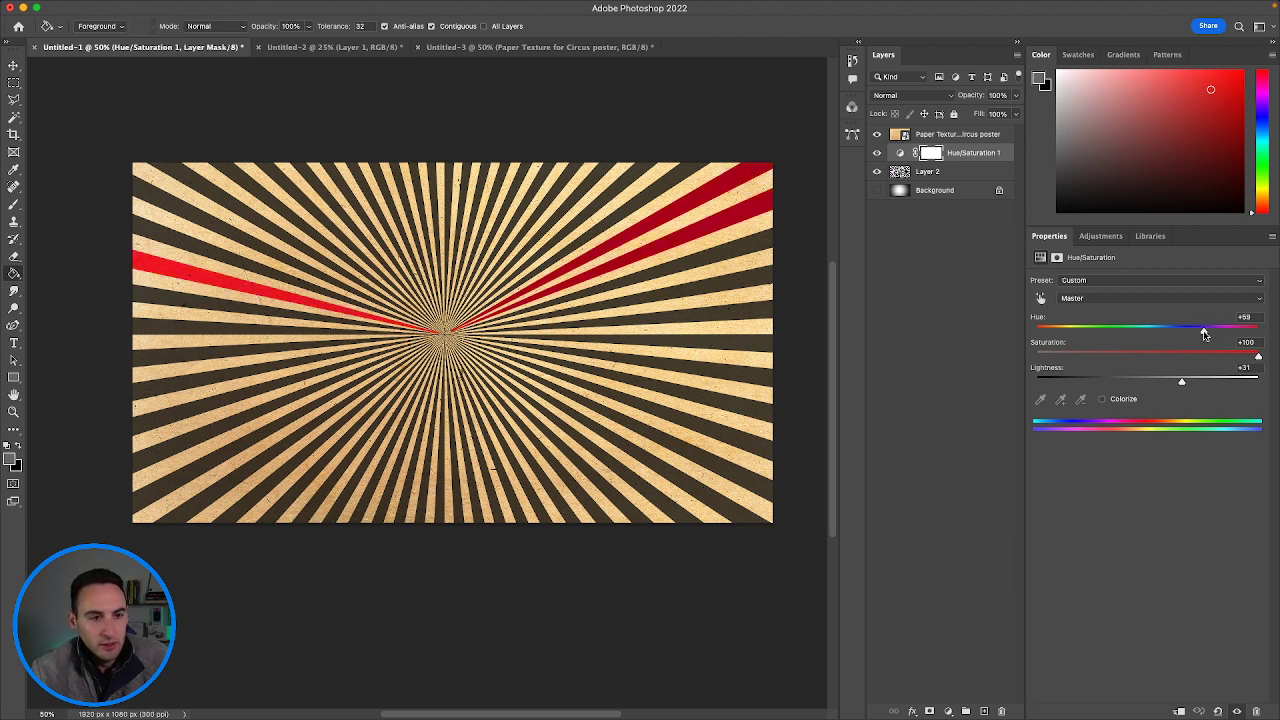
left_click_drag(1258, 357, 1253, 360)
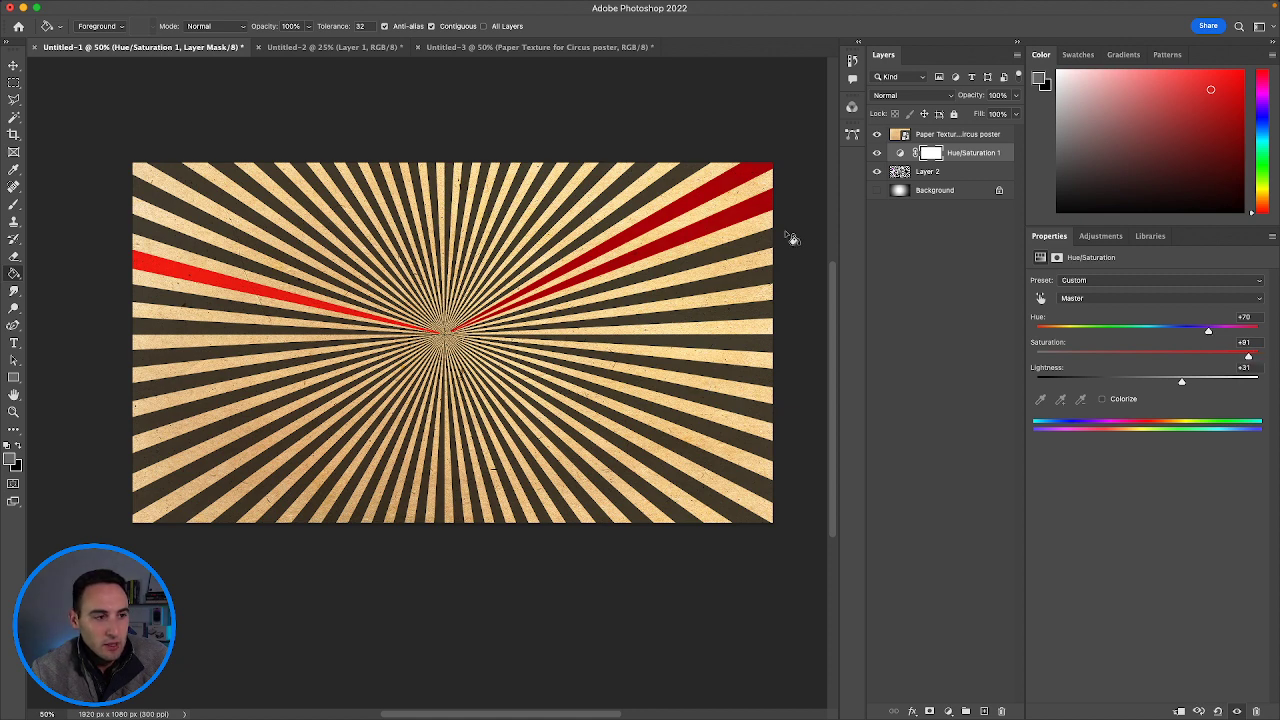
Try to fill rays with the Paint Bucket on the Hue/Saturation 1 mask, undoing the first fill and choosing a more vivid red before retrying.
left_click(227, 286)
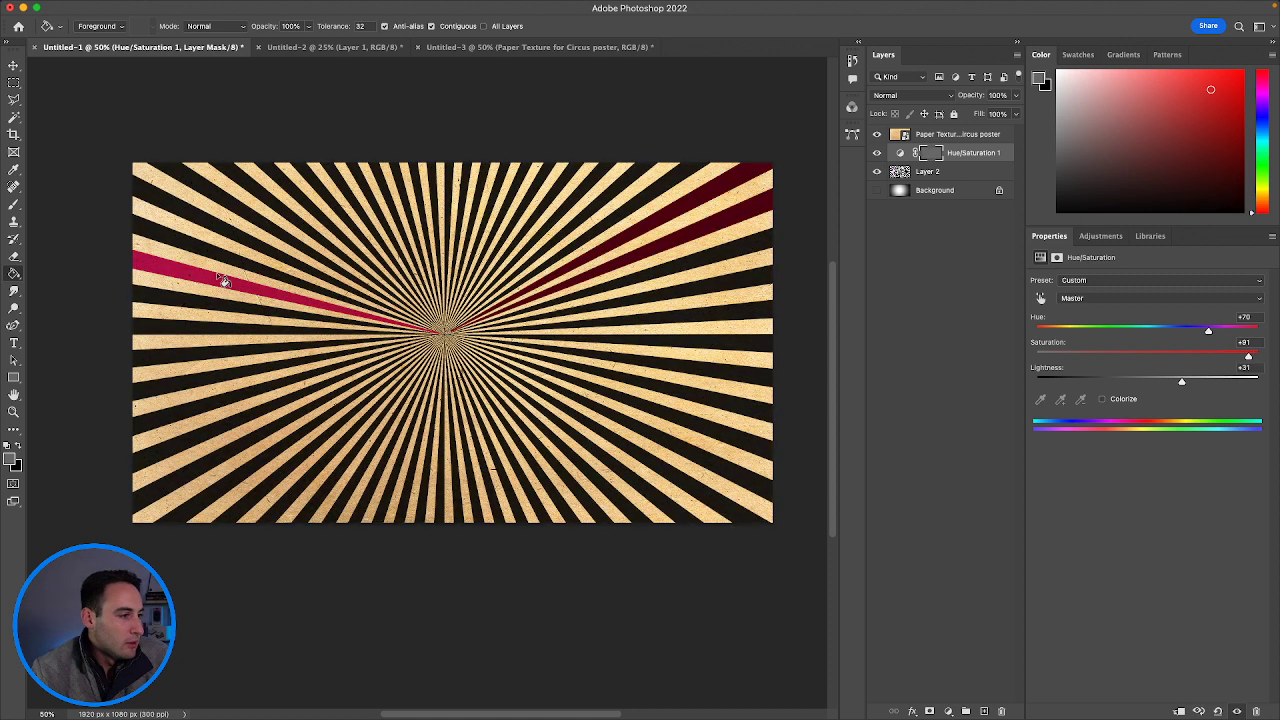
key("super+z")
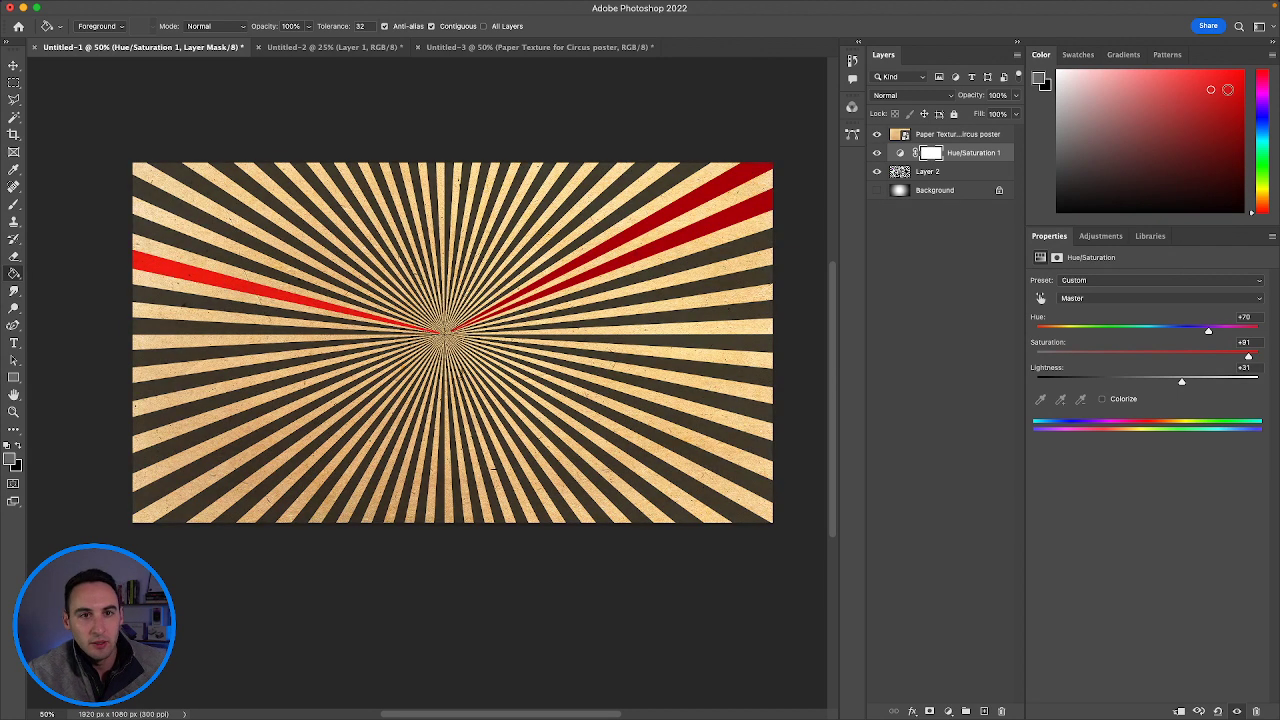
left_click(1243, 92)
left_click(740, 185)
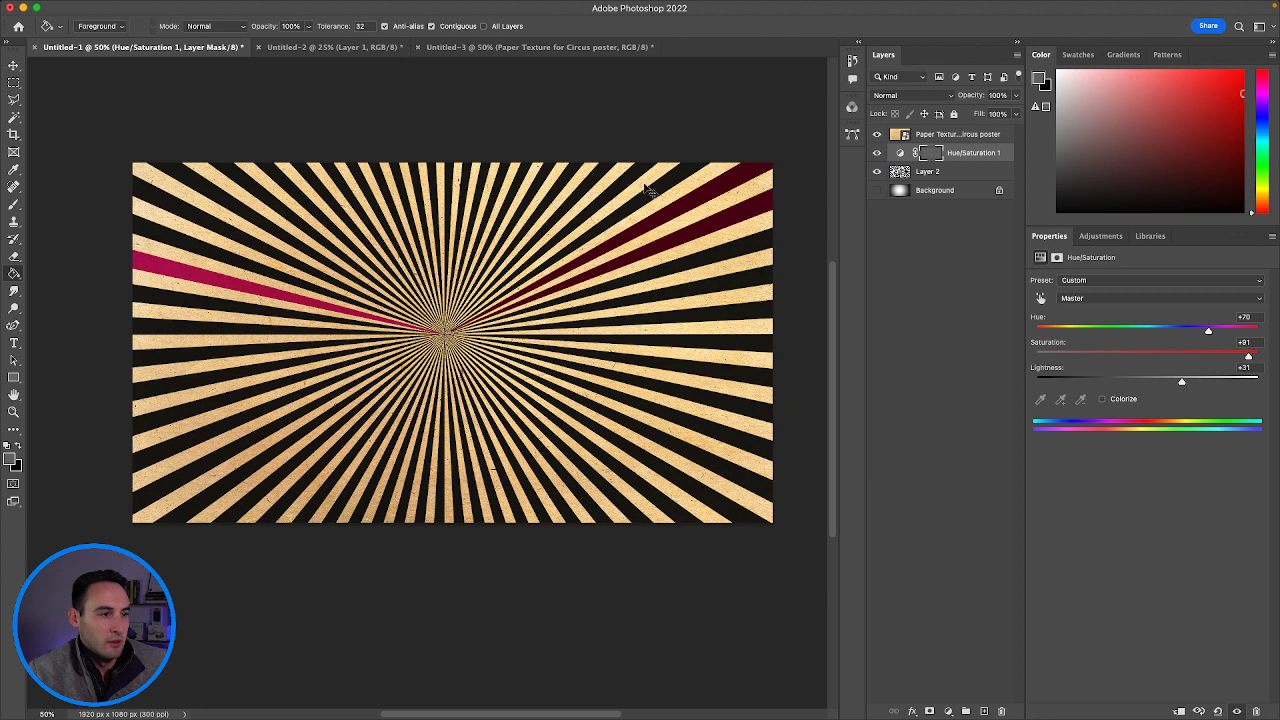
Undo the mask fill, the Hue/Saturation changes and the purple fills, back to the orange-red fill of the left ray.
key("super+z")
key("super+z")
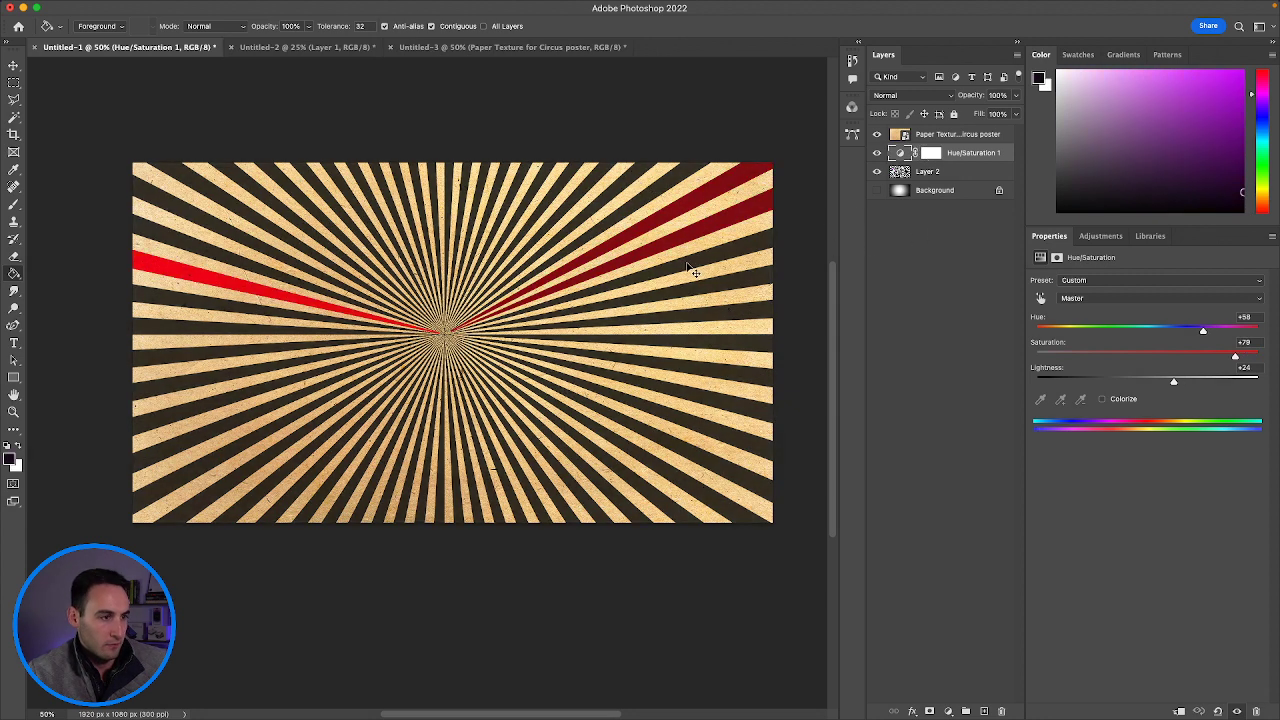
key("super+z")
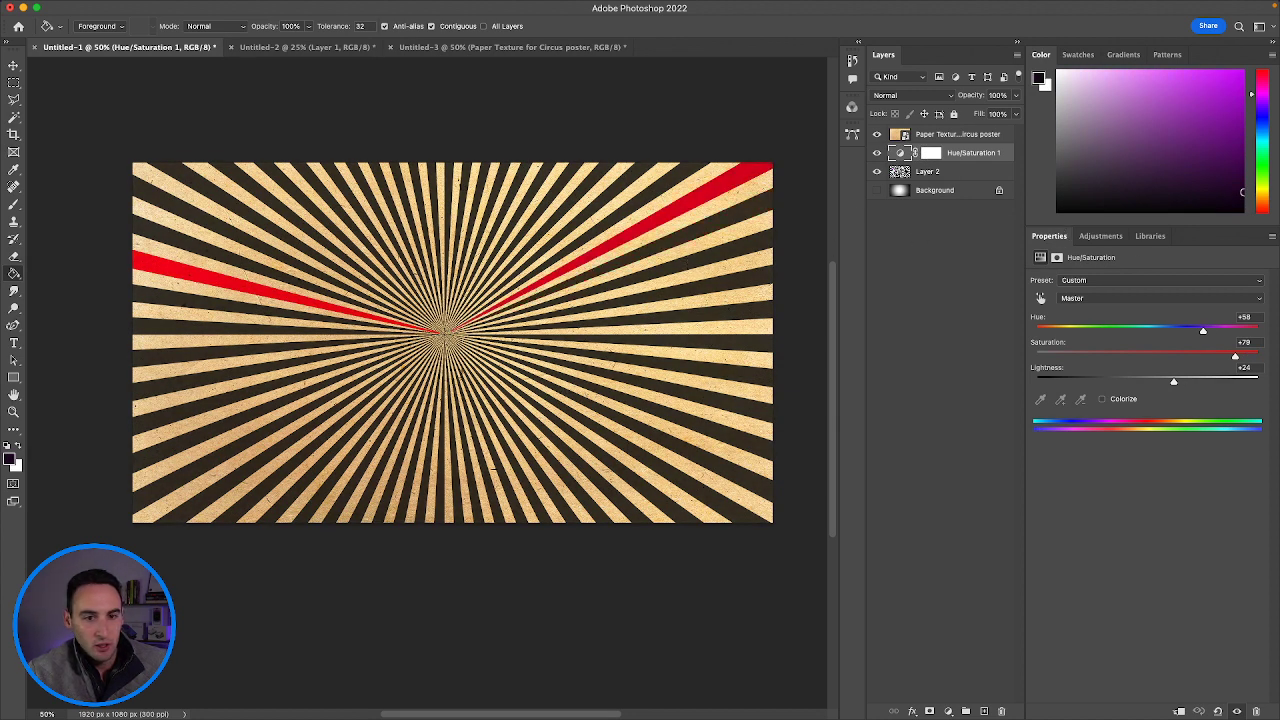
key("super+z")
key("super+z")
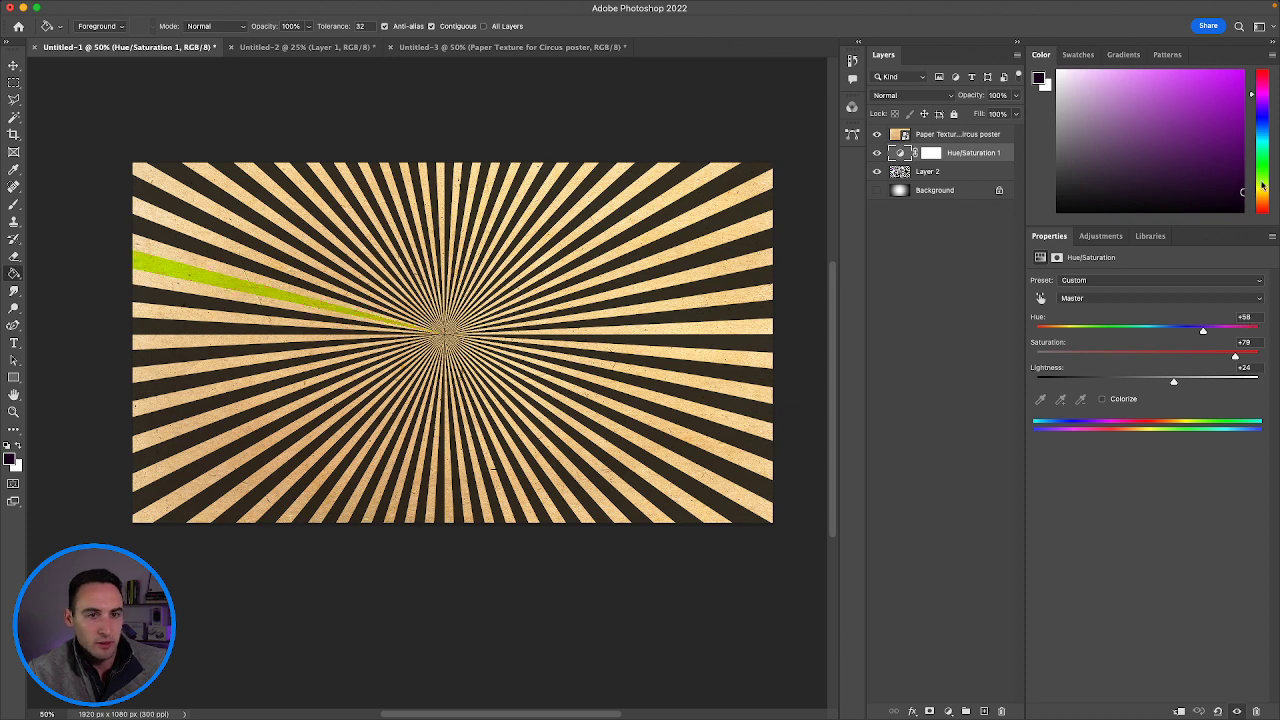
Set the foreground colour to near-black red and try to fill rays while the Hue/Saturation 1 layer is selected.
left_click(1262, 214)
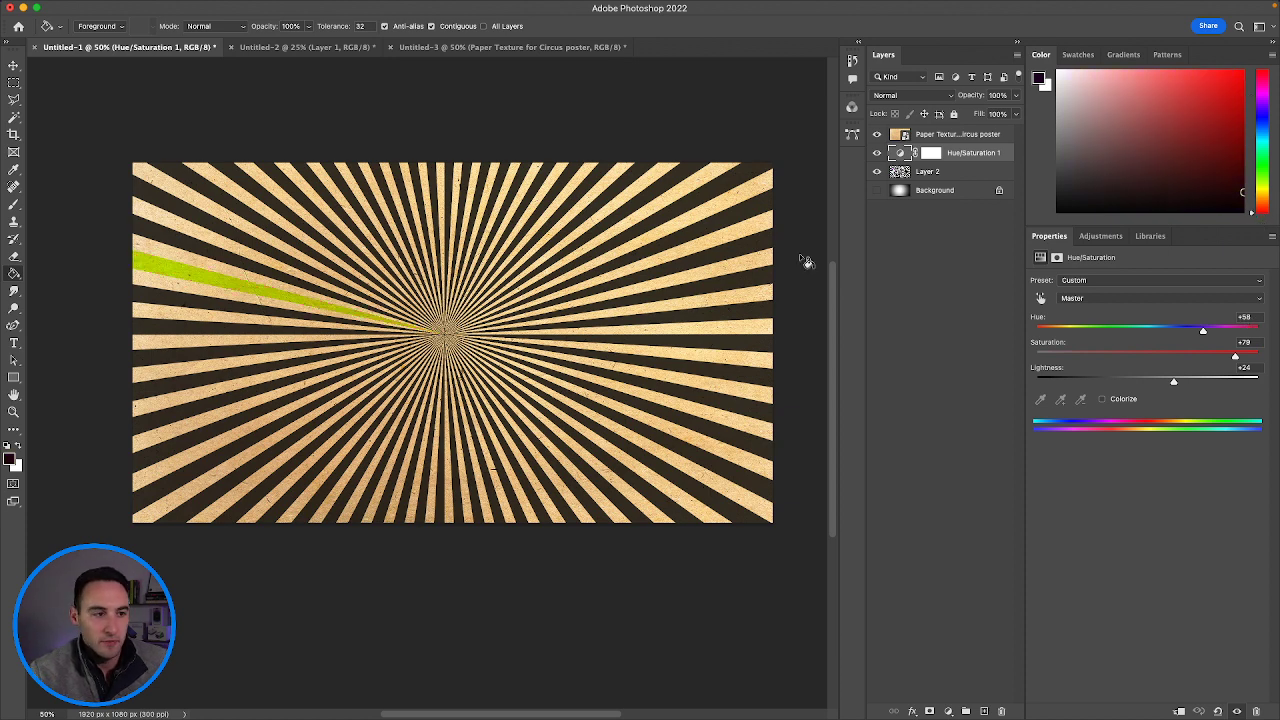
left_click(700, 230)
left_click(683, 266)
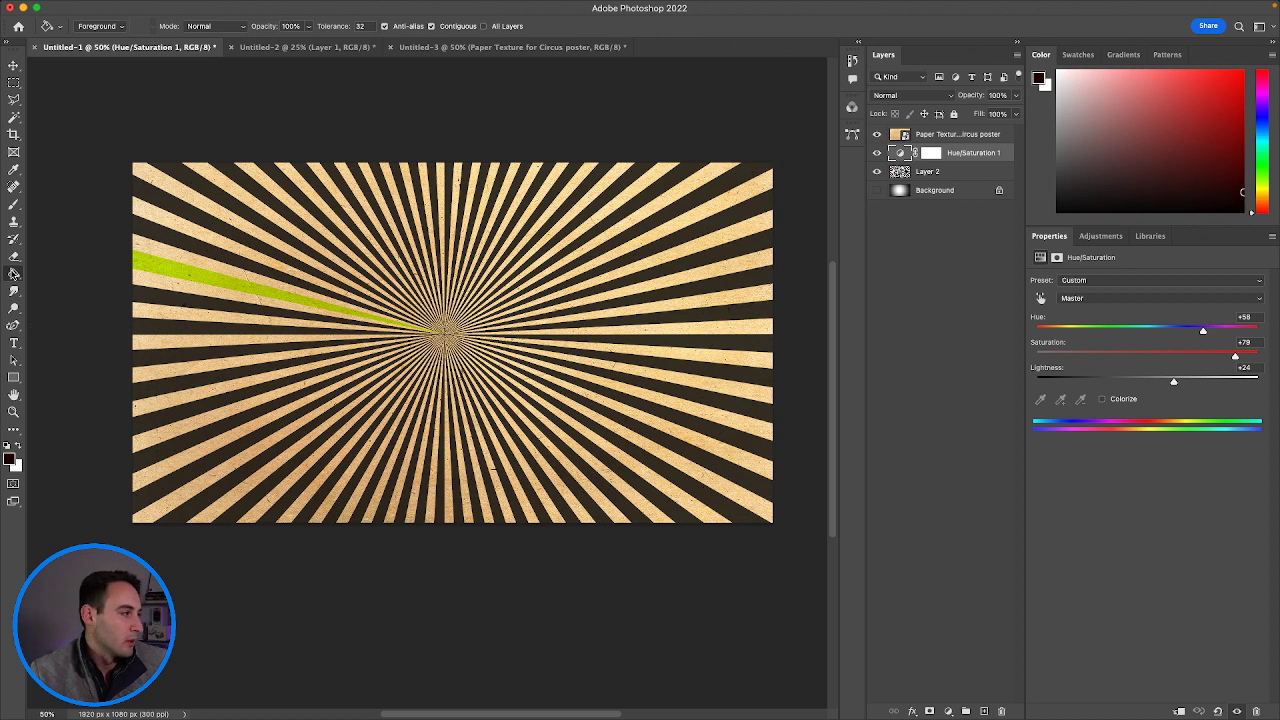
left_click(200, 279)
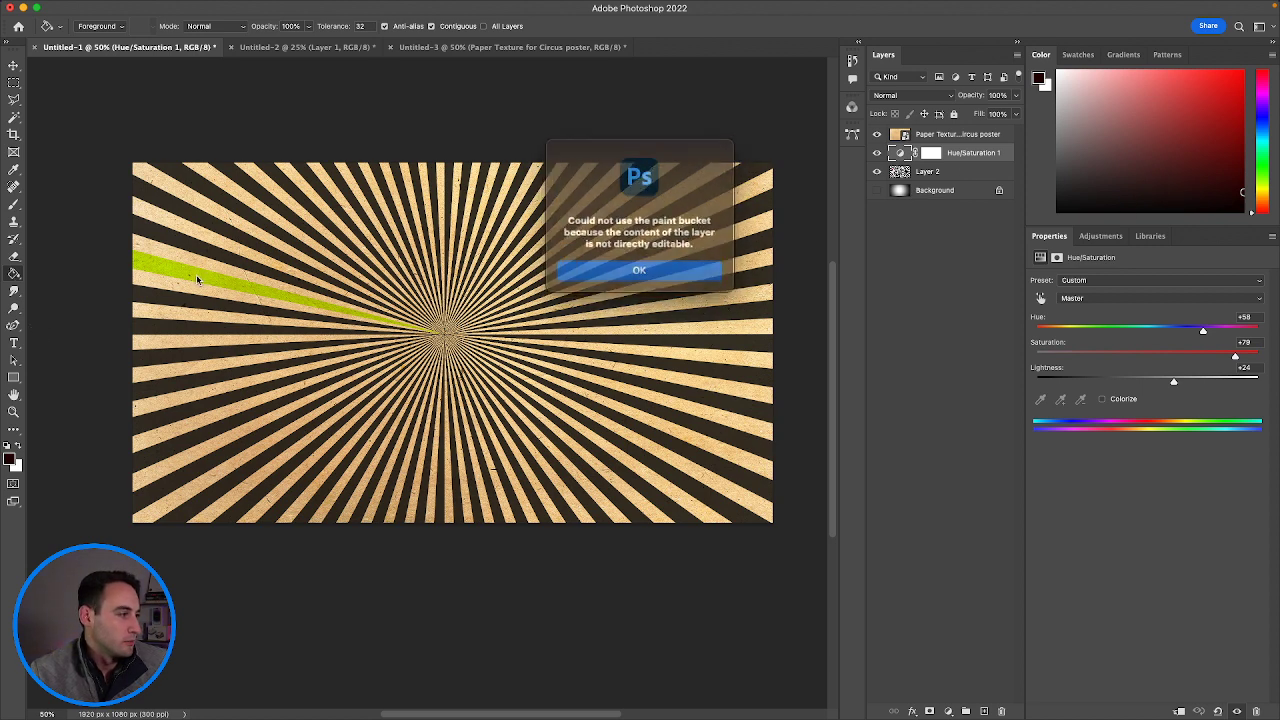
left_click(627, 266)
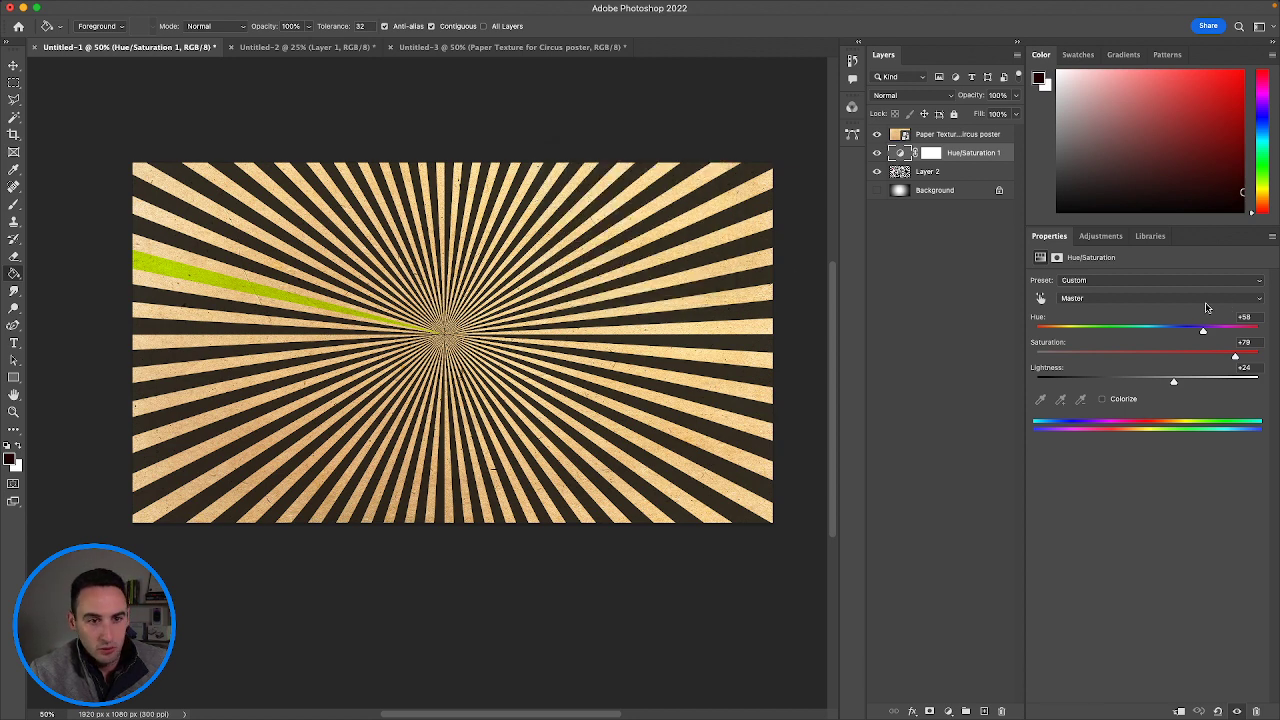
Rasterize the Paper Texture for Circus poster smart object by using the Paint Bucket on it and accepting the rasterize option.
left_click(953, 137)
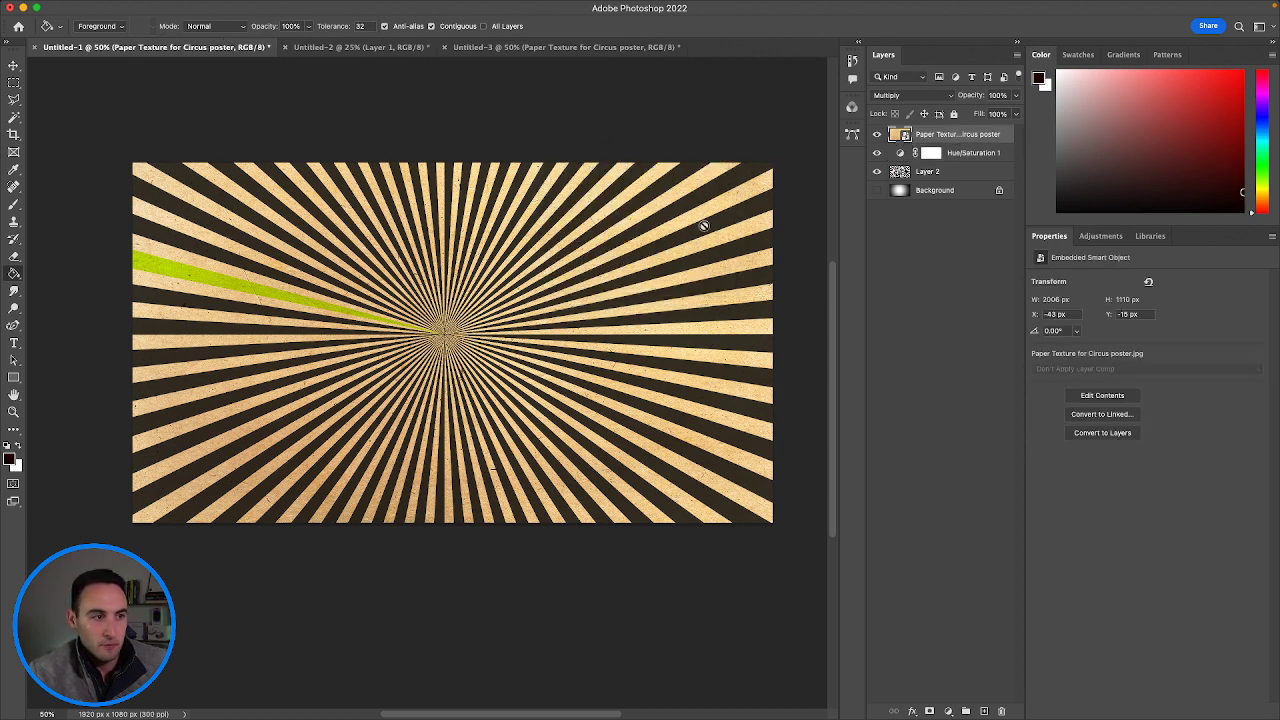
left_click(645, 224)
left_click(600, 282)
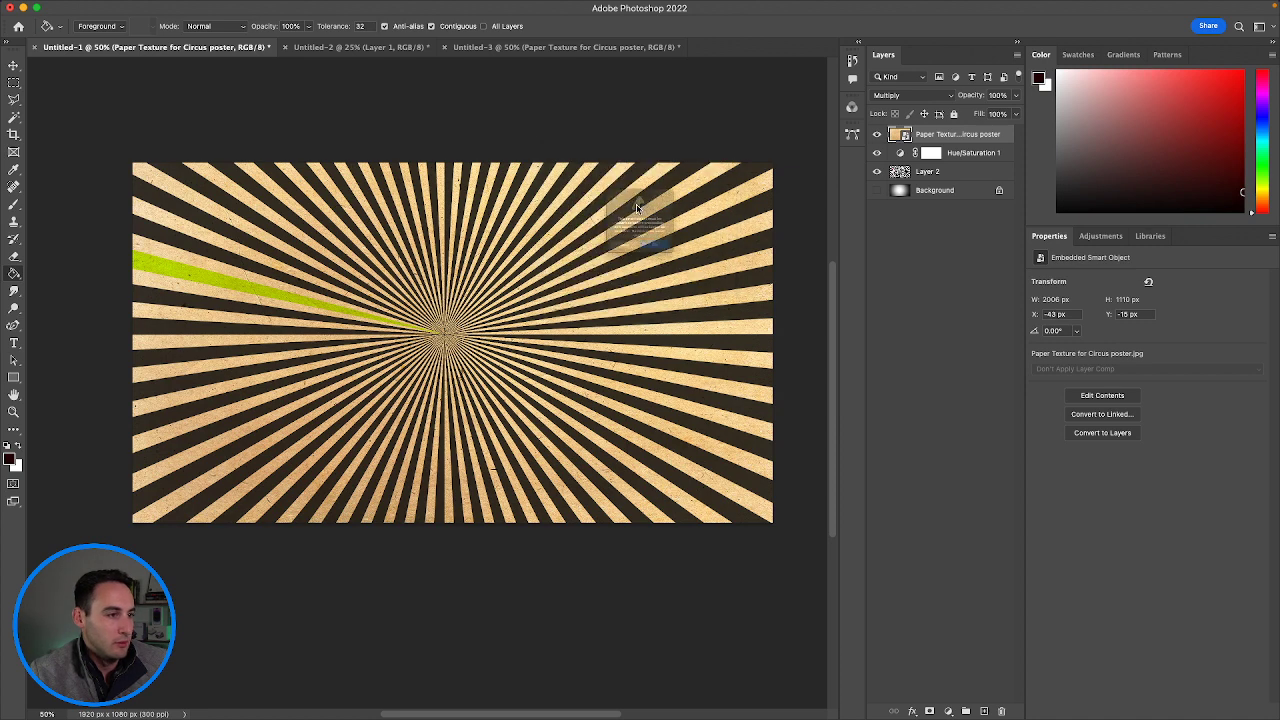
left_click(636, 204)
left_click(674, 284)
Fill two dark rays near the upper-right corner on Layer 2 with near-black red, then refill them with near-black purple.
left_click(948, 177)
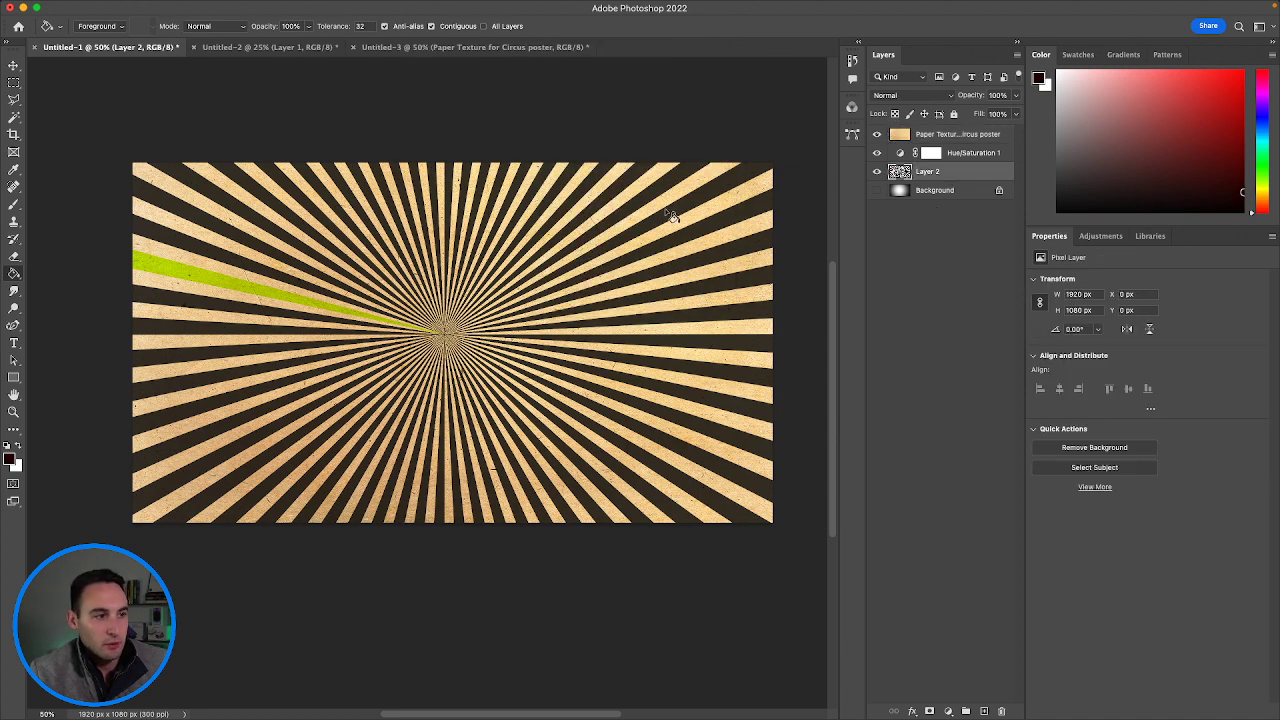
left_click(678, 212)
left_click(696, 237)
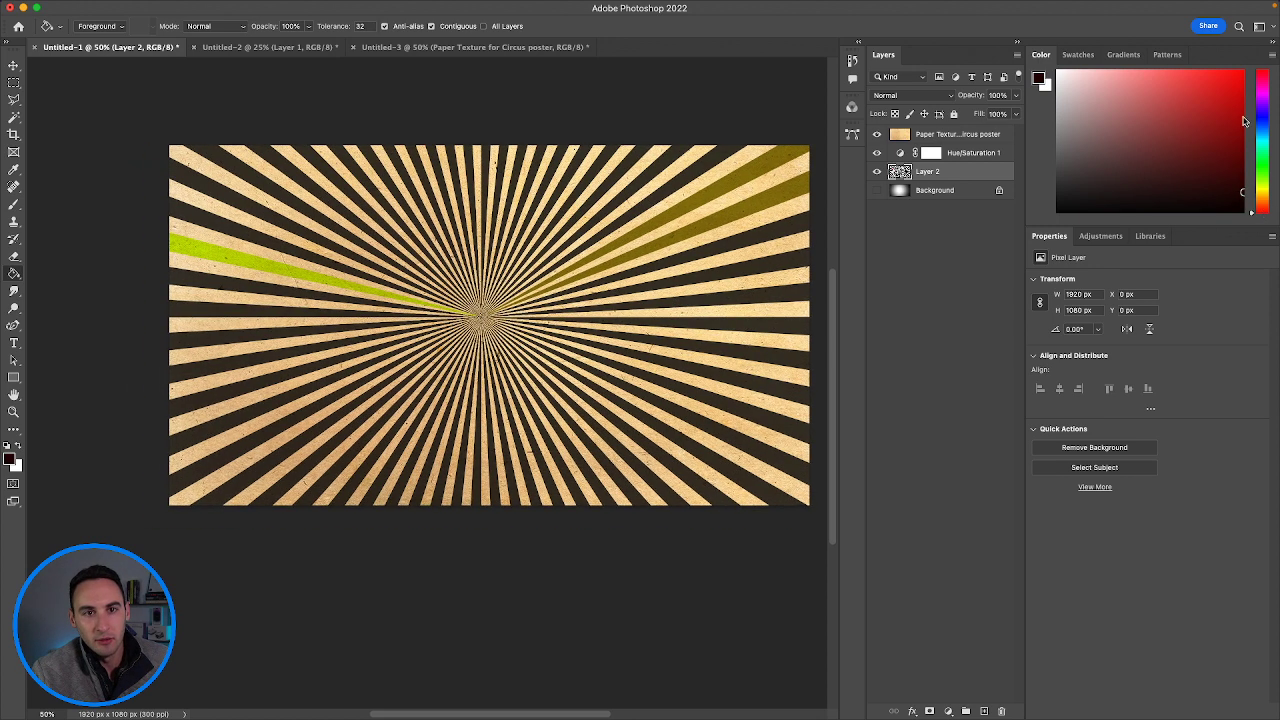
left_click_drag(1262, 215, 1265, 95)
left_click(795, 200)
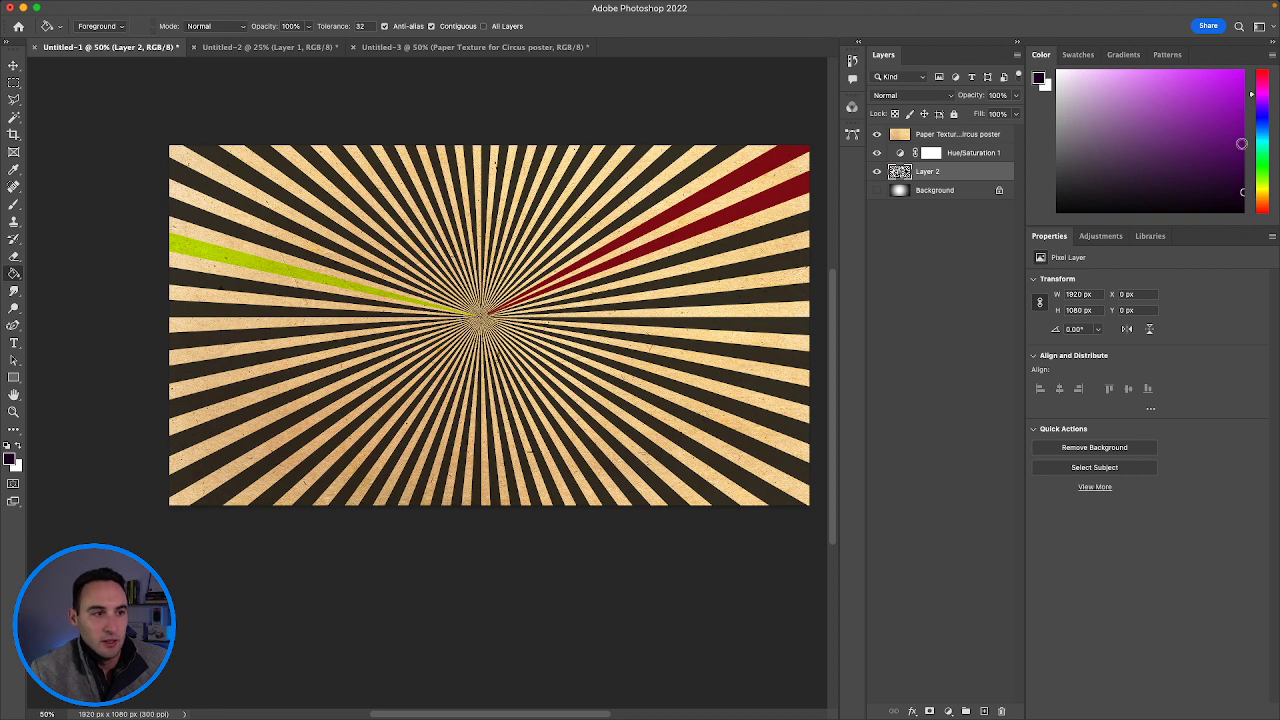
Fill the cream ray between the two red upper-right rays on Layer 2 with very dark red, then refill it with a slightly brighter dark red.
left_click(785, 177)
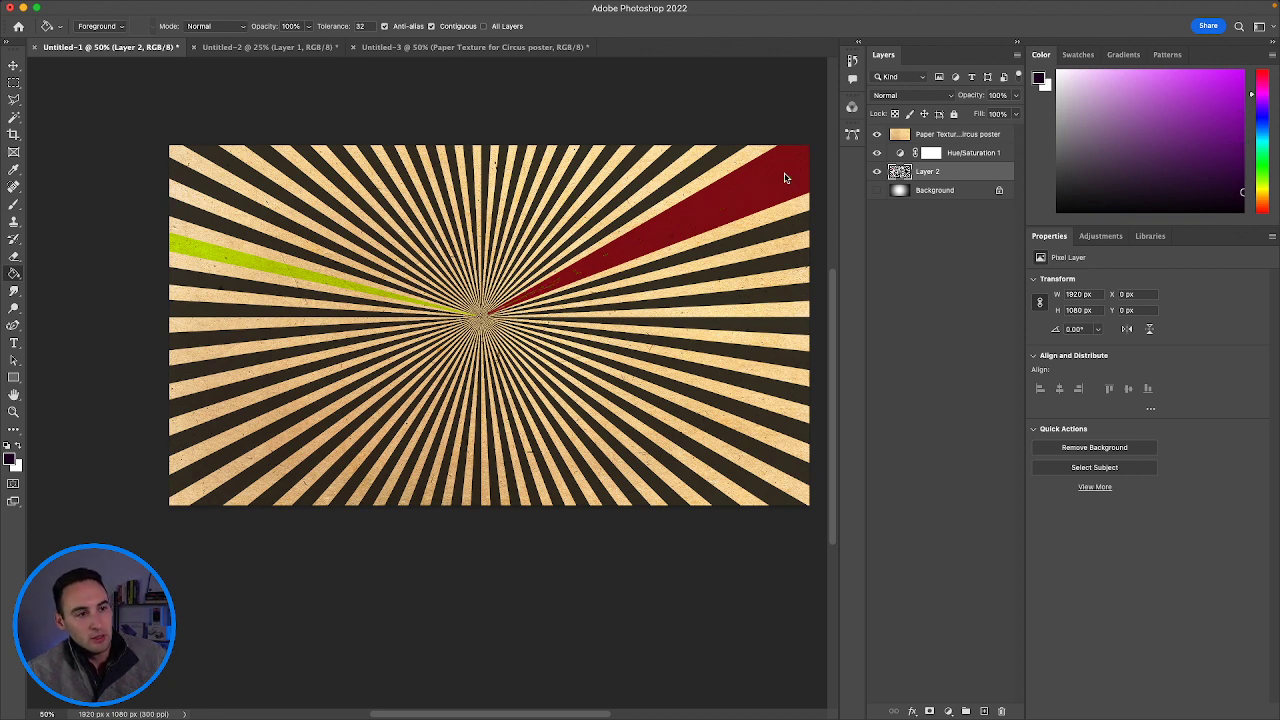
key("super+z")
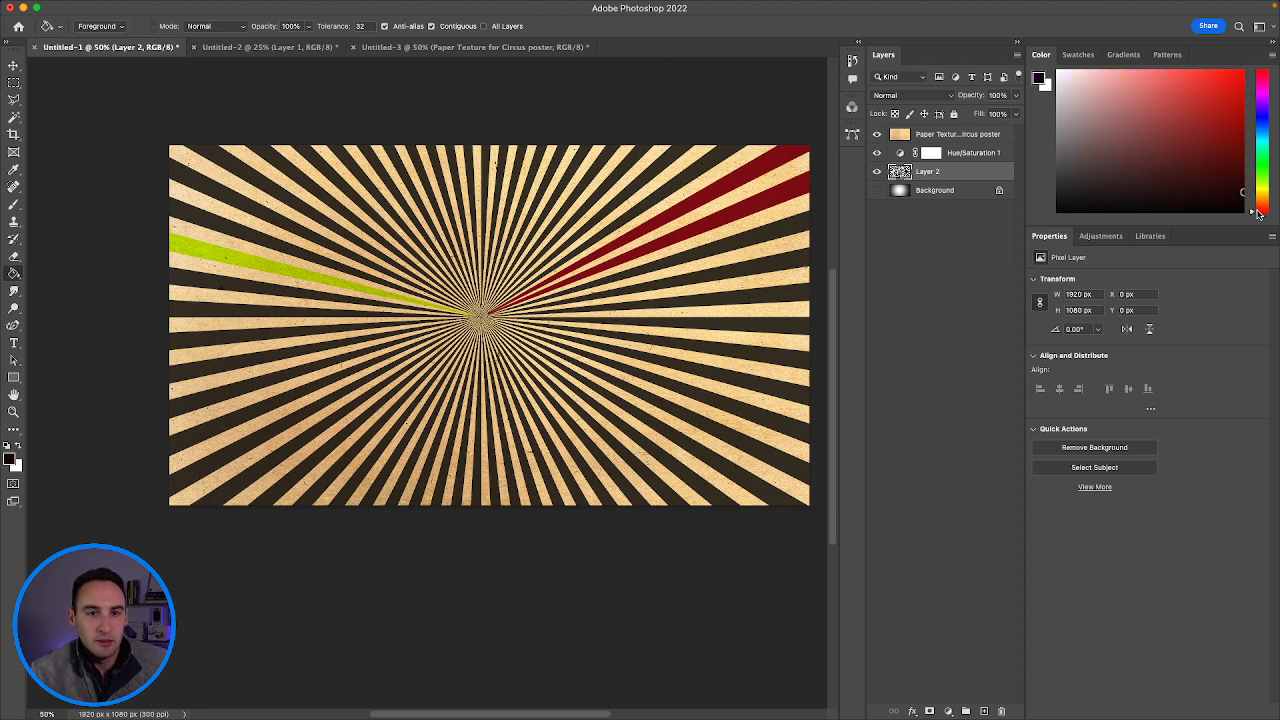
left_click(783, 182)
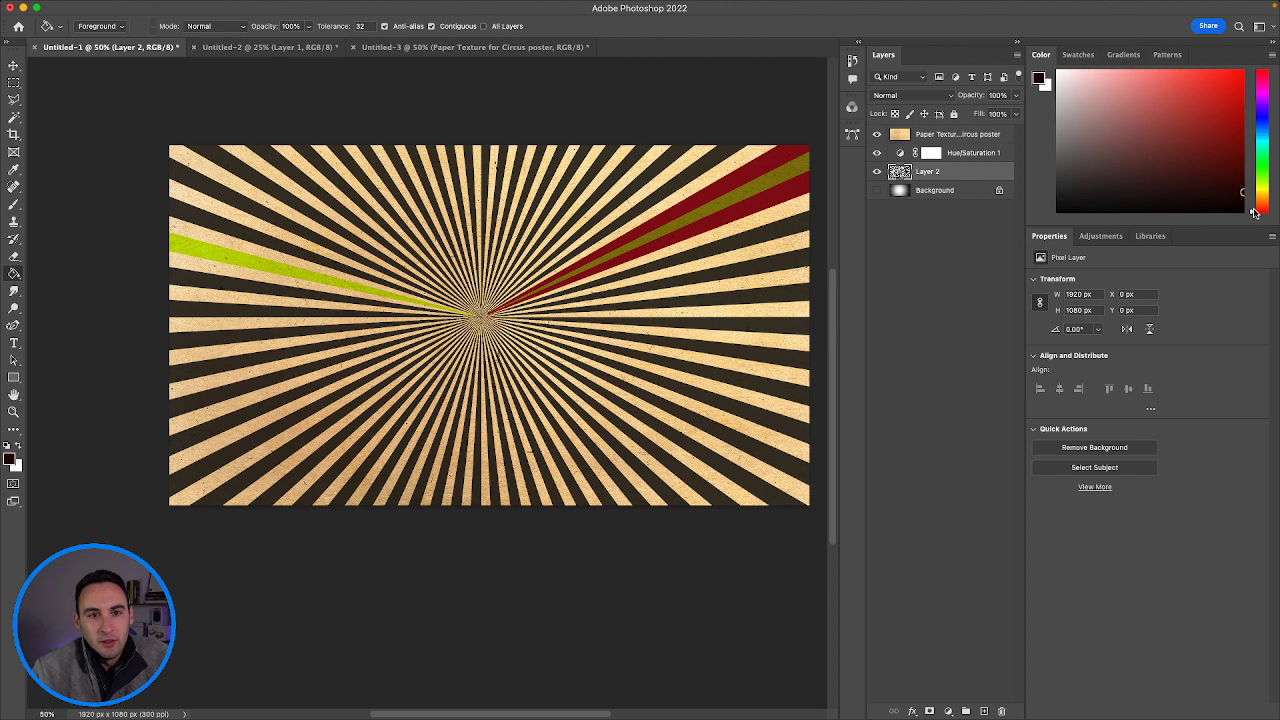
left_click(1243, 180)
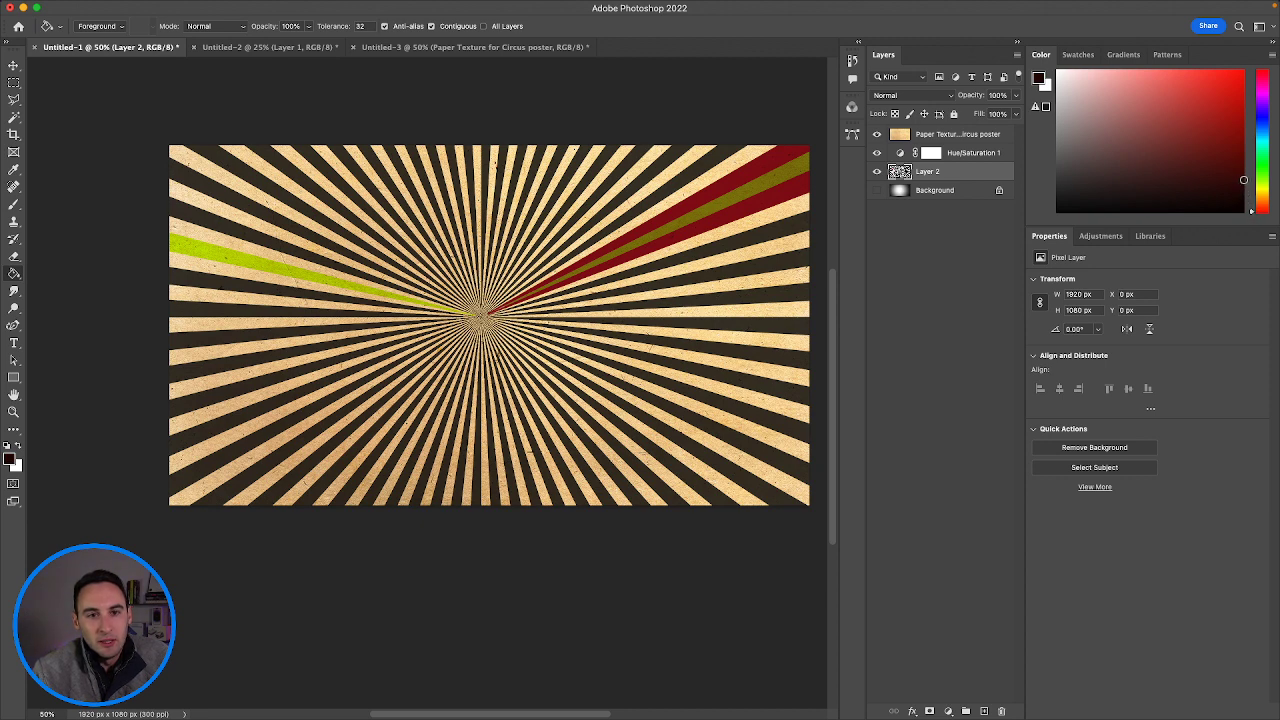
left_click(777, 178)
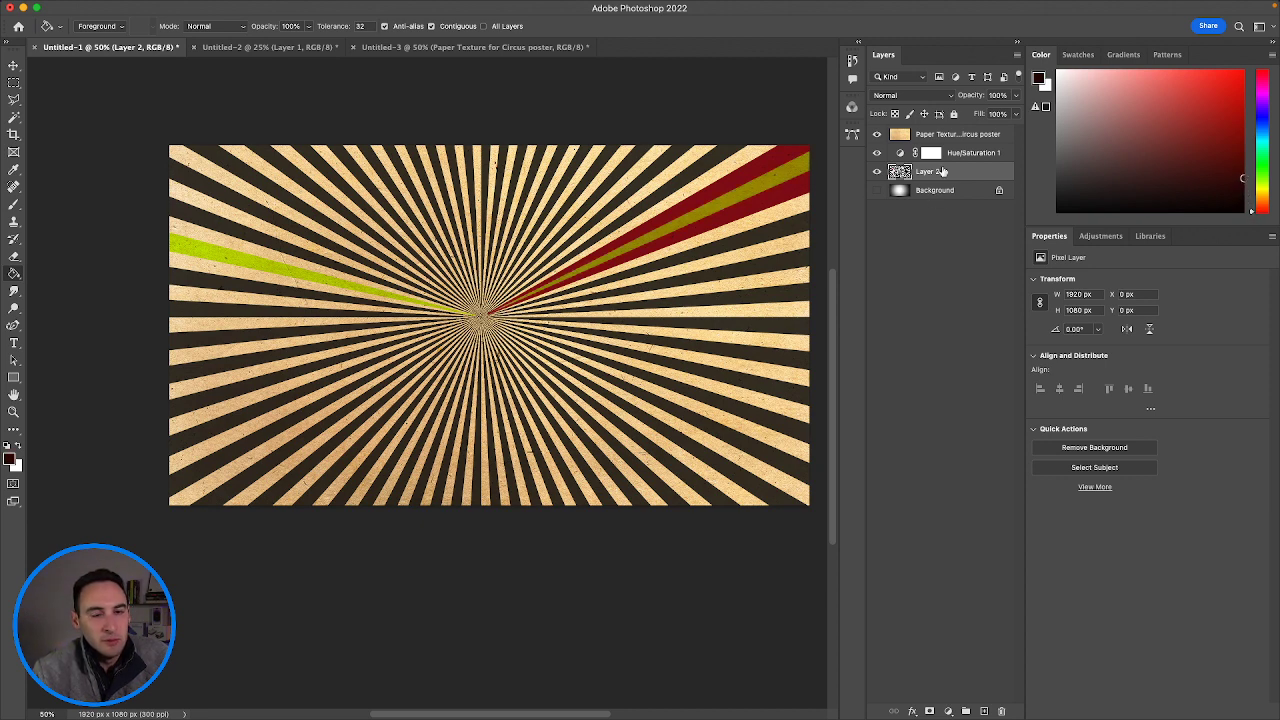
Fill the cream rays along the right half of the image's top edge with the same dark red, undoing misplaced fills.
left_click(727, 167)
left_click(686, 164)
left_click(663, 164)
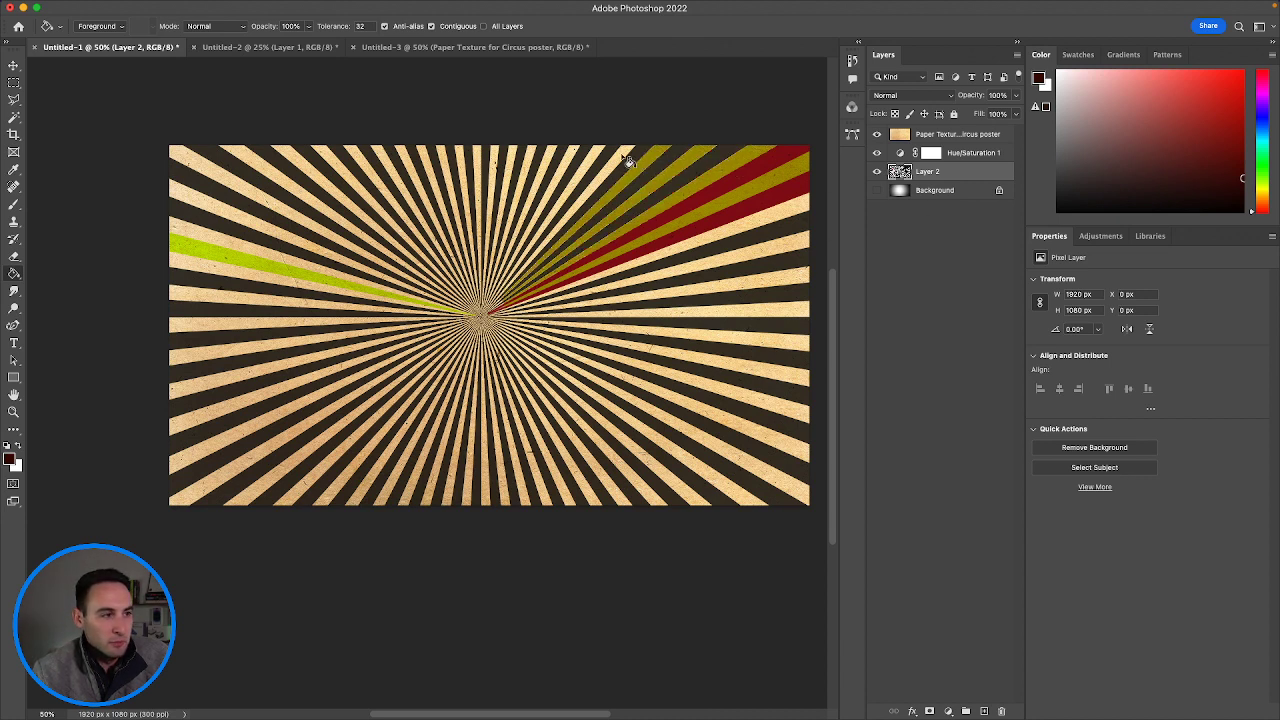
left_click(603, 161)
left_click(592, 158)
left_click(576, 160)
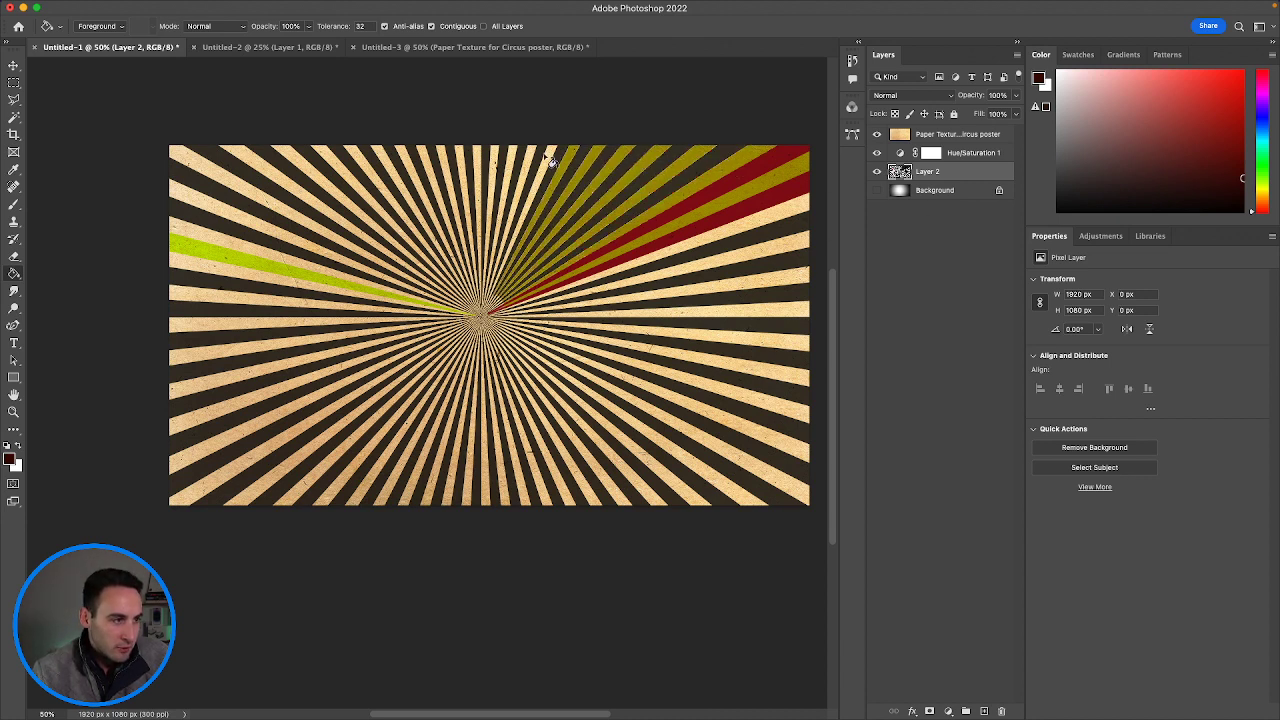
left_click(551, 163)
left_click(548, 161)
key("super+z")
key("super+z")
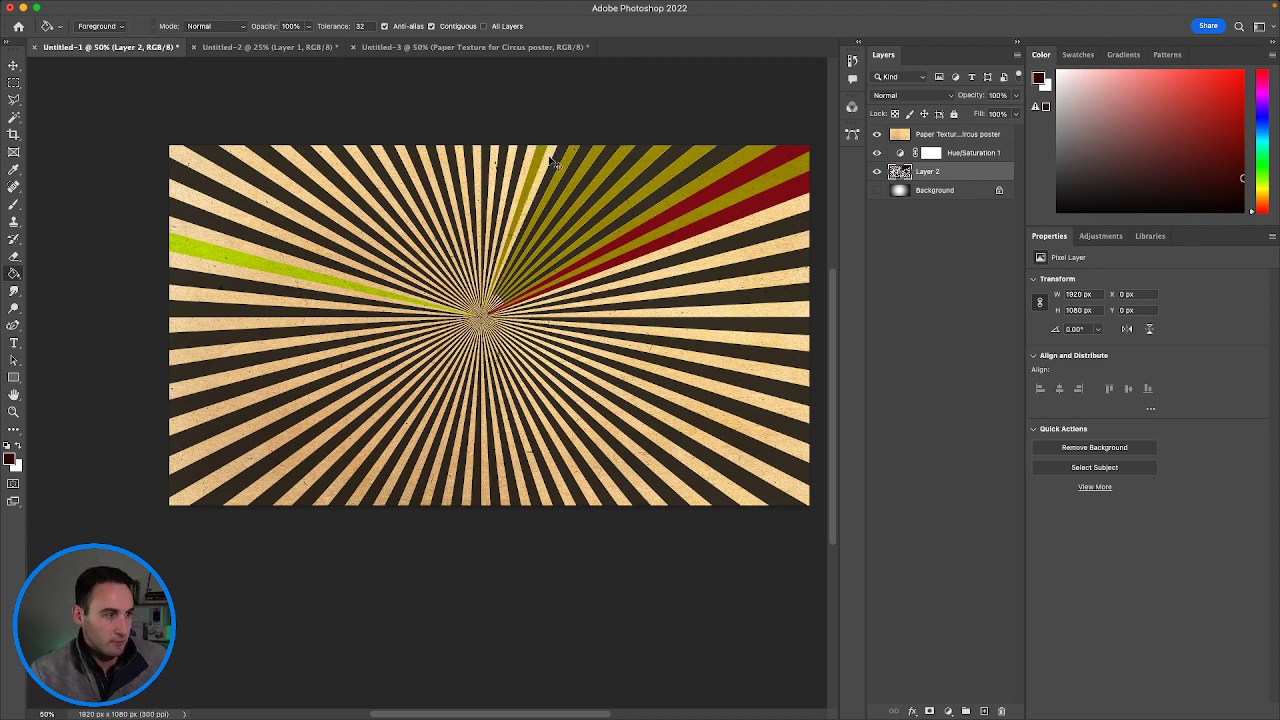
left_click(549, 161)
left_click(531, 162)
left_click(512, 162)
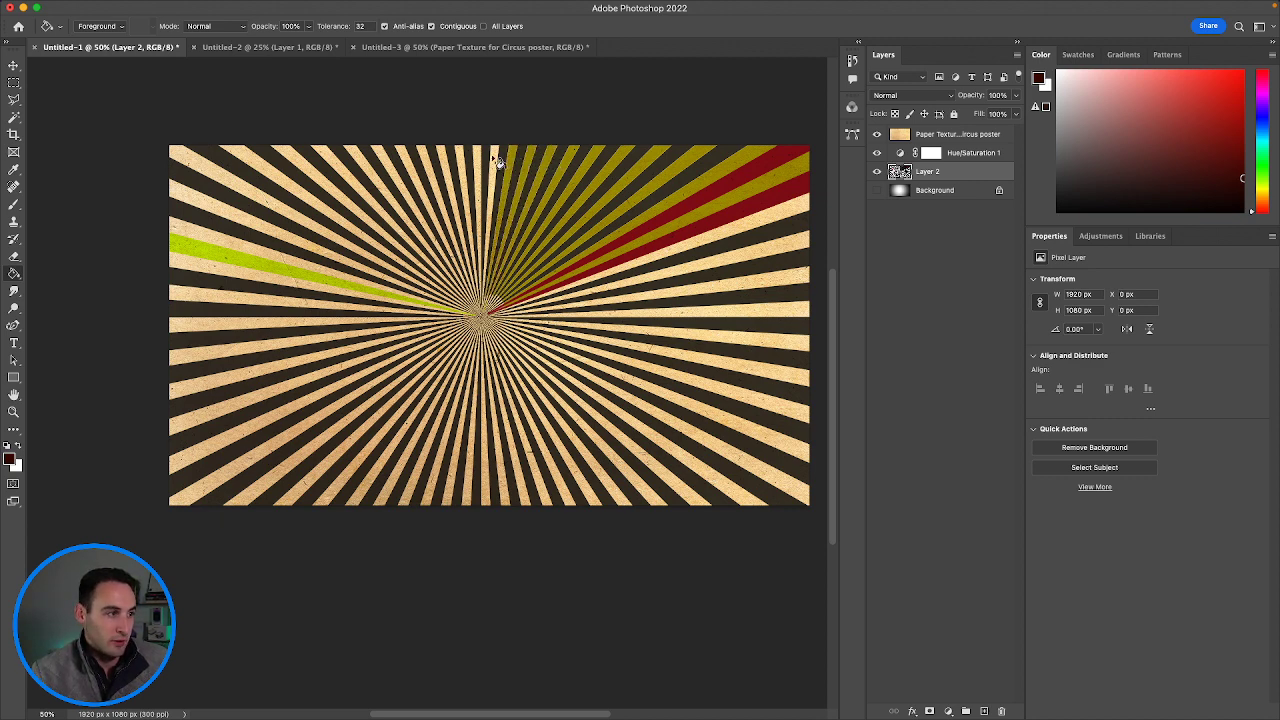
left_click(497, 160)
key("super+z")
left_click(494, 160)
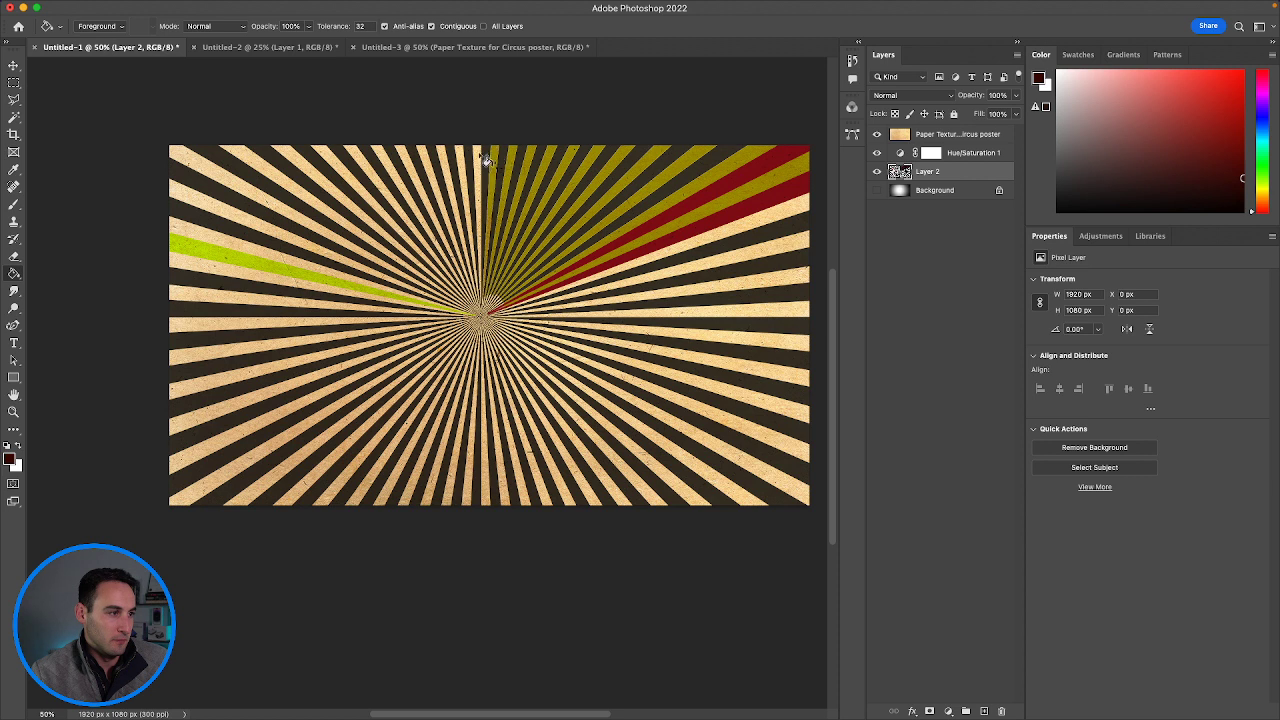
Fill the cream rays along the left half of the image's top edge with the same dark red.
left_click(474, 151)
left_click(457, 156)
left_click(444, 155)
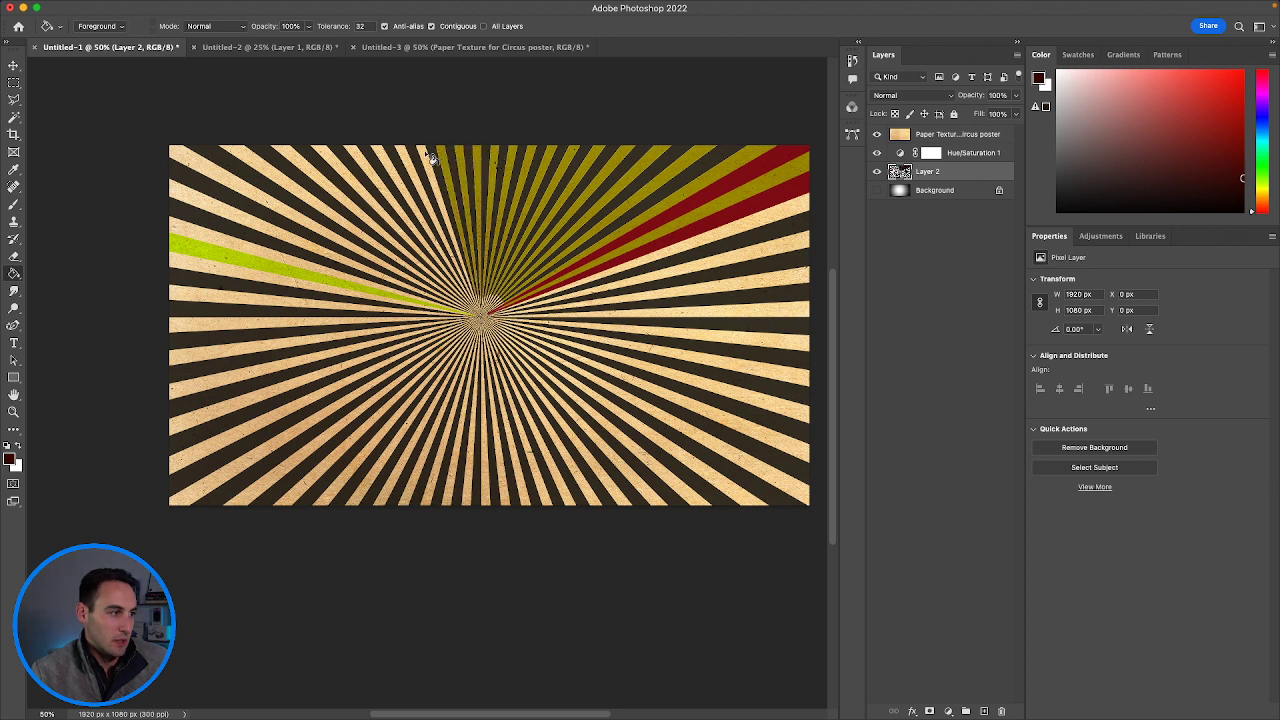
left_click(424, 157)
left_click(403, 158)
left_click(379, 157)
left_click(358, 157)
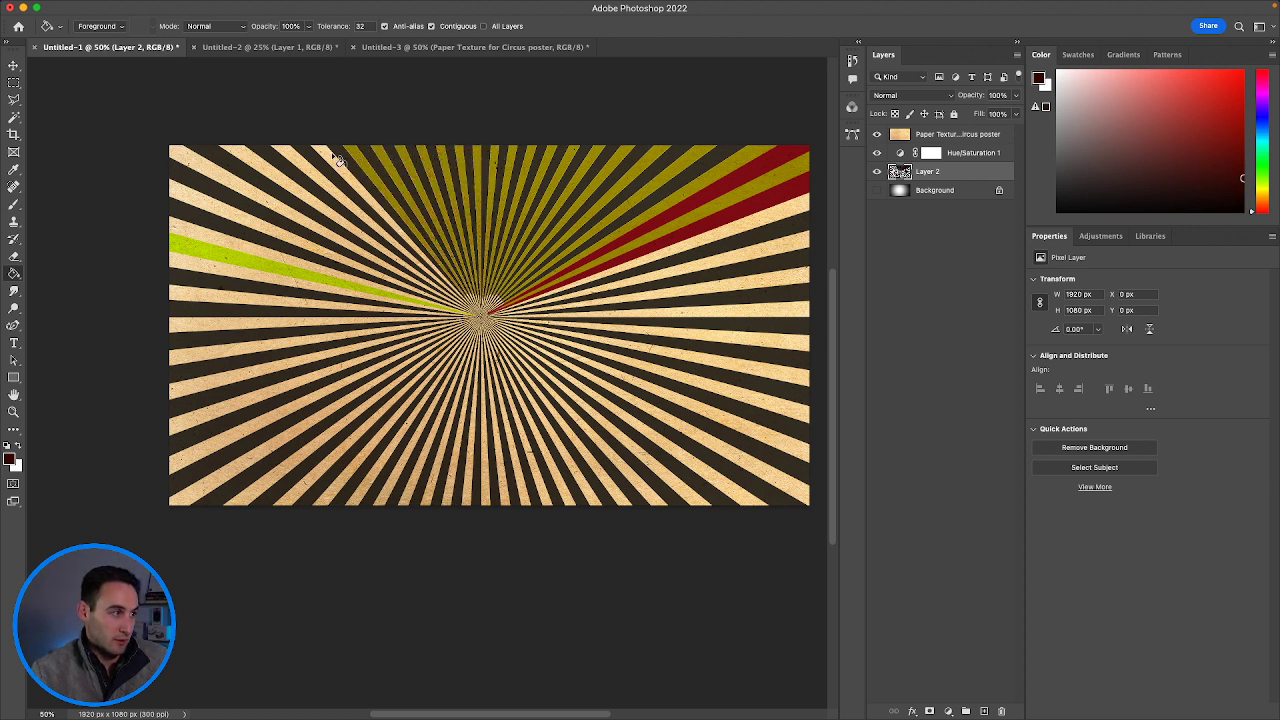
left_click(337, 156)
left_click(316, 155)
left_click(294, 155)
left_click(275, 160)
left_click(250, 168)
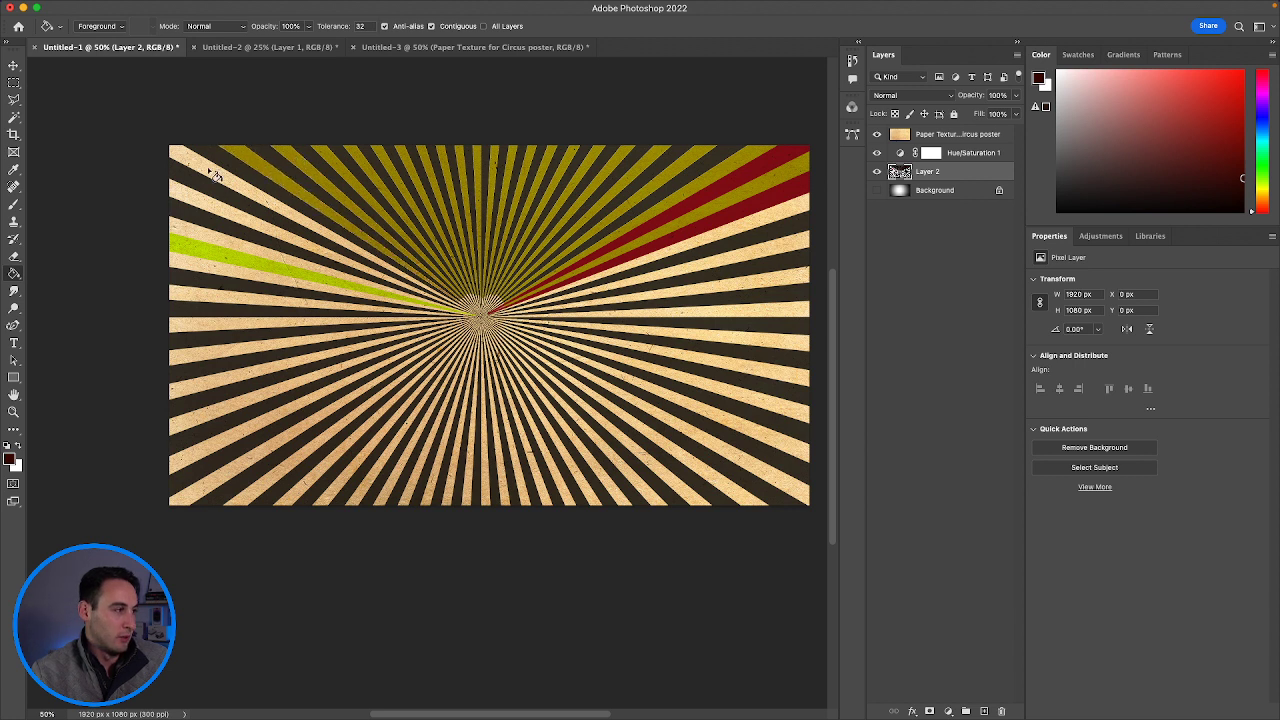
Fill the cream rays along the image's left edge with the same dark red, leaving the lime ray as it is.
left_click(192, 190)
left_click(189, 220)
left_click(185, 248)
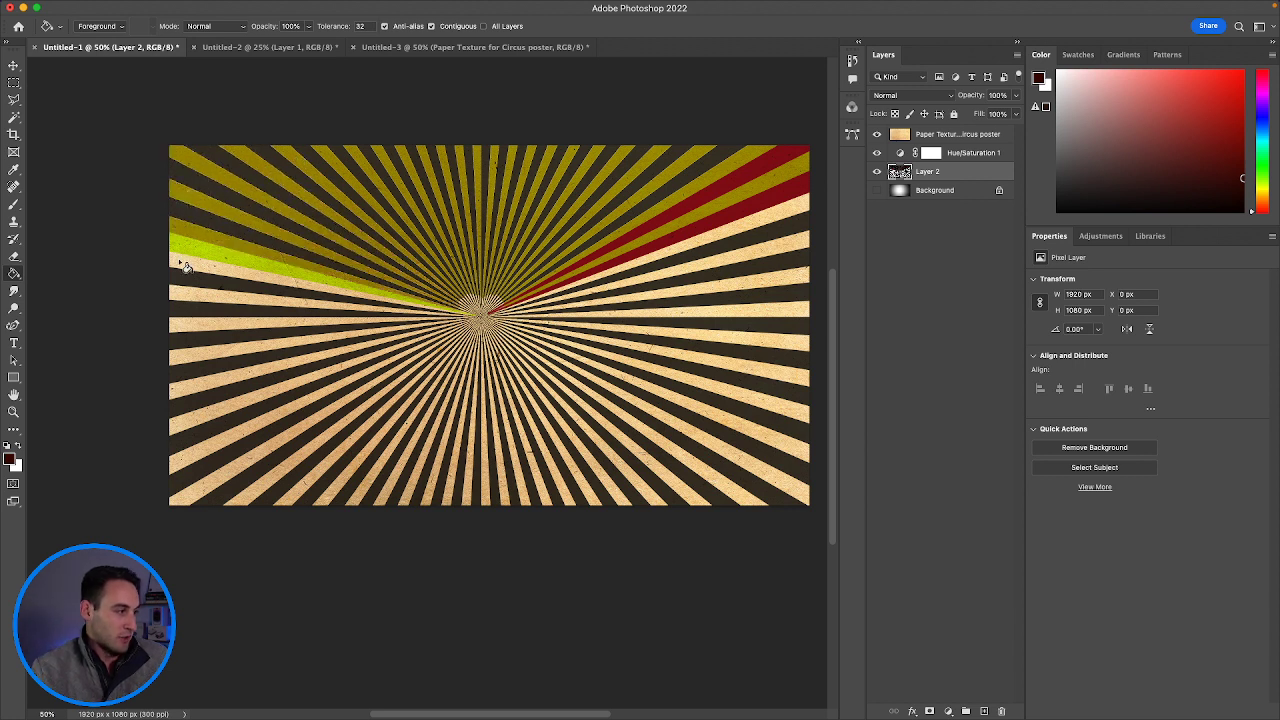
left_click(179, 258)
left_click(182, 293)
left_click(183, 326)
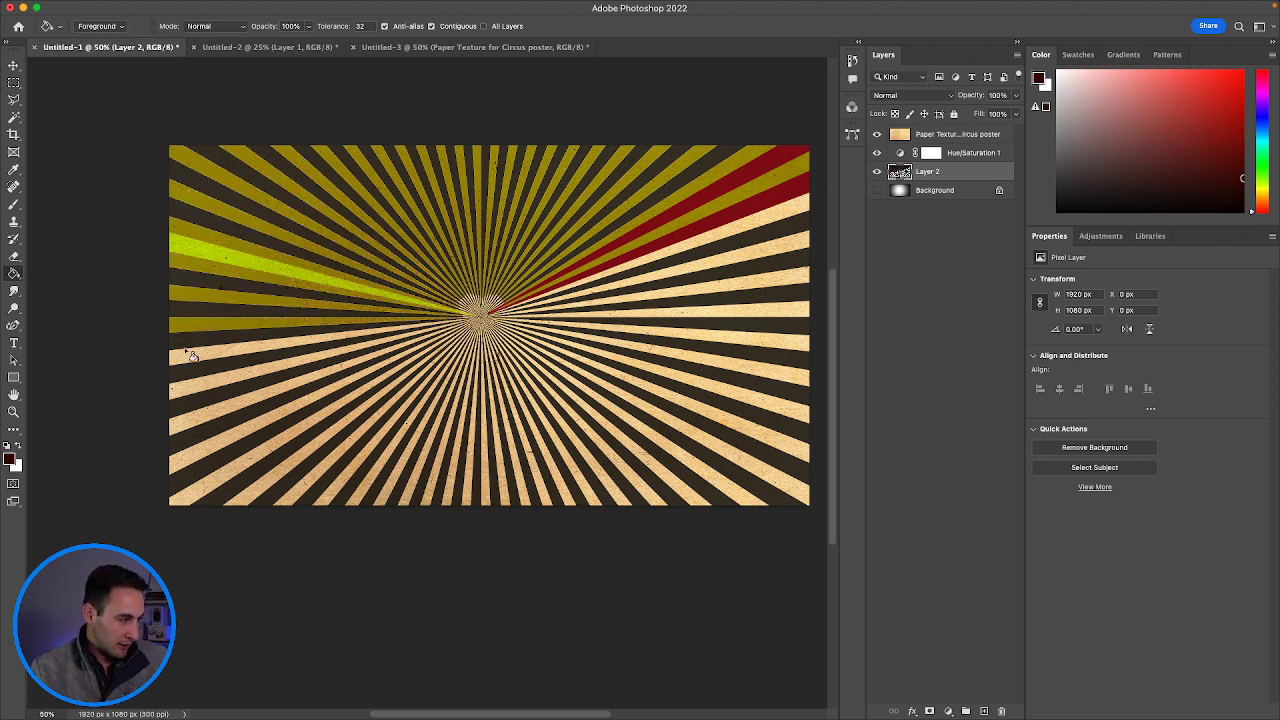
left_click(182, 353)
left_click(178, 392)
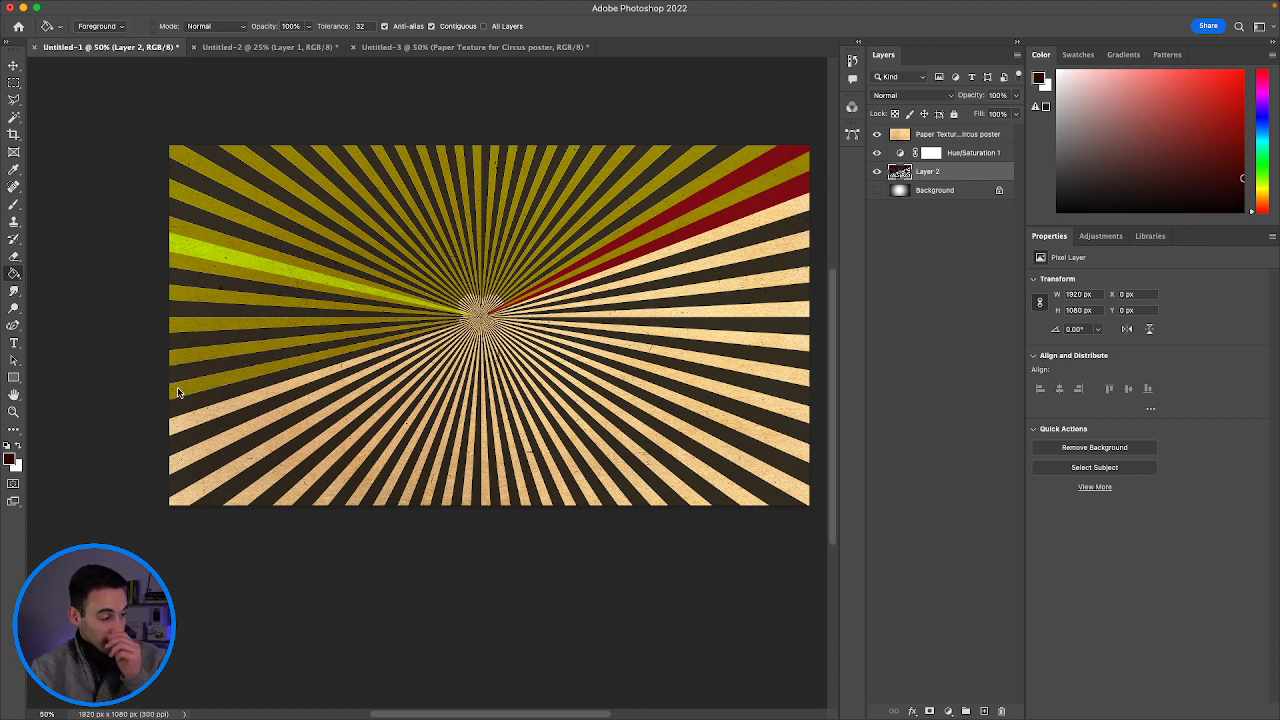
left_click(196, 425)
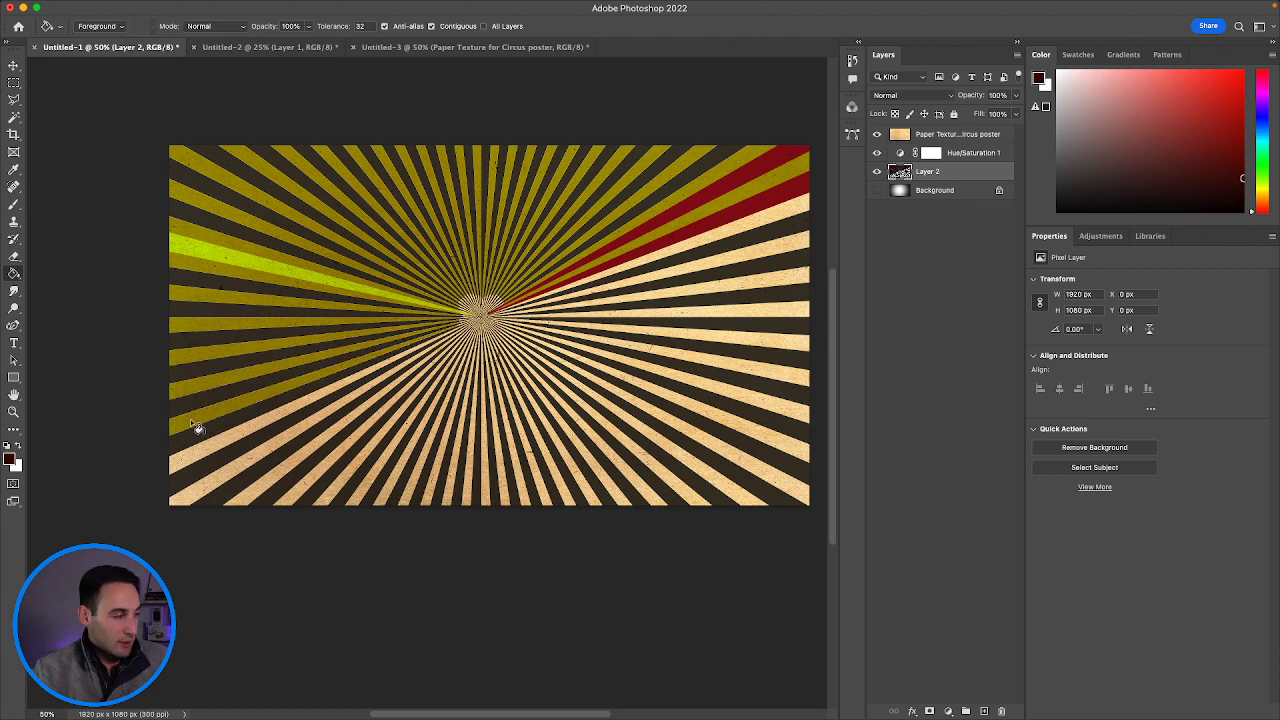
left_click(202, 462)
Fill the cream rays along the left half of the image's bottom edge with the same dark red.
left_click(263, 492)
left_click(297, 489)
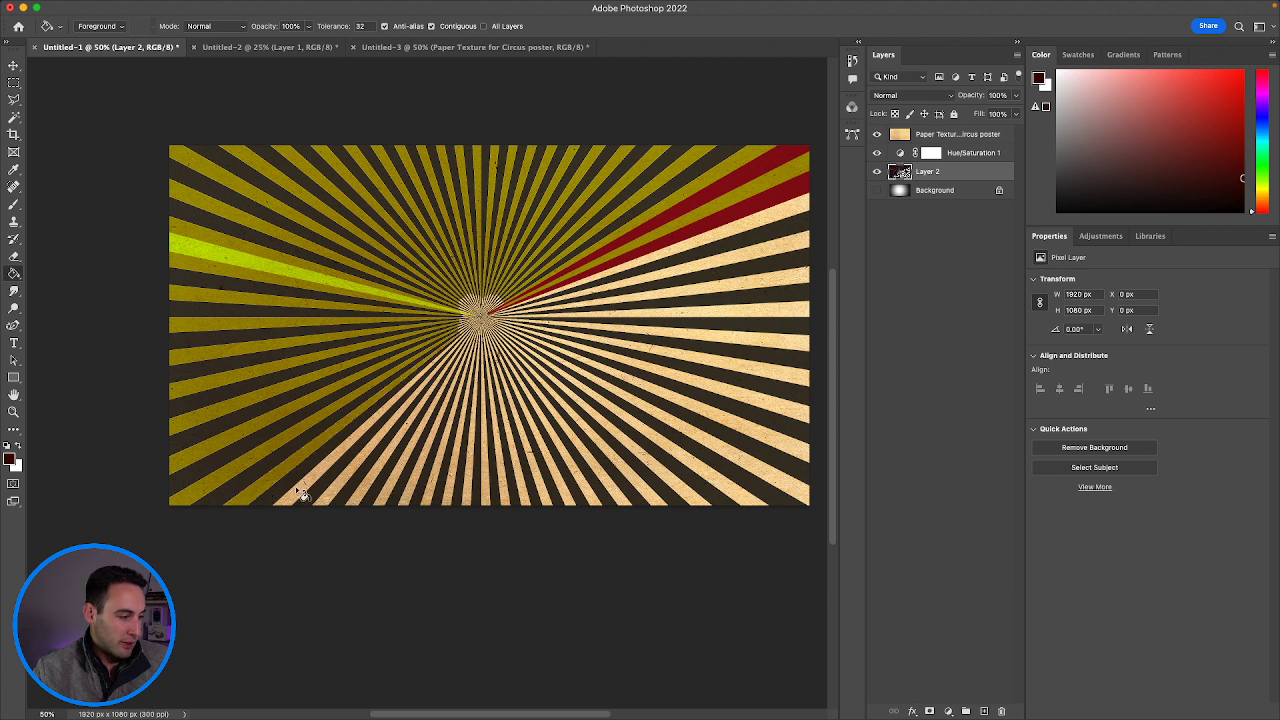
left_click(347, 494)
left_click(346, 496)
left_click(367, 496)
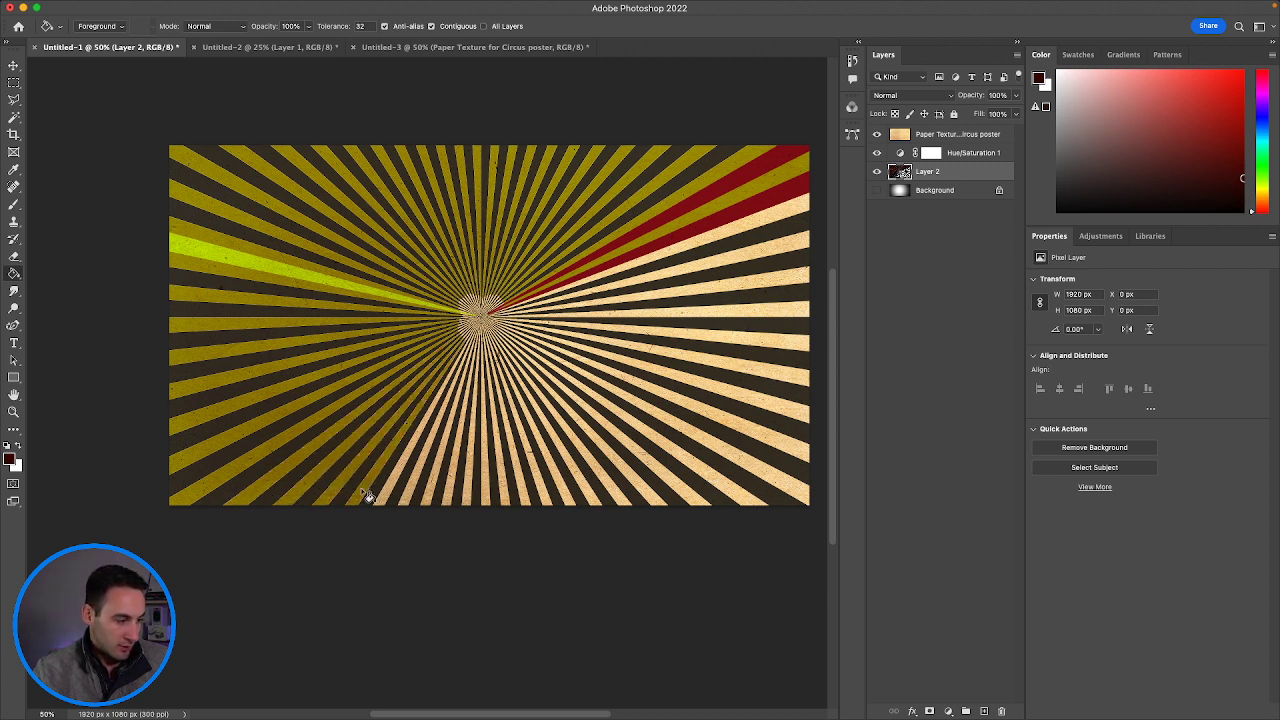
left_click(398, 497)
left_click(420, 494)
left_click(438, 495)
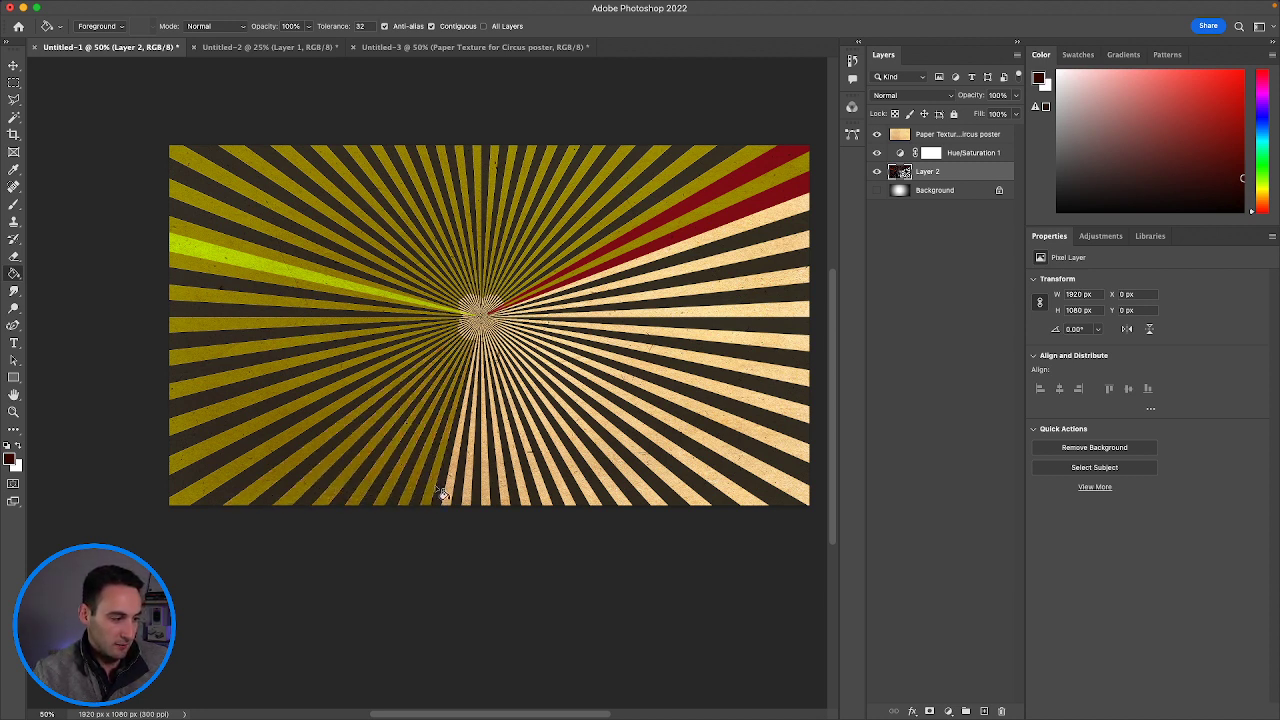
left_click(458, 492)
left_click(471, 494)
left_click(488, 492)
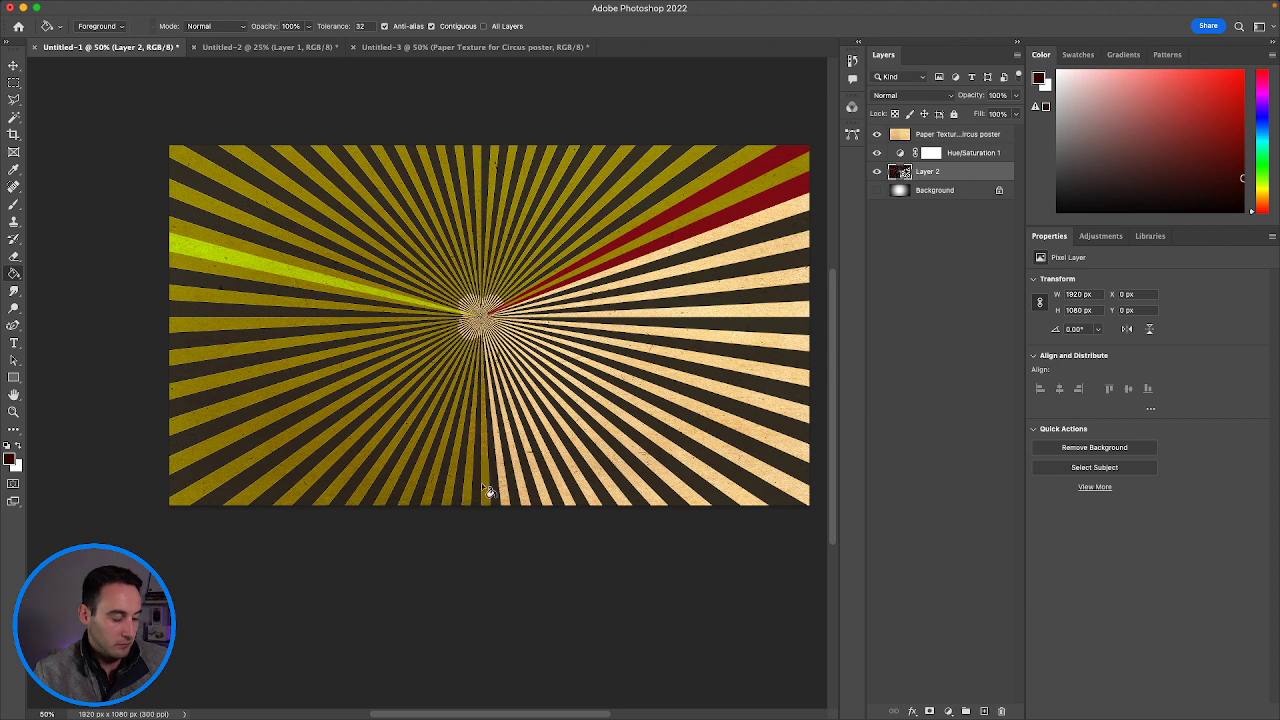
Fill the cream rays along the right half of the image's bottom edge with the same dark red.
left_click(510, 492)
left_click(532, 493)
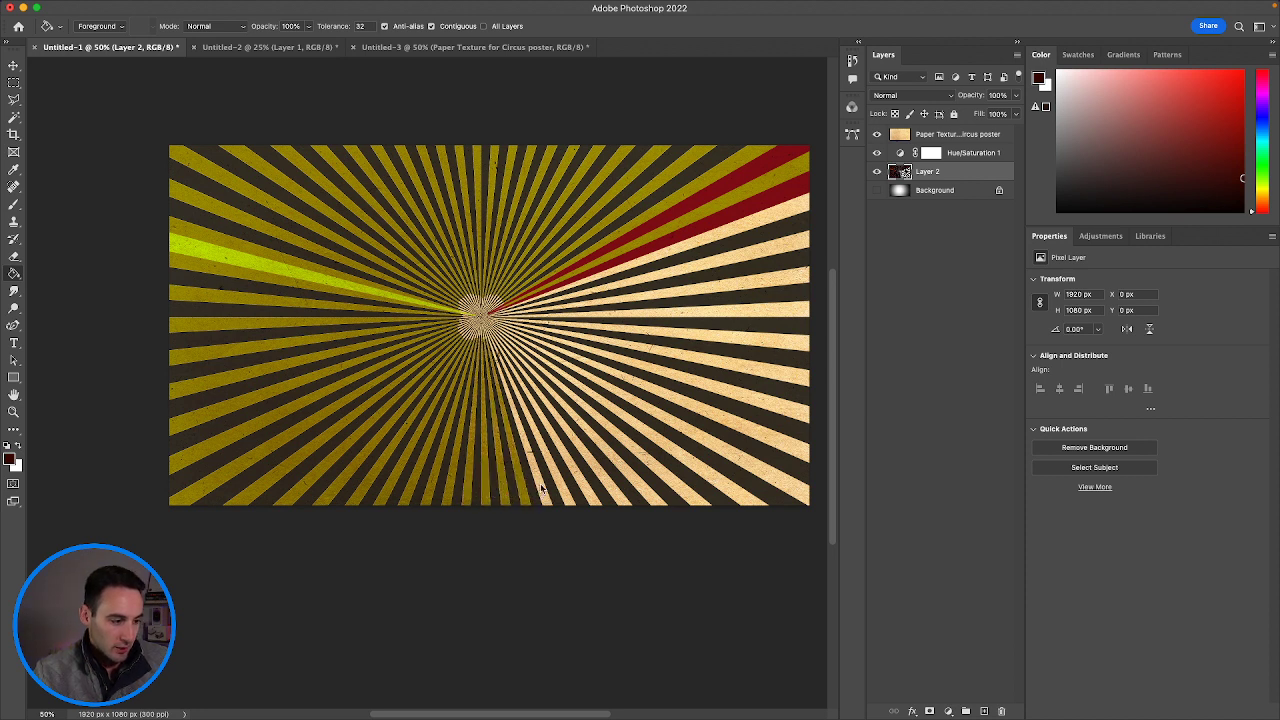
left_click(543, 490)
left_click(568, 491)
left_click(588, 488)
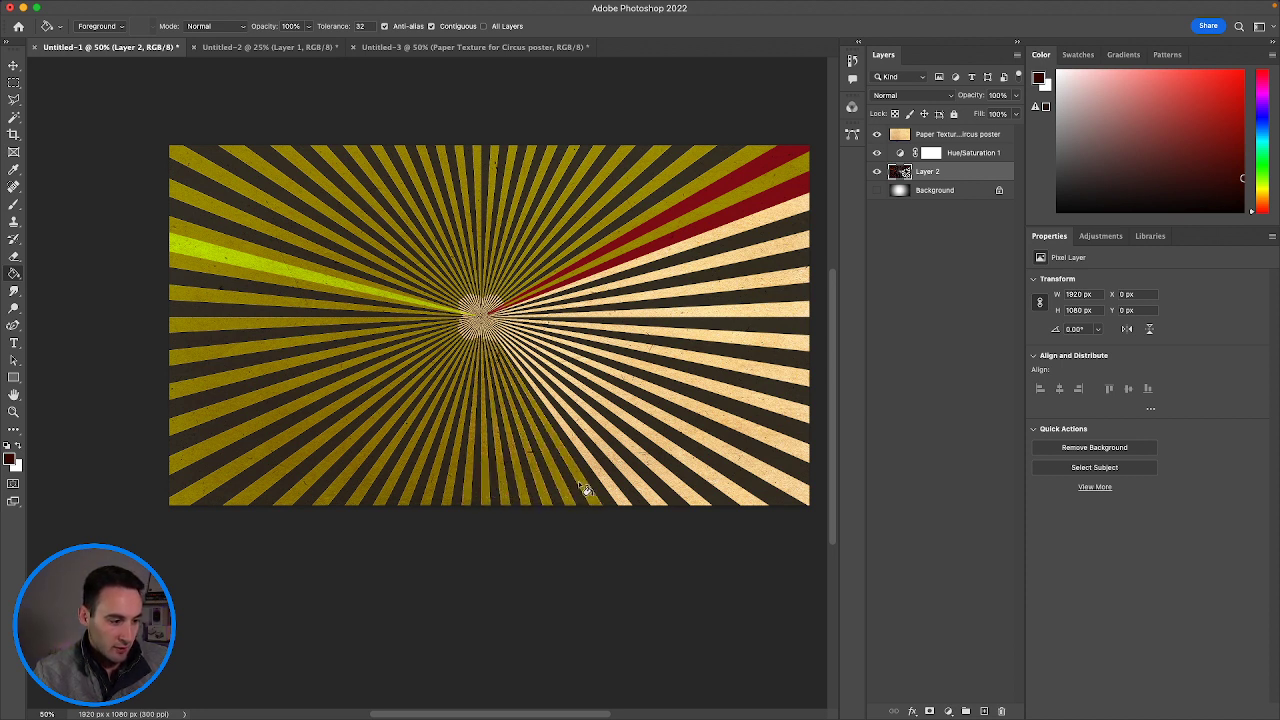
left_click(630, 483)
left_click(656, 474)
left_click(684, 460)
left_click(716, 453)
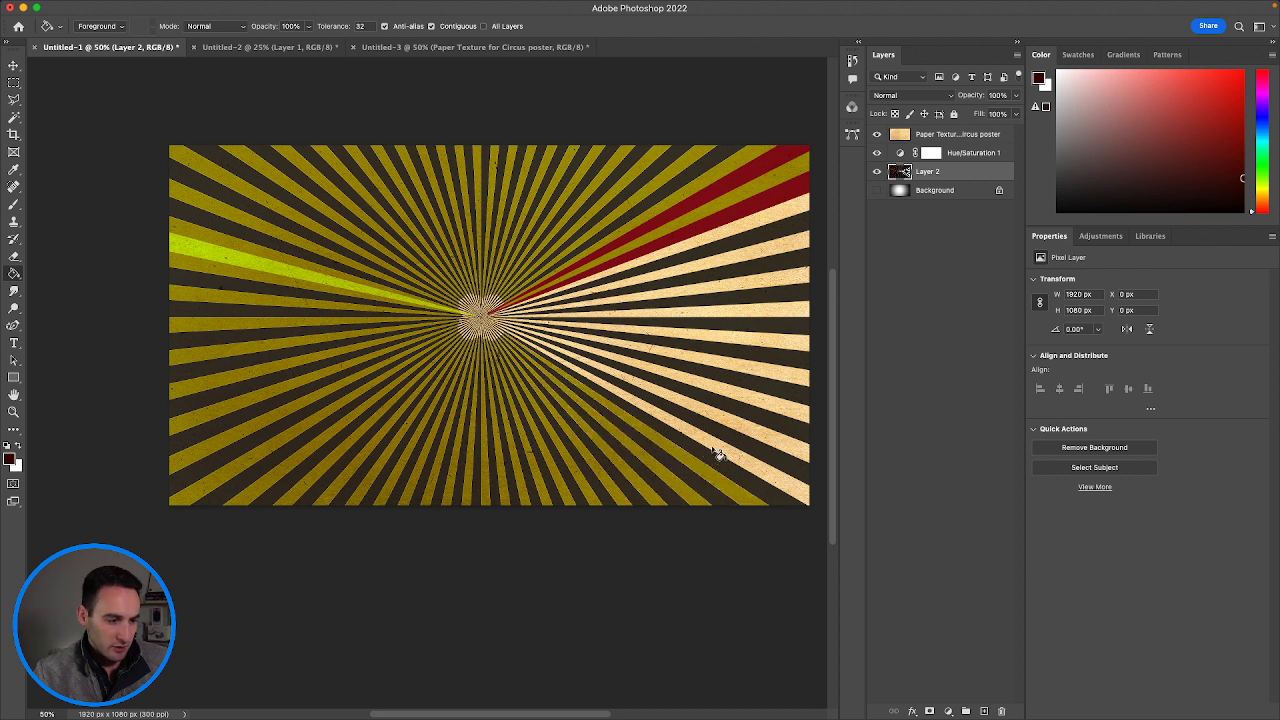
Fill the remaining cream rays from the lower-right corner up the image's right edge with the same dark red.
left_click(716, 453)
left_click(752, 432)
left_click(780, 398)
left_click(785, 366)
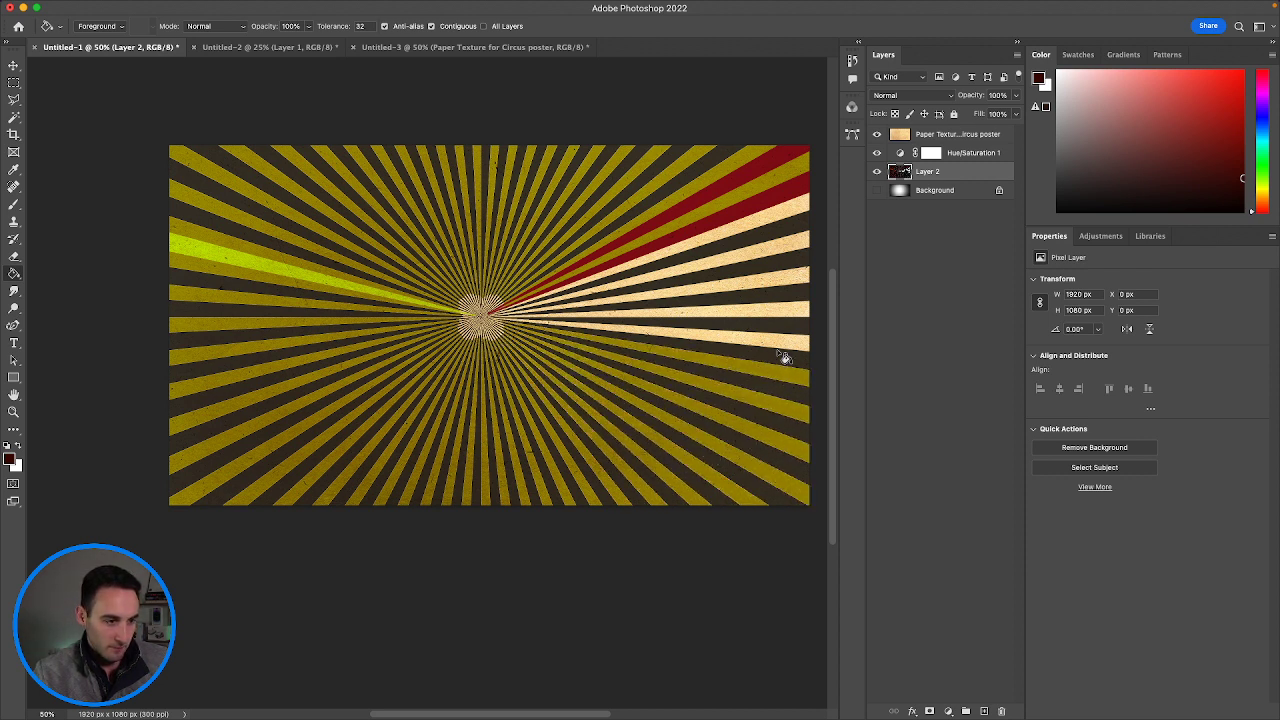
left_click(779, 340)
left_click(788, 305)
left_click(794, 276)
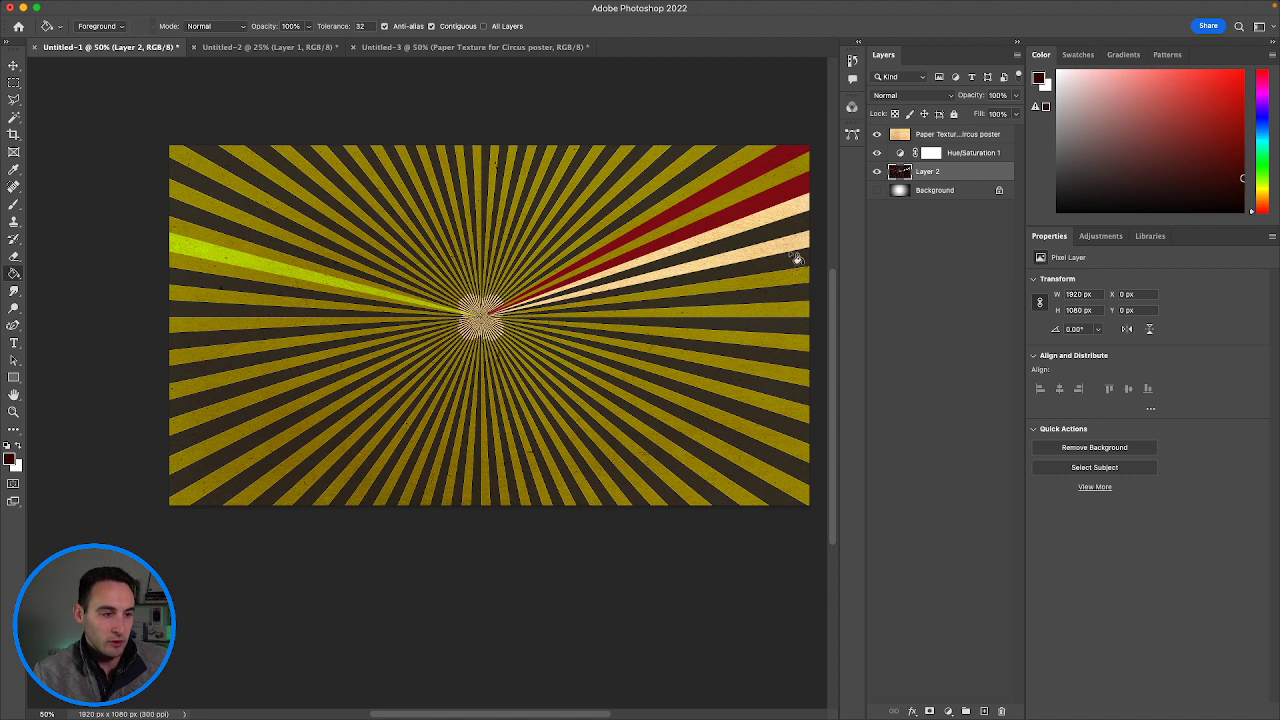
left_click(797, 259)
left_click(782, 218)
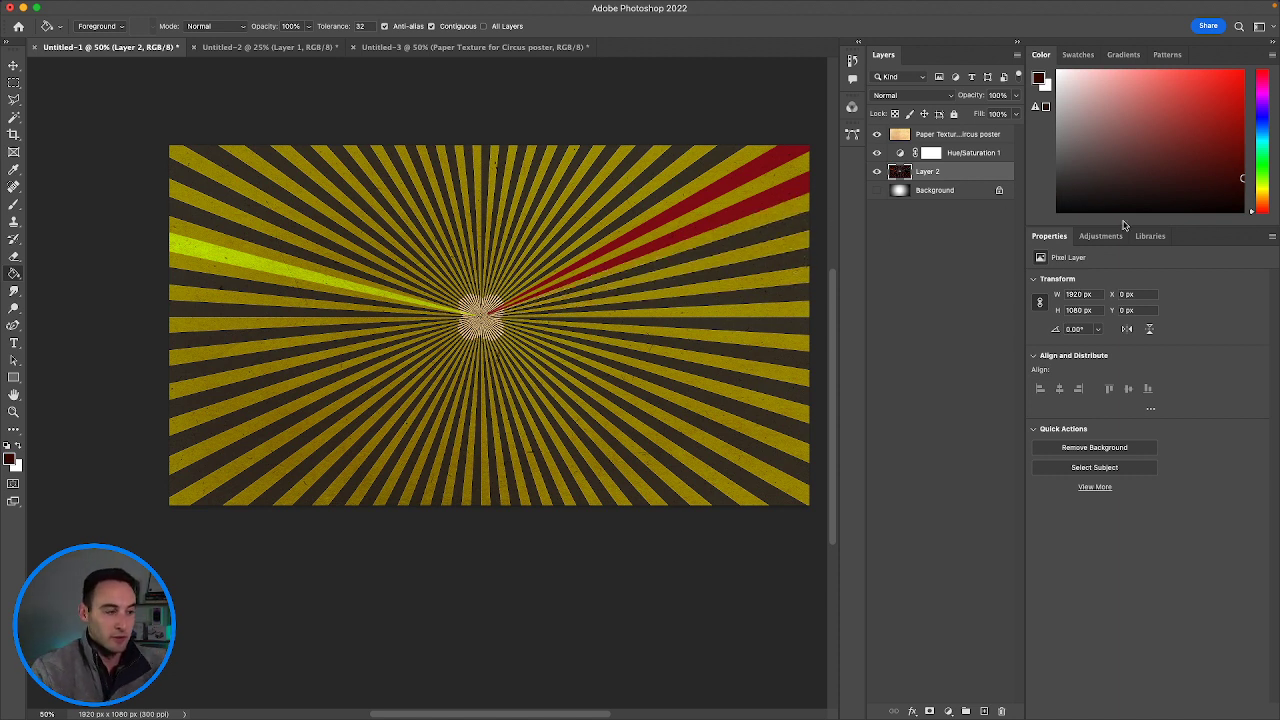
Set the foreground to dark purple, then refill the red upper-right rays and fill the neighbouring dark rays along the top edge.
scroll(1259, 209, "left", 1)
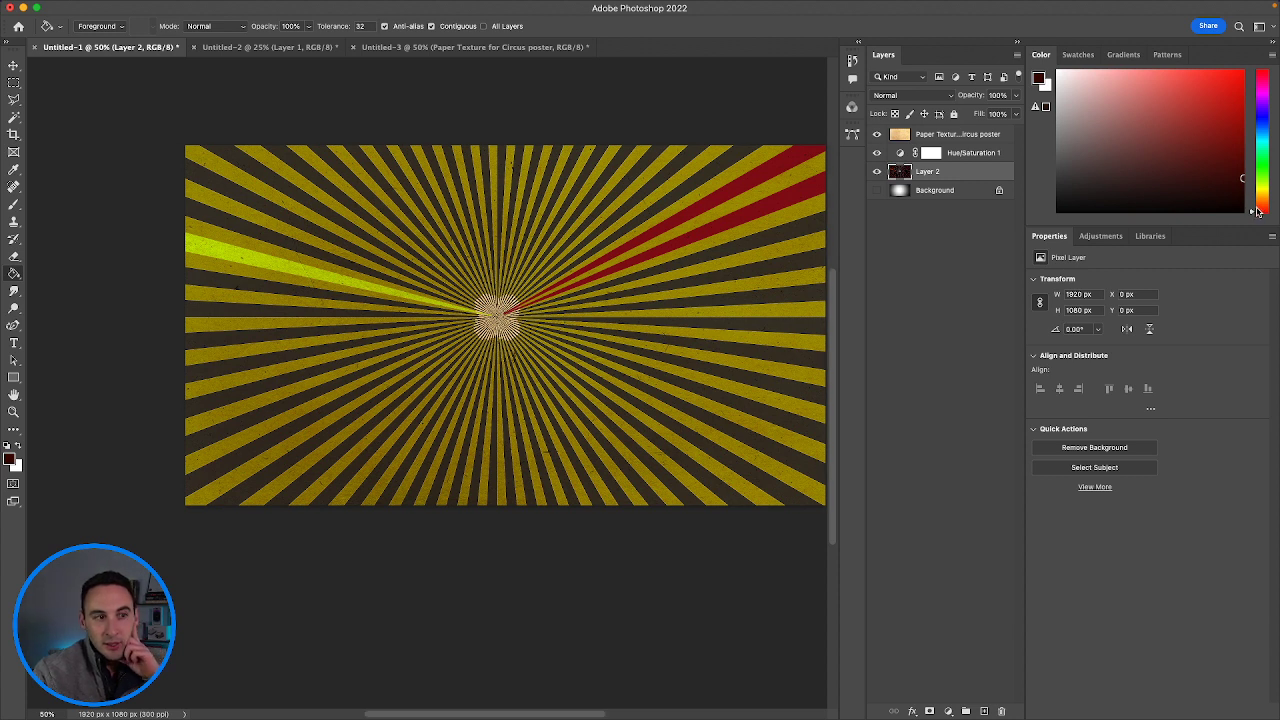
scroll(1259, 209, "right", 1)
left_click(1261, 93)
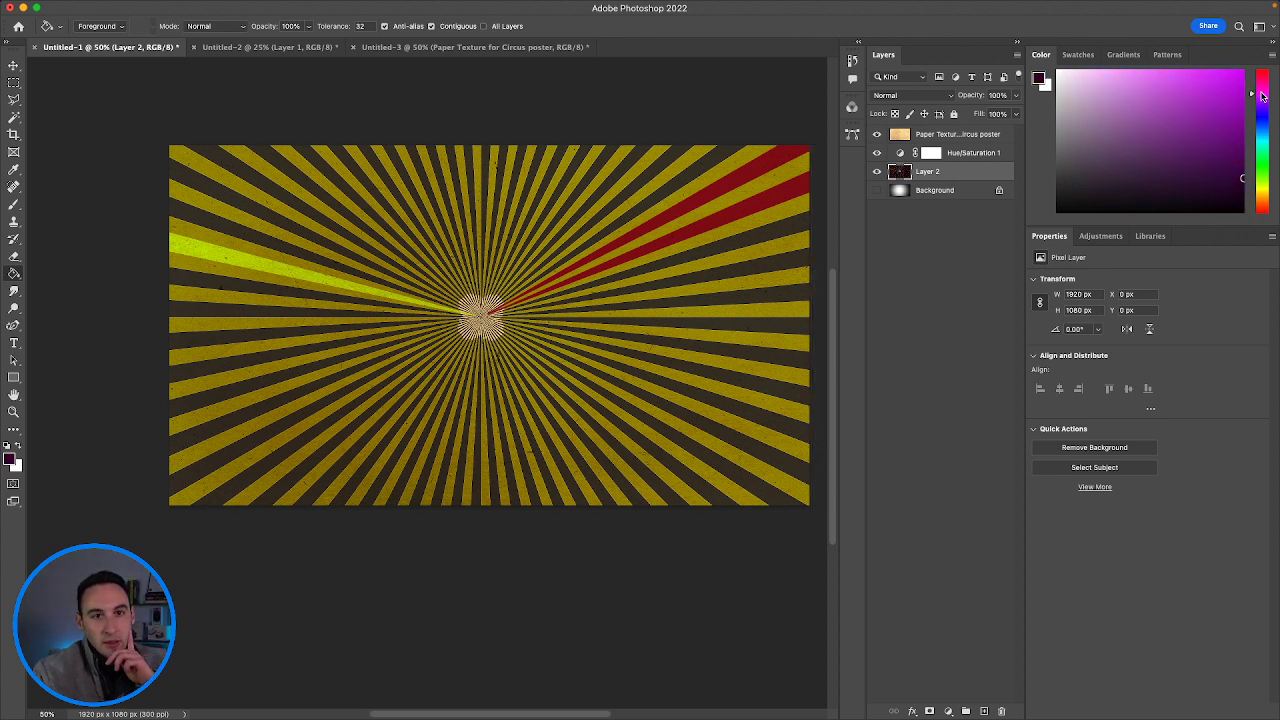
left_click(745, 167)
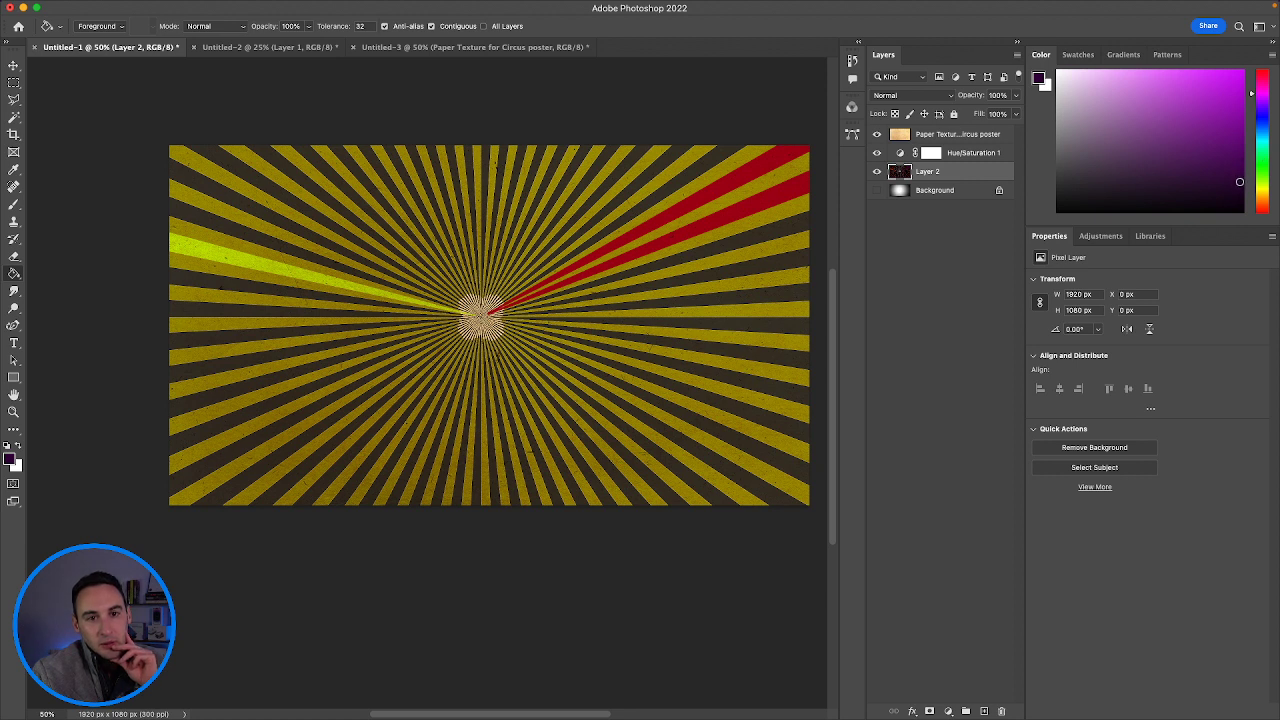
left_click(1241, 185)
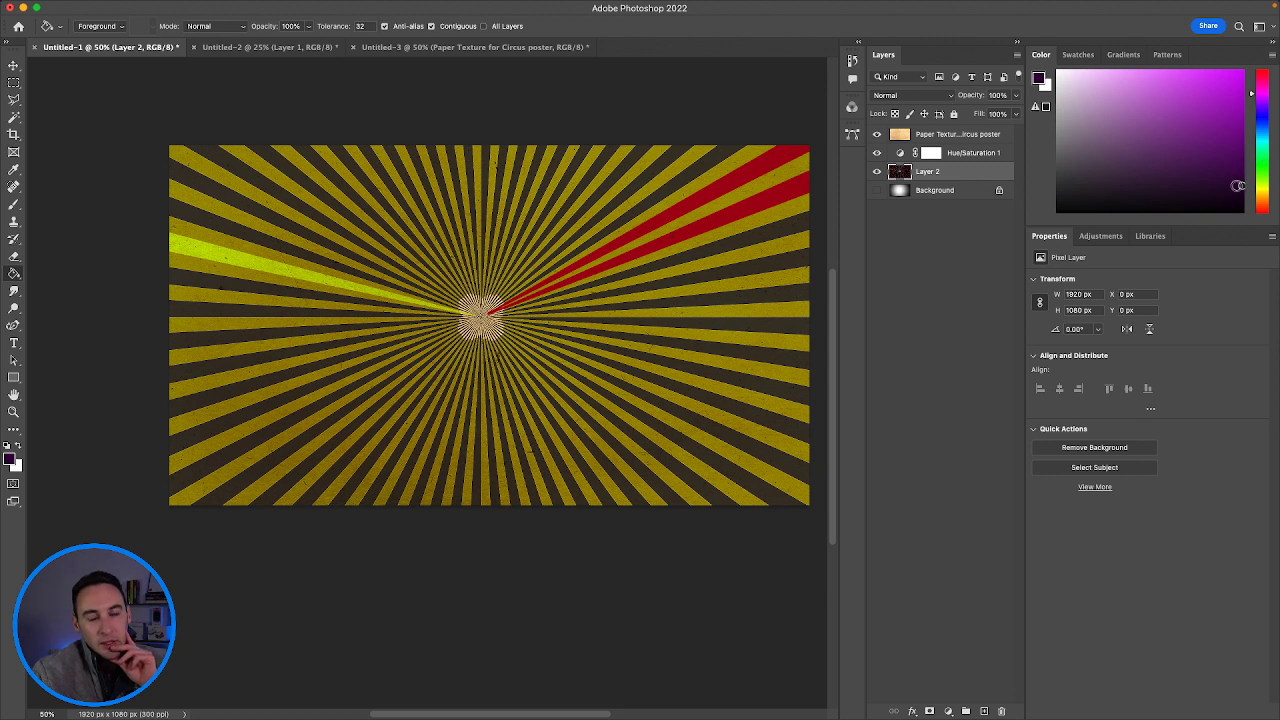
left_click(697, 175)
left_click(643, 177)
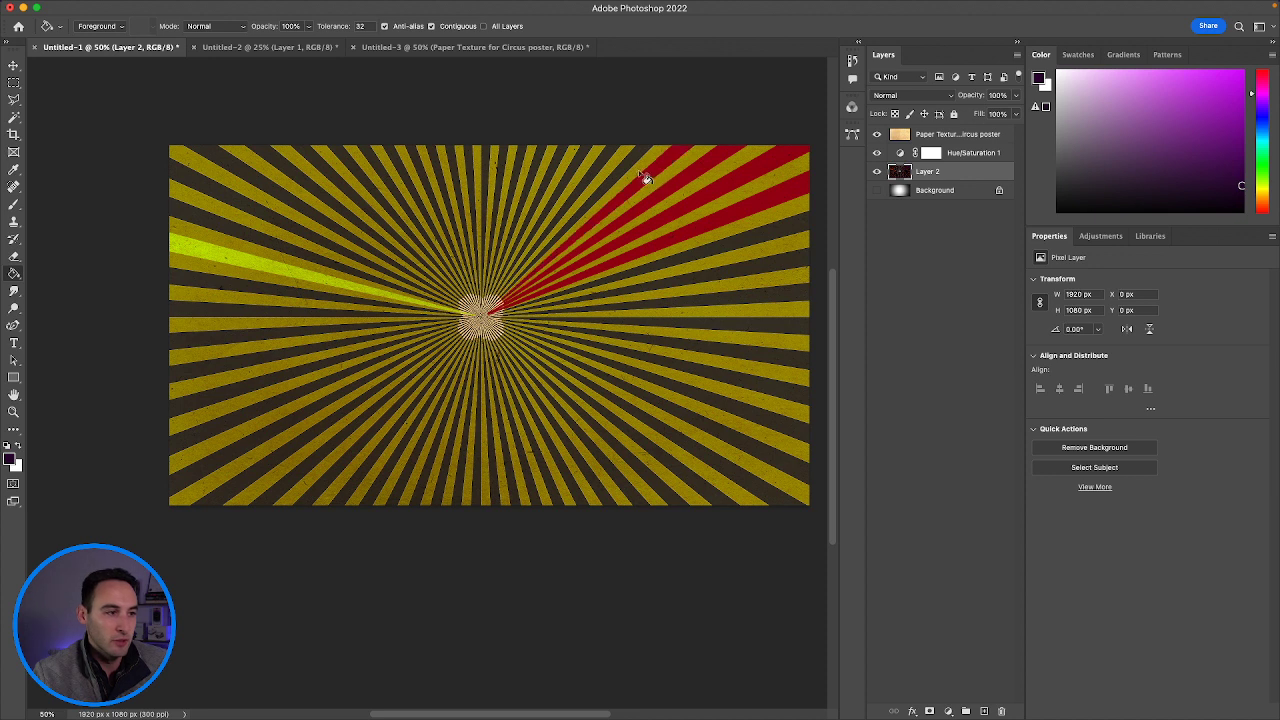
left_click(628, 168)
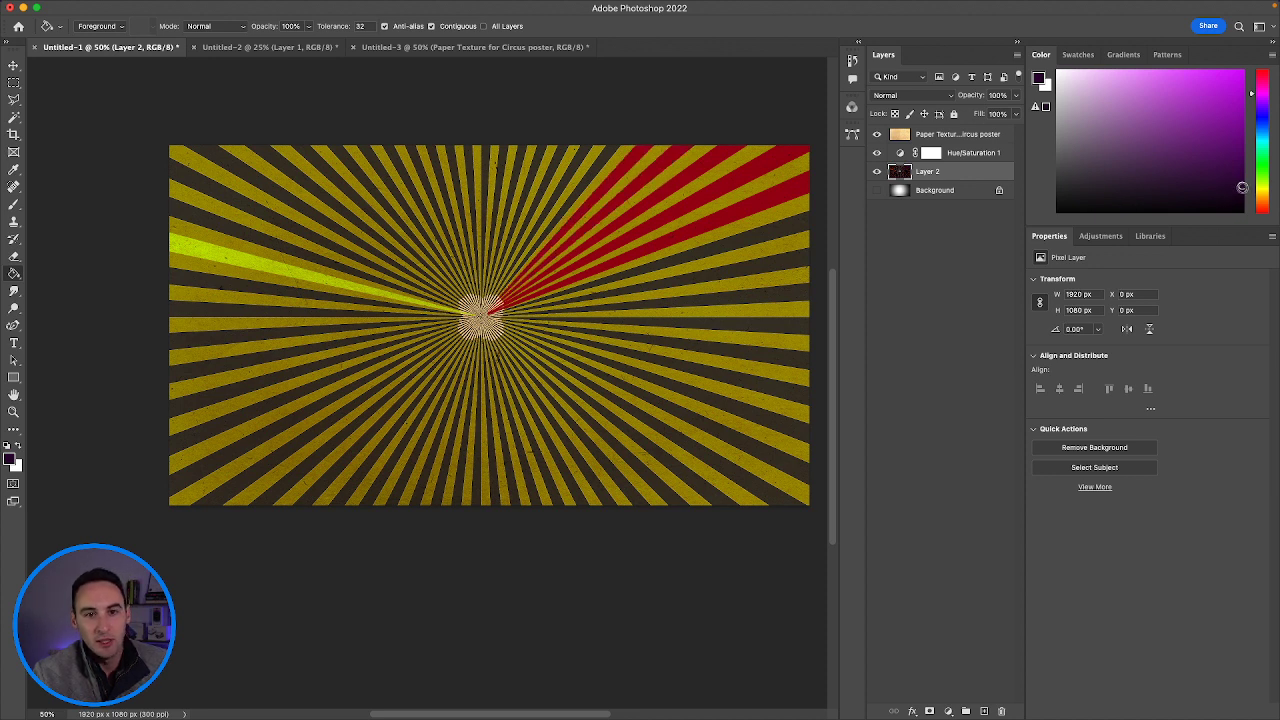
Darken the purple foreground colour and refill the red rays near the upper-right corner with it.
left_click(1242, 196)
left_click(731, 185)
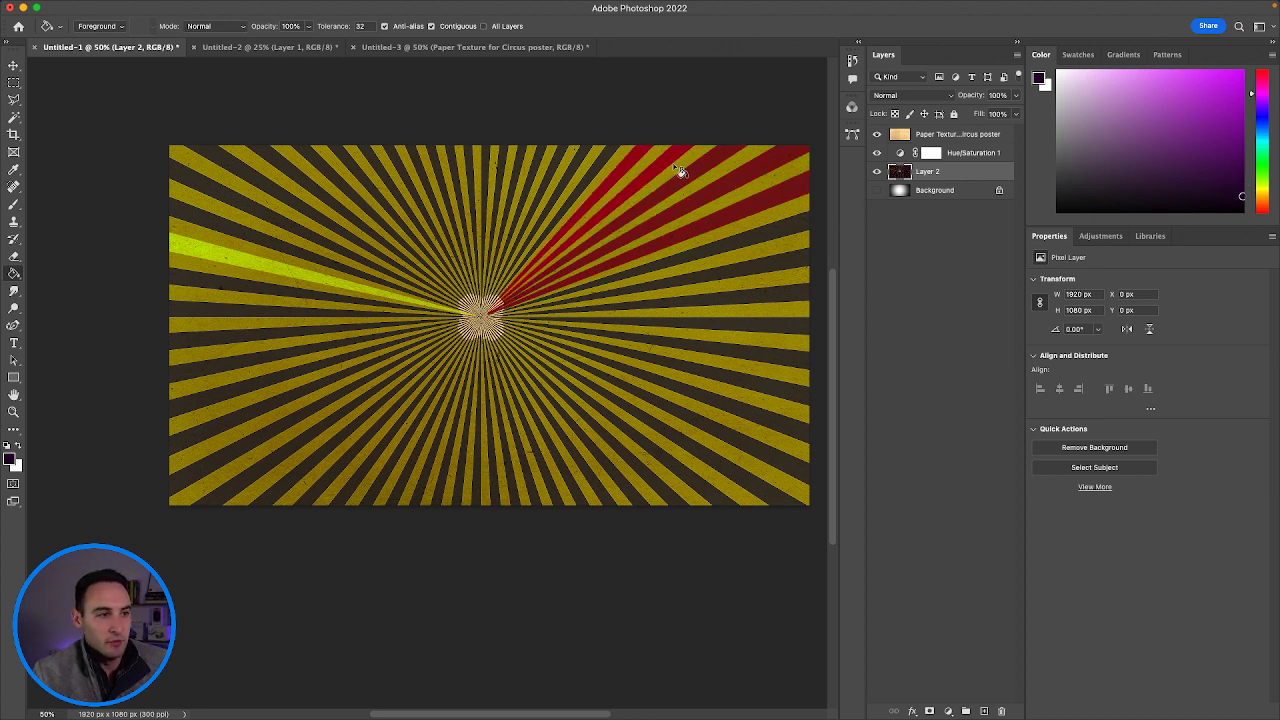
left_click(630, 170)
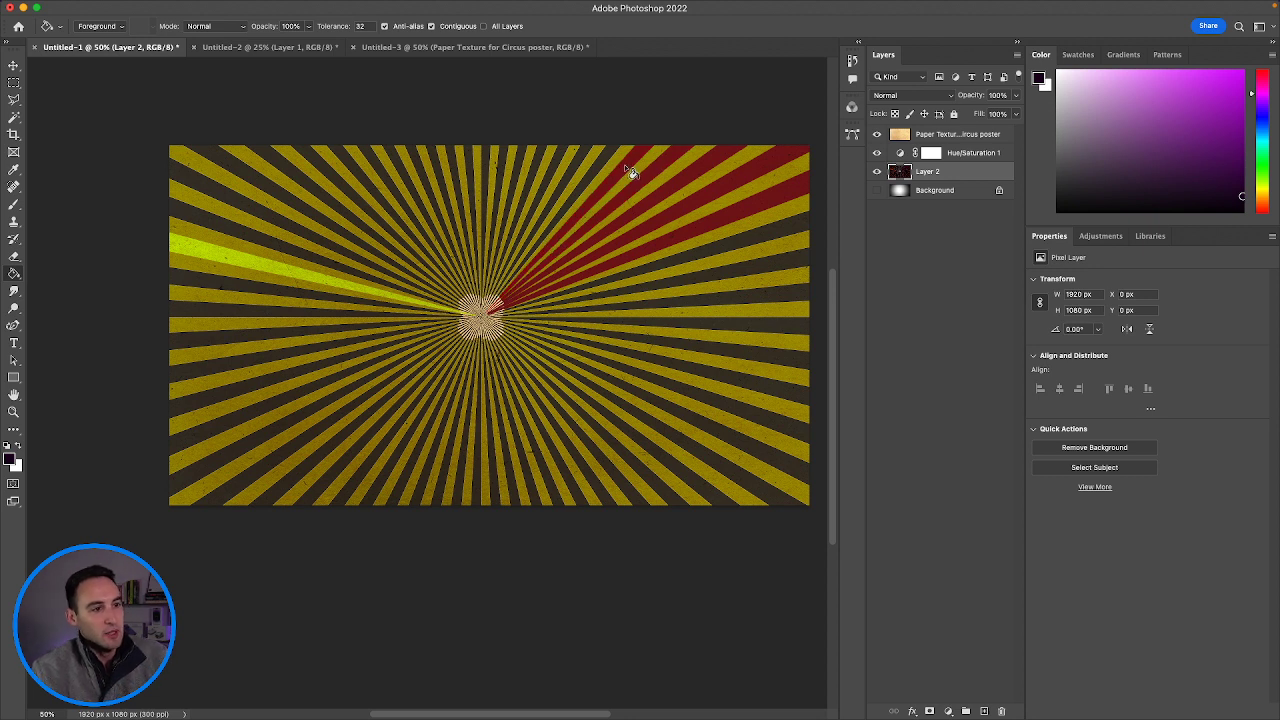
Fill the dark rays along the right half of the image's top edge with the darkened purple foreground colour, continuing toward the centre.
left_click(612, 166)
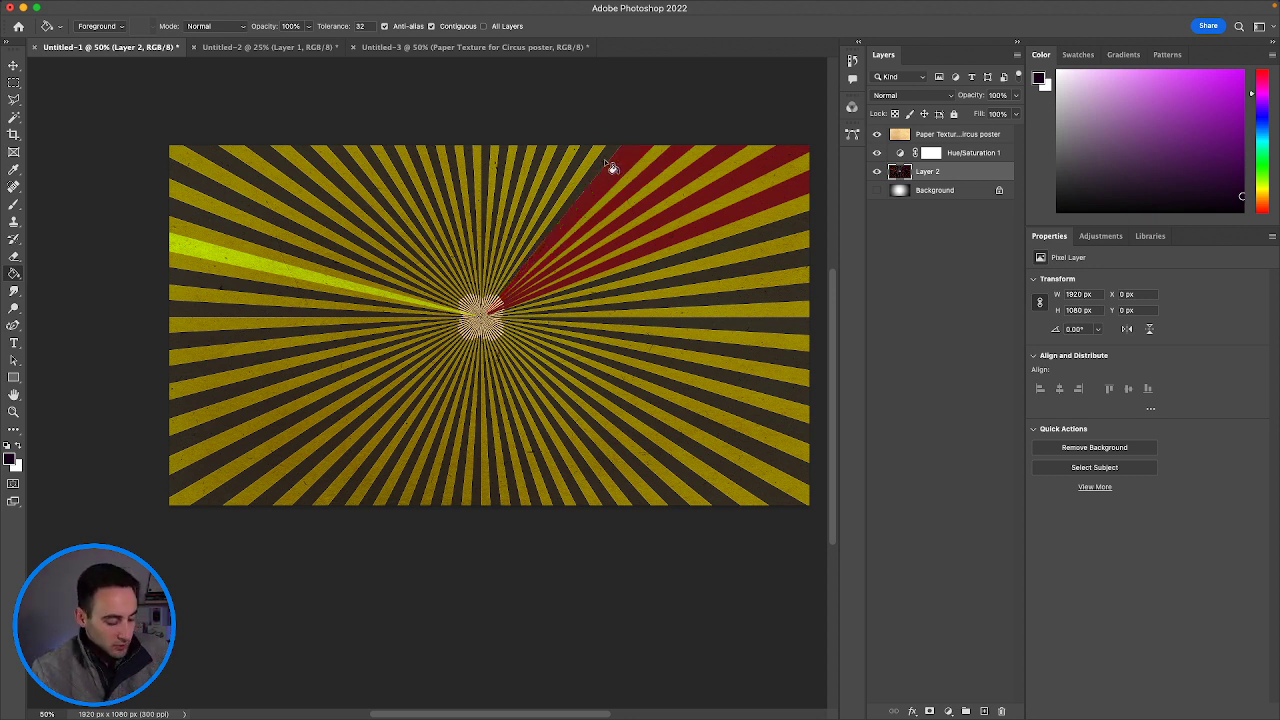
left_click(609, 163)
left_click(594, 163)
left_click(571, 163)
left_click(555, 163)
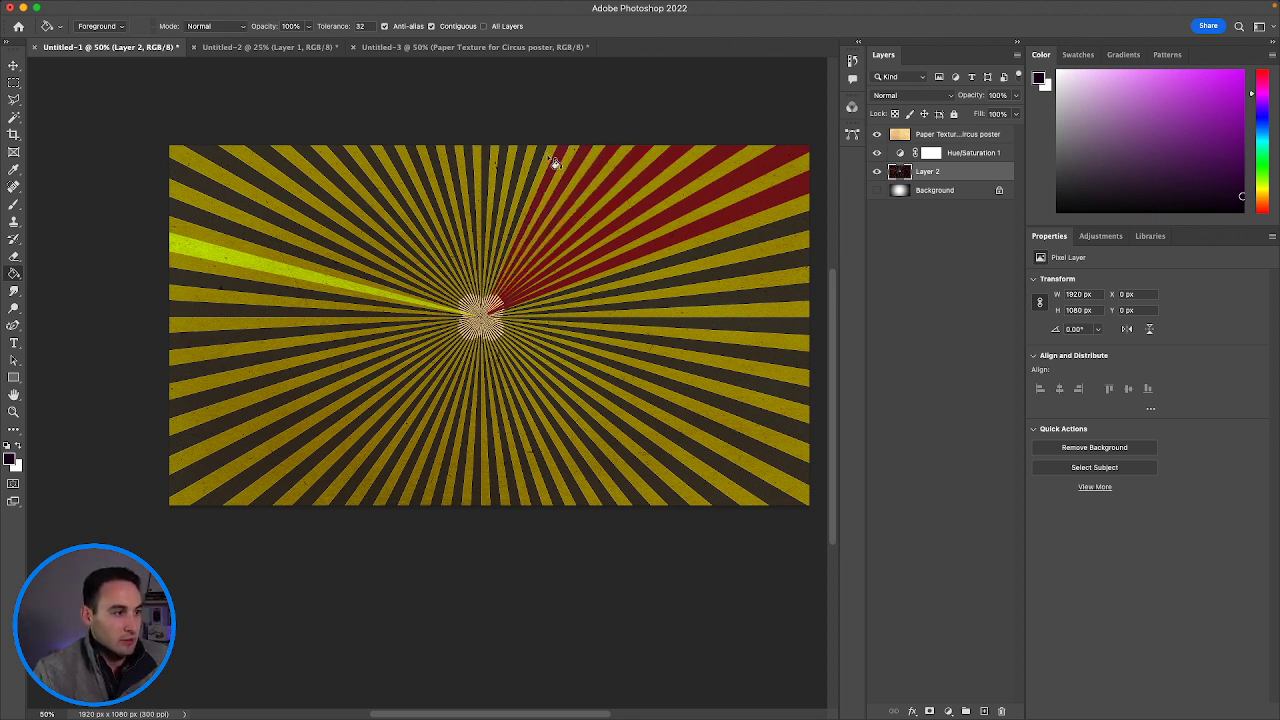
left_click(531, 163)
left_click(519, 165)
left_click(501, 162)
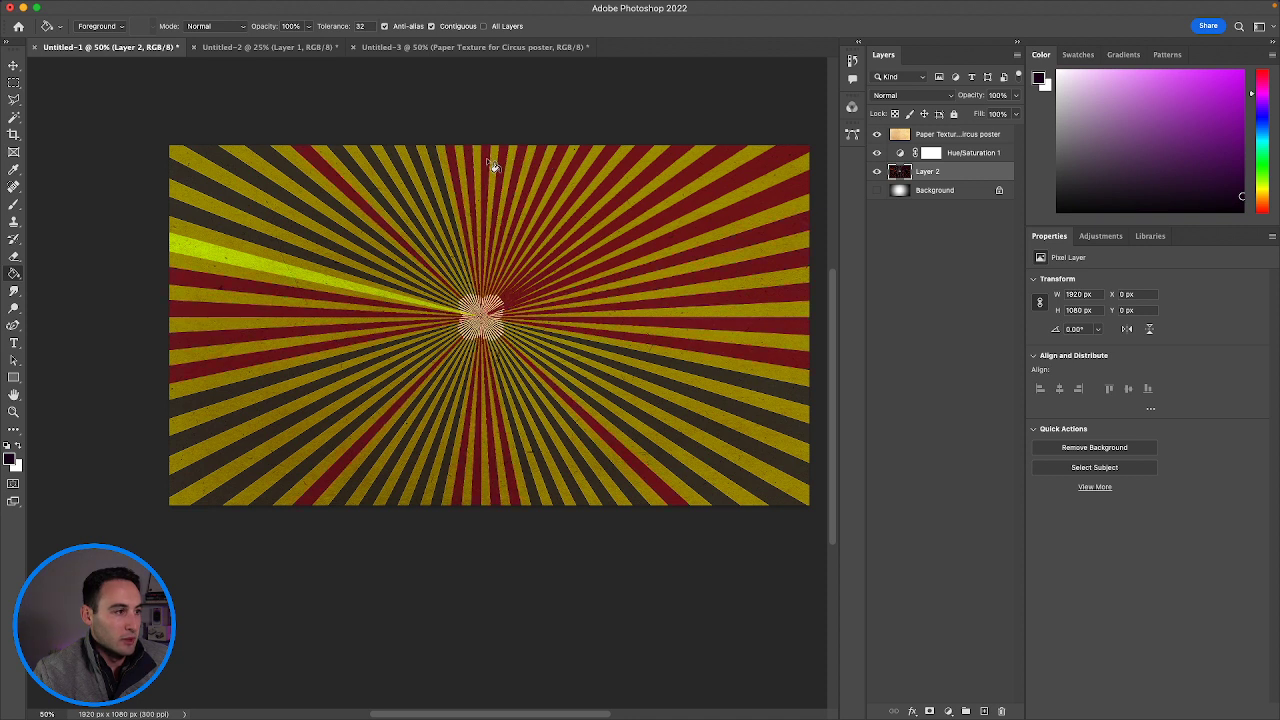
Fill the remaining rays along the left half of the top edge and the bright ray on the upper-left edge with the same purple.
left_click(424, 168)
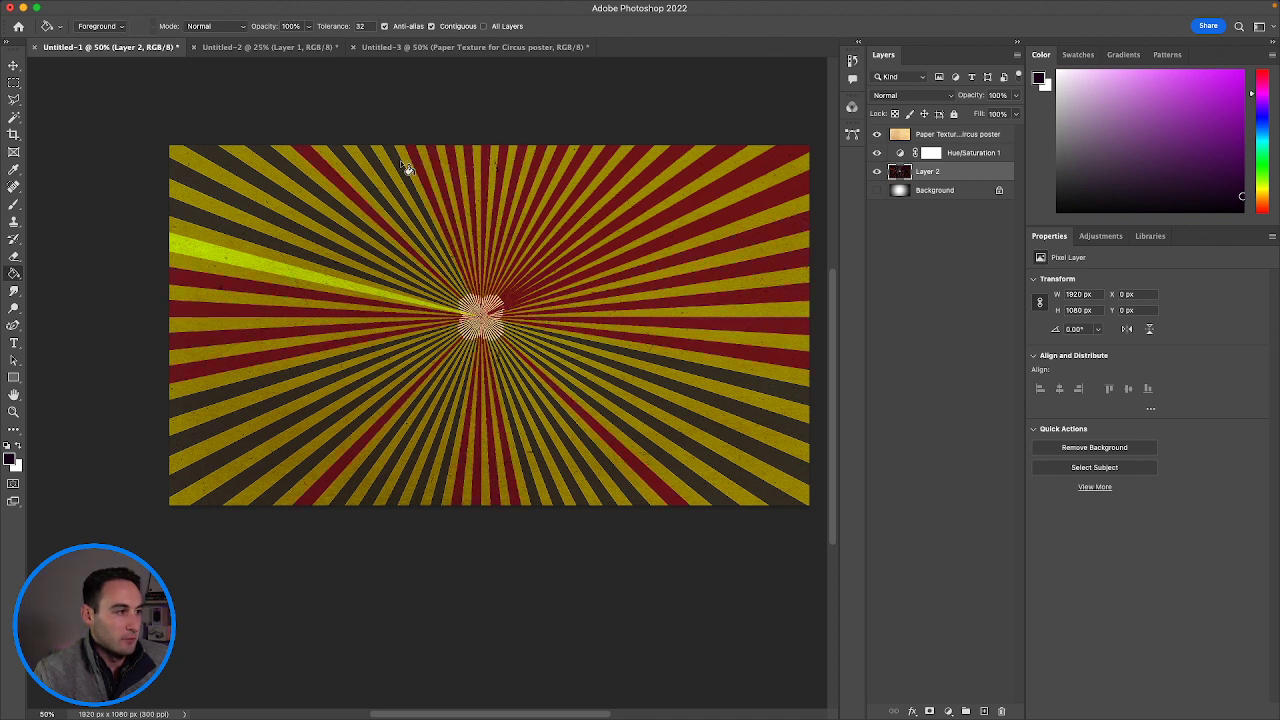
left_click(400, 164)
left_click(380, 168)
left_click(347, 166)
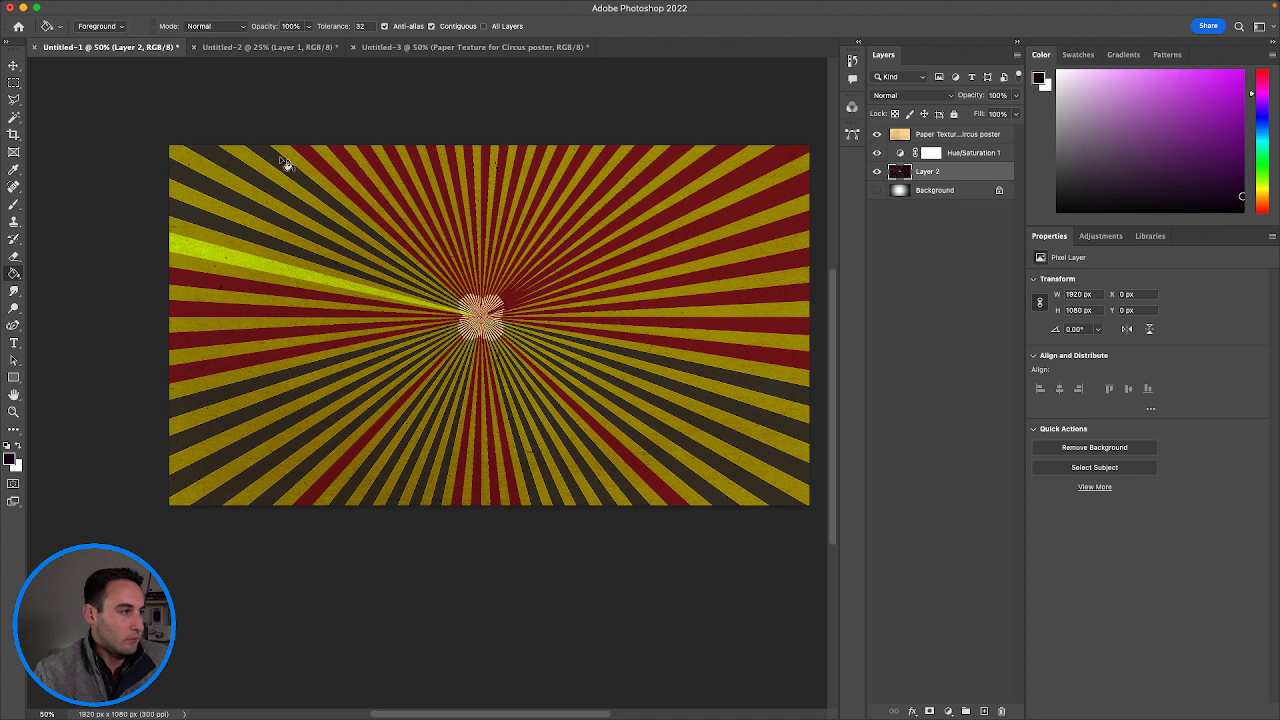
left_click(265, 168)
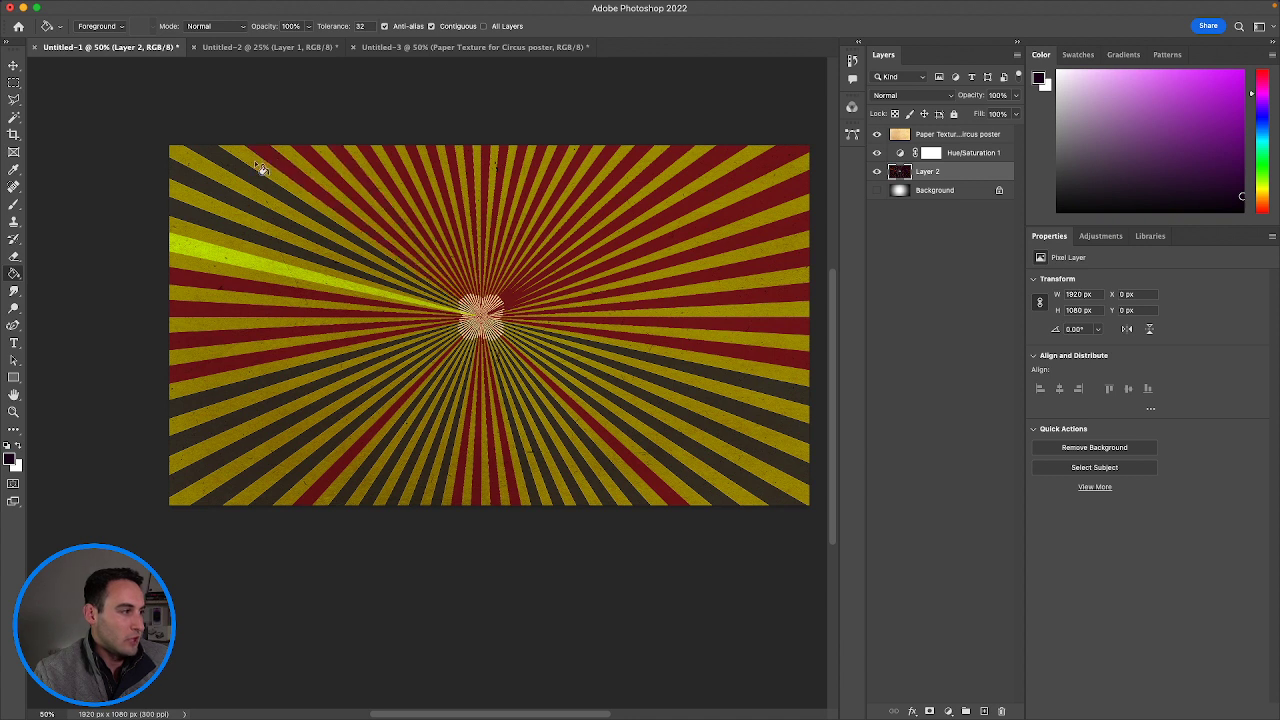
left_click(194, 249)
Fill the dark rays from the image's lower-left edge along the left half of the bottom edge with the same purple.
left_click(199, 418)
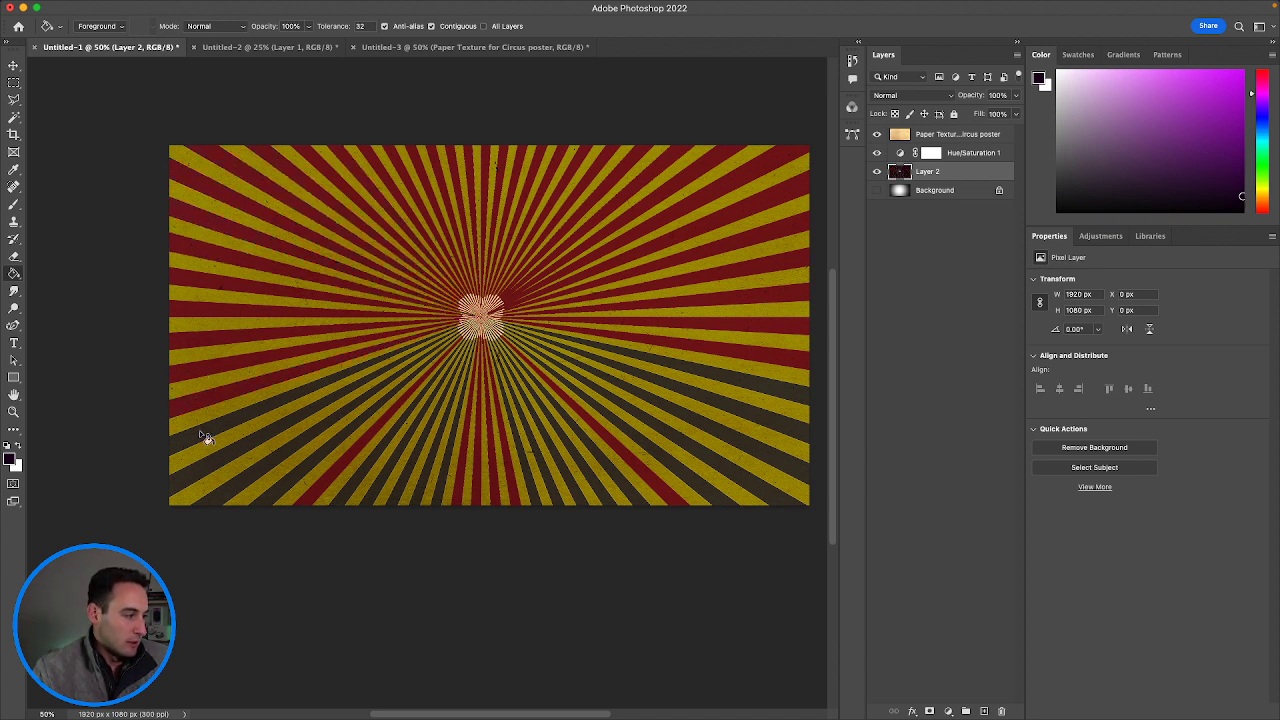
left_click(199, 431)
left_click(226, 450)
left_click(258, 465)
left_click(298, 475)
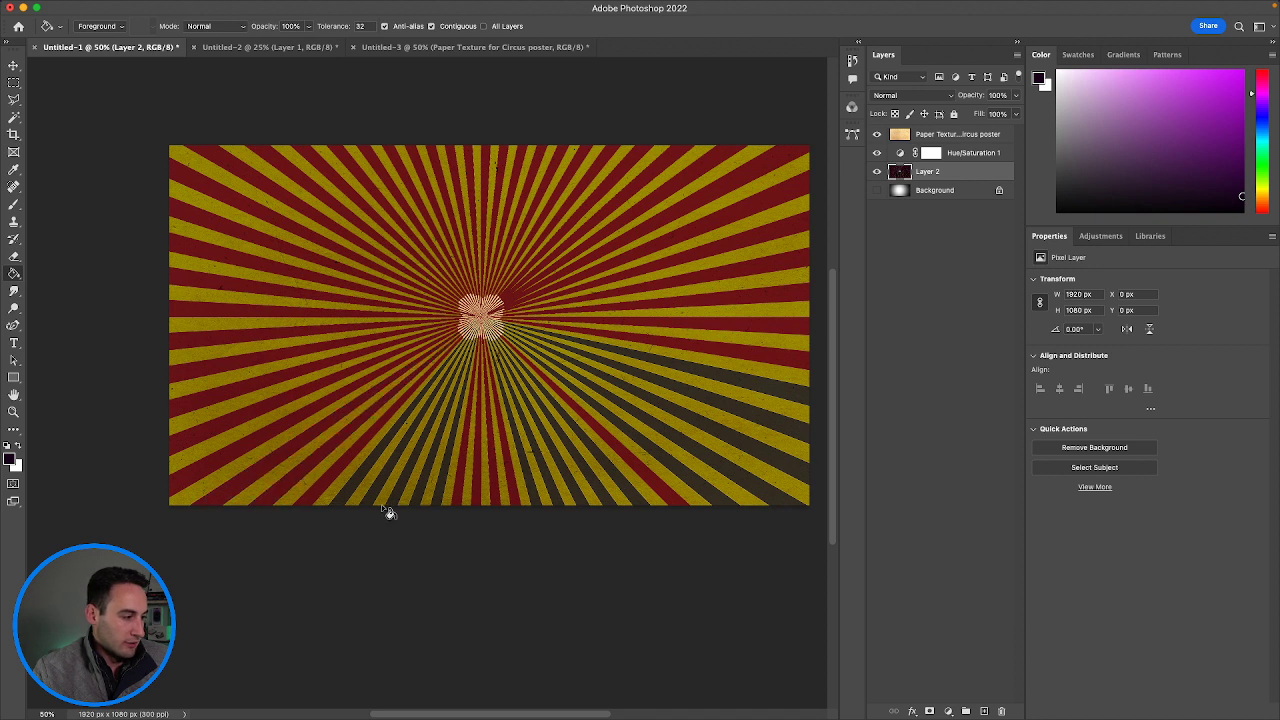
left_click(371, 508)
left_click(396, 508)
left_click(415, 507)
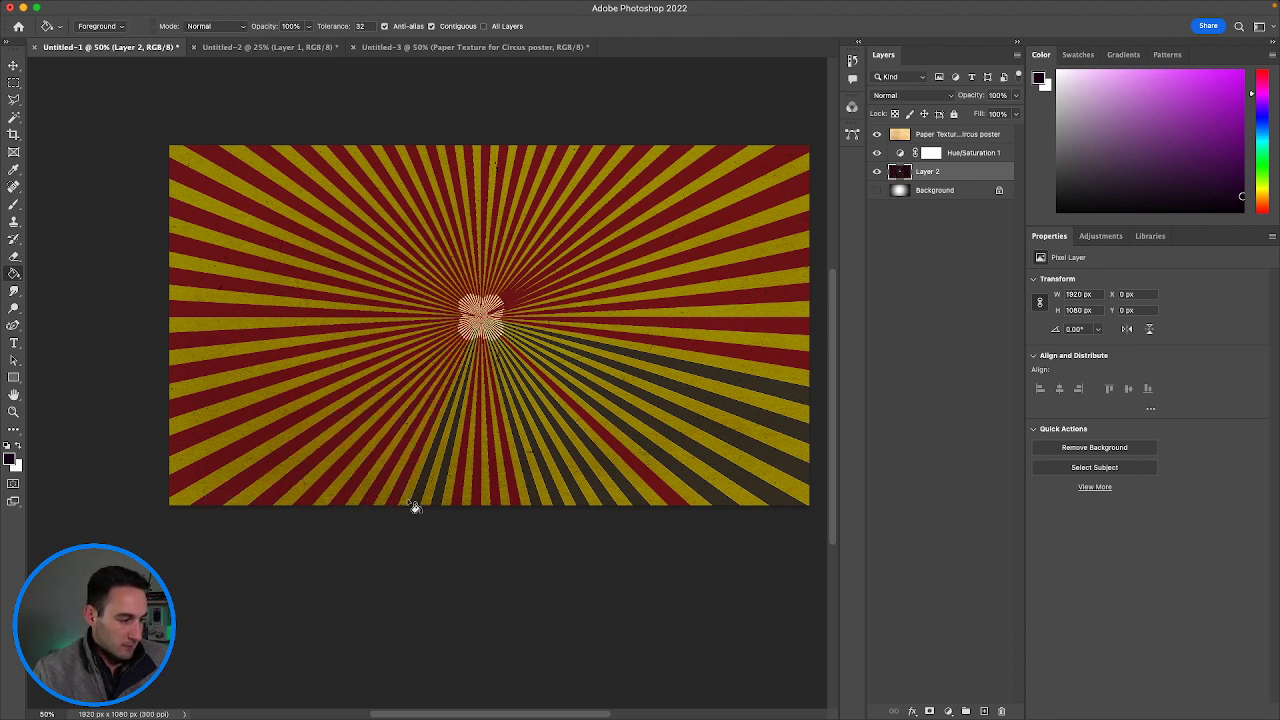
left_click(425, 502)
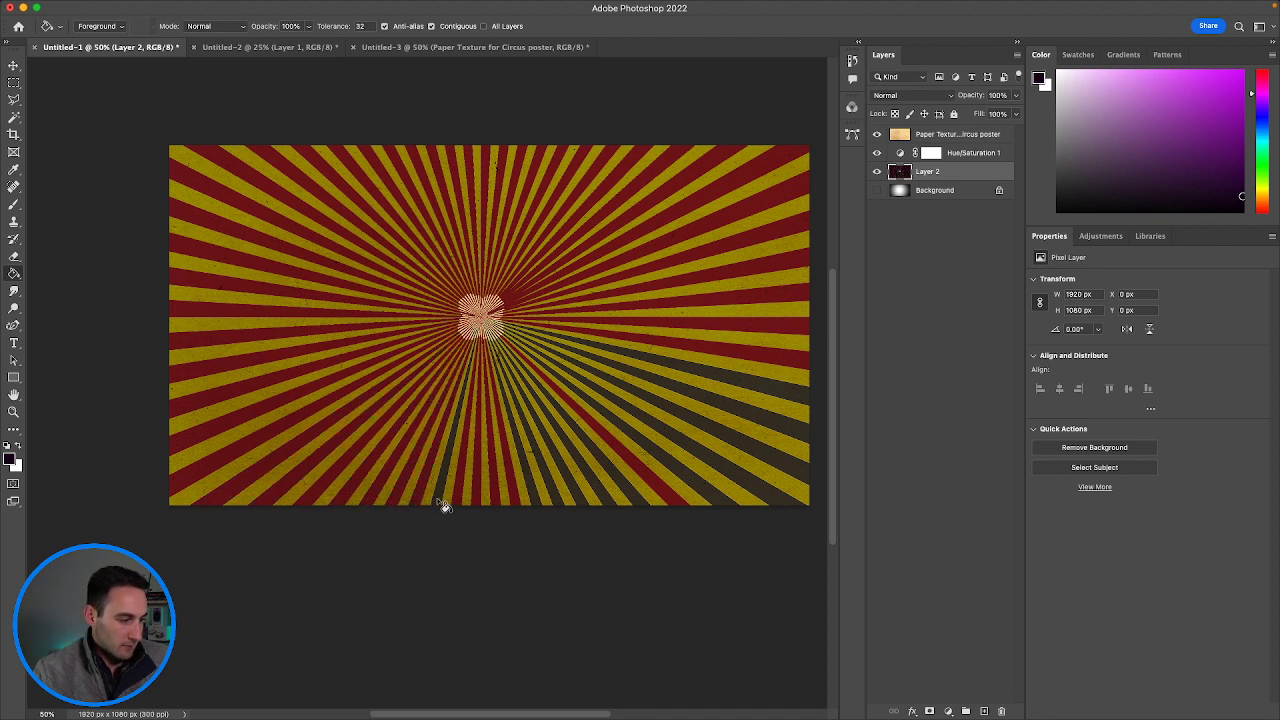
Fill the remaining dark rays along the right half of the bottom edge and up the lower-right edge with the same purple.
left_click(537, 495)
left_click(571, 491)
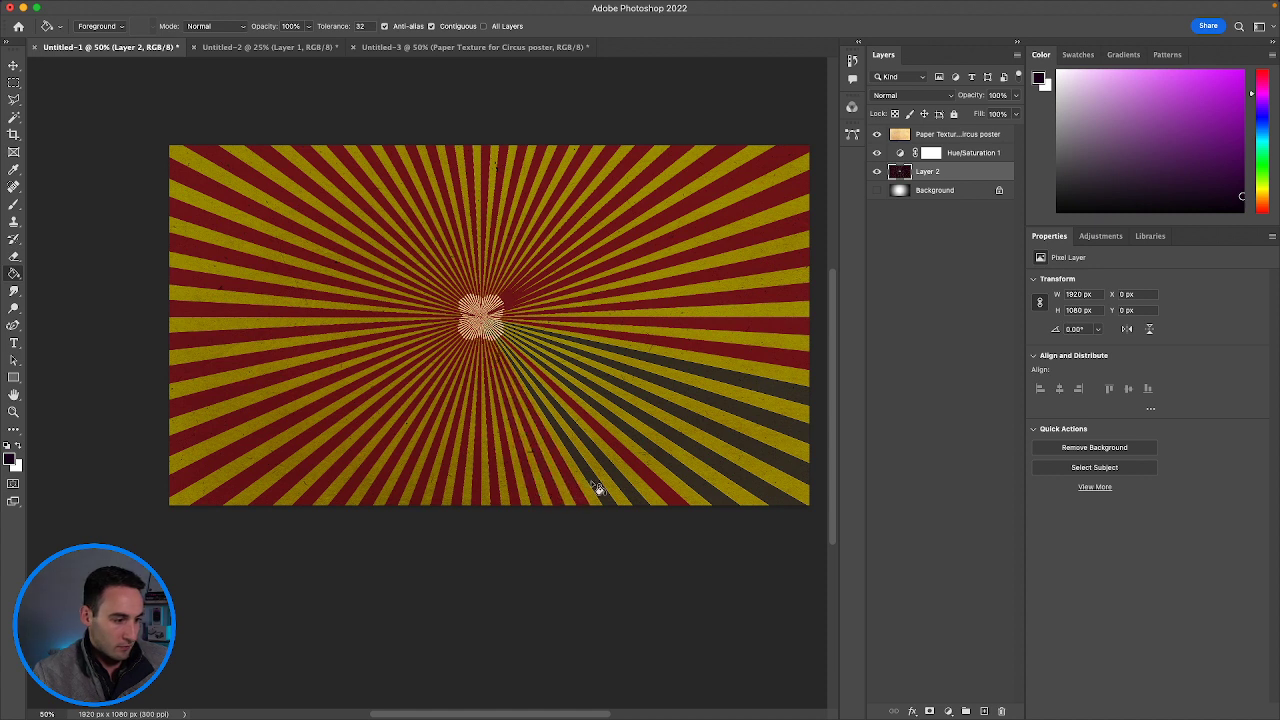
left_click(596, 490)
left_click(621, 487)
left_click(700, 479)
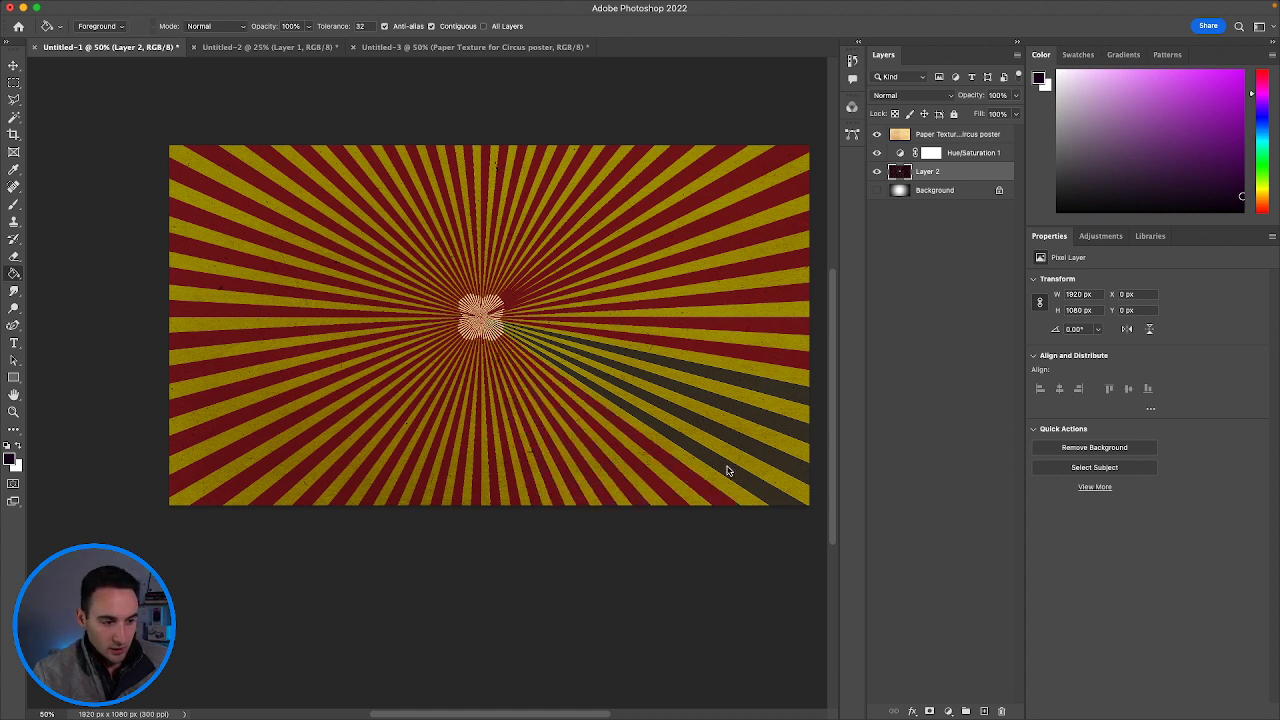
left_click(727, 466)
left_click(770, 414)
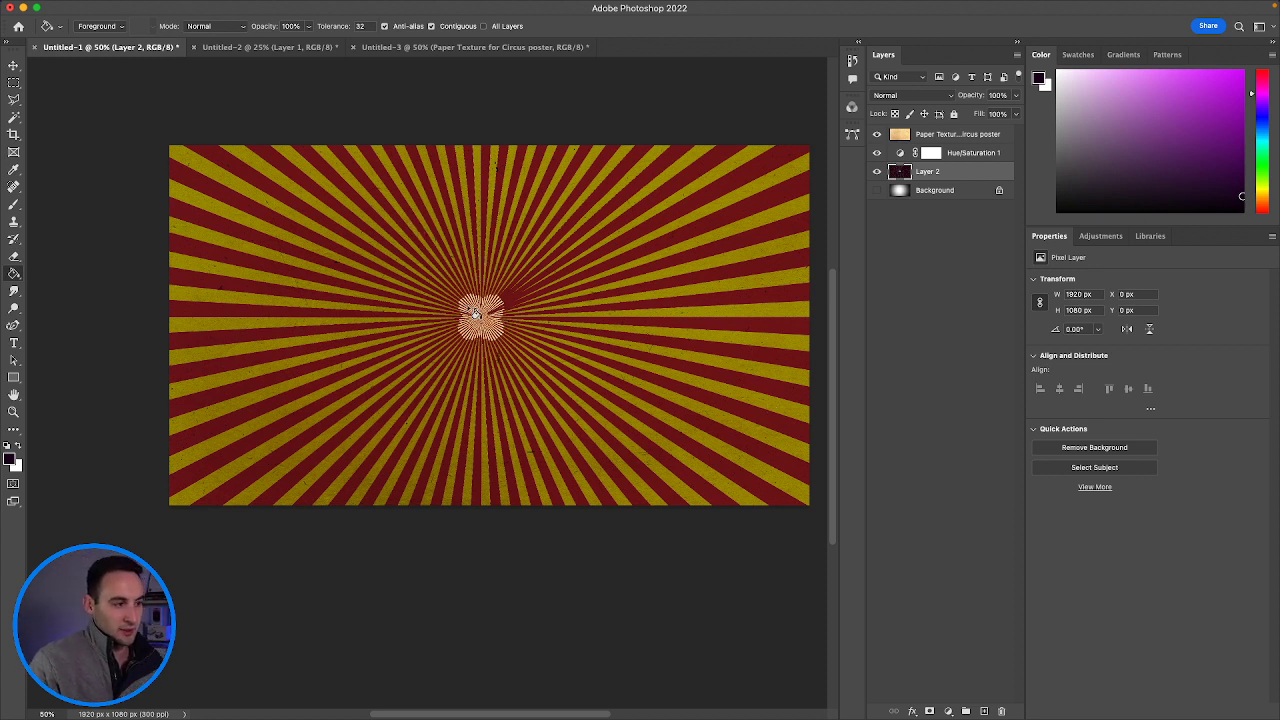
Quick-export the artwork as a PNG named Background-Test into the Art folder.
left_click(103, 8)
mouse_move(250, 196)
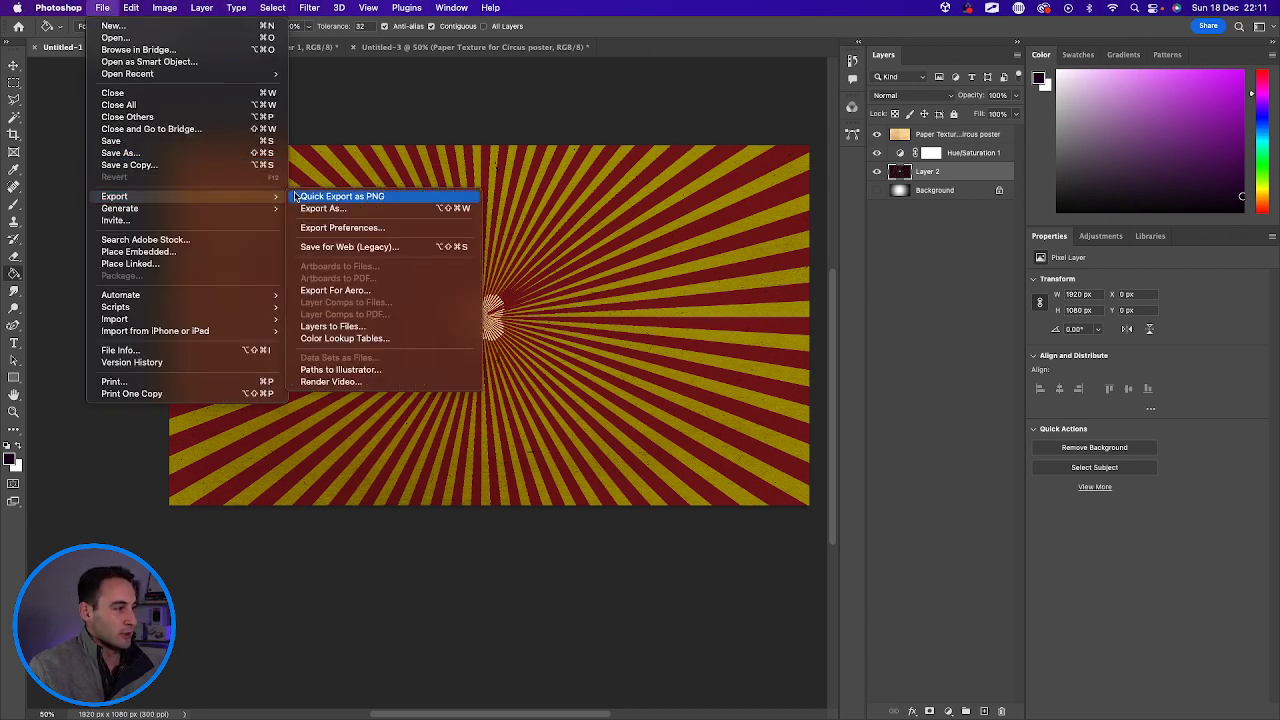
left_click(320, 197)
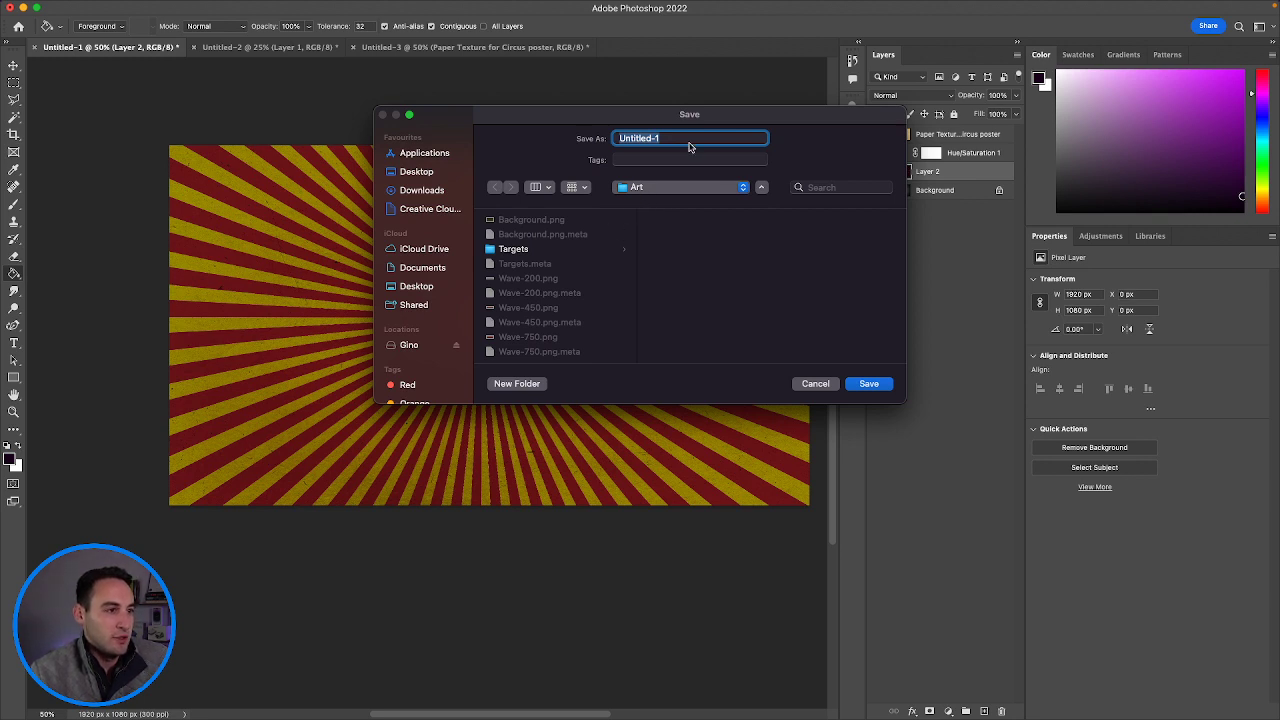
scroll(573, 320, "down", 2)
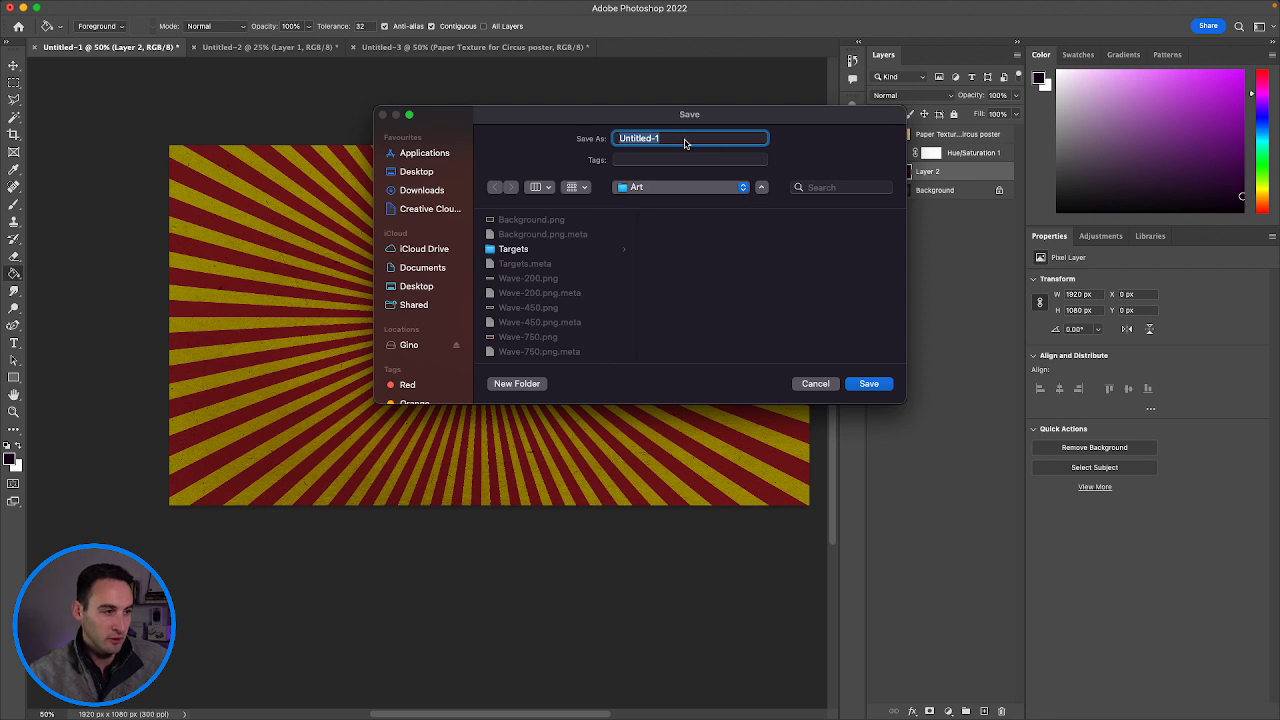
key("BackSpace")
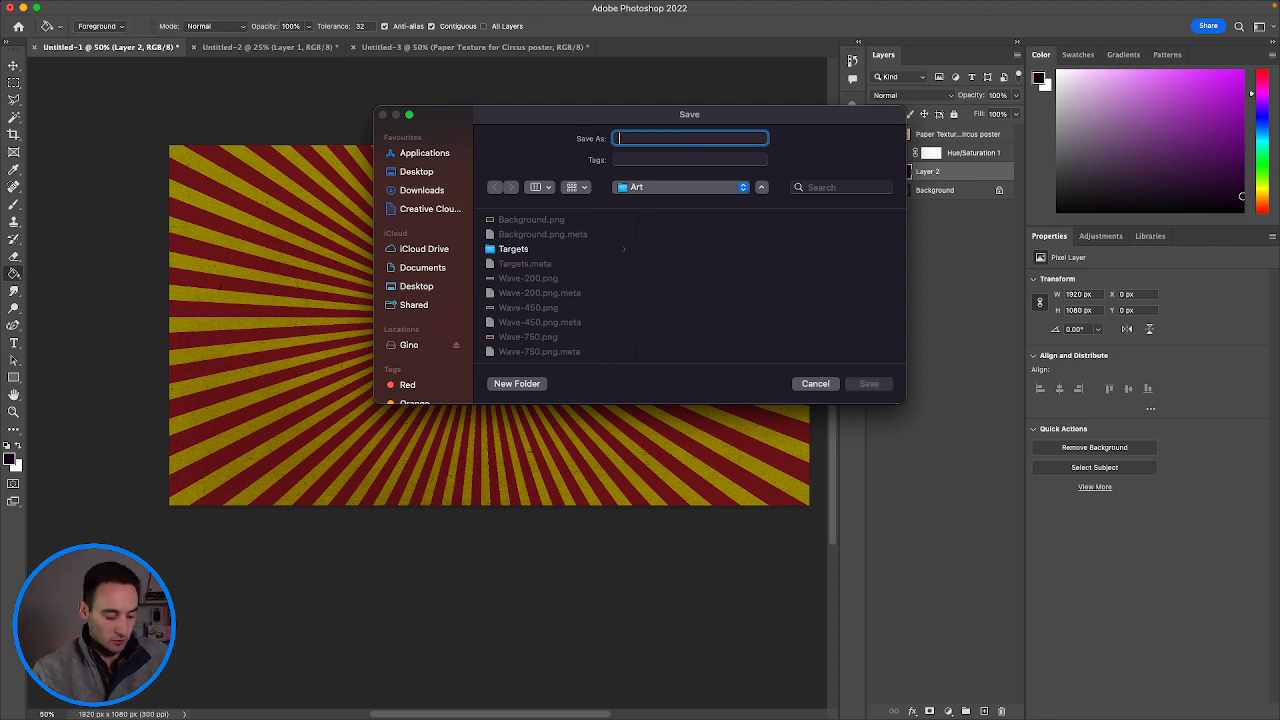
type("Background-Test")
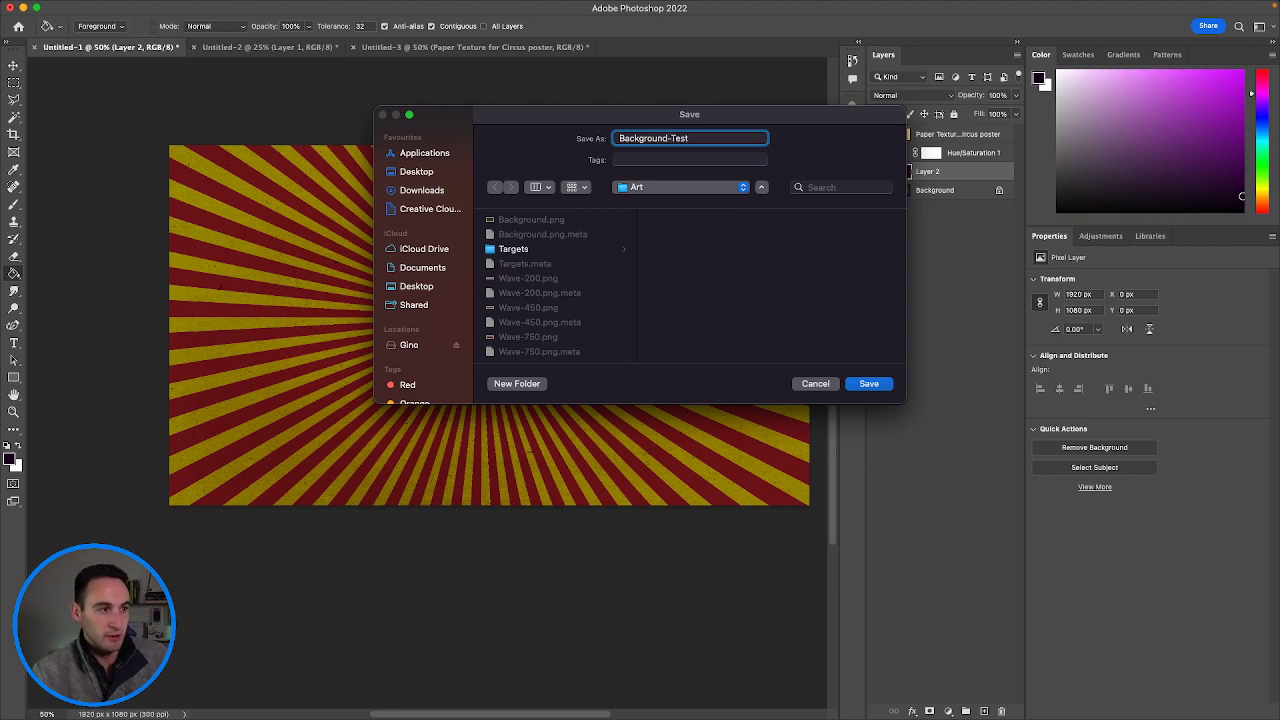
key("Return")
Switch to Unity and assign the Background-Test sprite to the Background object's Sprite Renderer, showing the whole game view.
key("super+Tab")
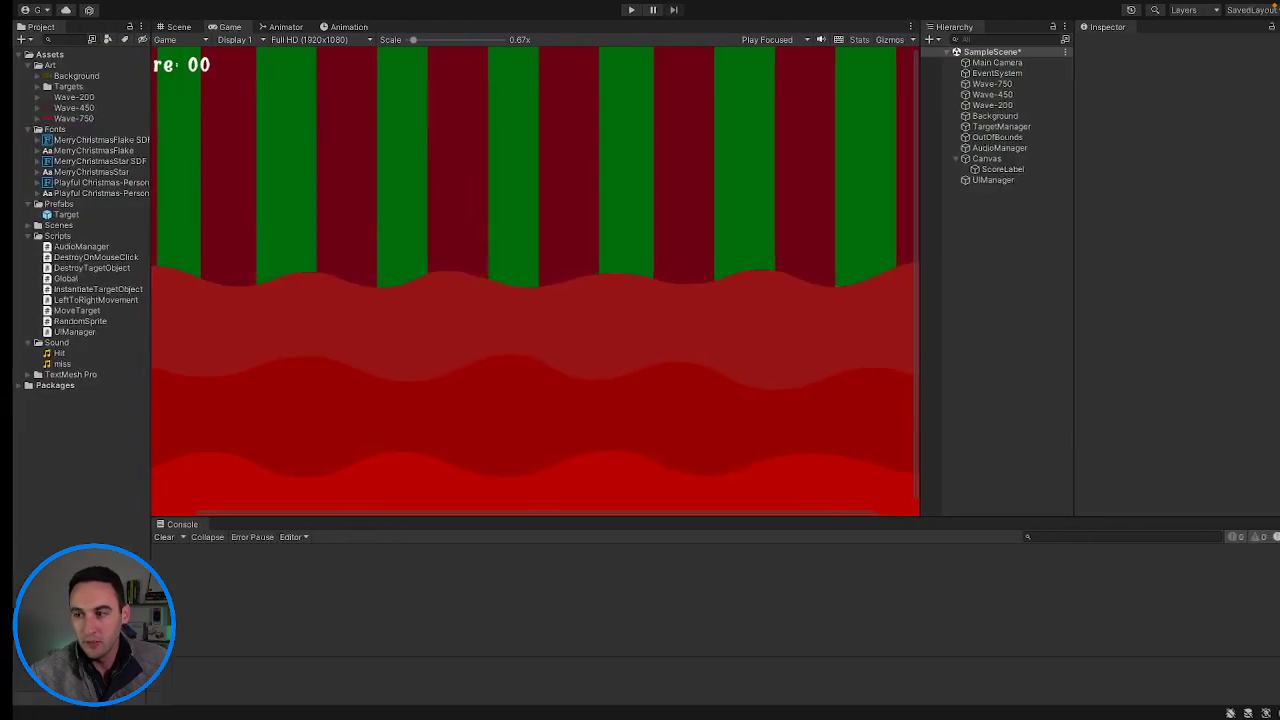
left_click(990, 116)
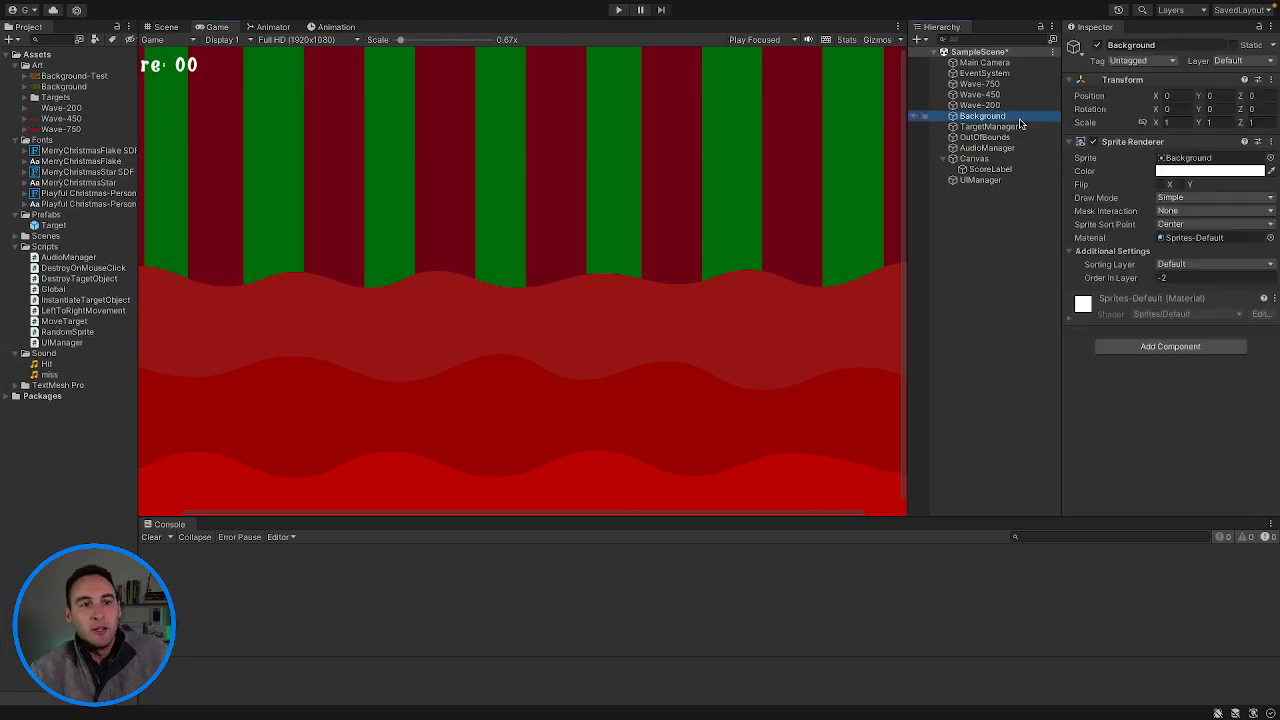
left_click(1267, 158)
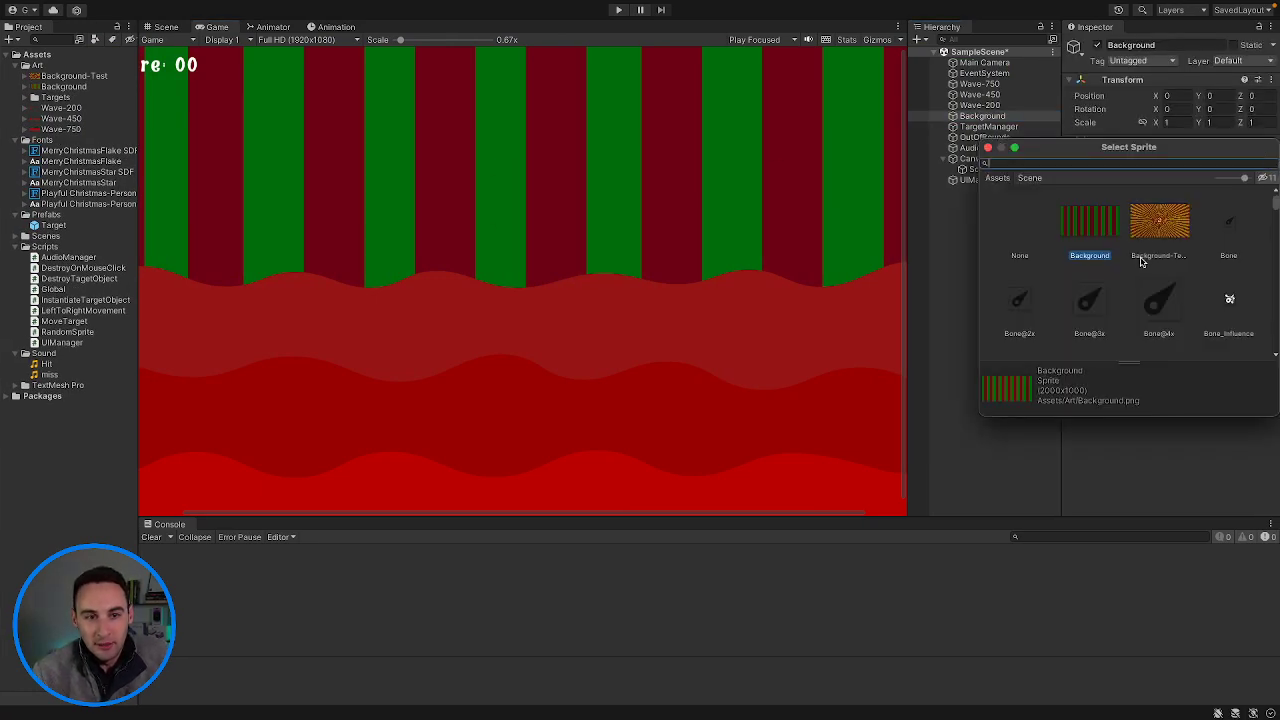
left_click(1173, 223)
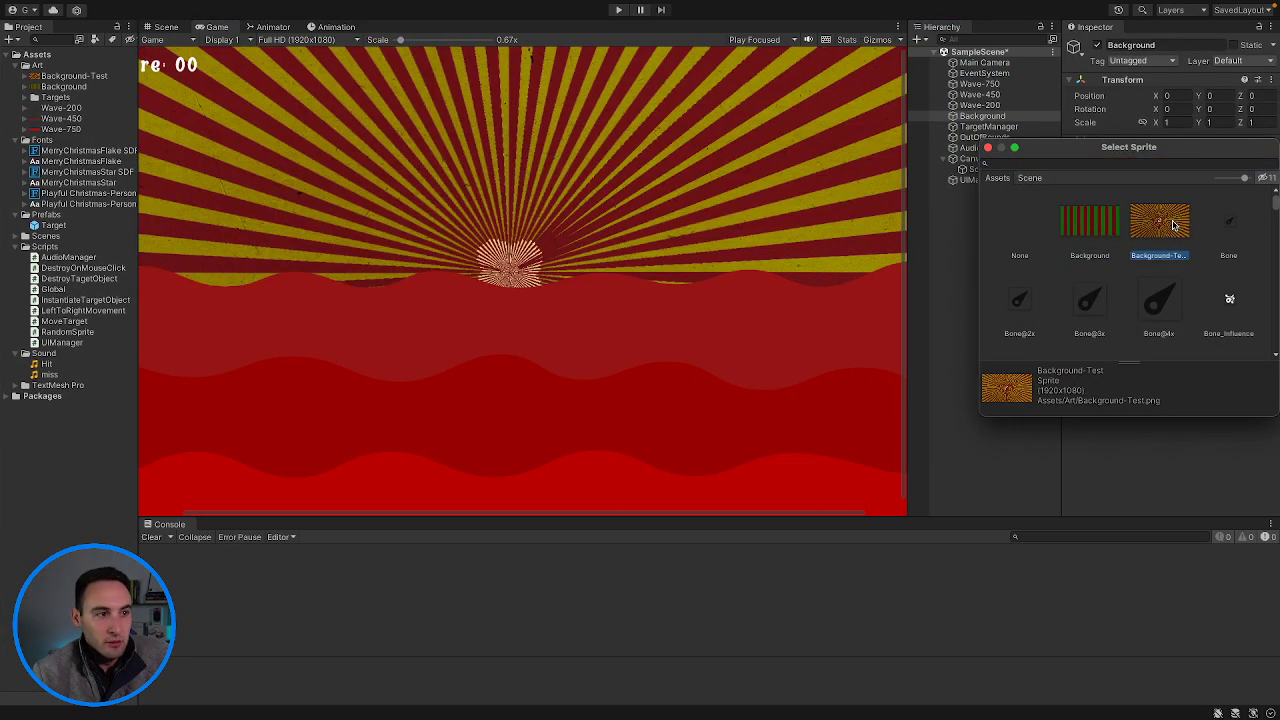
left_click(988, 148)
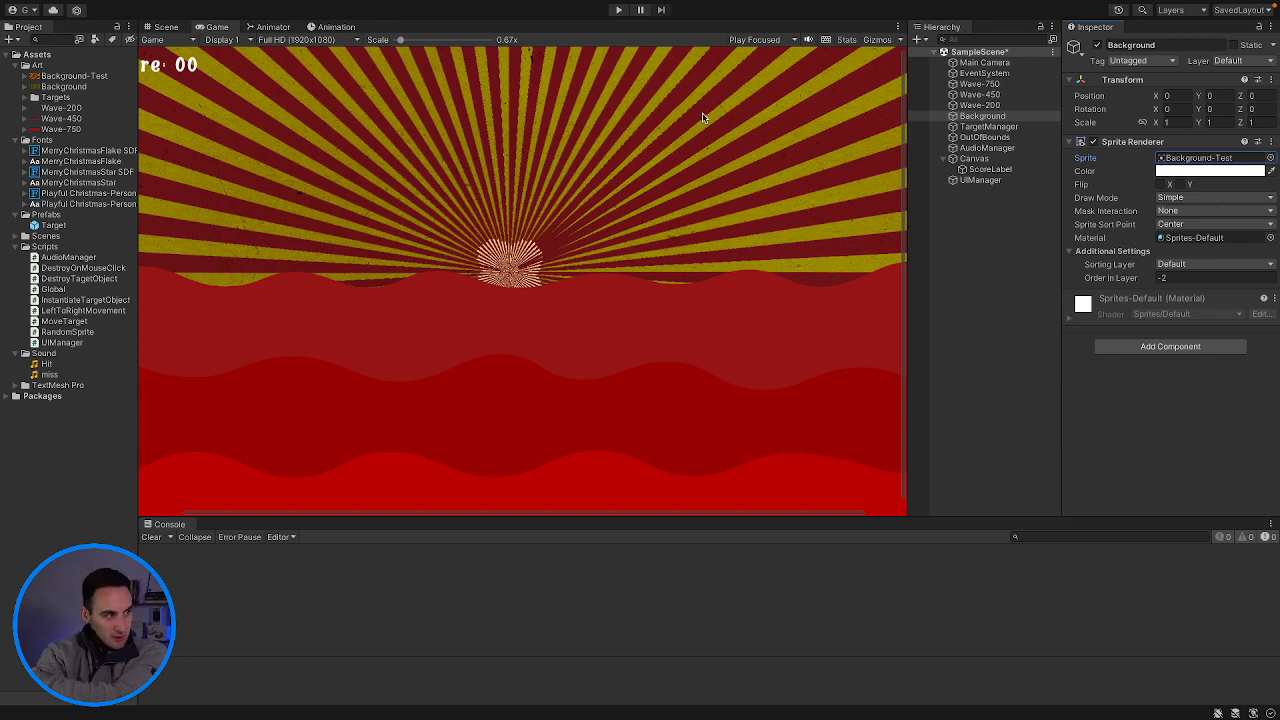
scroll(656, 205, "down", 1)
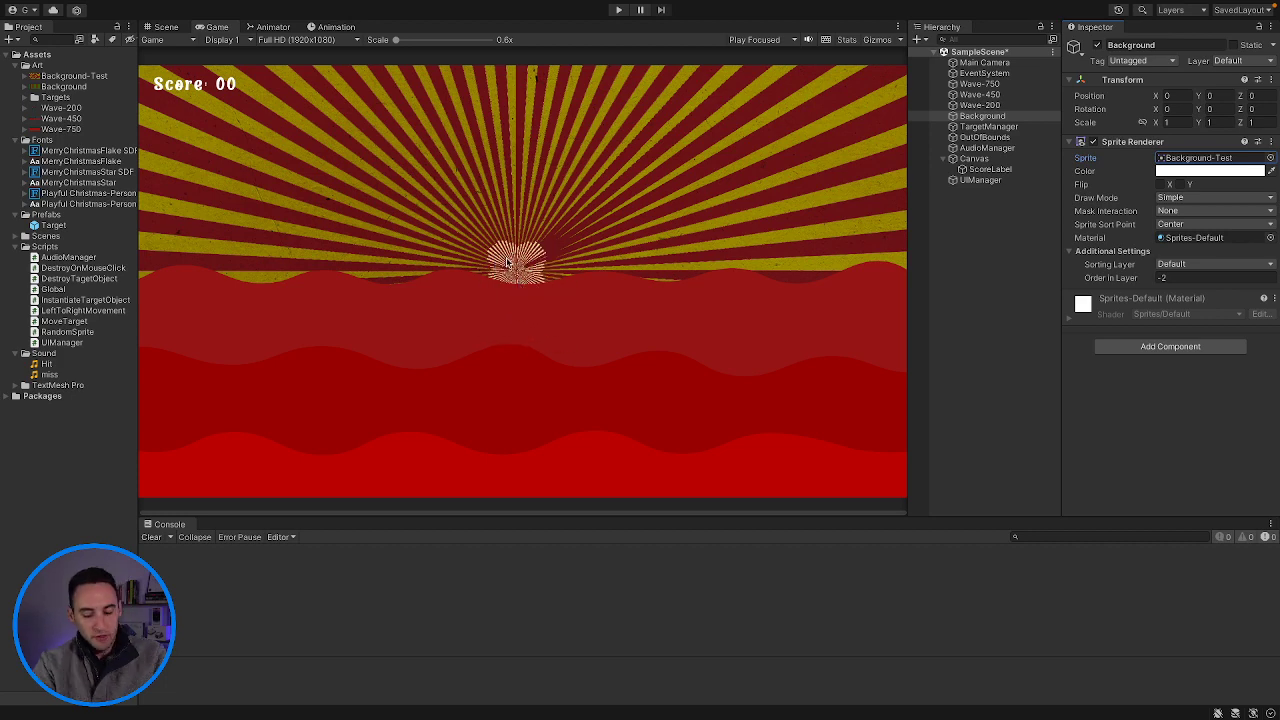
Switch back to Photoshop and the sunburst document.
key("ctrl+Up")
left_click(622, 260)
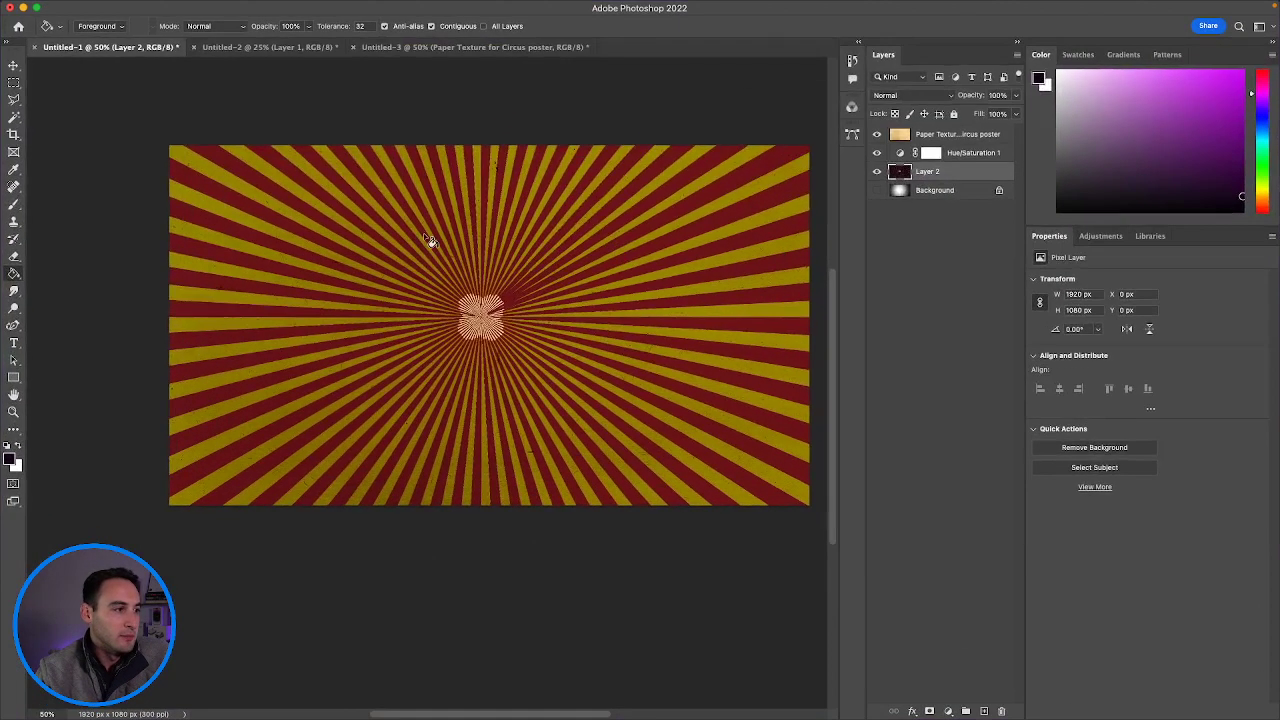
scroll(429, 243, "up", 3)
scroll(429, 243, "right", 3)
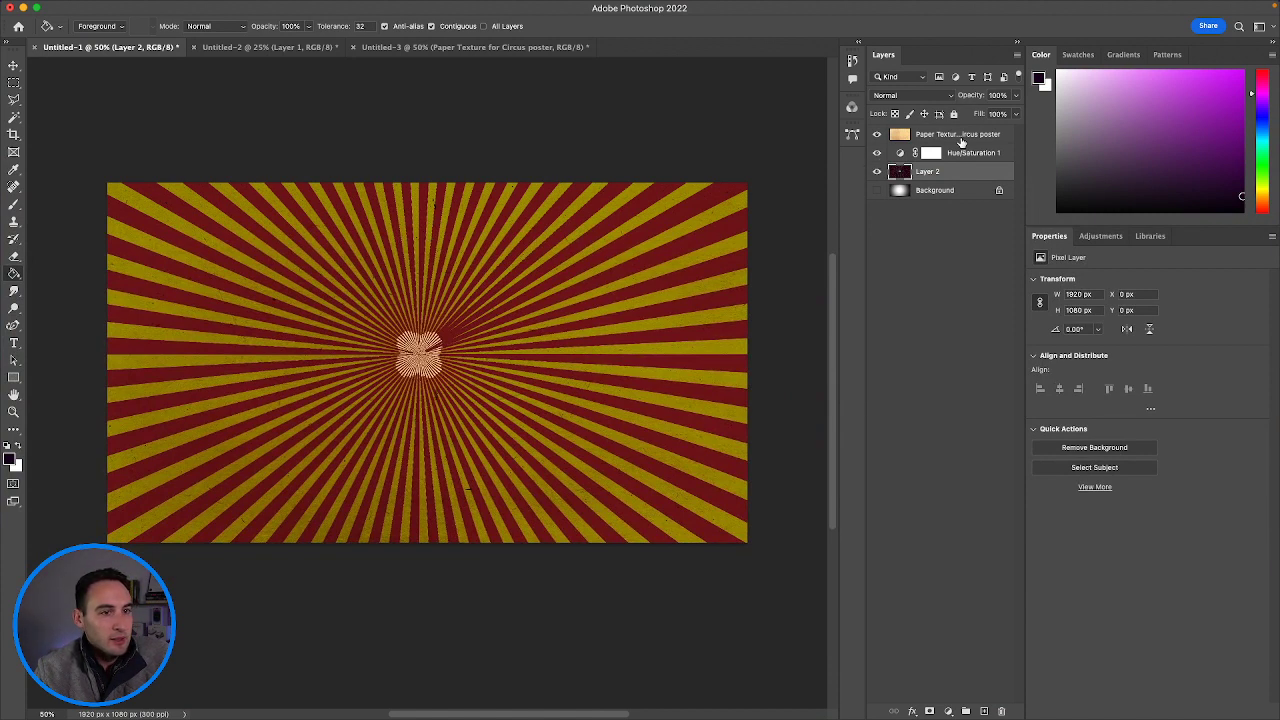
Try the Polar Coordinates distortion on Layer 2 with Rectangular to Polar, previewing it at 25%.
mouse_move(344, 3)
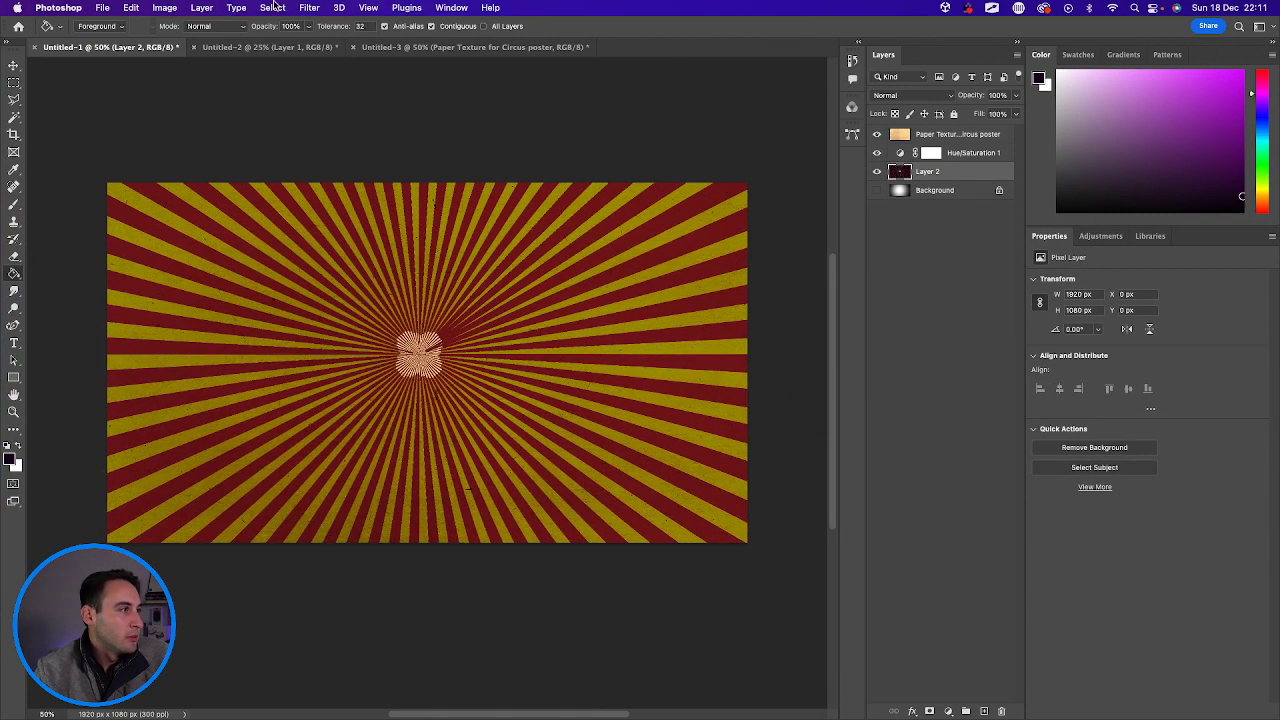
left_click(308, 8)
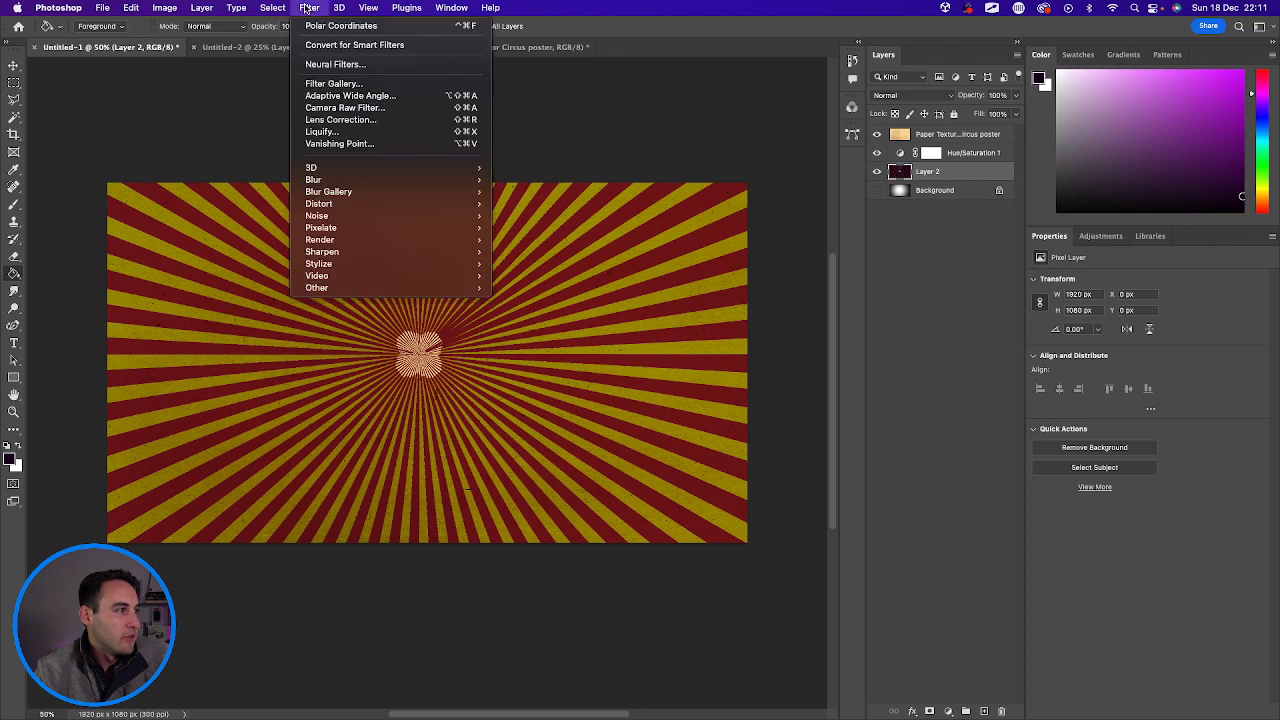
mouse_move(350, 204)
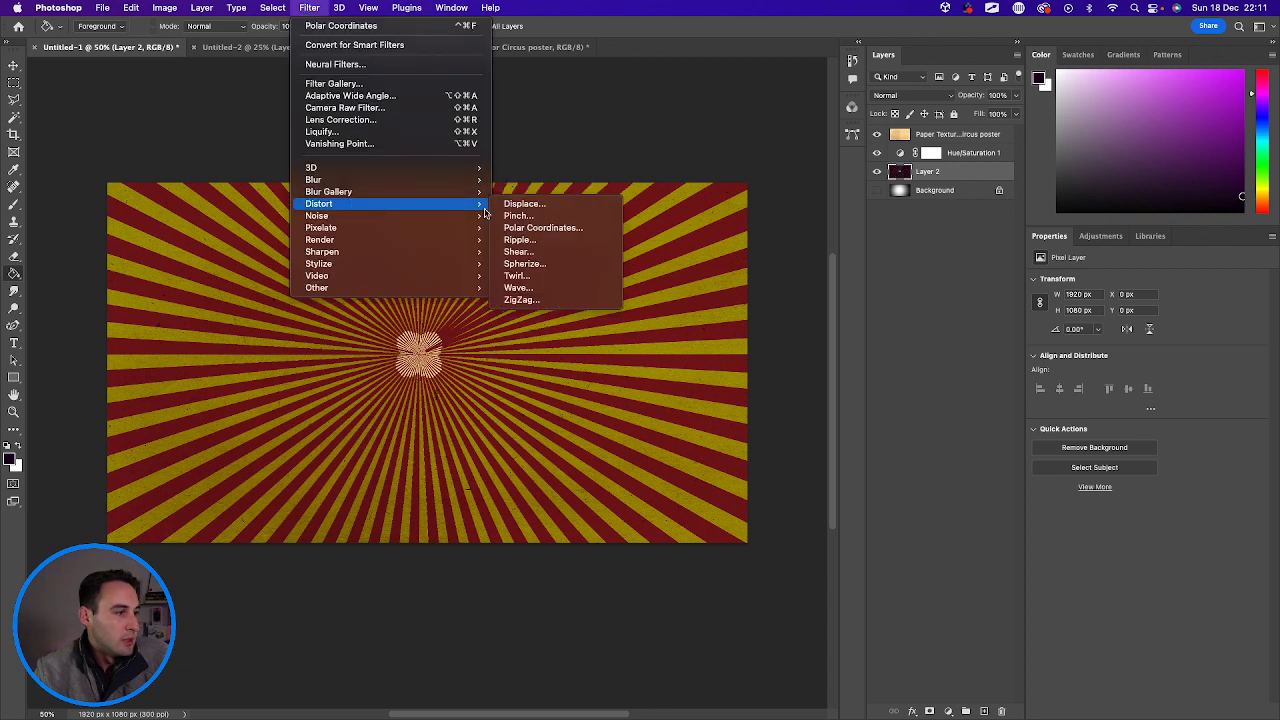
left_click(536, 229)
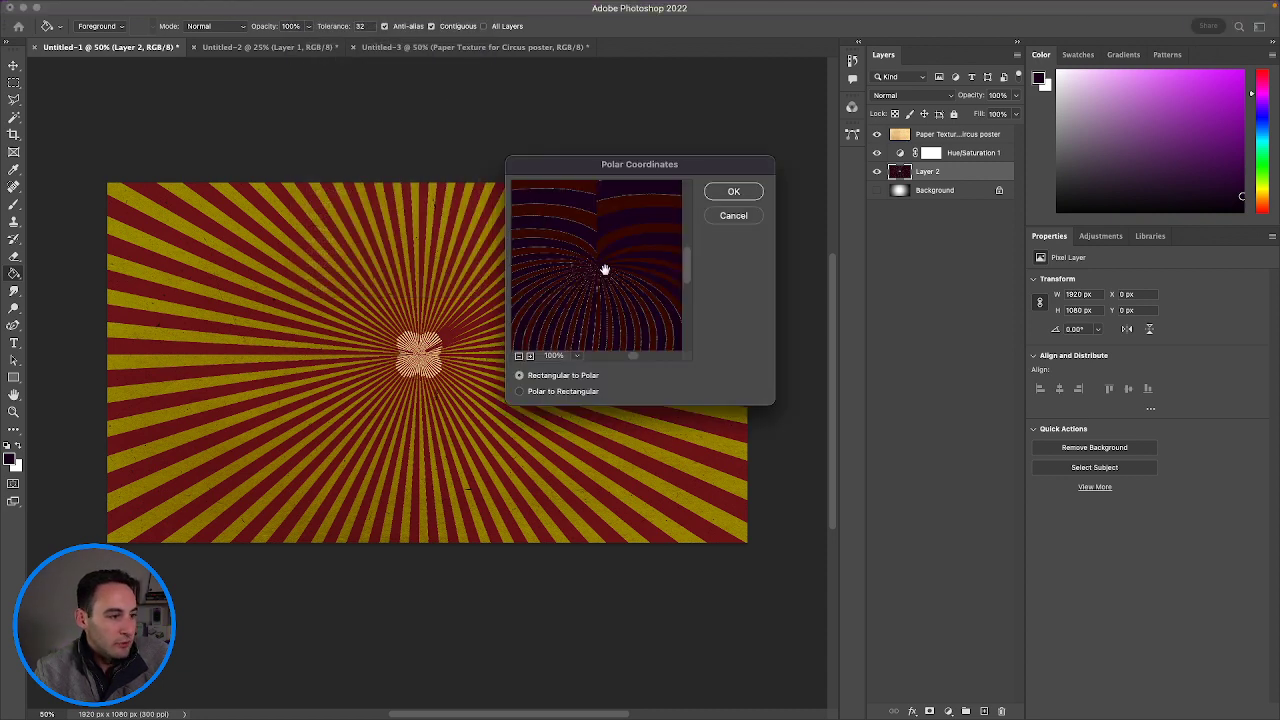
left_click_drag(635, 360, 630, 360)
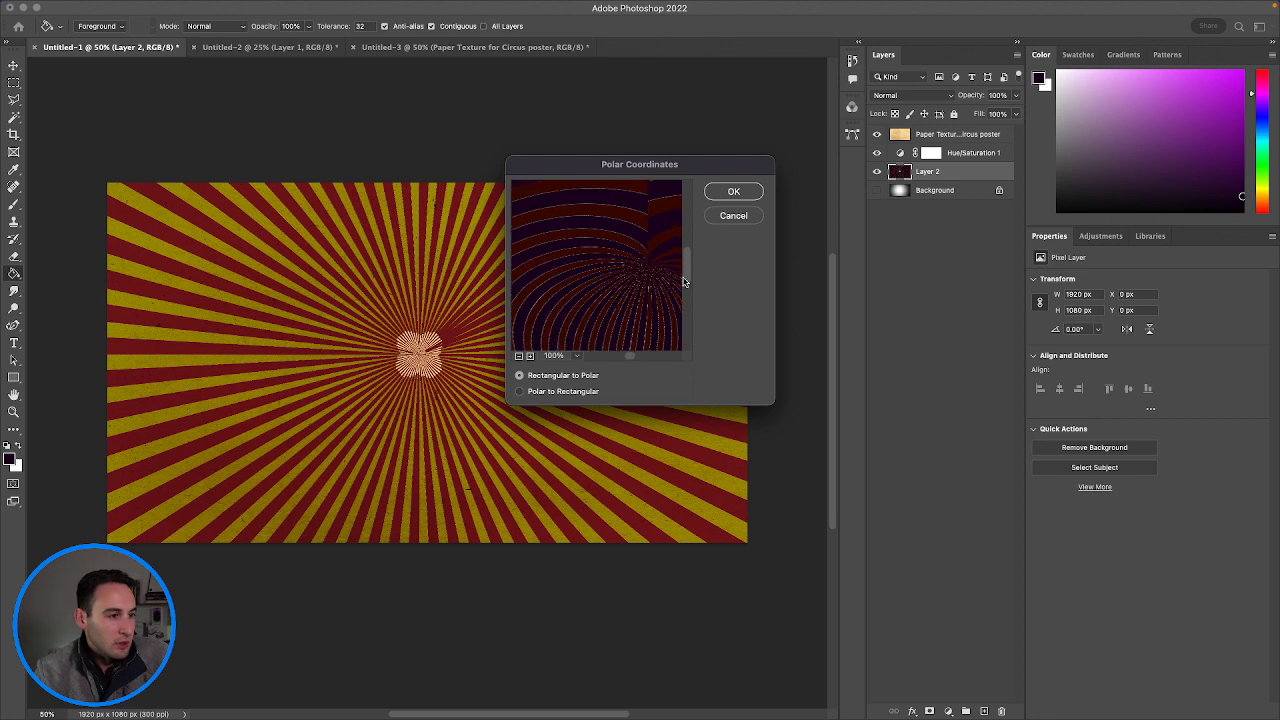
mouse_move(687, 275)
left_mouse_down()
mouse_move(687, 257)
mouse_move(685, 316)
mouse_move(687, 271)
left_mouse_up()
left_click(577, 356)
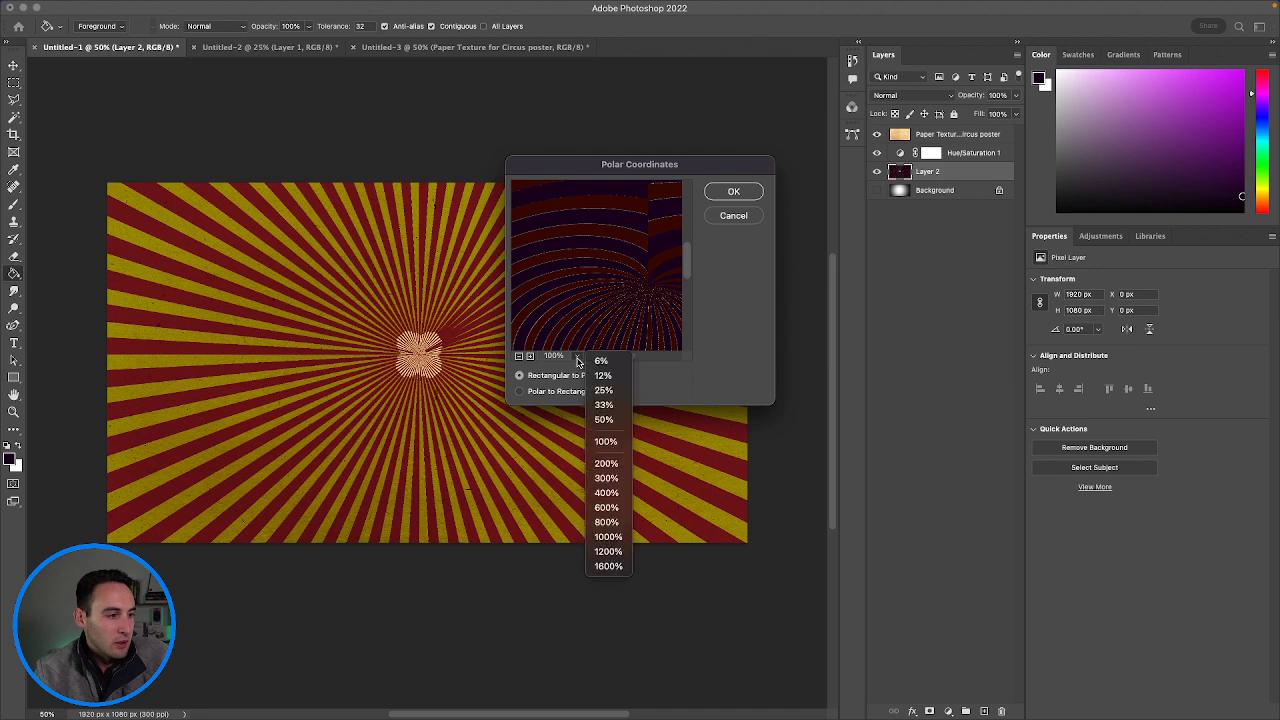
left_click(612, 392)
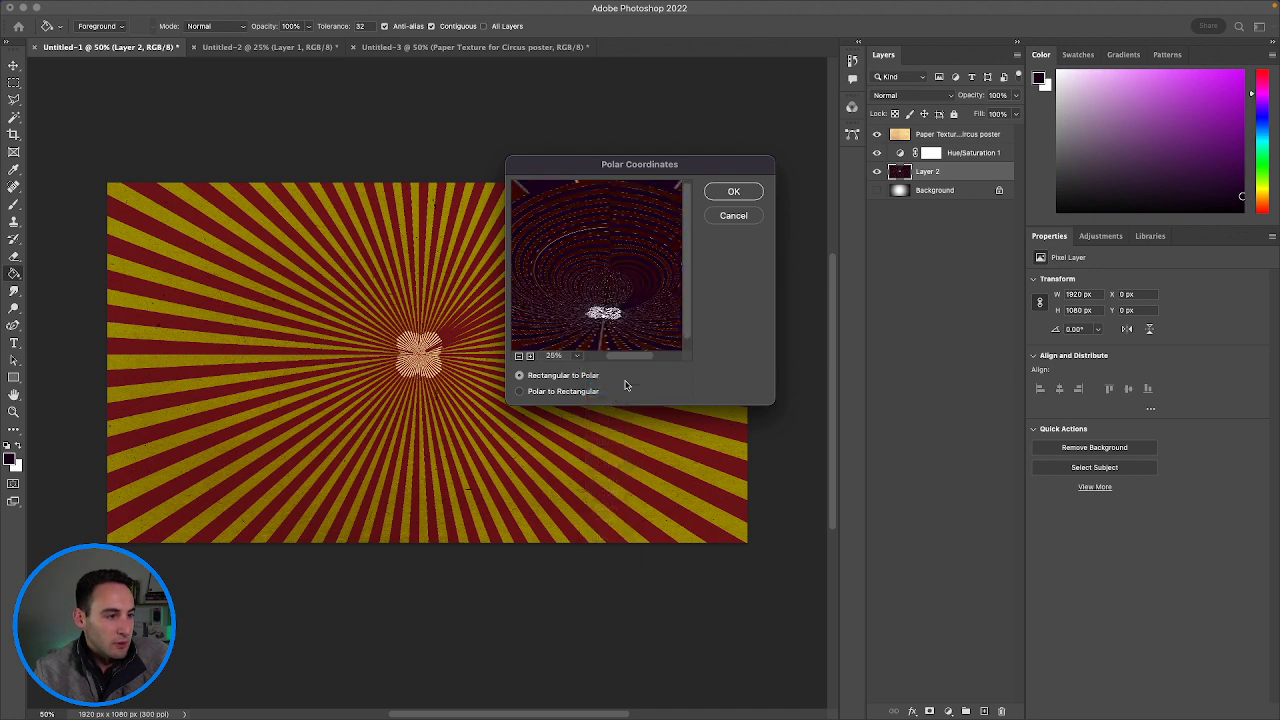
left_click(727, 192)
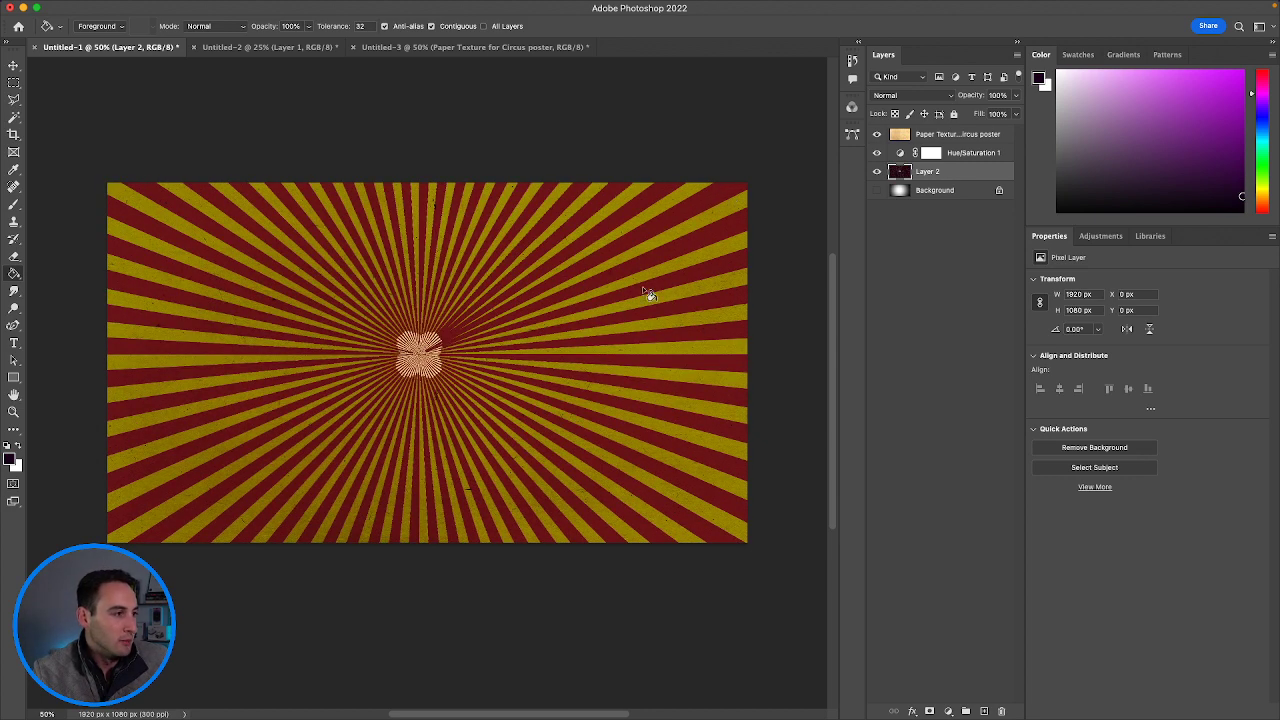
Try the Rectangular to Polar distortion at full effect on the sunburst in Layer 2, and undo it.
left_click(309, 7)
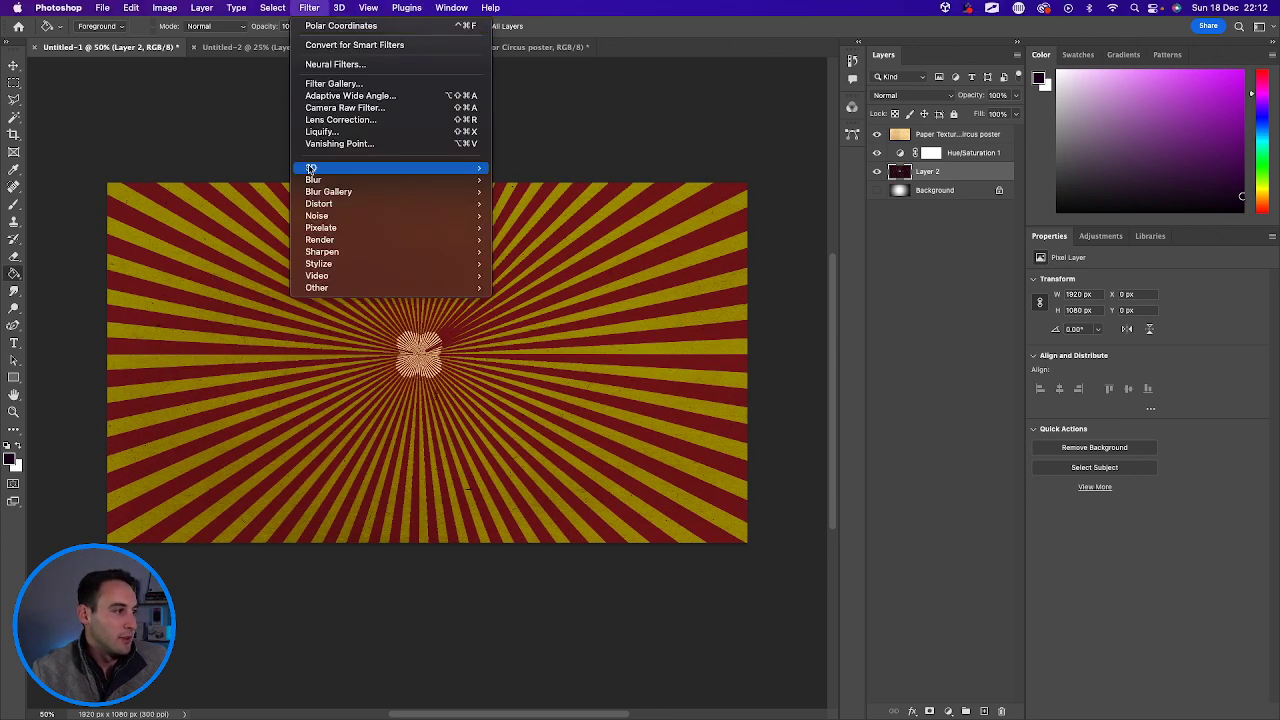
mouse_move(409, 203)
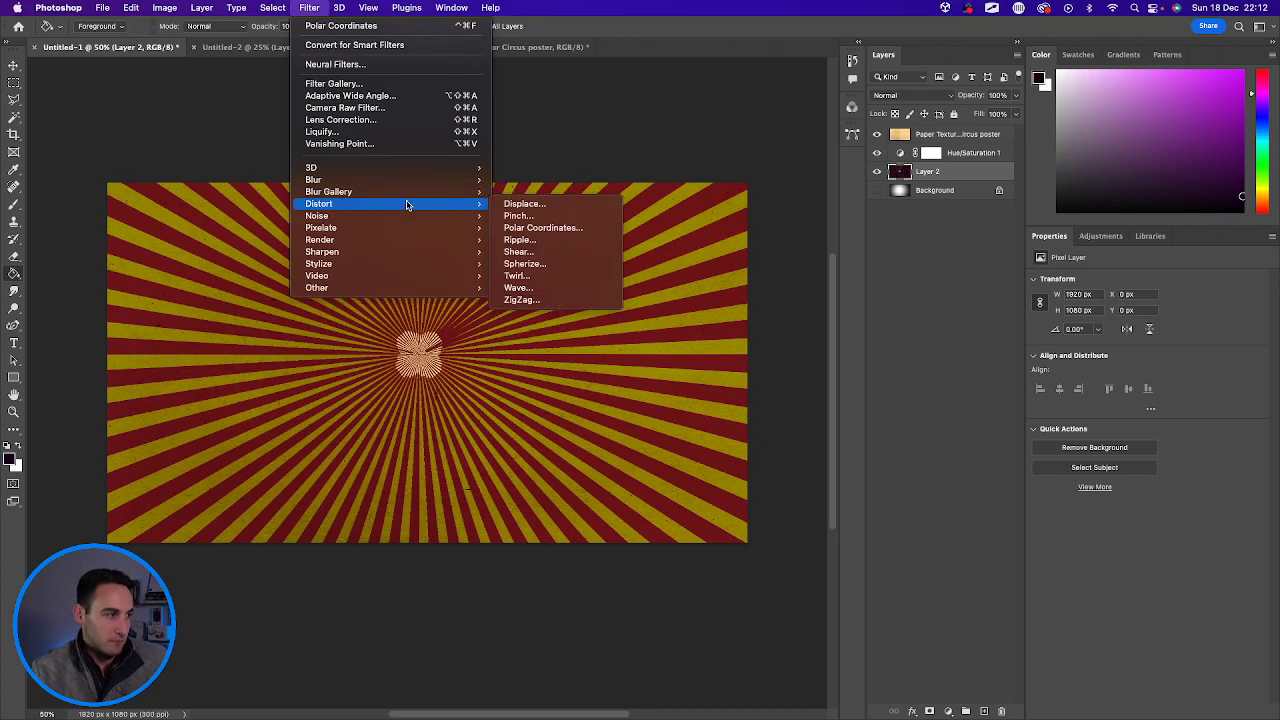
left_click(537, 228)
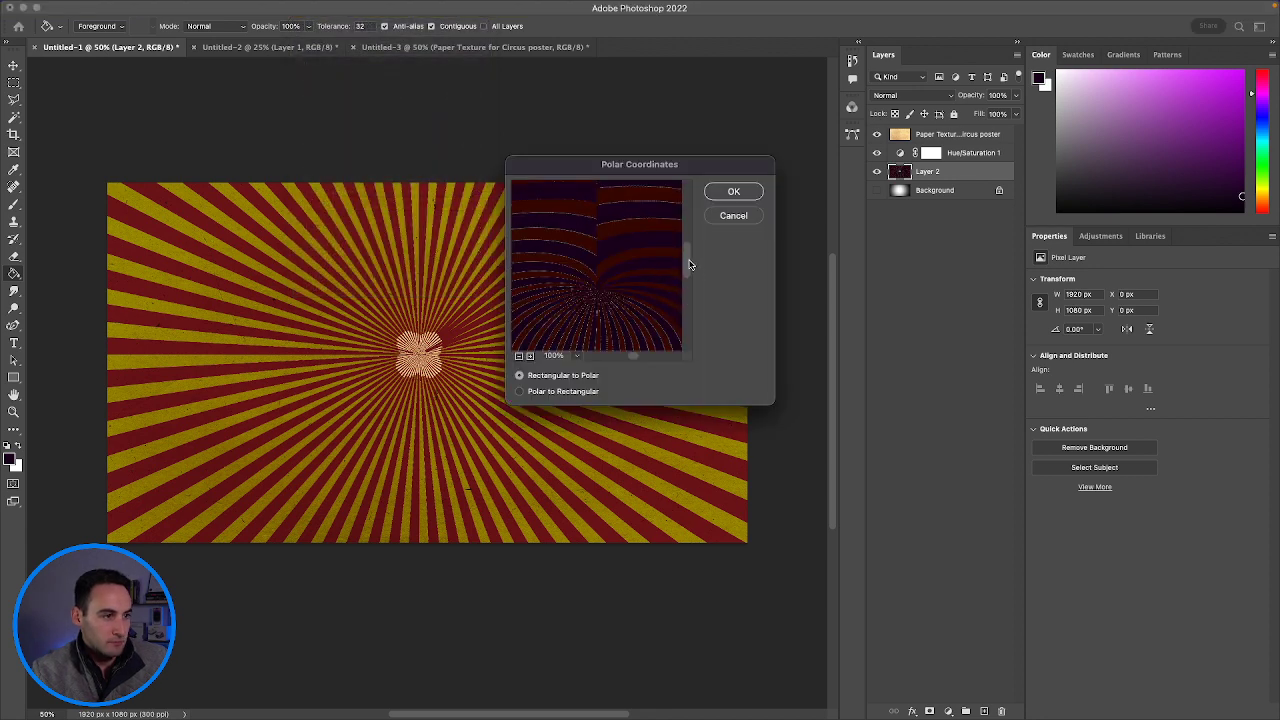
left_click_drag(689, 265, 687, 328)
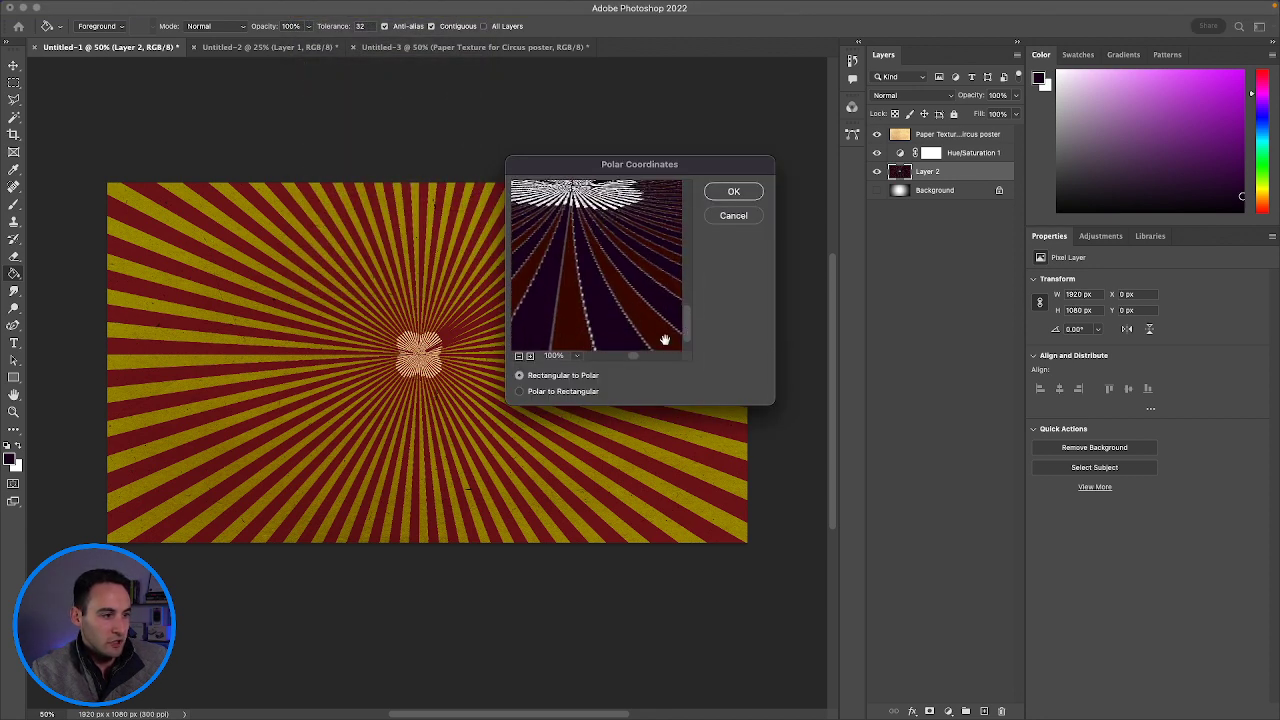
left_click(519, 356)
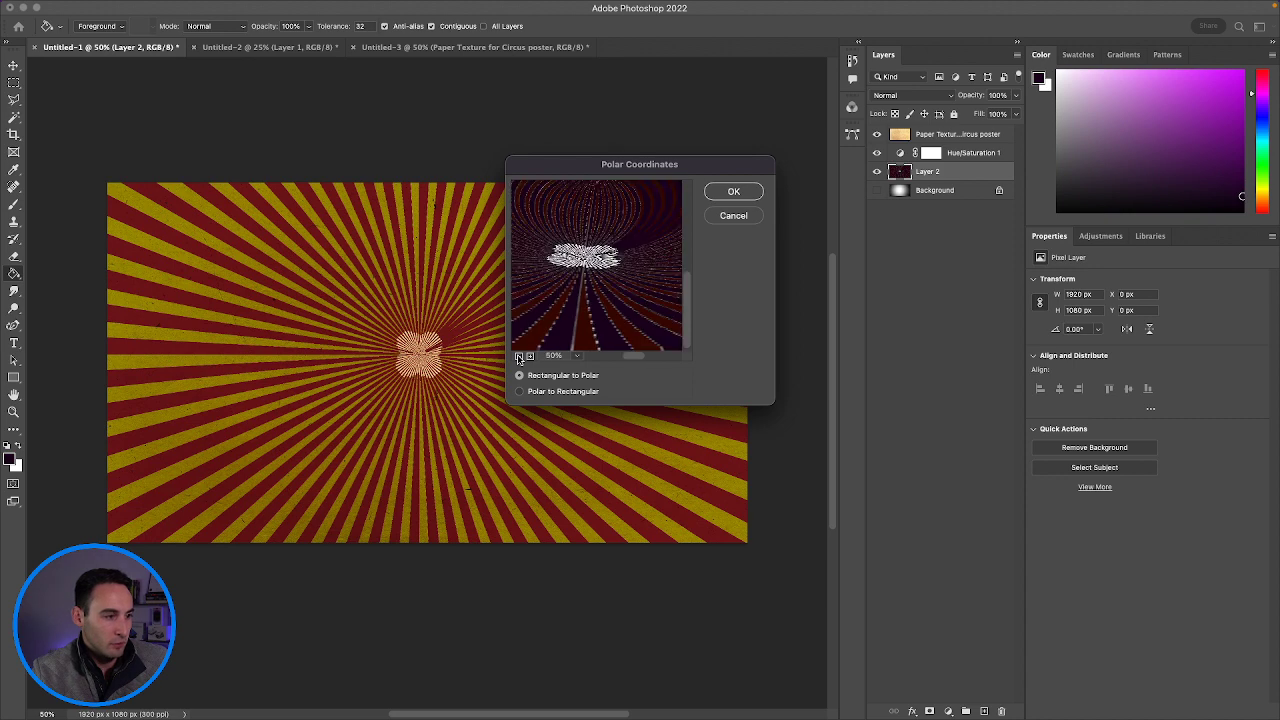
left_click(519, 356)
left_click(519, 356)
left_click(519, 356)
left_click(519, 356)
left_click(519, 356)
left_click(519, 356)
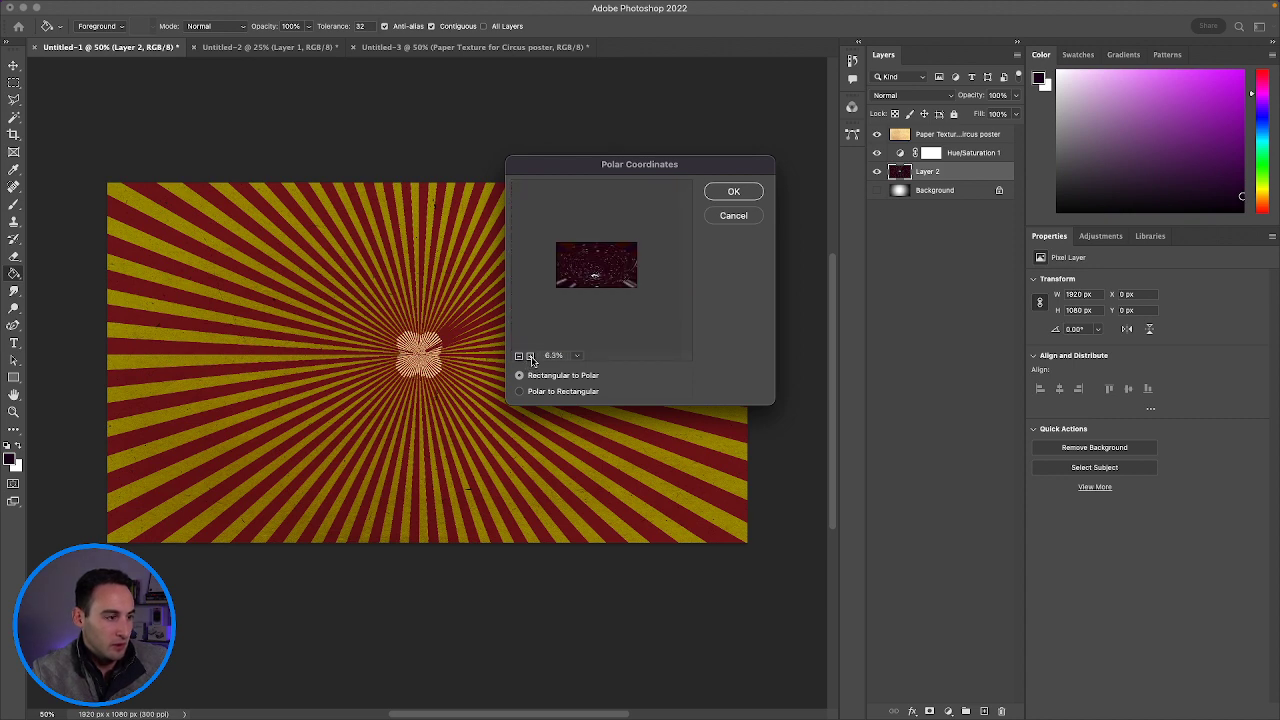
double_click(529, 357)
left_click(529, 357)
double_click(529, 357)
left_click(529, 357)
double_click(529, 357)
double_click(529, 357)
left_click(531, 357)
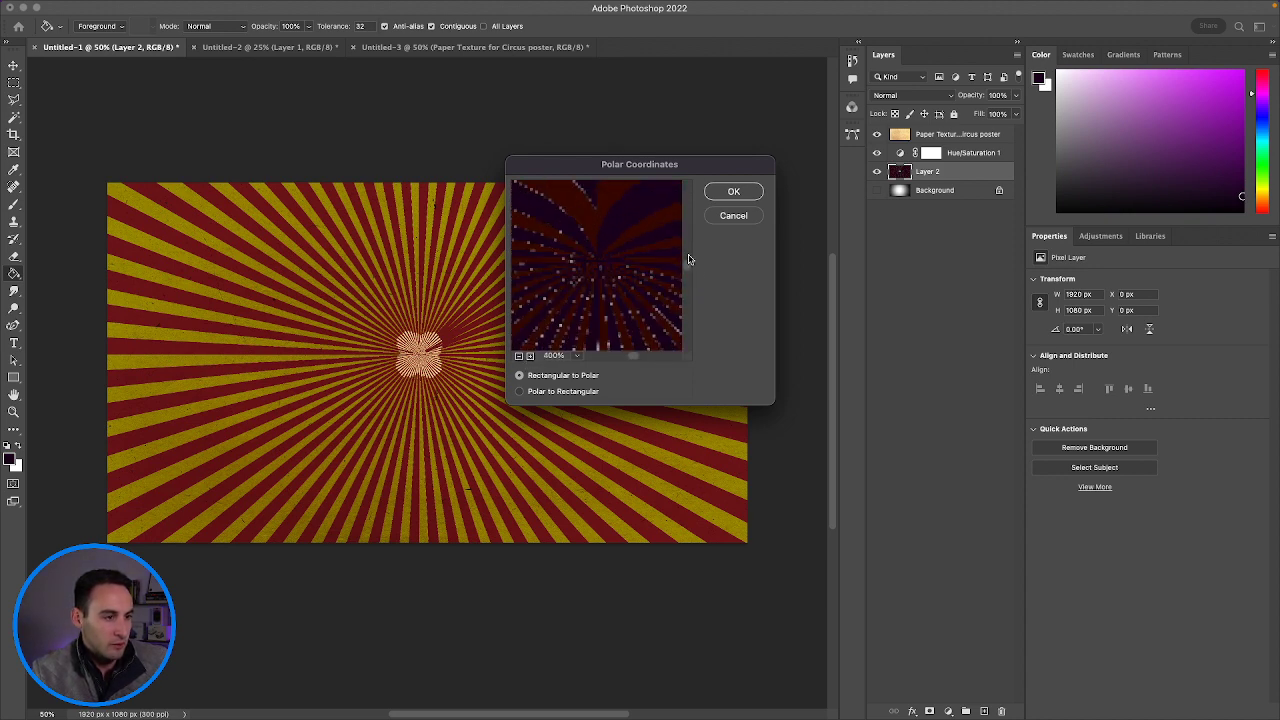
left_click_drag(686, 266, 683, 281)
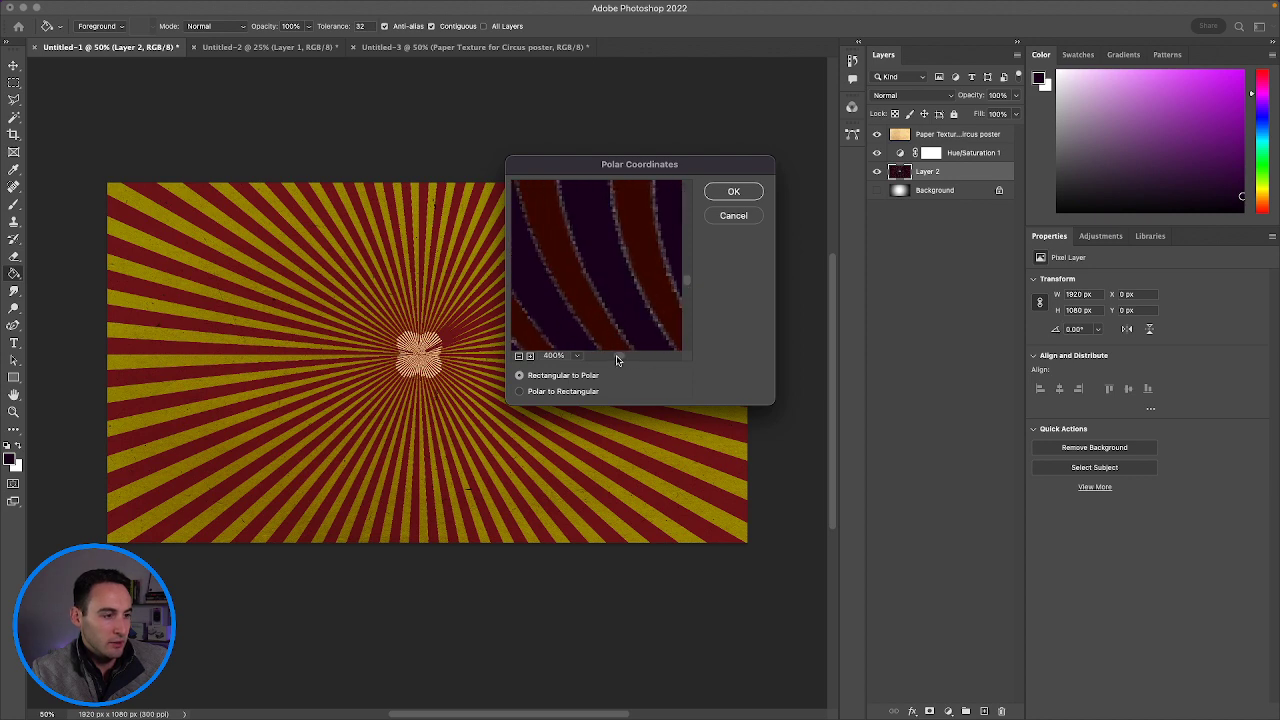
left_click(739, 196)
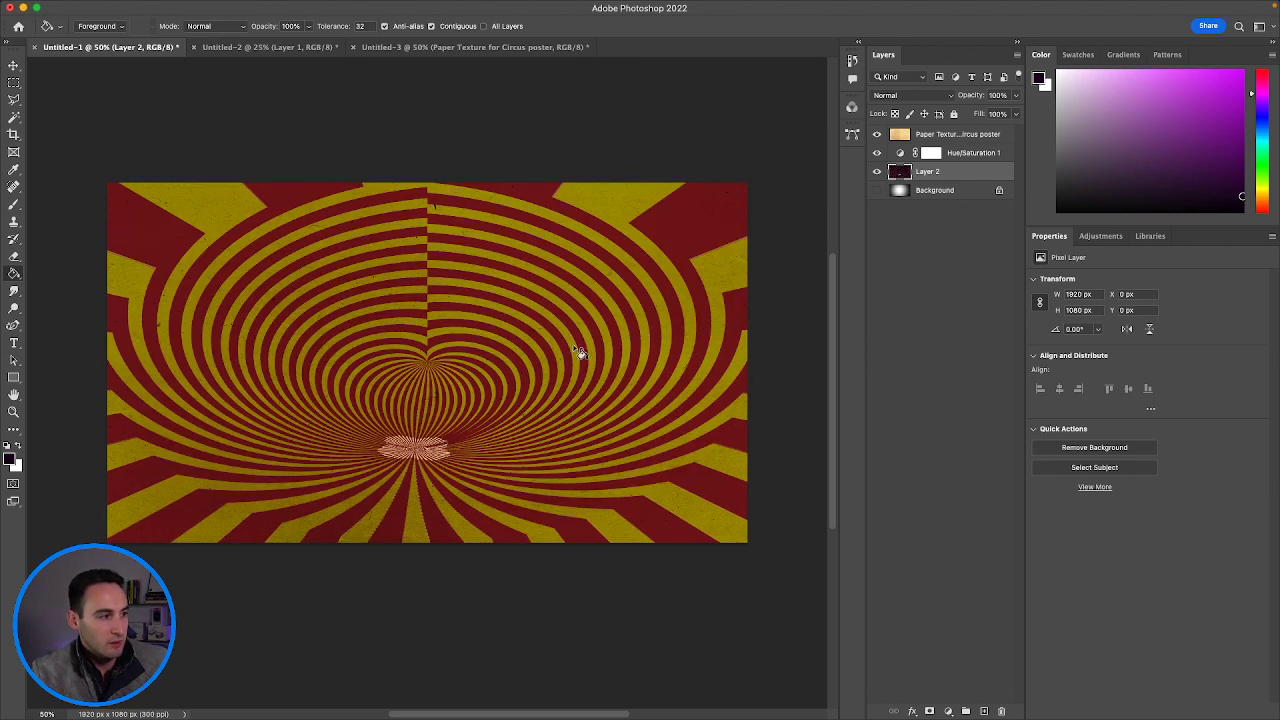
key("super+z")
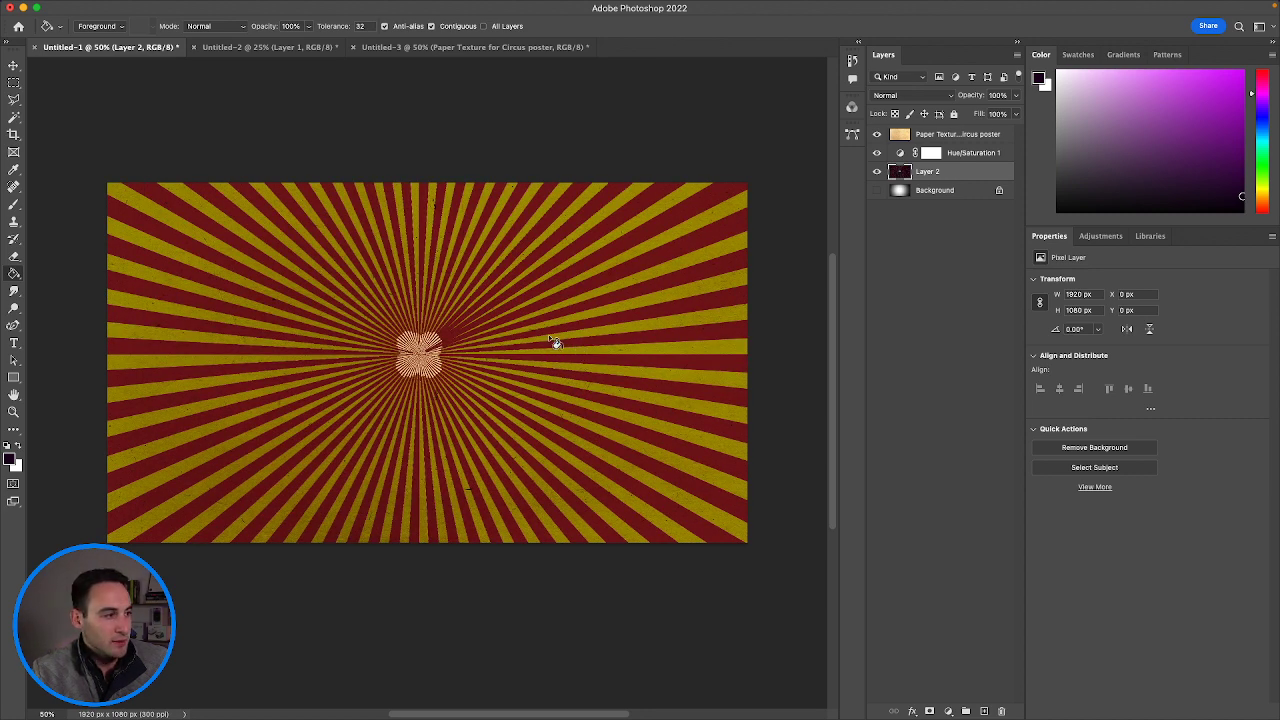
scroll(555, 343, "left", 3)
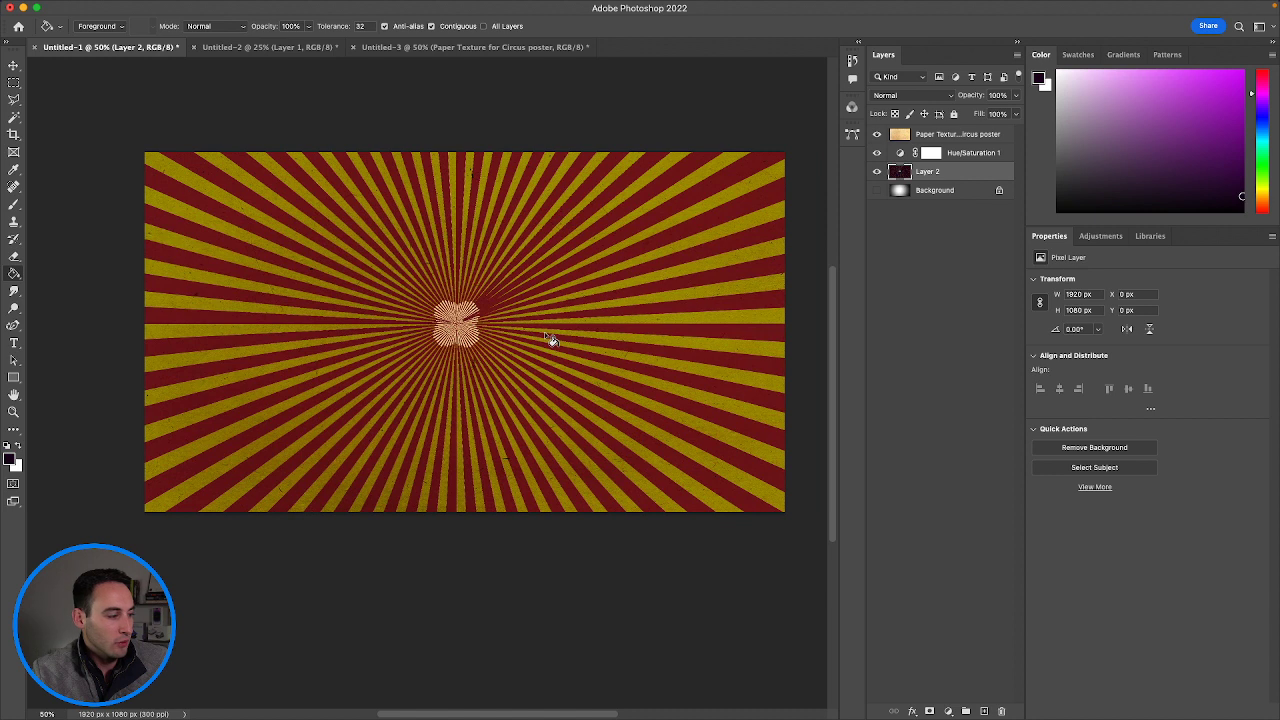
scroll(551, 341, "right", 3)
scroll(551, 341, "up", 2)
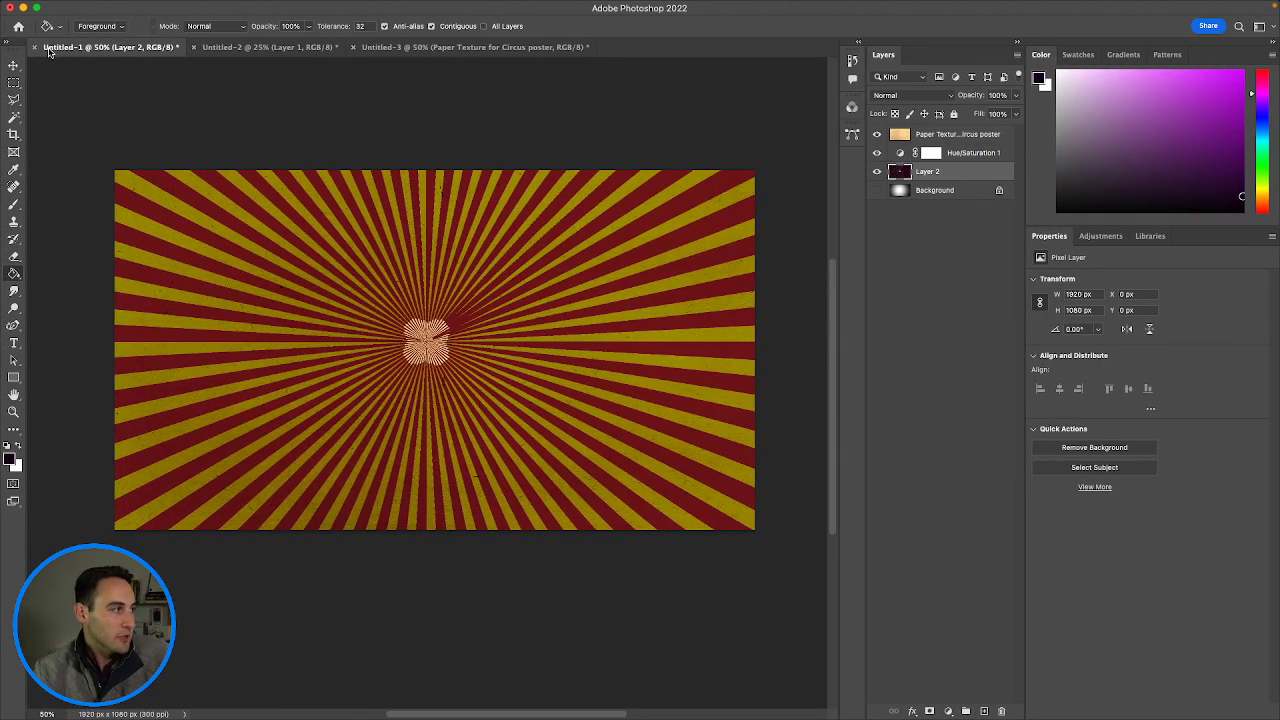
Save the sunburst document as BackgroundChristmasGame in the ChristmasGame Creative Cloud folder.
left_click(102, 6)
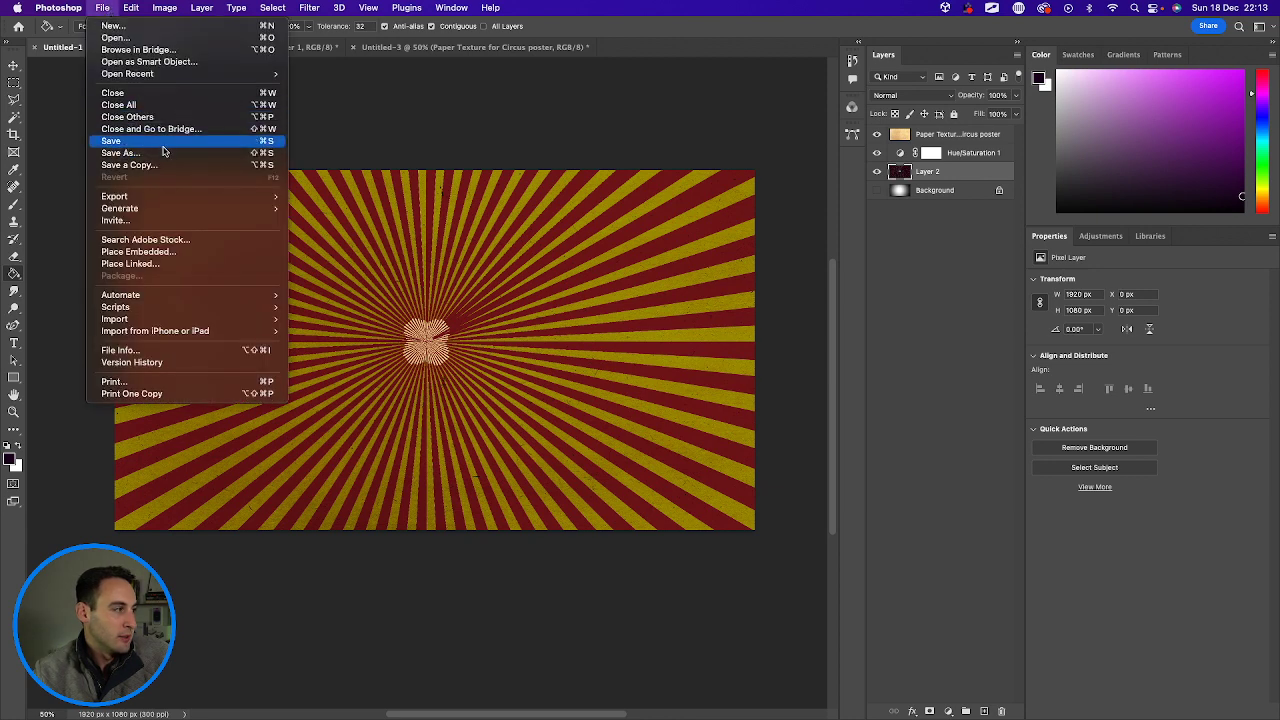
left_click(163, 155)
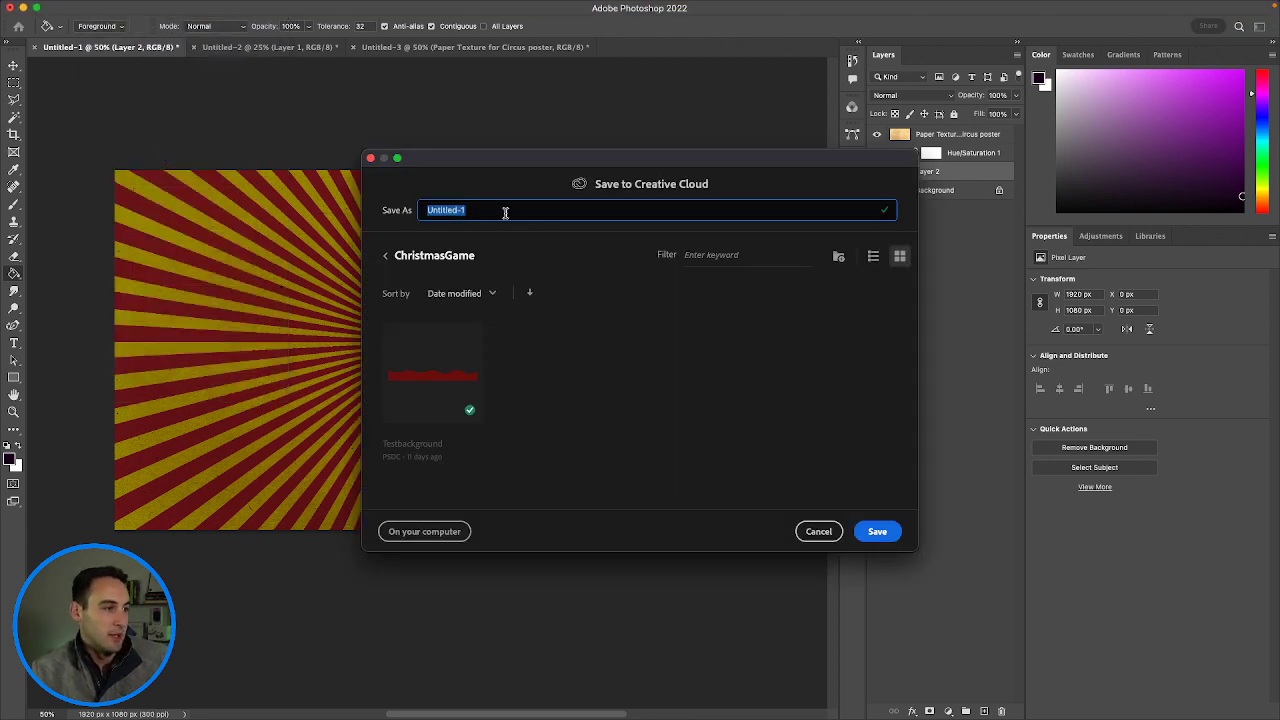
type("background-christmasGame")
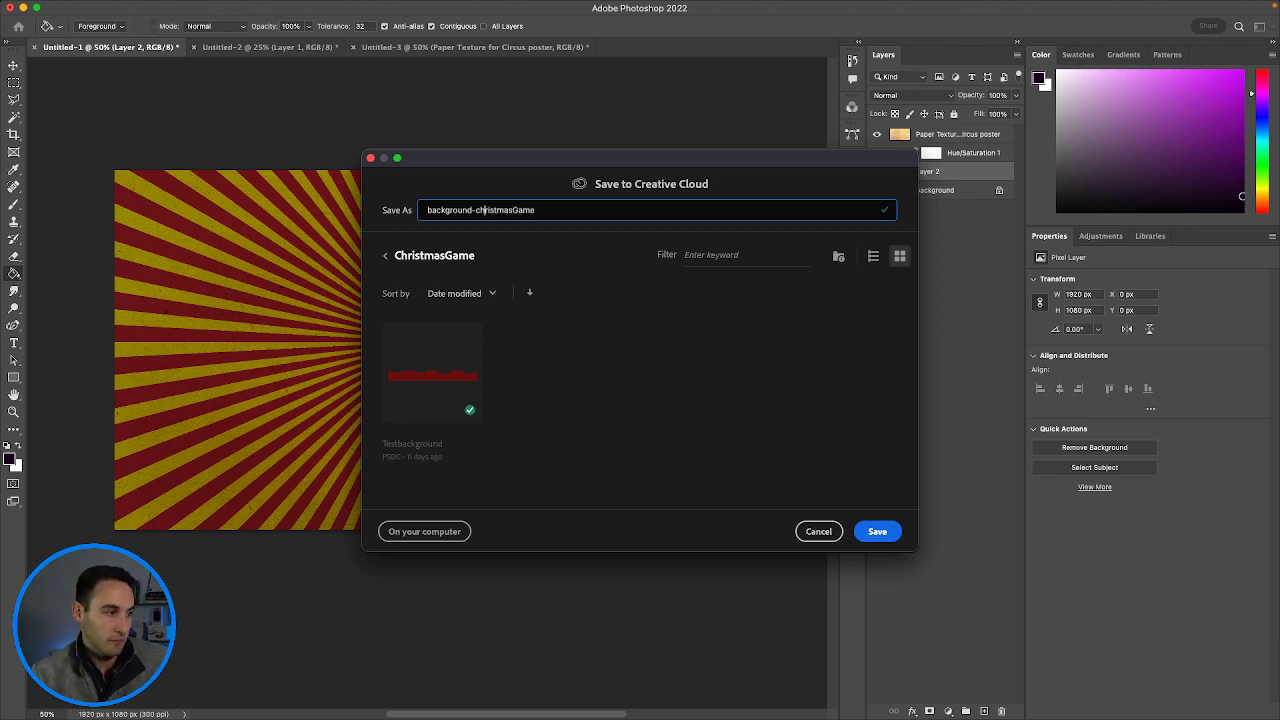
key("BackSpace")
key("BackSpace")
type("C")
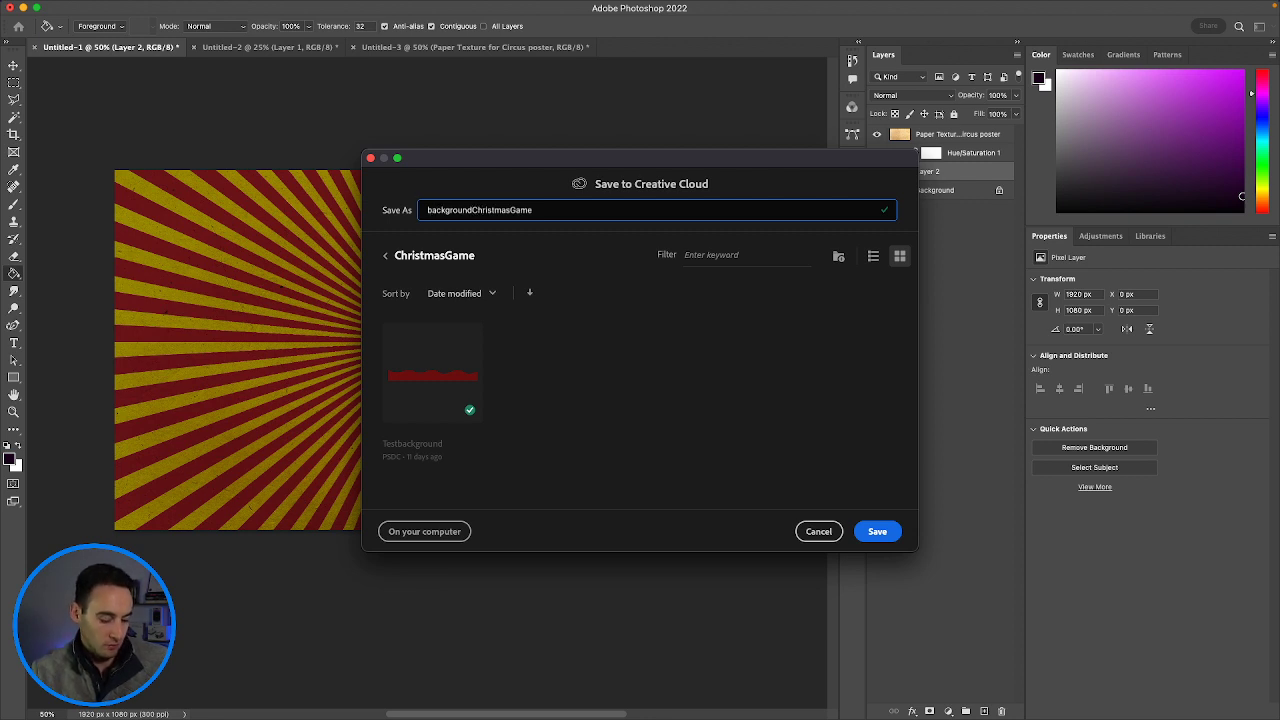
key("BackSpace")
type("B")
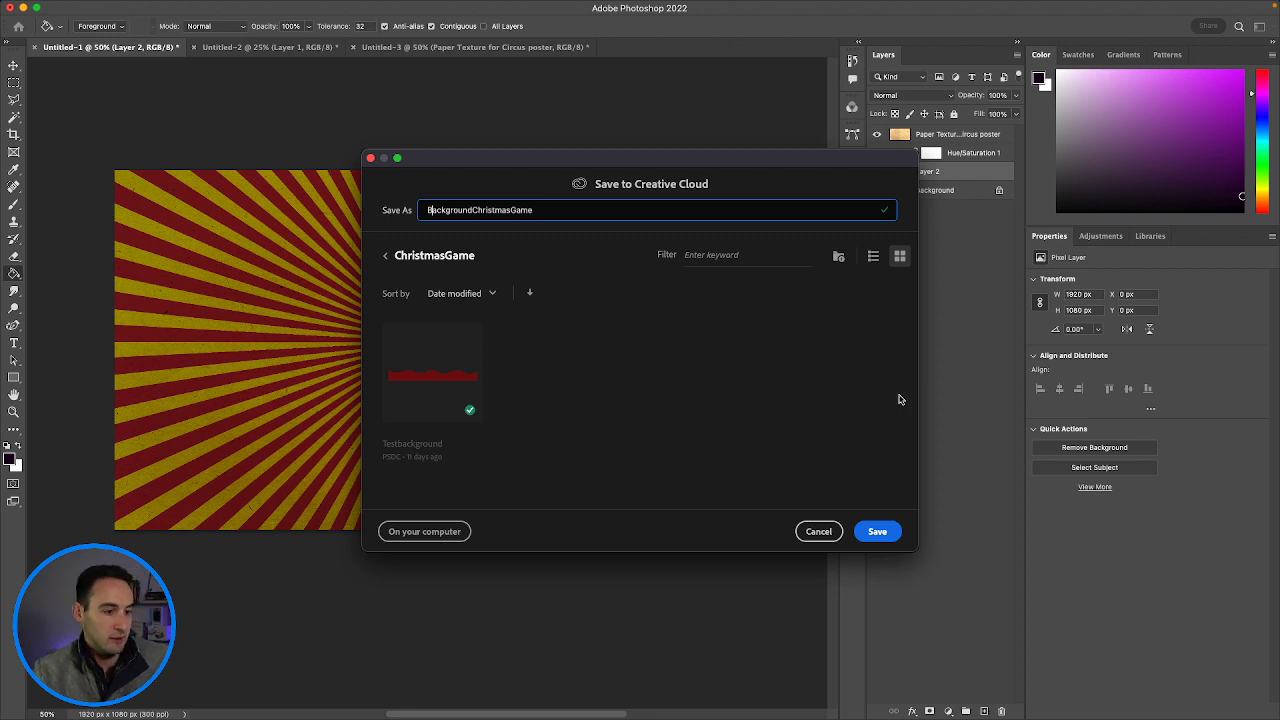
left_click(884, 532)
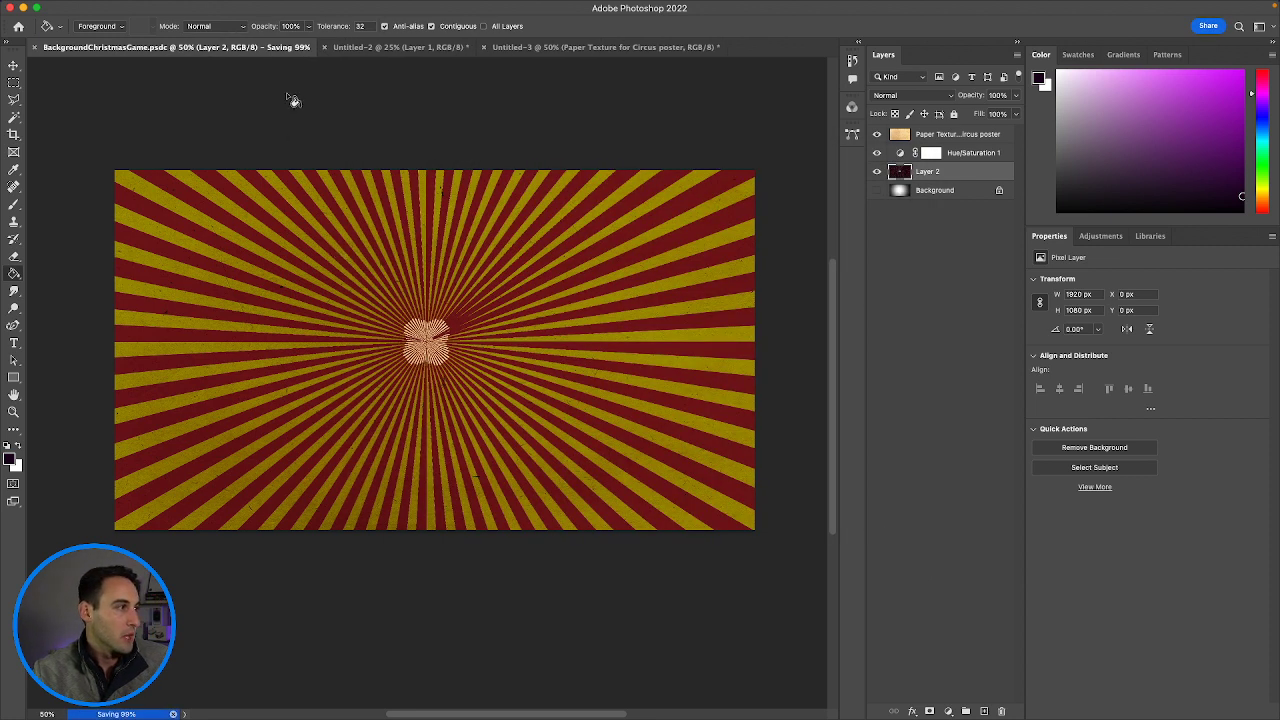
Apply the Rectangular to Polar distortion to Layer 1 of Untitled-2 and copy the layer into BackgroundChristmasGame above Layer 2.
left_click(287, 47)
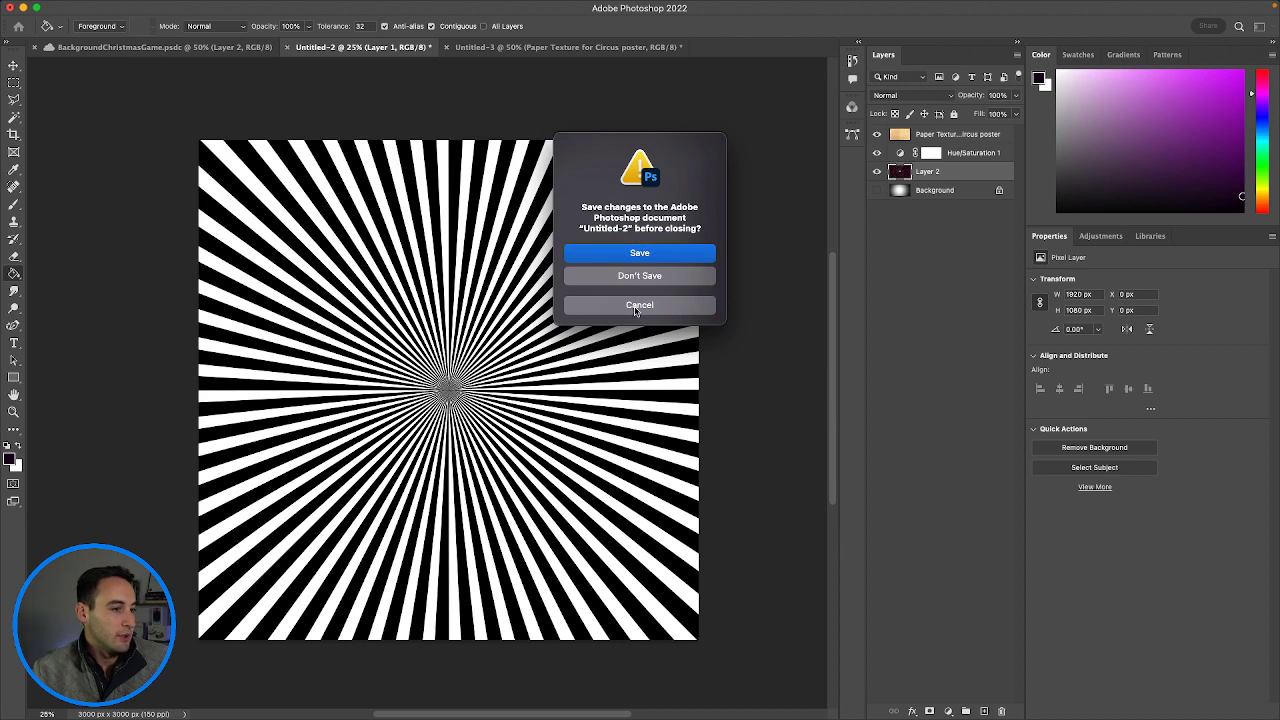
left_click(637, 305)
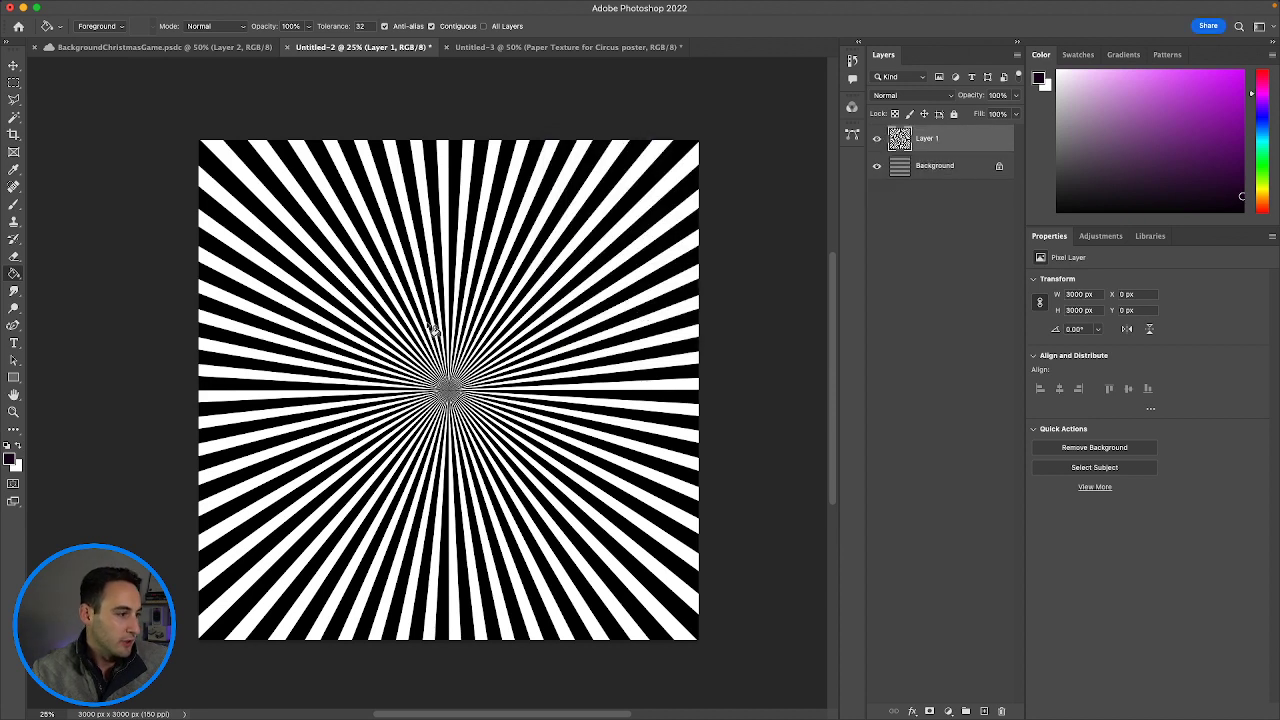
left_click(310, 8)
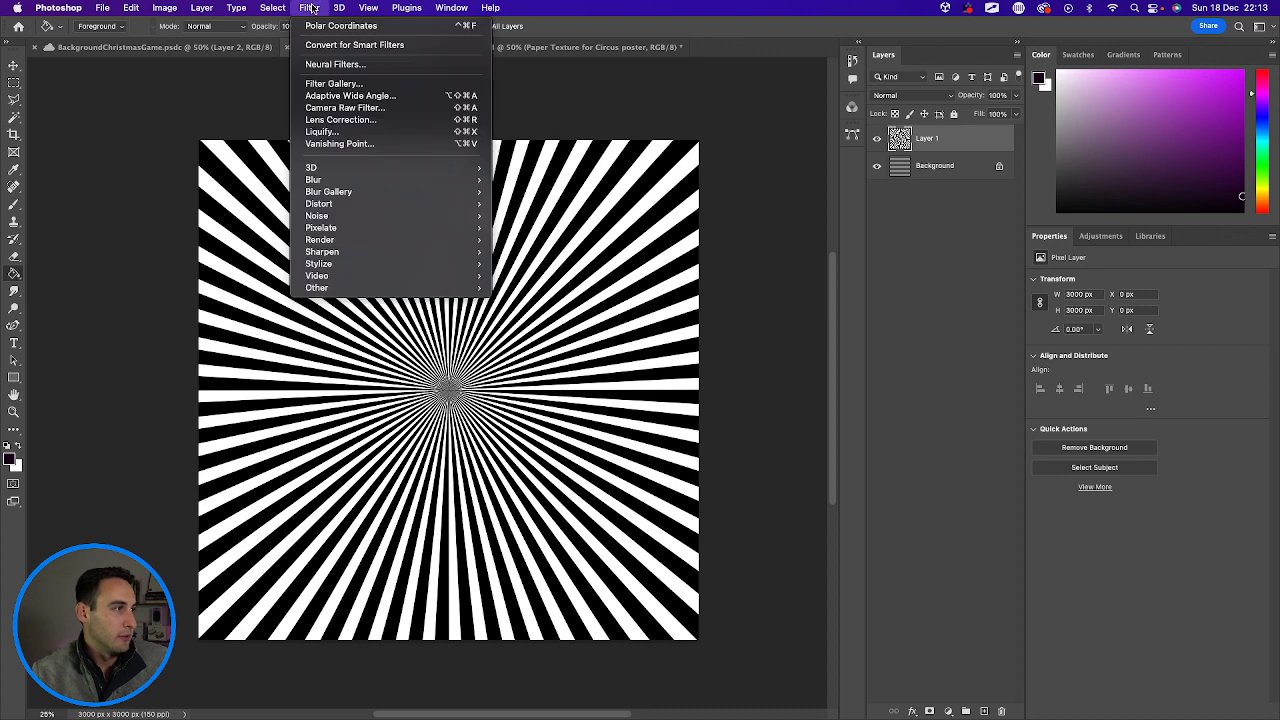
left_click(621, 204)
key("v")
left_click(310, 8)
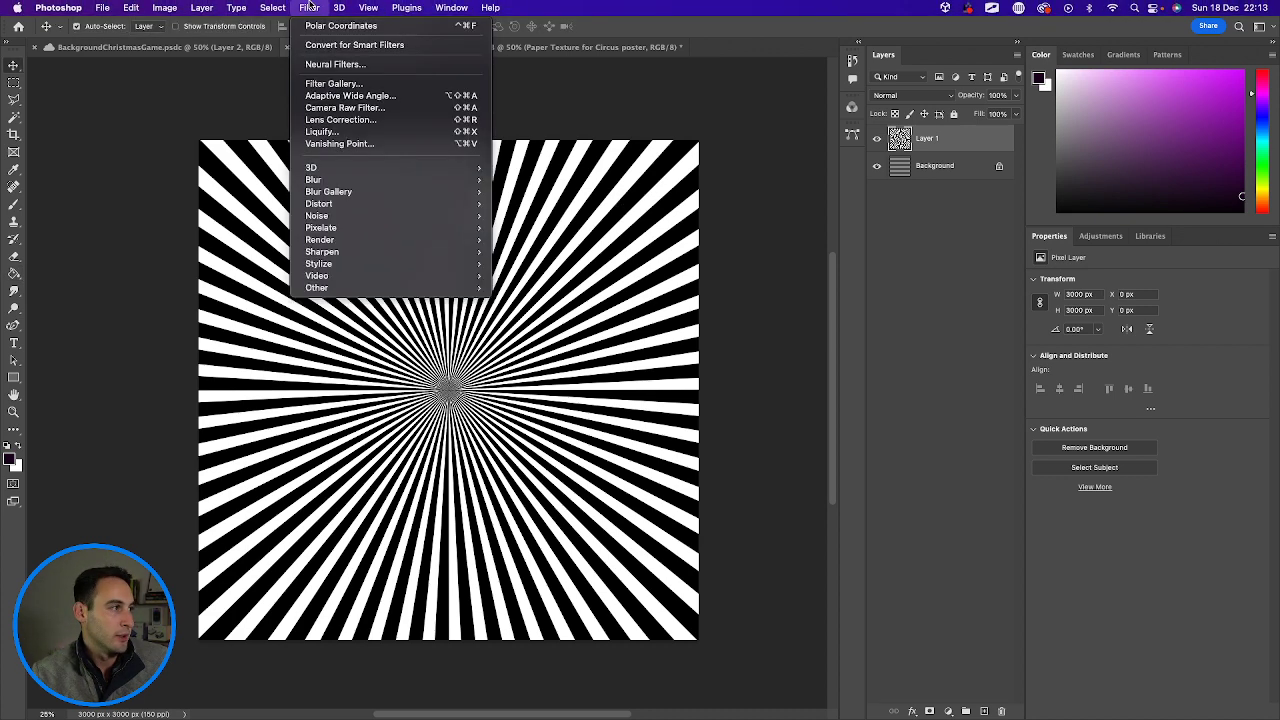
mouse_move(350, 205)
left_click(565, 231)
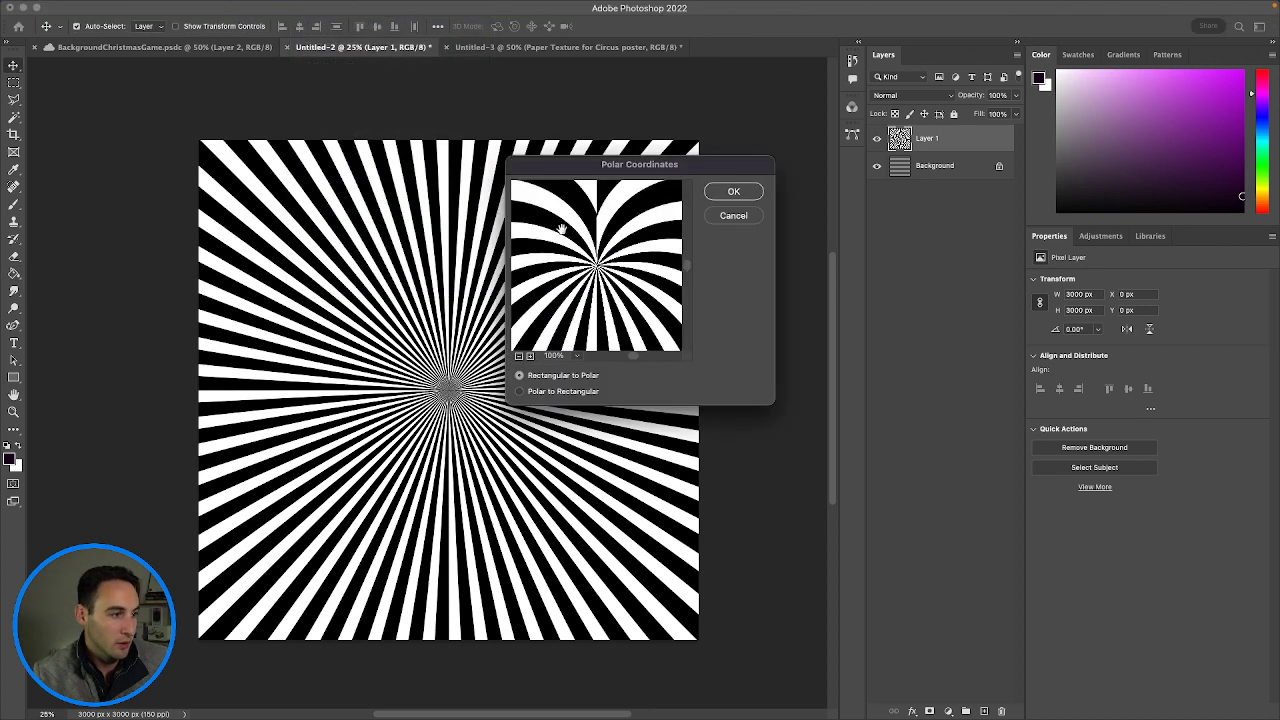
left_click(519, 356)
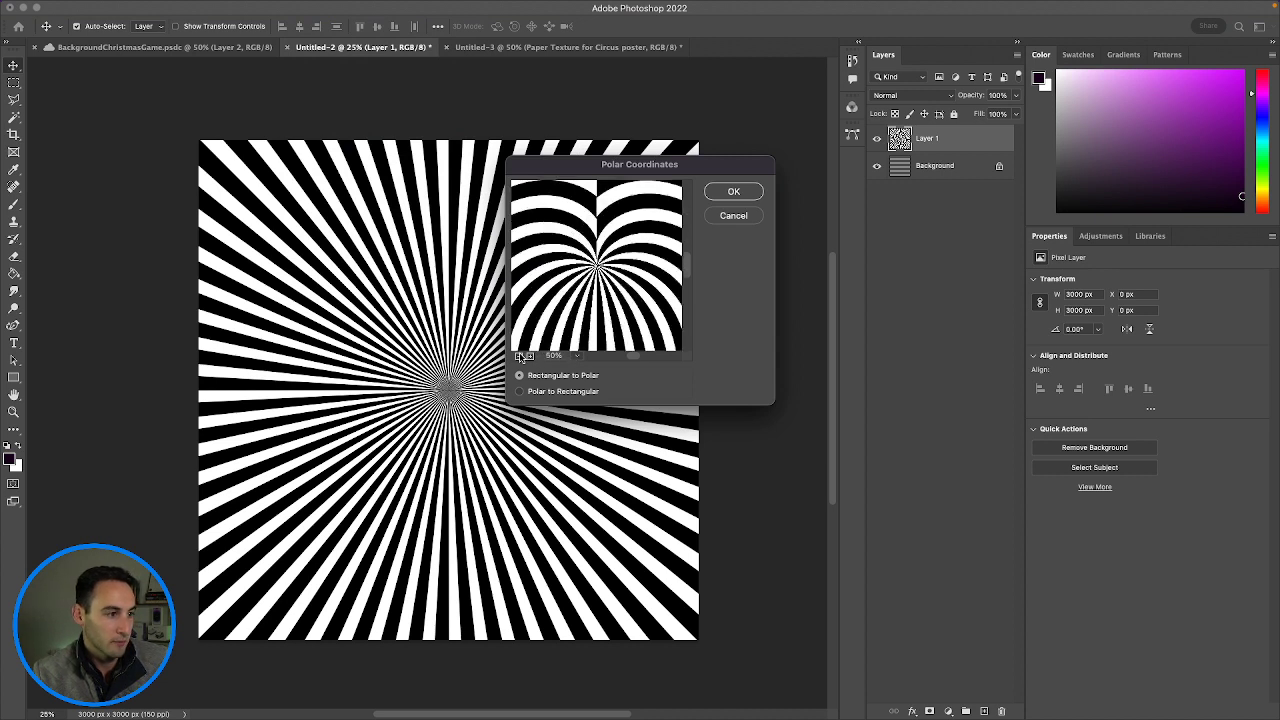
left_click(519, 356)
left_click(519, 356)
left_click(520, 356)
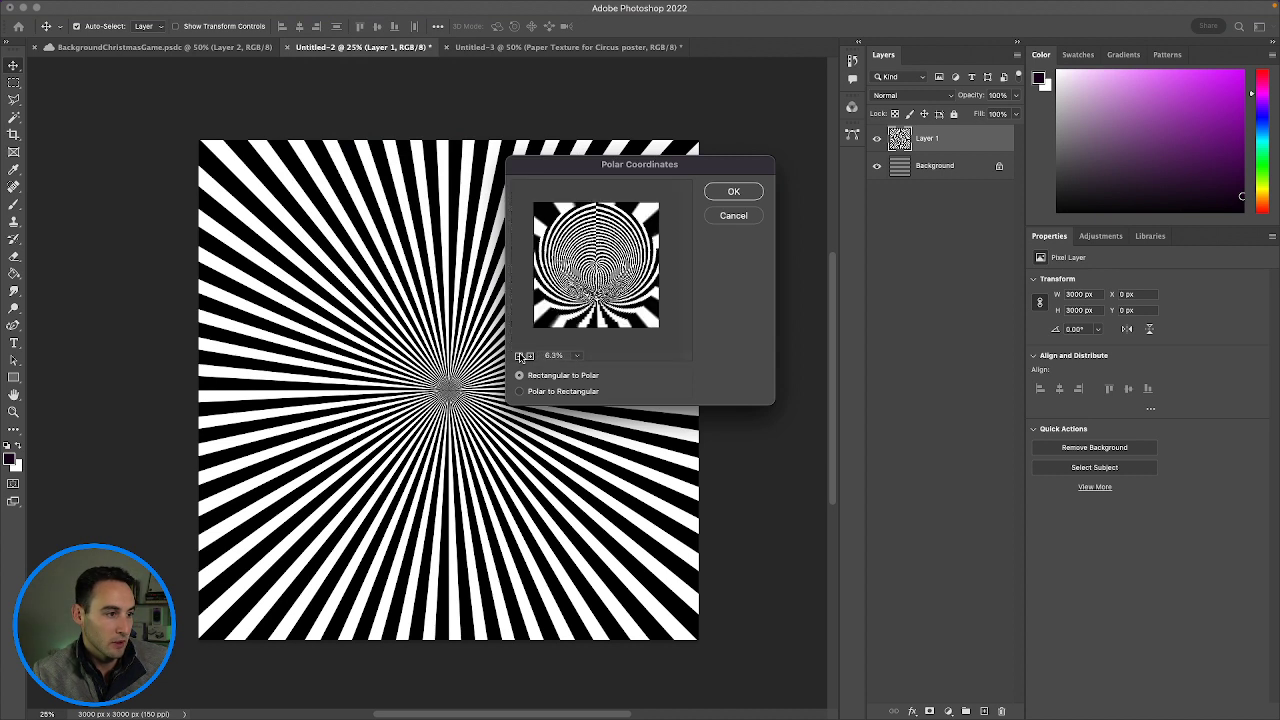
left_click(756, 195)
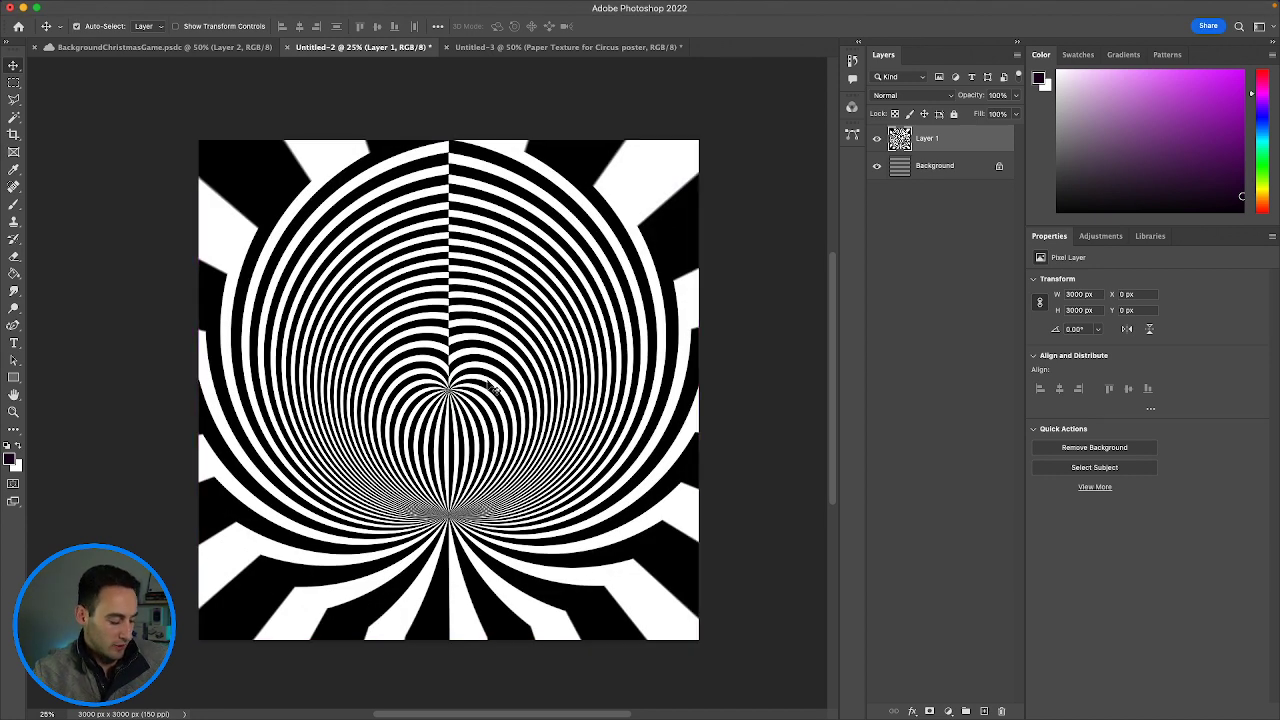
left_click_drag(490, 425, 440, 356)
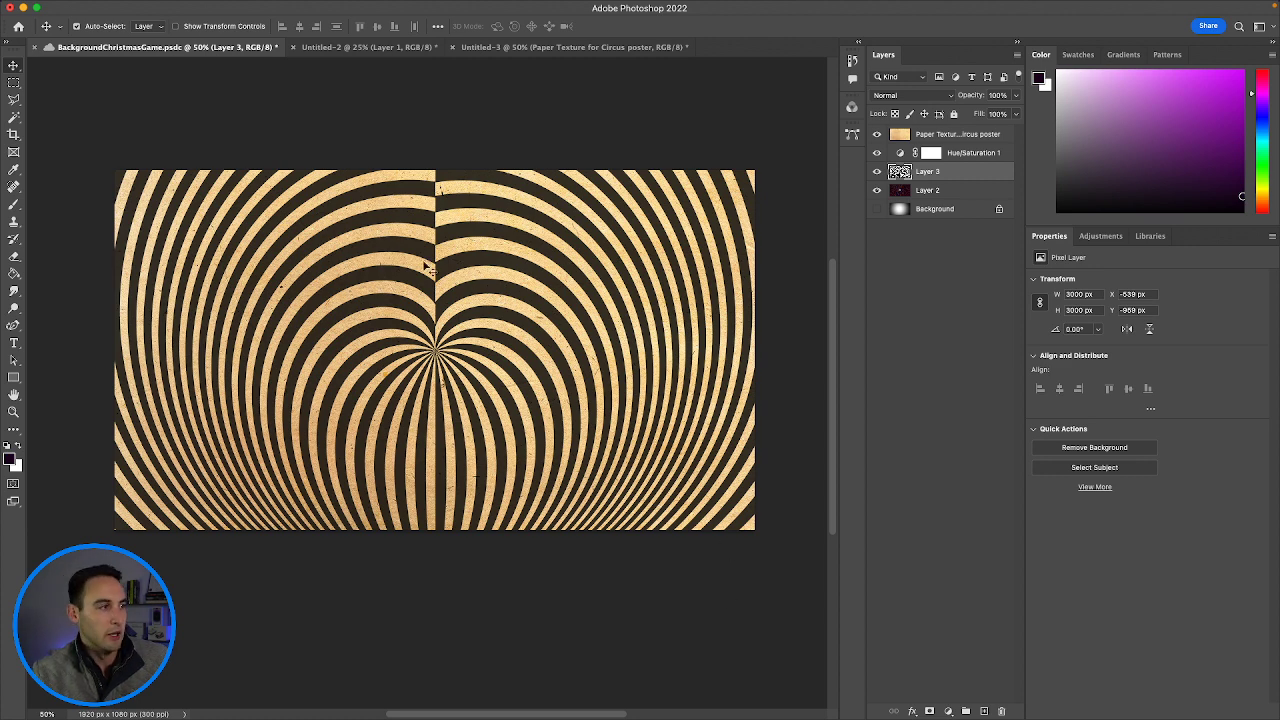
Close Untitled-2 and Untitled-3 without saving, and save and close BackgroundChristmasGame.psdc.
left_click(294, 47)
left_click(639, 275)
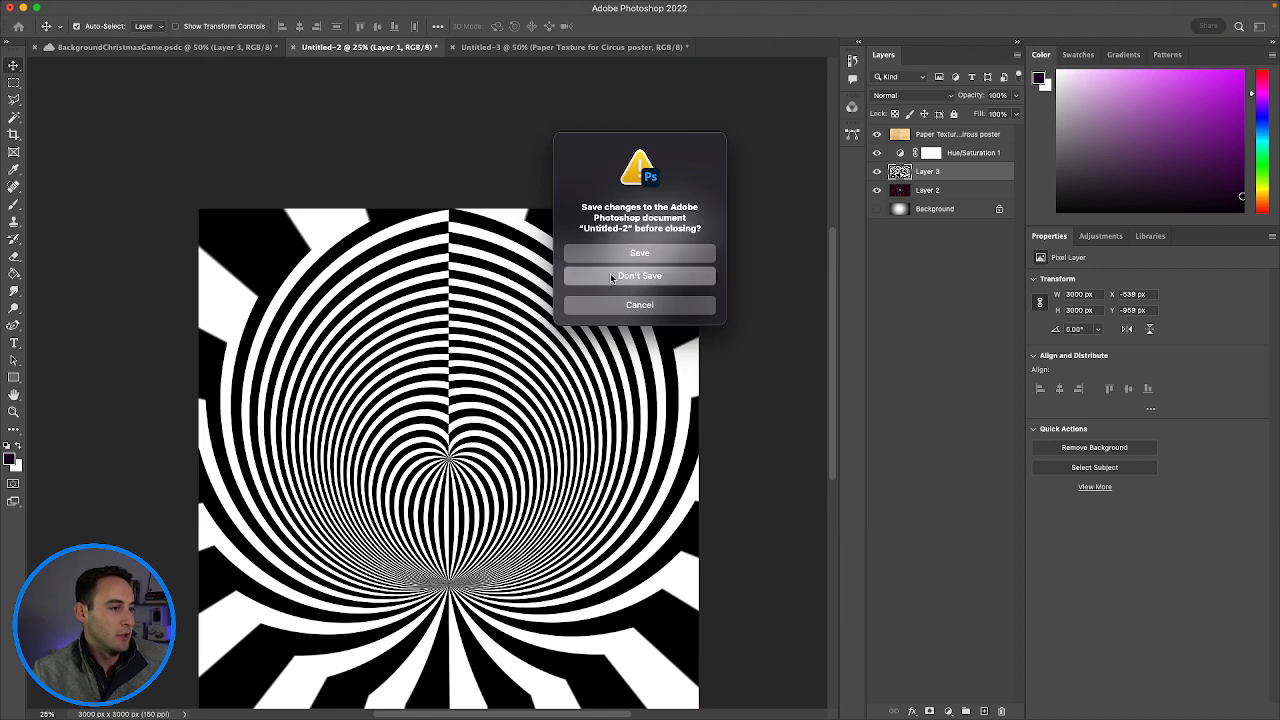
left_click(295, 47)
left_click(640, 276)
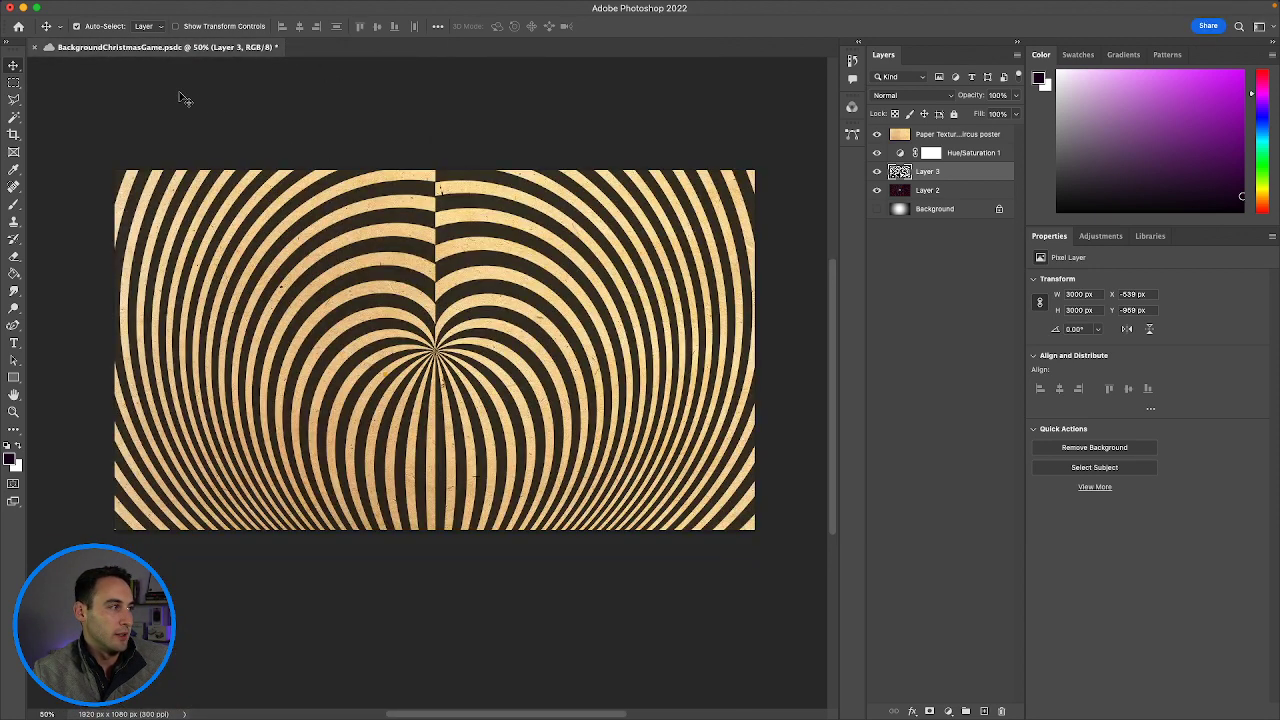
key("super+s")
key("super+w")
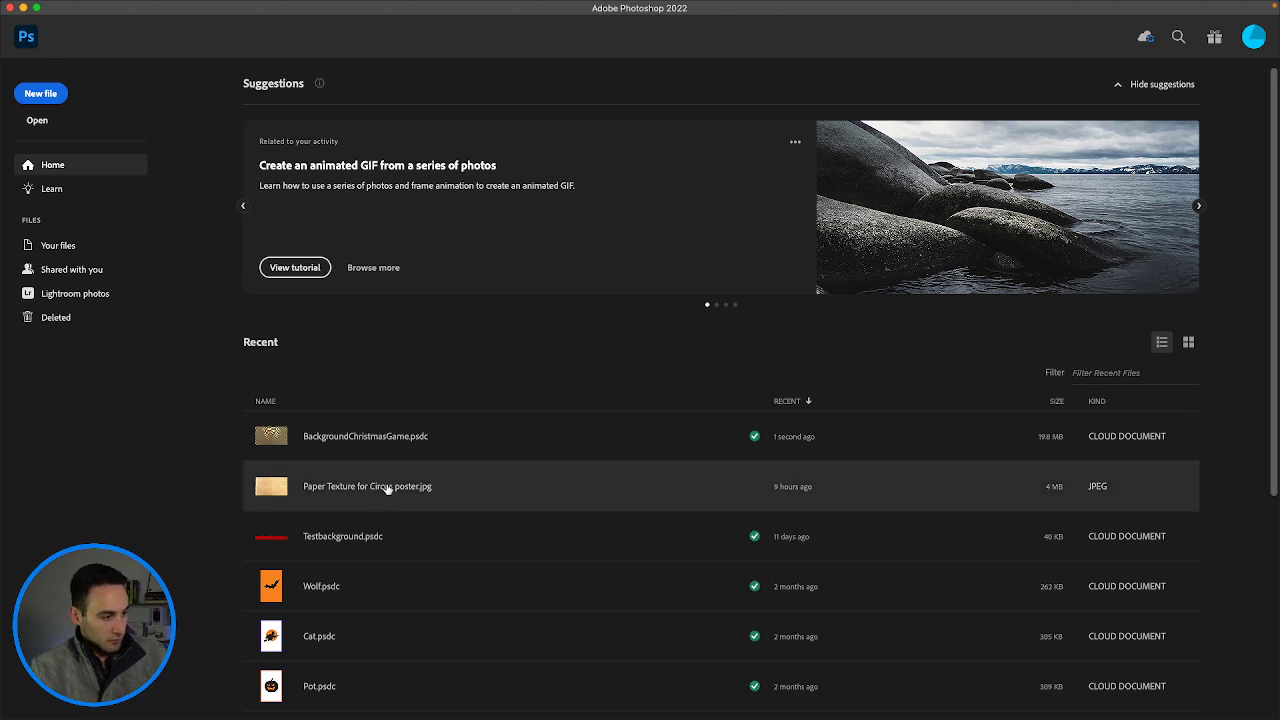
Reopen BackgroundChristmasGame.psdc to check the saved artwork and its layers, and close it again.
left_click(360, 438)
left_click(391, 425, "super")
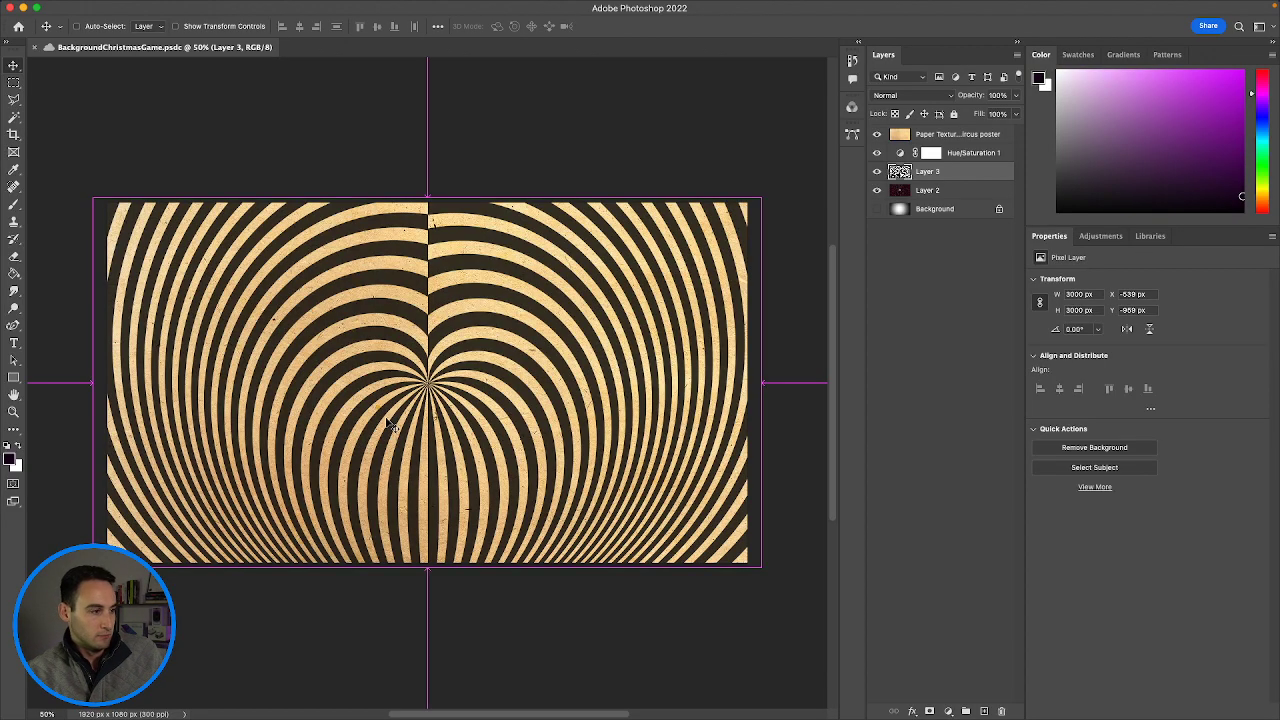
left_click(305, 252, "super")
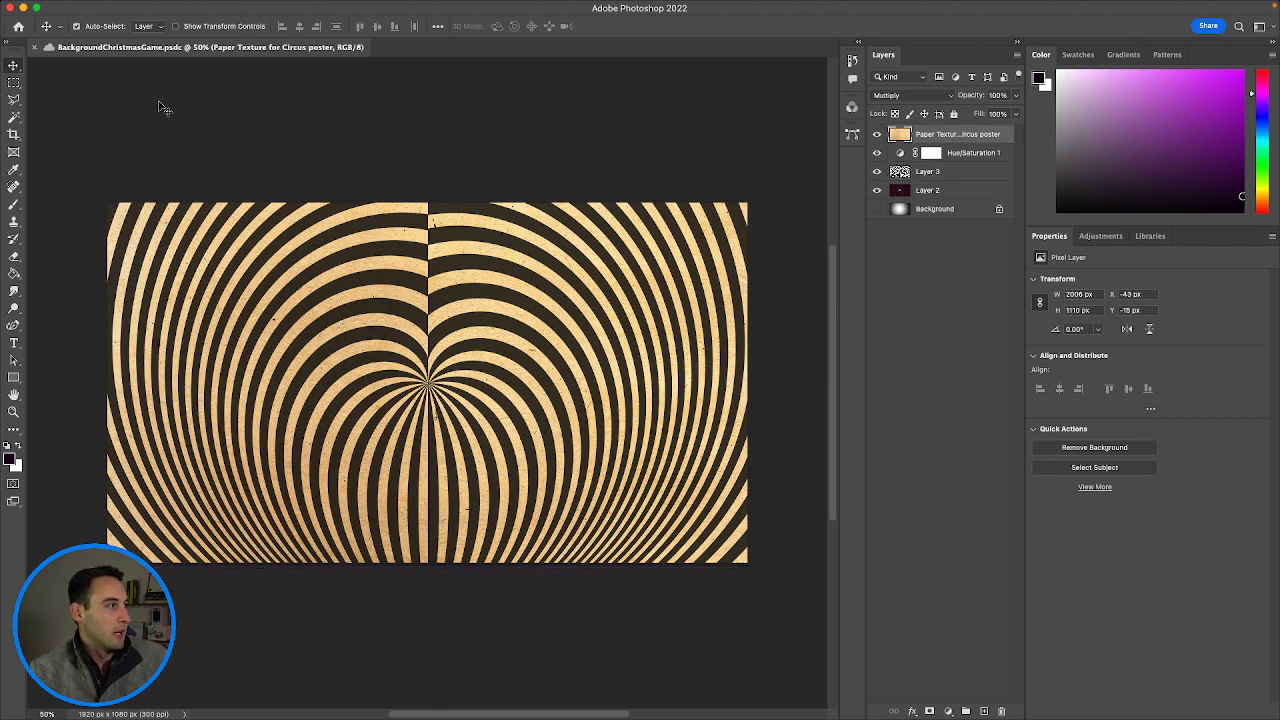
left_click(34, 47)
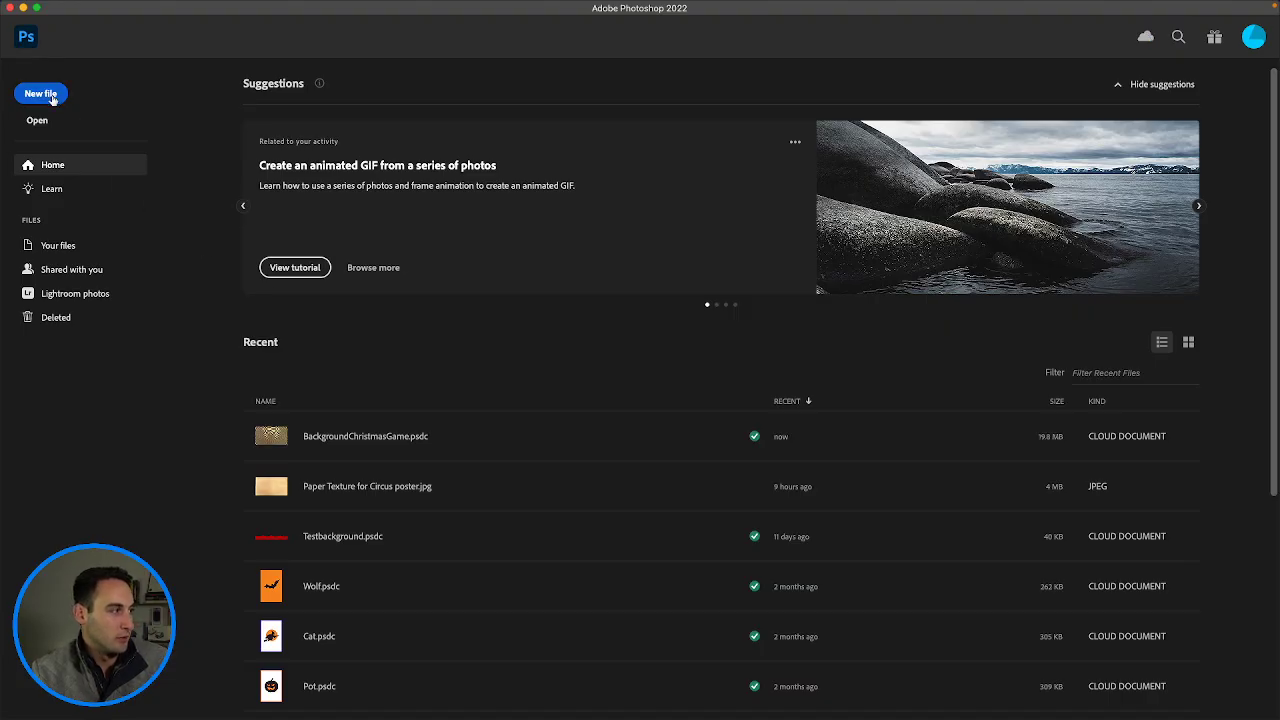
Create a new 3000 by 400 pixel document at 300 pixels/inch with a white background.
left_click(40, 93)
left_click(497, 145)
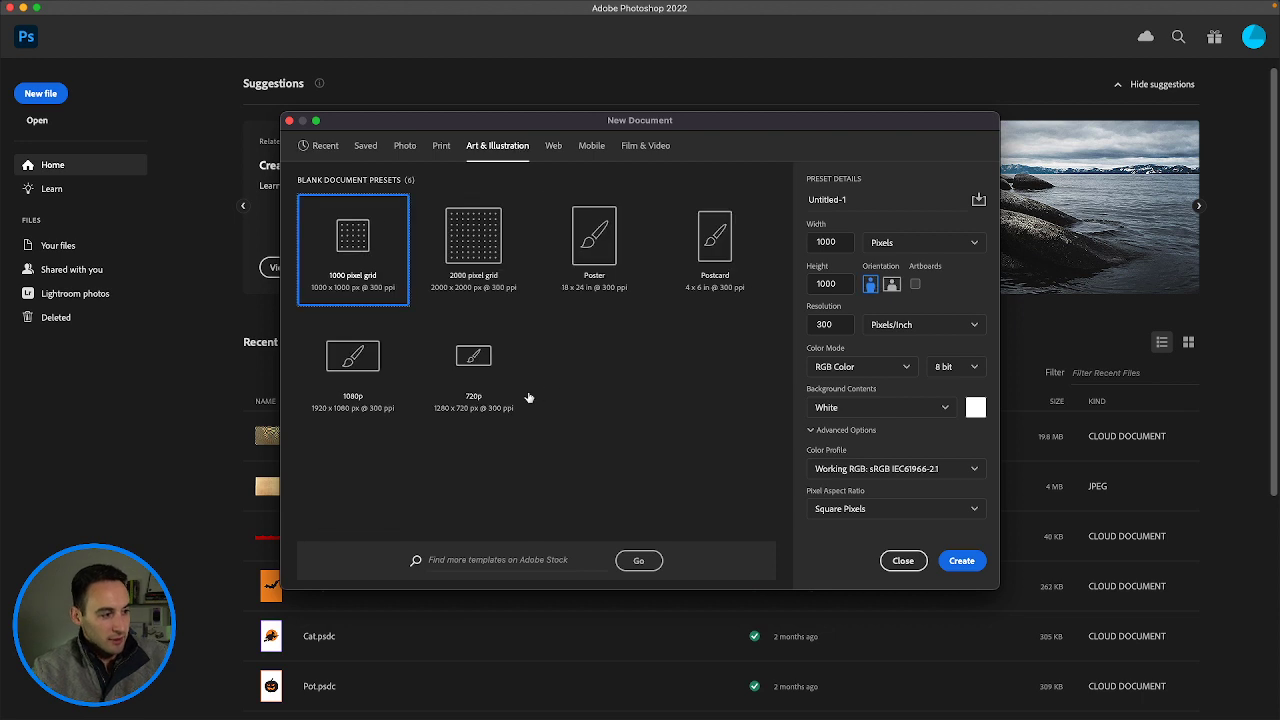
left_click_drag(840, 243, 761, 245)
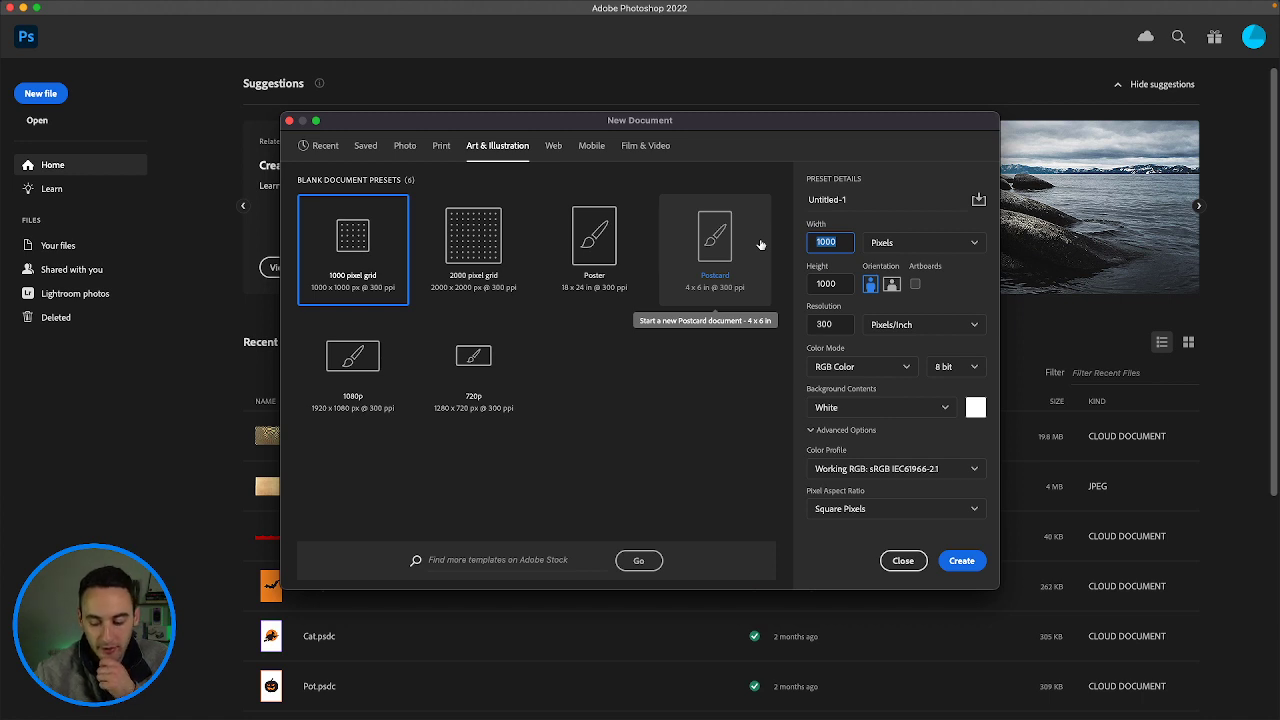
type("300")
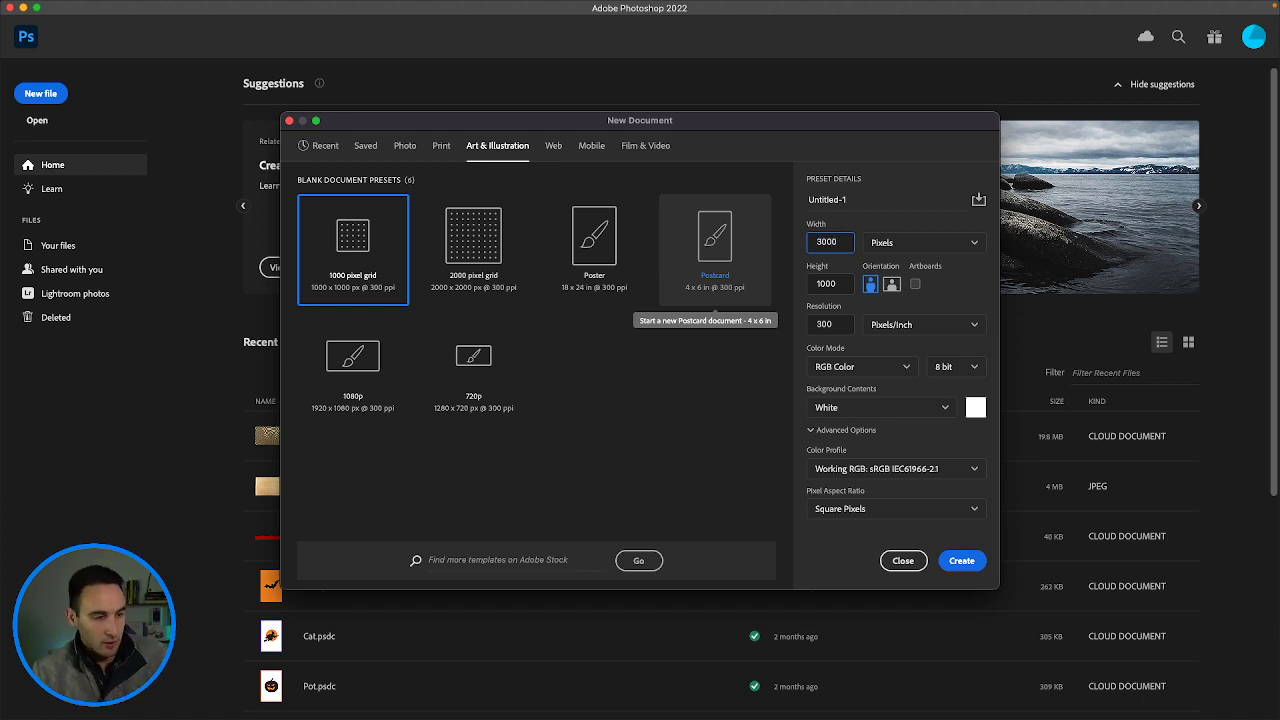
key("Tab")
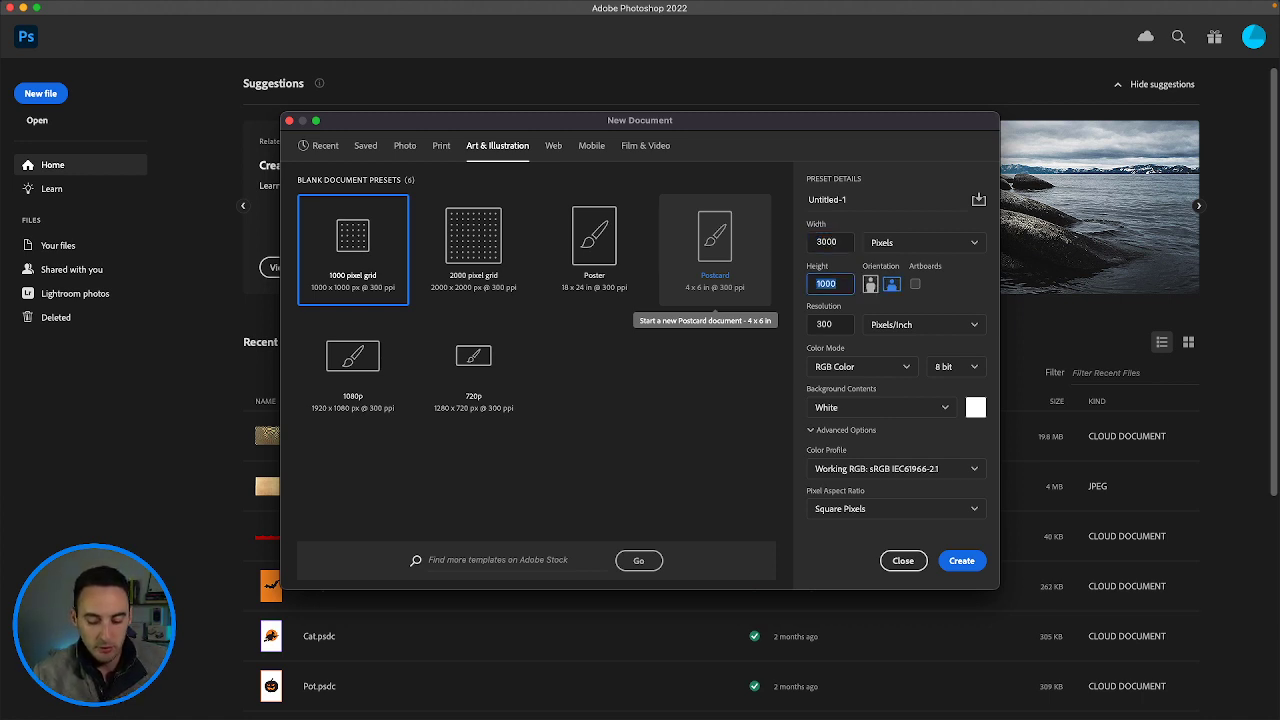
type("2")
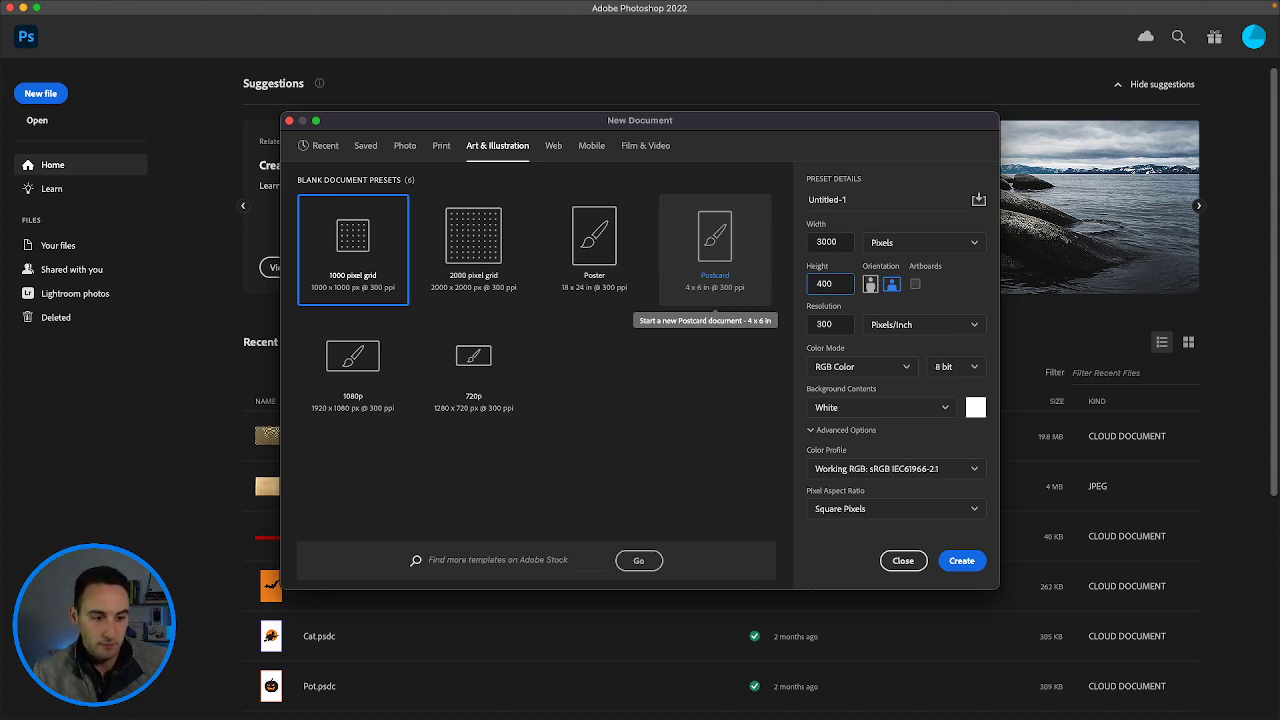
left_click(961, 561)
scroll(343, 377, "down", 2)
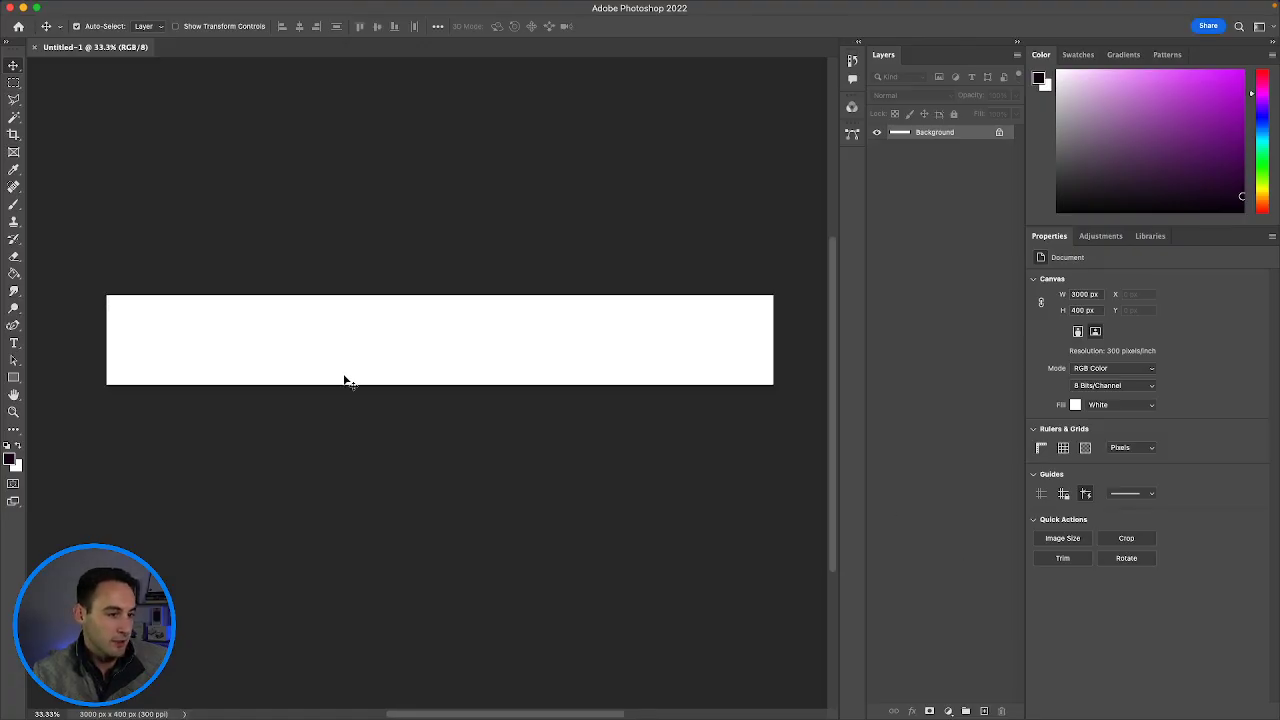
scroll(343, 380, "left", 1)
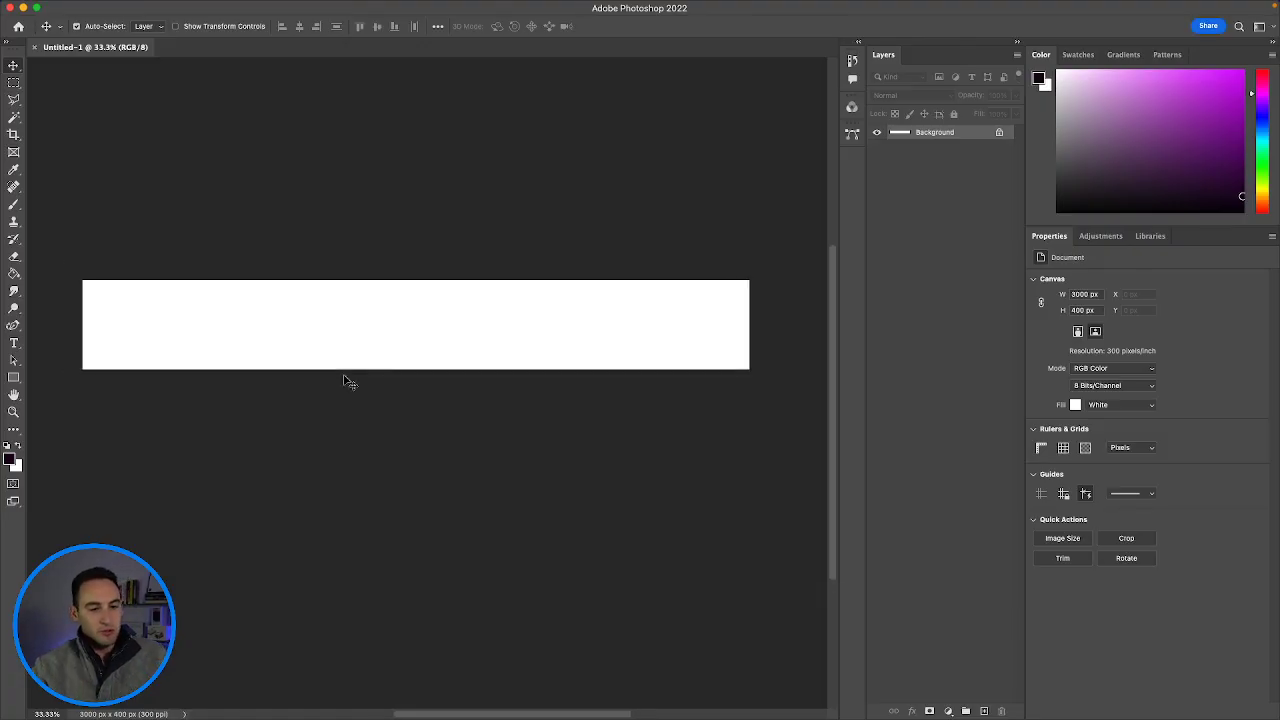
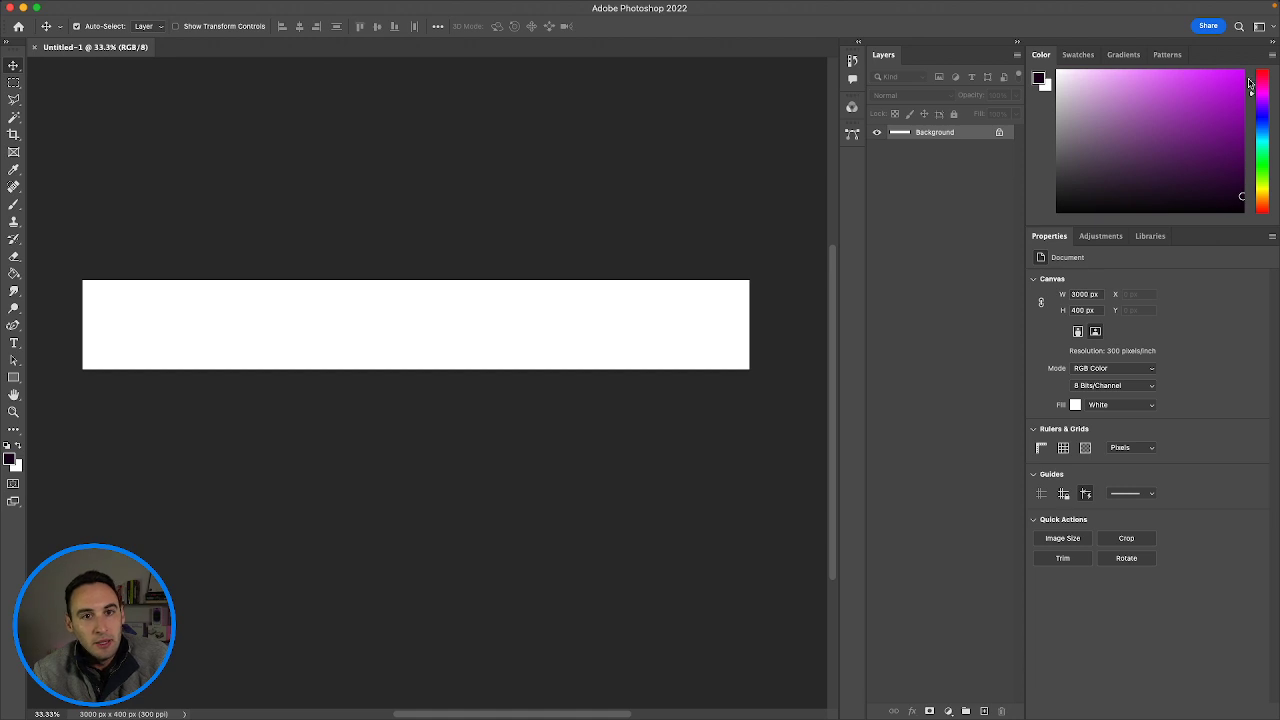
Fill the white Background layer with a dark red using the Paint Bucket.
left_click(1241, 82)
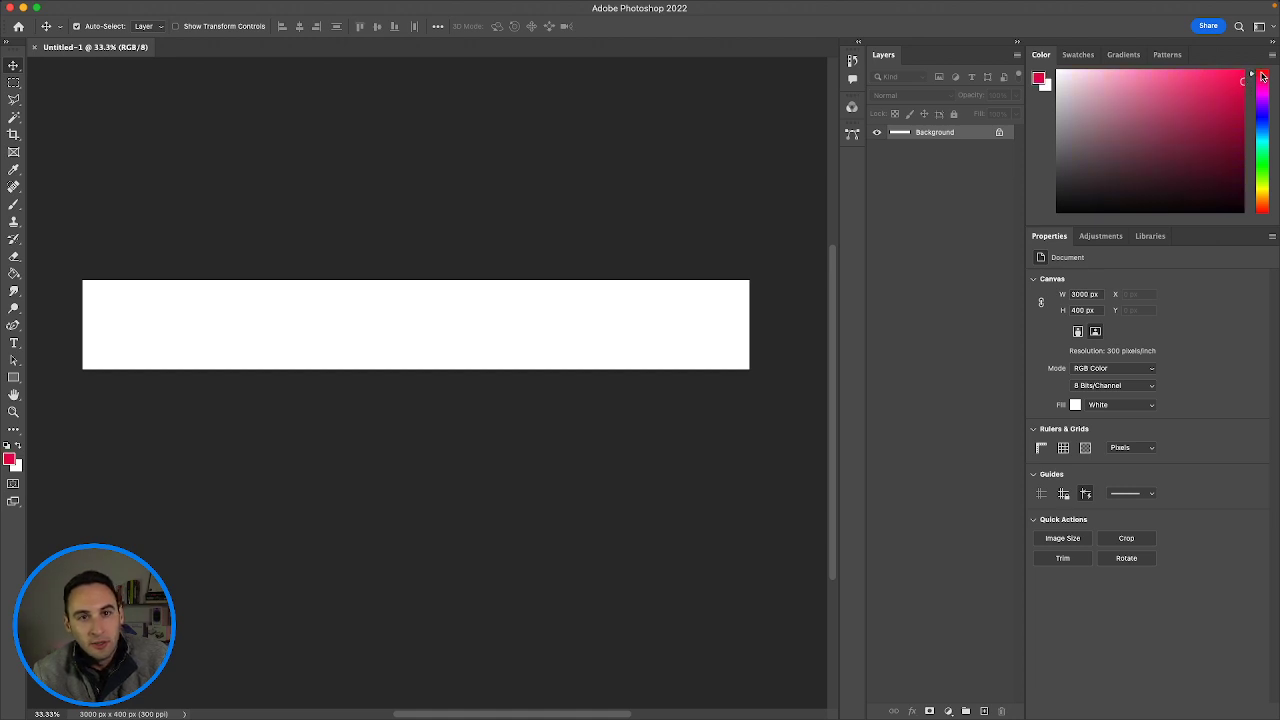
left_click(1243, 145)
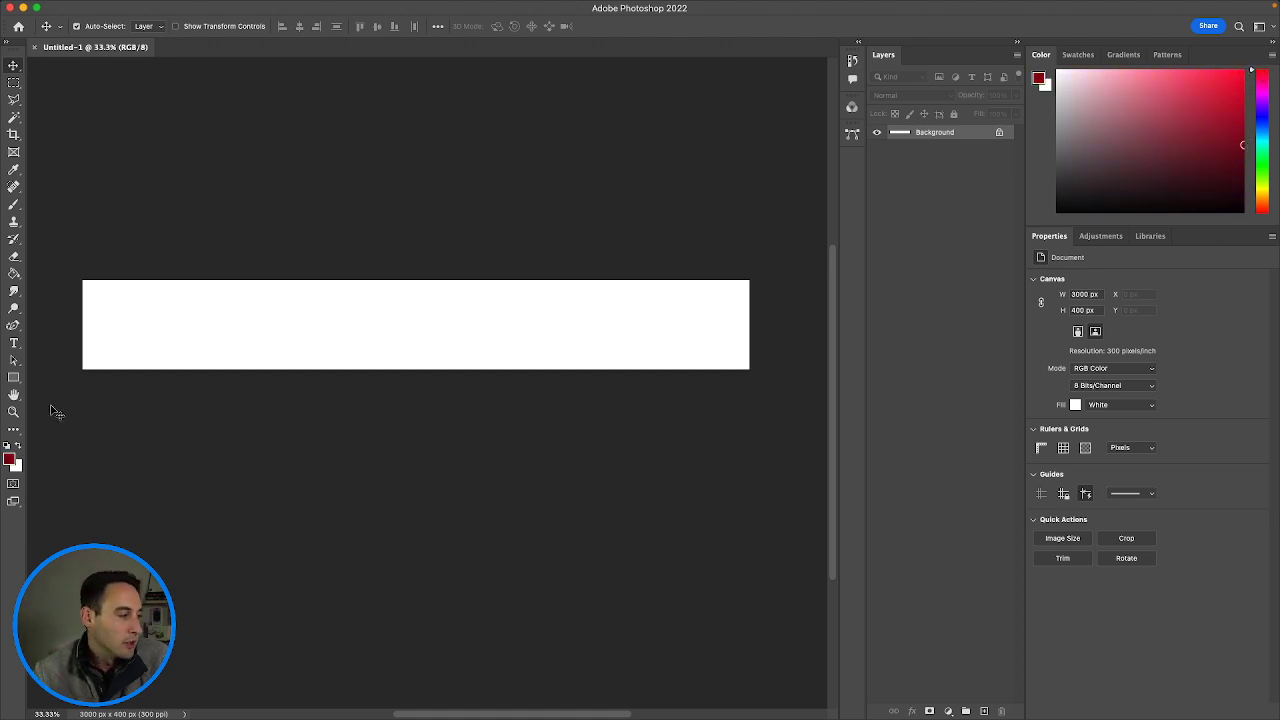
left_click(13, 274)
left_click(192, 334)
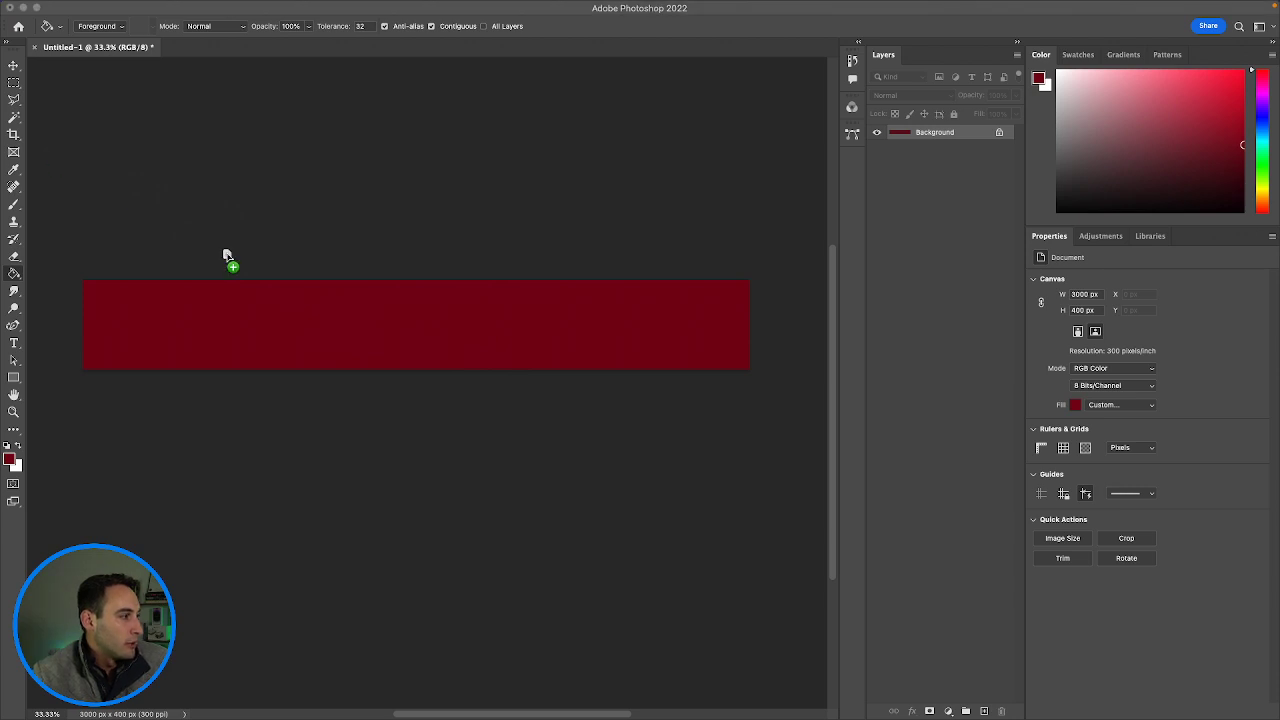
Place the Paper Texture for Circus poster image and scale it to about 66% so it covers the whole canvas.
left_click_drag(229, 257, 229, 254)
left_click_drag(335, 282, 89, 92)
scroll(640, 329, "right", 5)
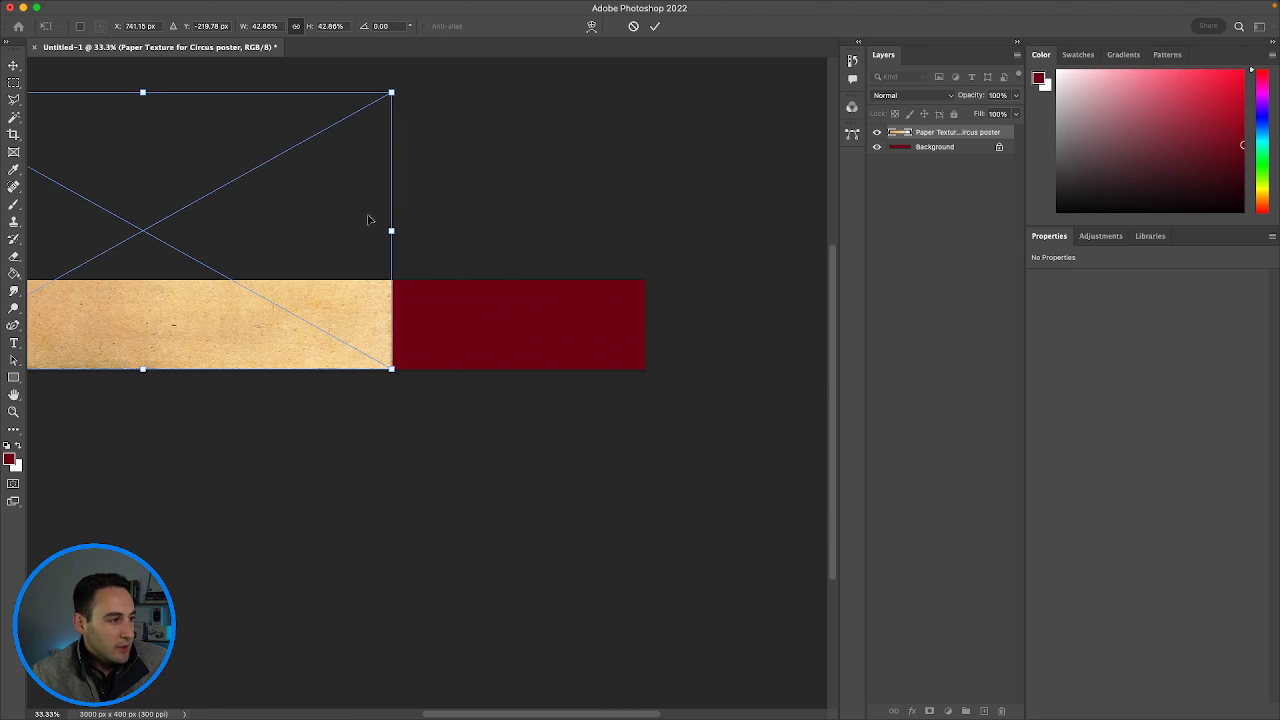
left_click_drag(391, 231, 661, 250)
left_click_drag(398, 335, 440, 398)
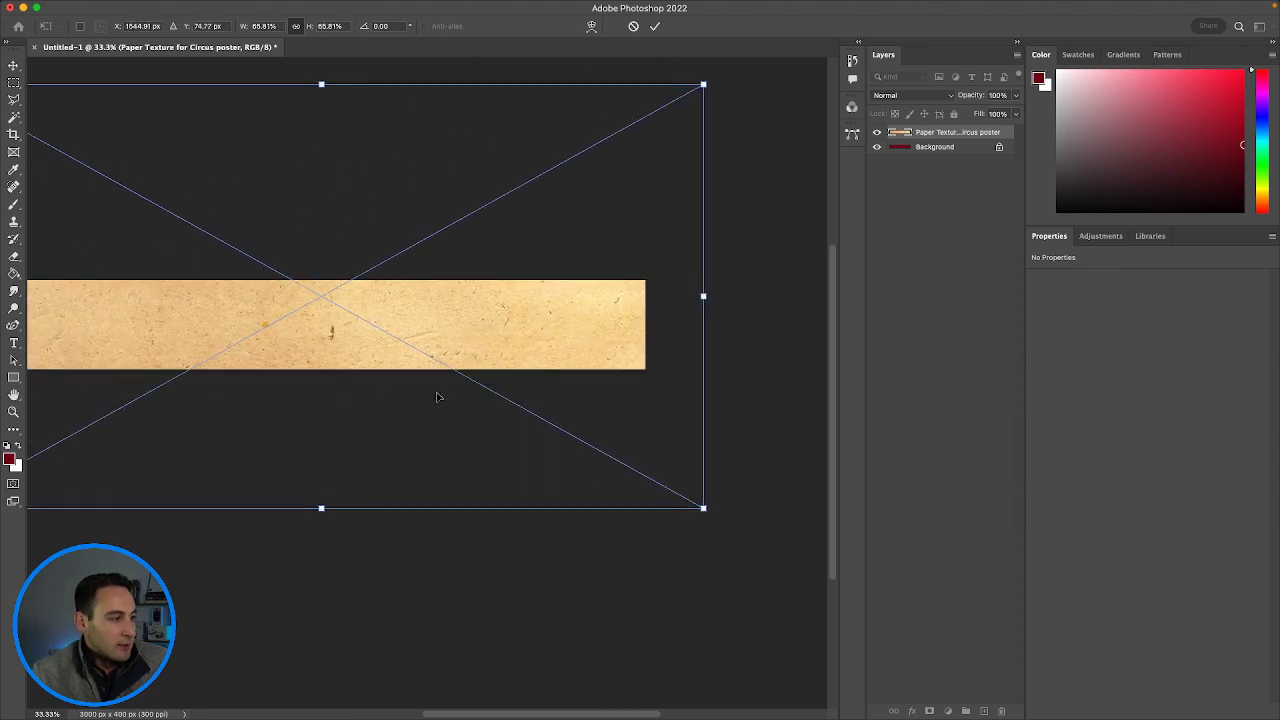
scroll(380, 383, "left", 4)
Set the paper texture layer's blend mode to Multiply and commit its placement.
left_click(949, 98)
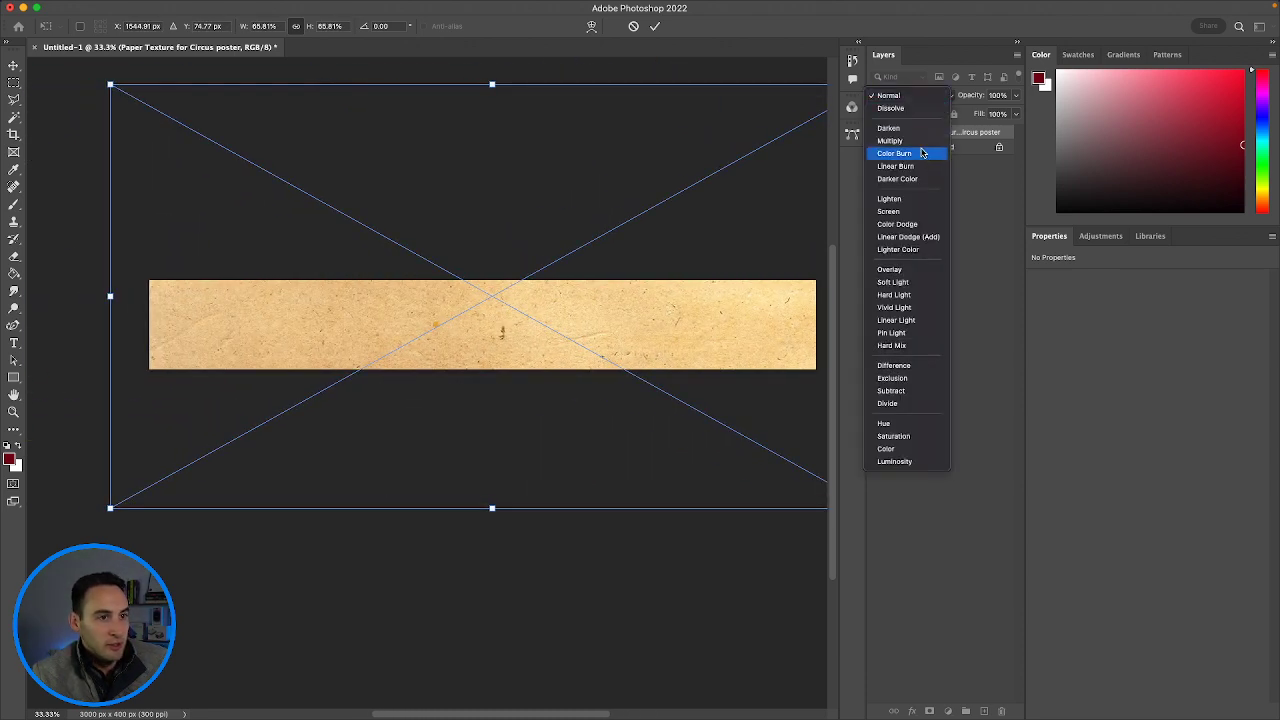
left_click(900, 137)
scroll(621, 270, "right", 3)
scroll(621, 270, "left", 2)
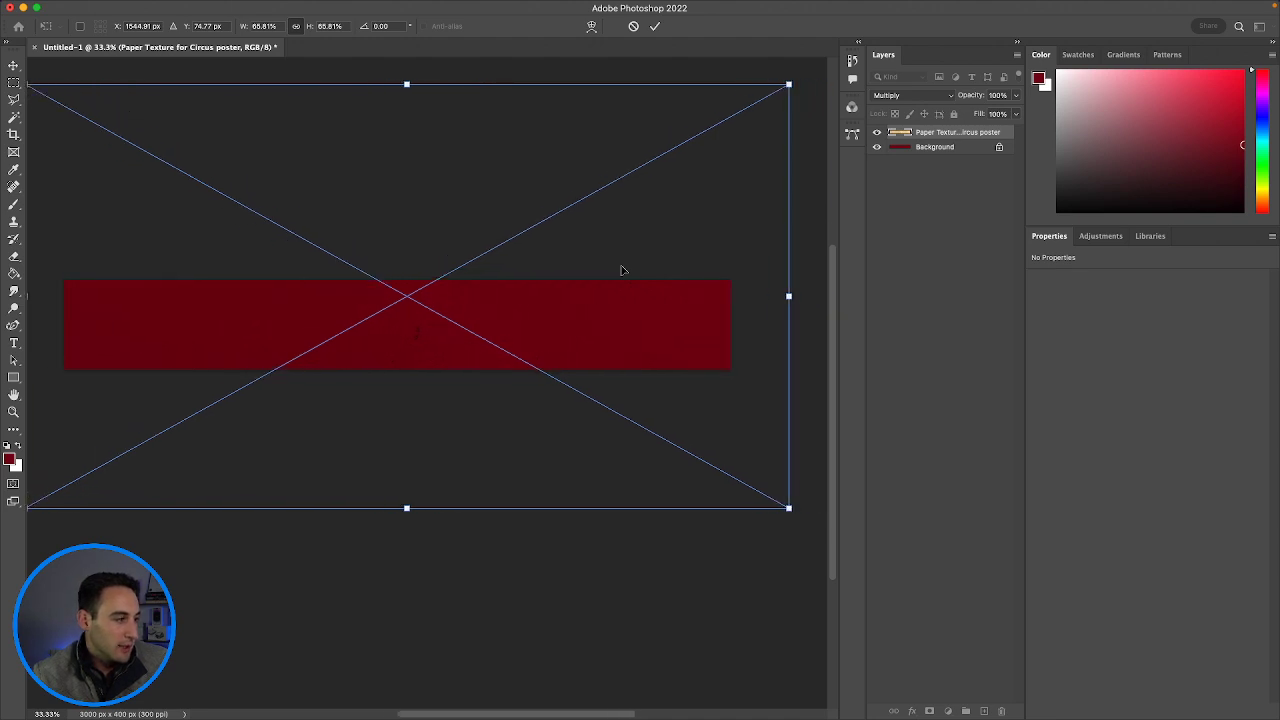
left_click(910, 281)
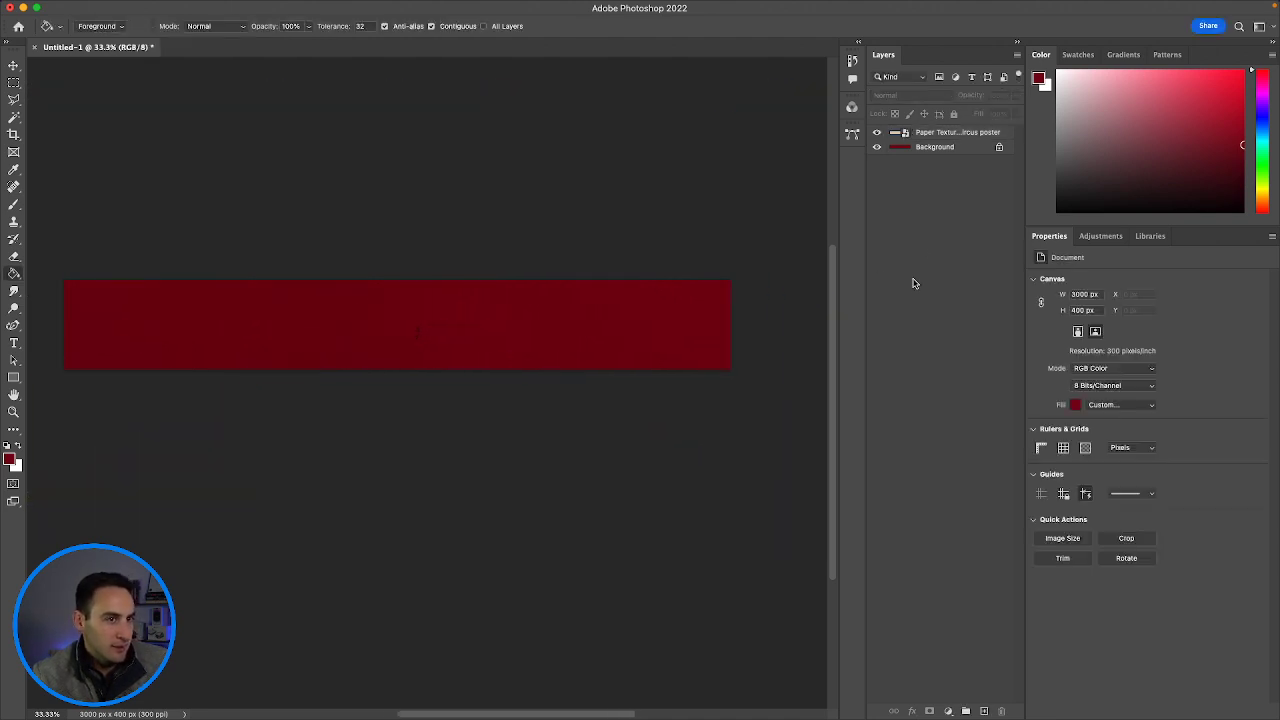
Refill the Background layer with the darker red 49010d.
left_click(933, 150)
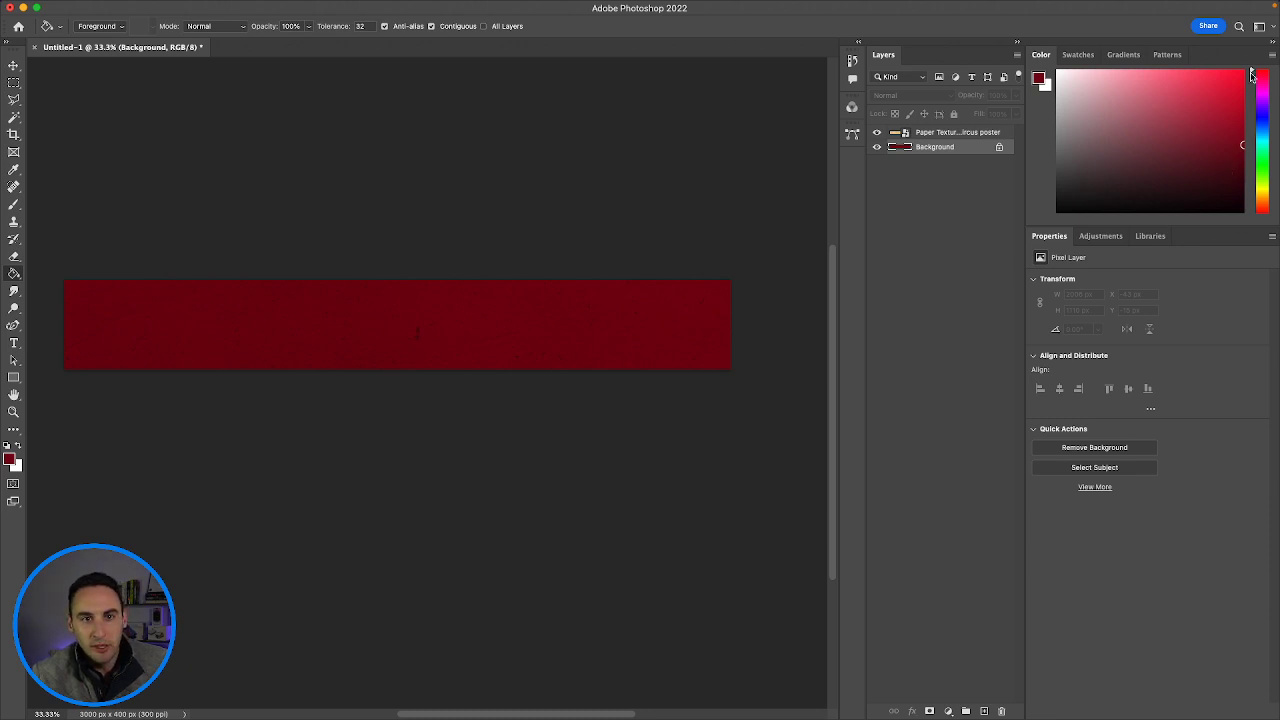
left_click(1041, 82)
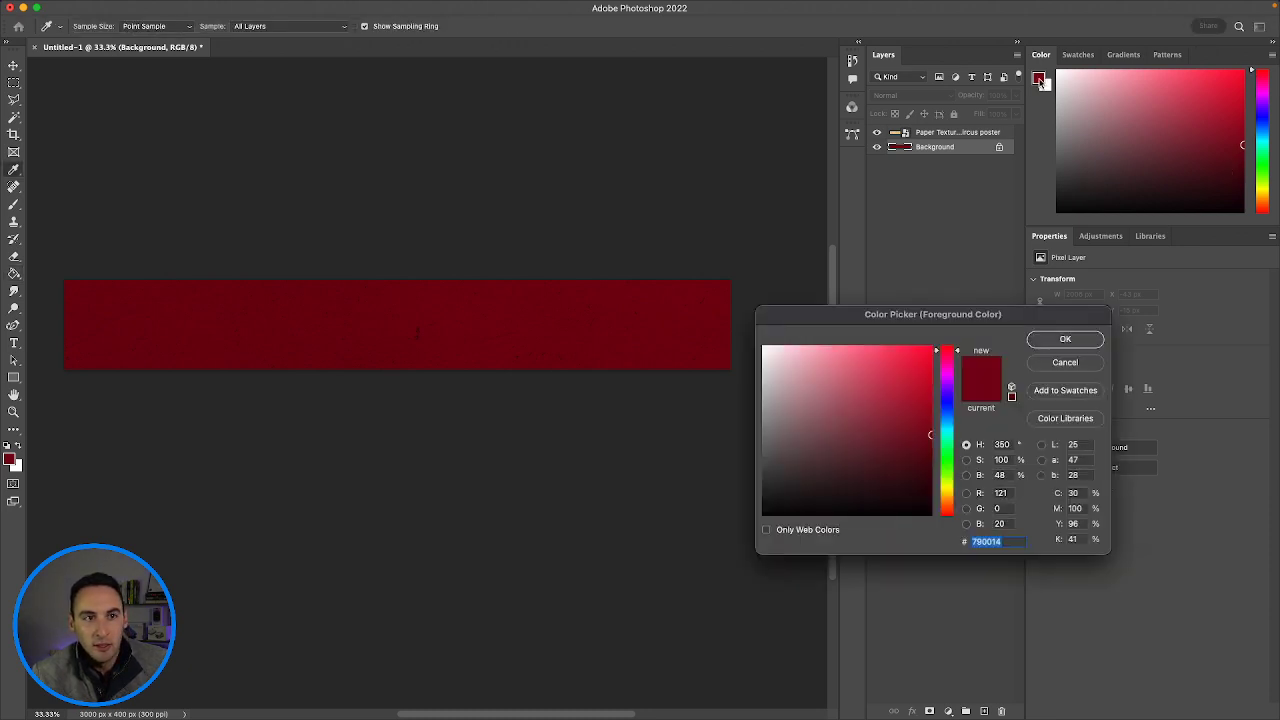
left_click_drag(930, 432, 928, 467)
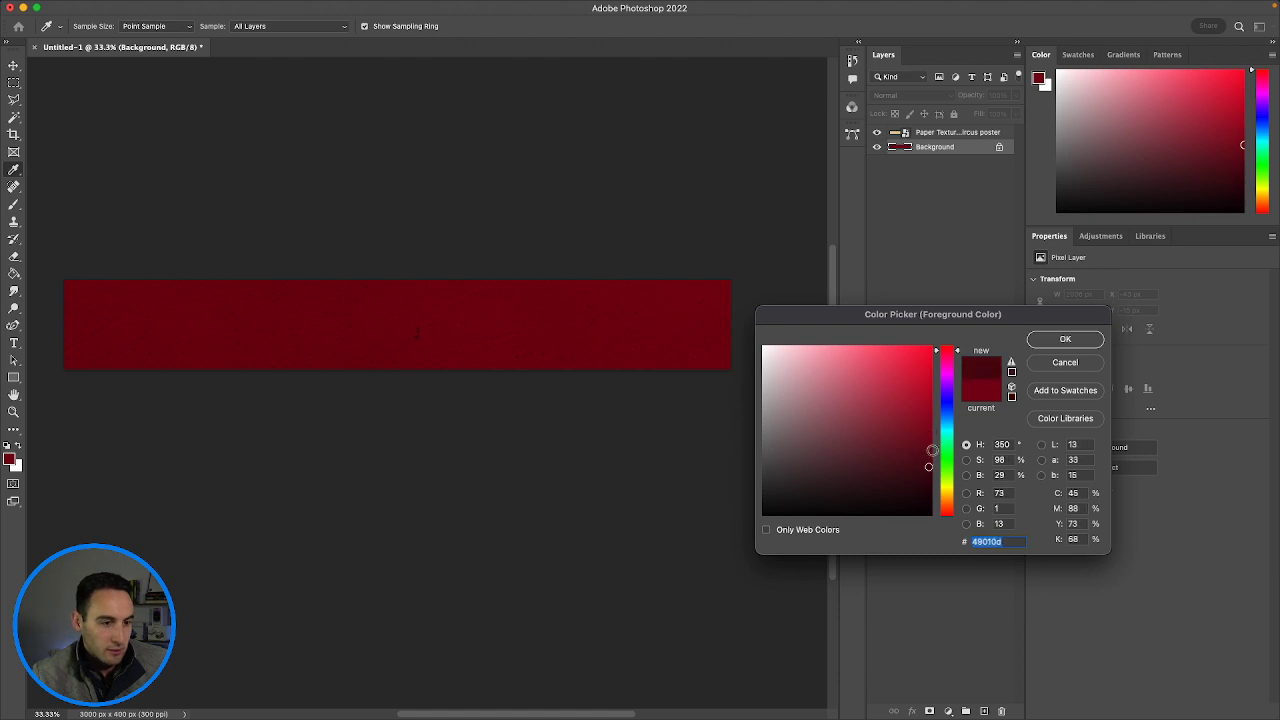
left_click(1051, 344)
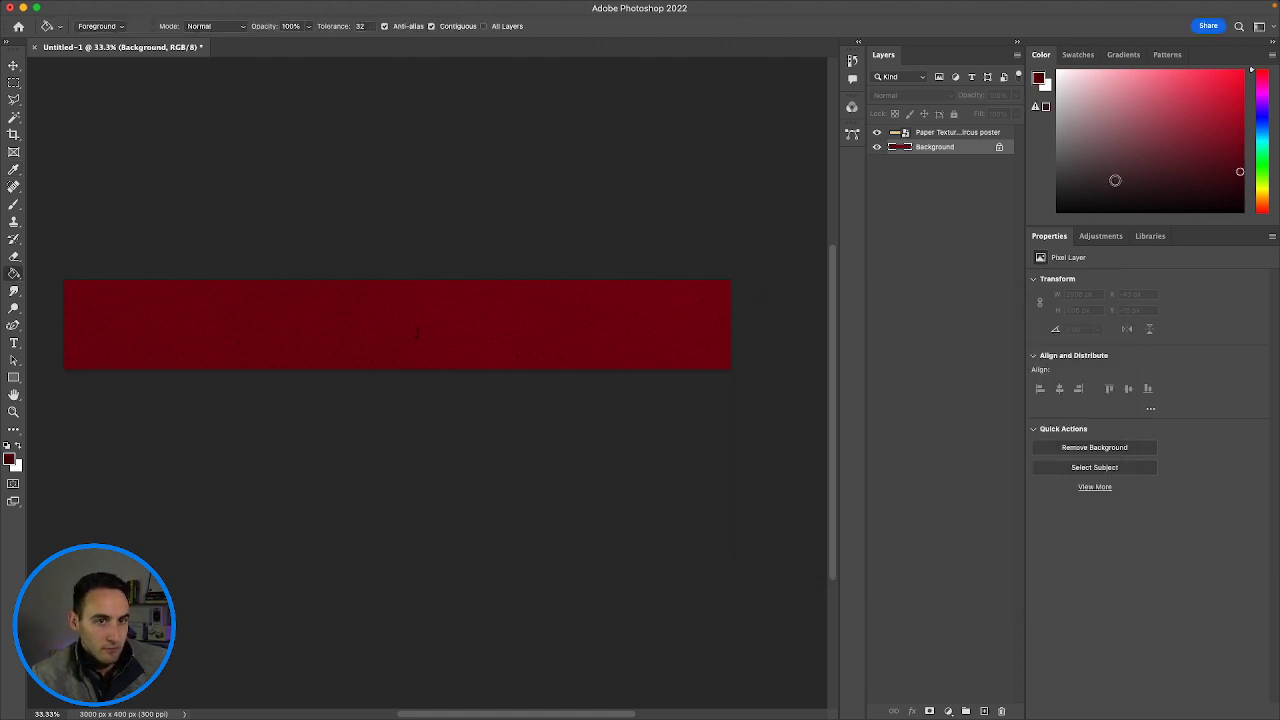
left_click(211, 352)
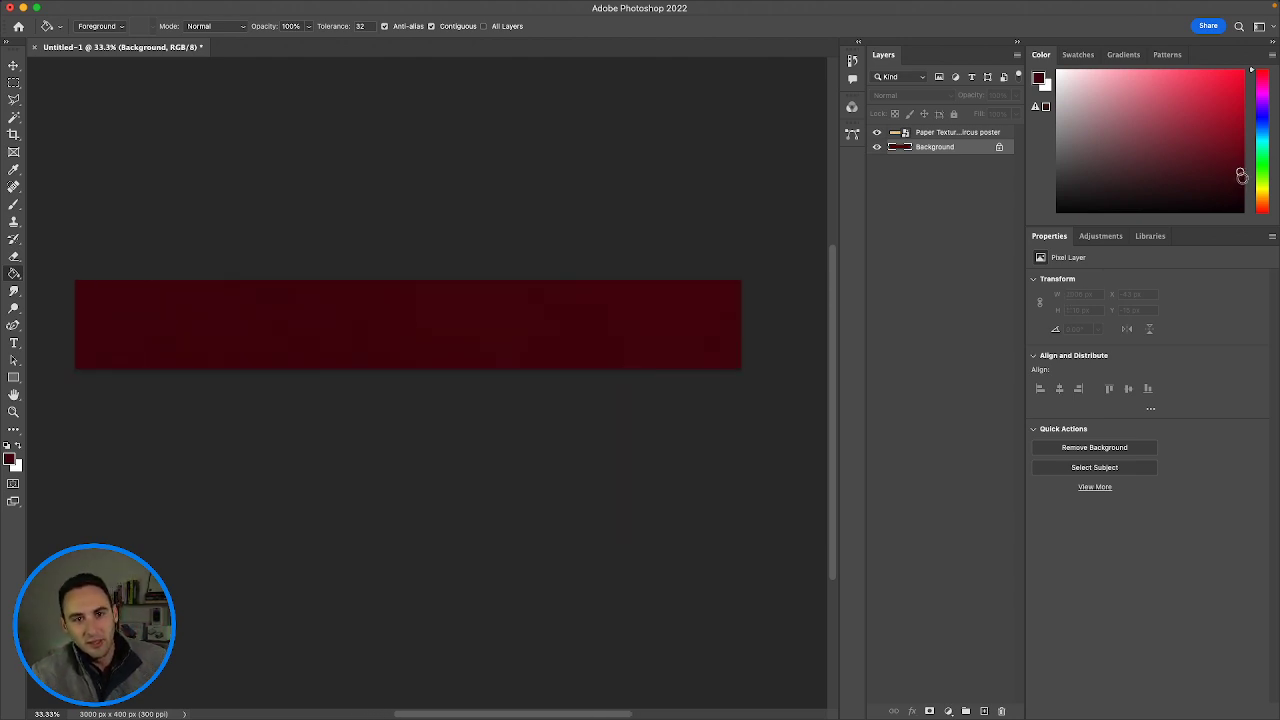
Shift the foreground hue to orange and fill the Background layer with a dark brown.
left_click(1262, 205)
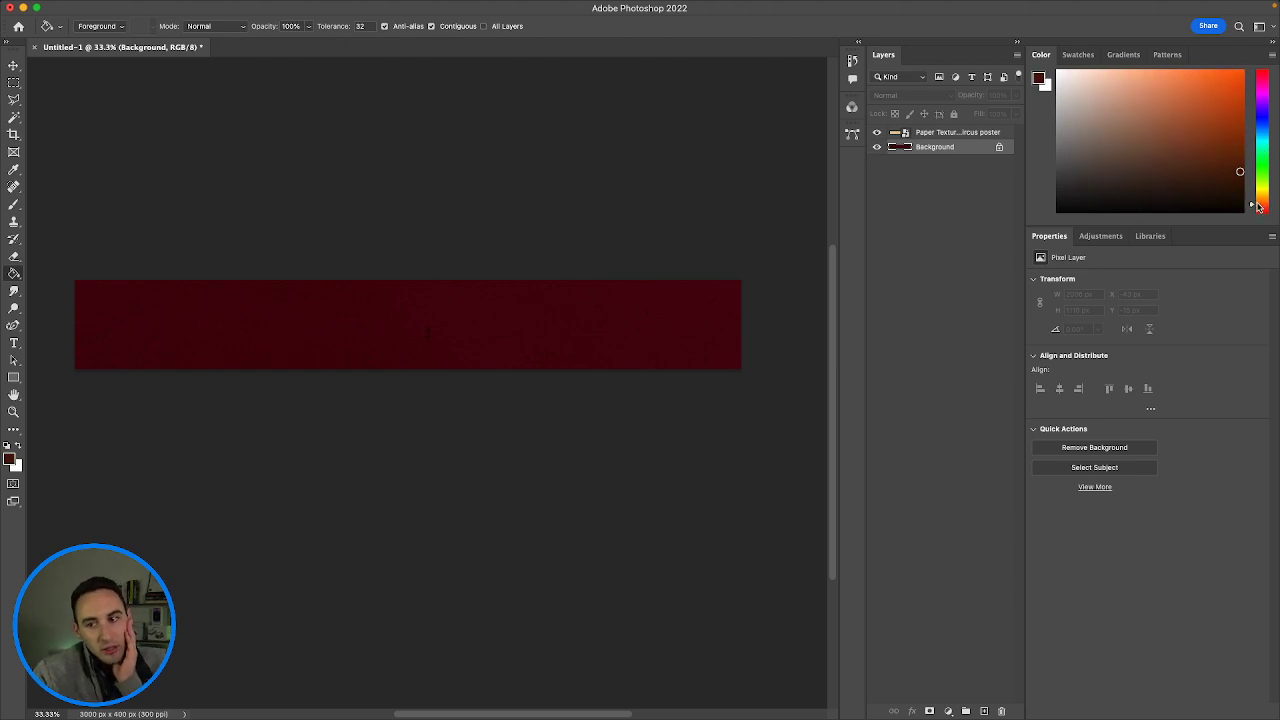
left_click(691, 314)
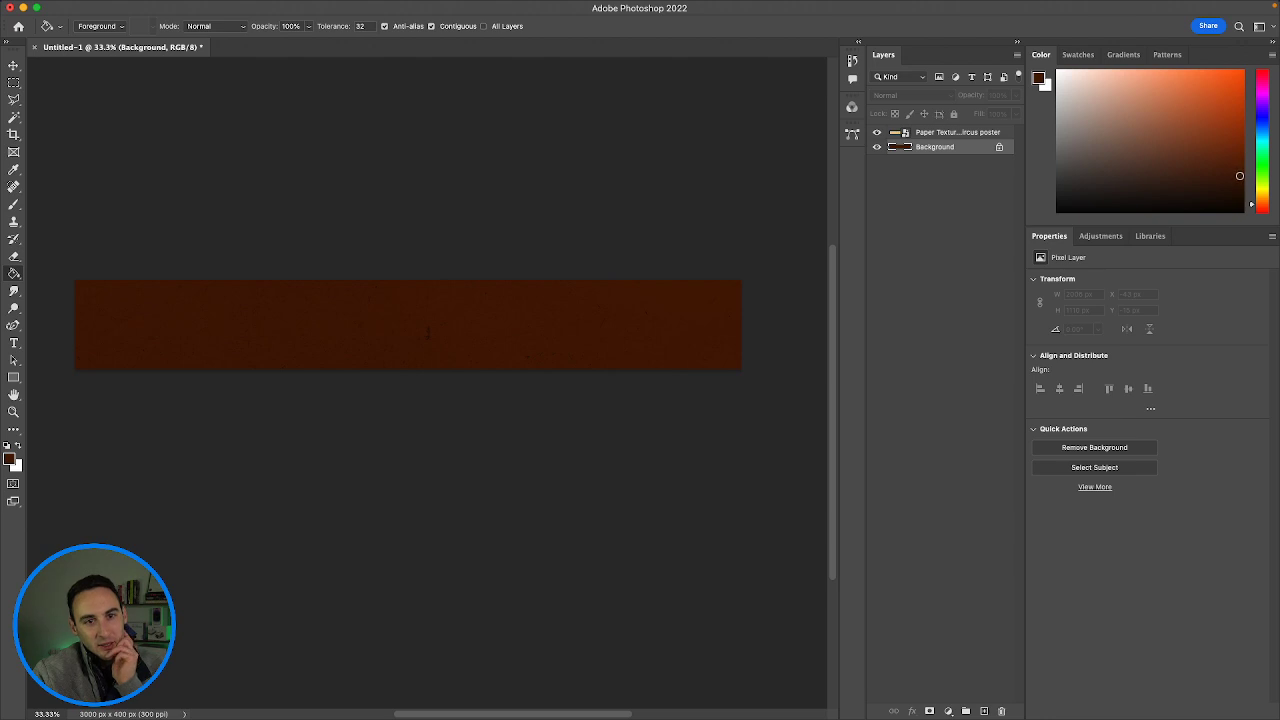
left_click(1229, 181)
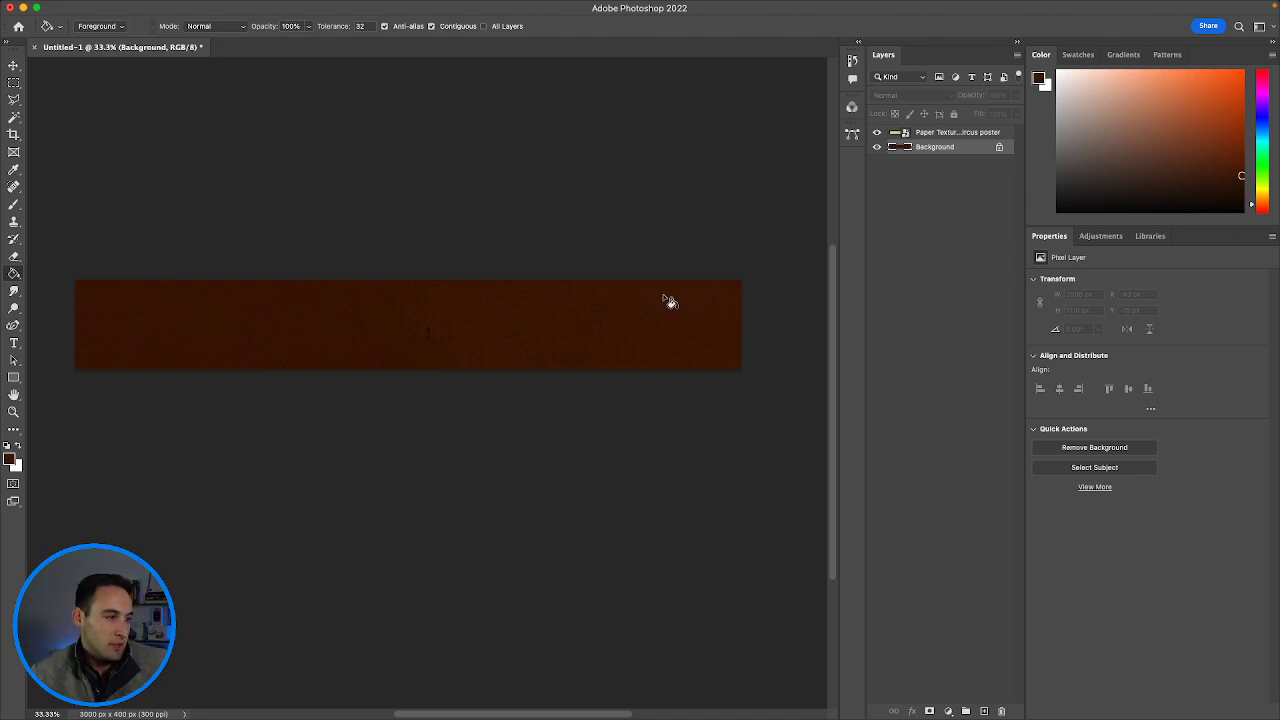
Draw a rectangle about 3177 by 234 px overlapping the canvas's upper edge and give it a bright red fill.
scroll(28, 130, "left", 1)
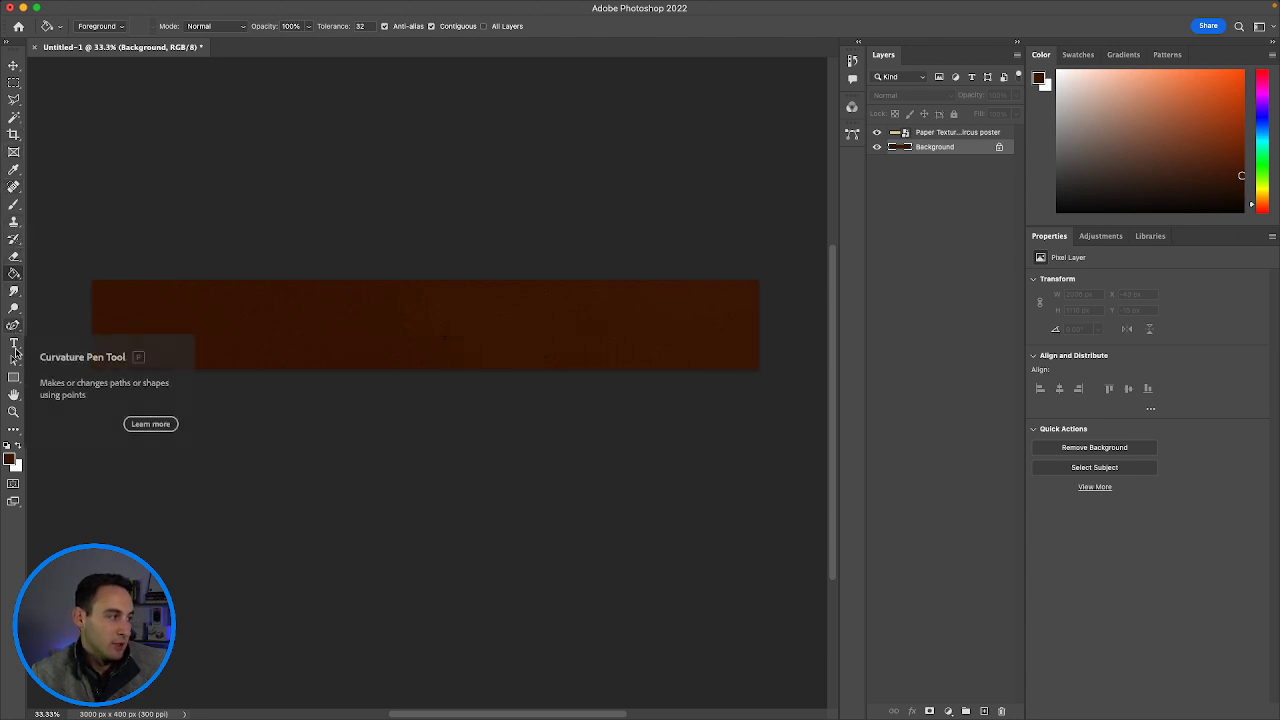
left_click(14, 377)
left_click_drag(76, 248, 781, 299)
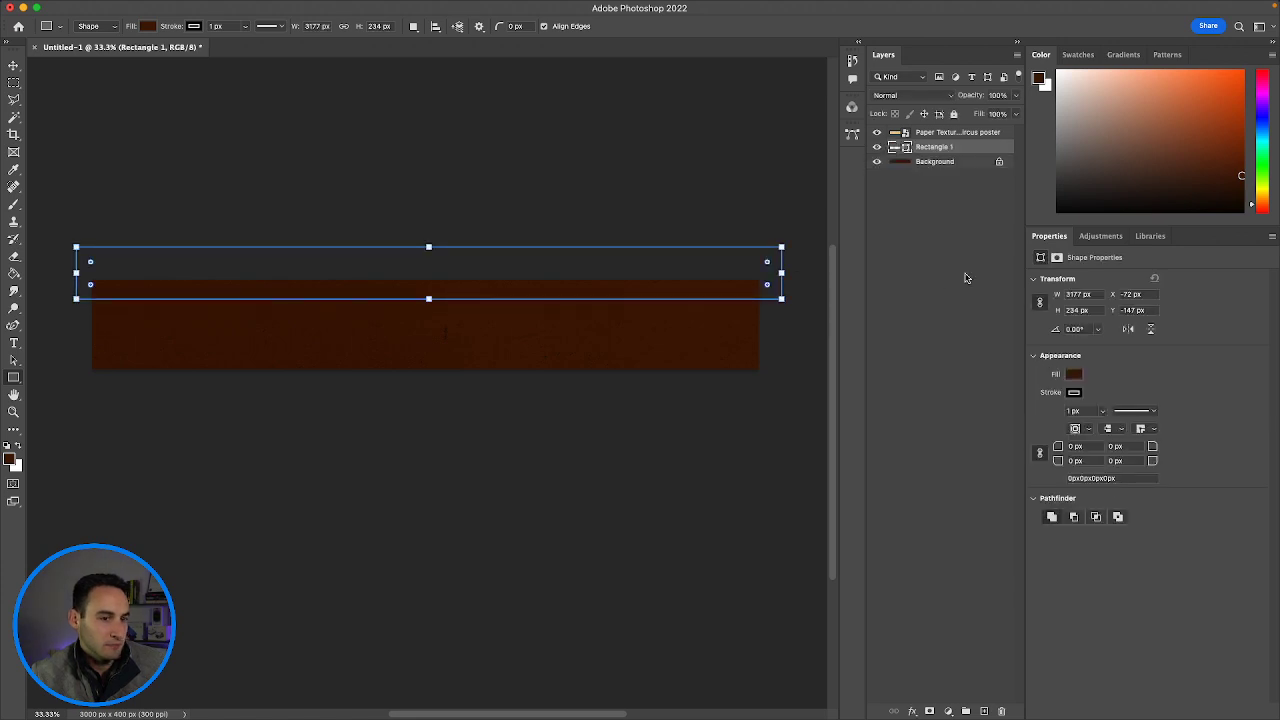
left_click(1075, 376)
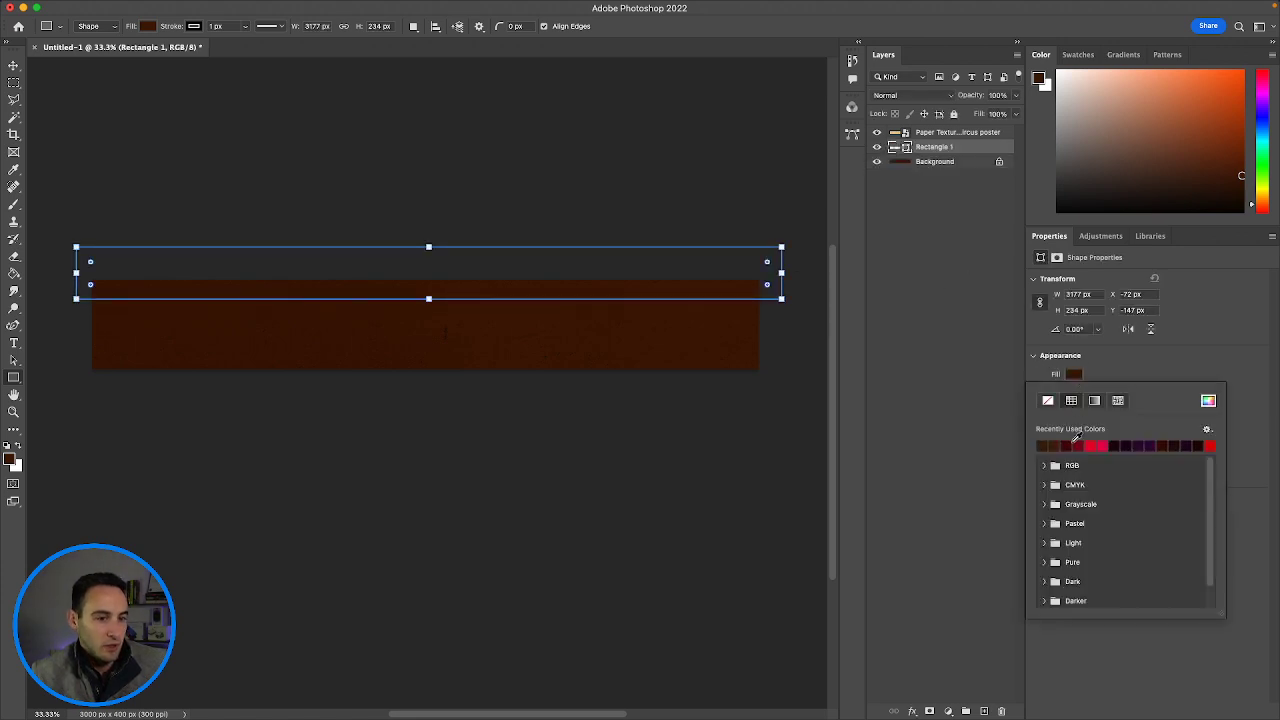
left_click(1093, 444)
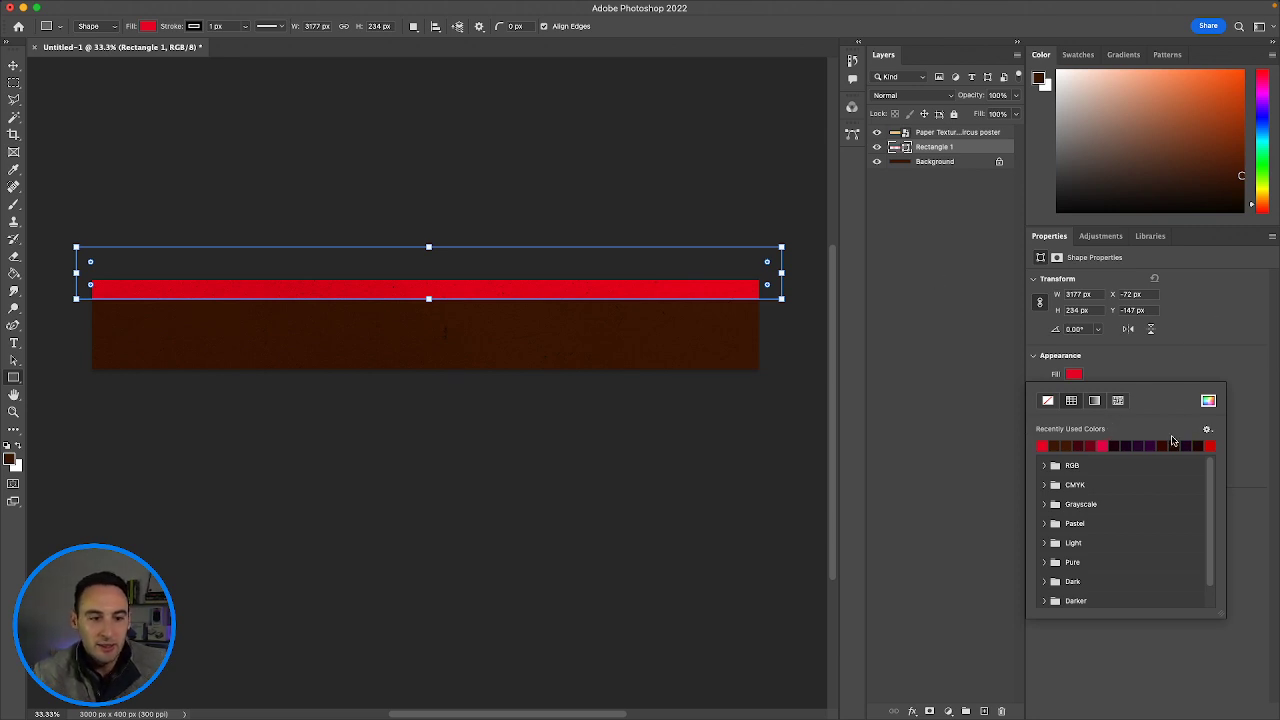
Rasterize the Rectangle 1 shape and fill it with a reddish brown lighter than the Background layer.
left_click(1242, 152)
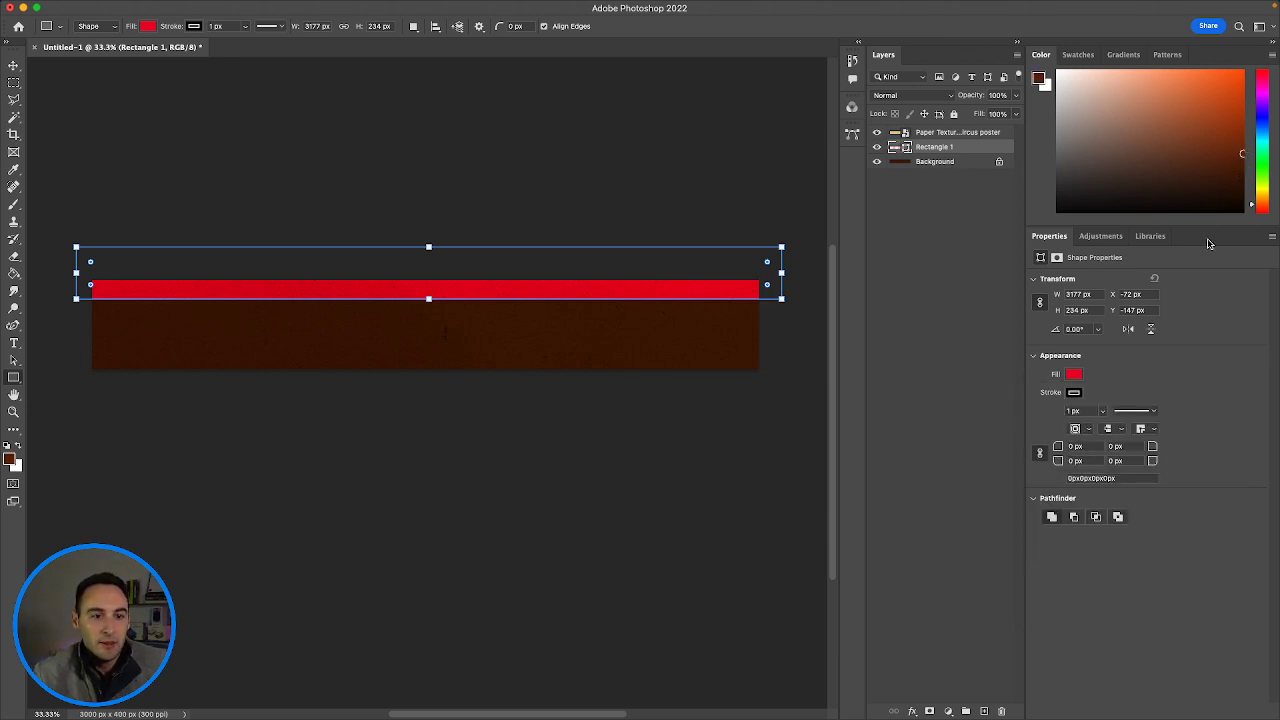
left_click(1238, 150)
left_click(1243, 152)
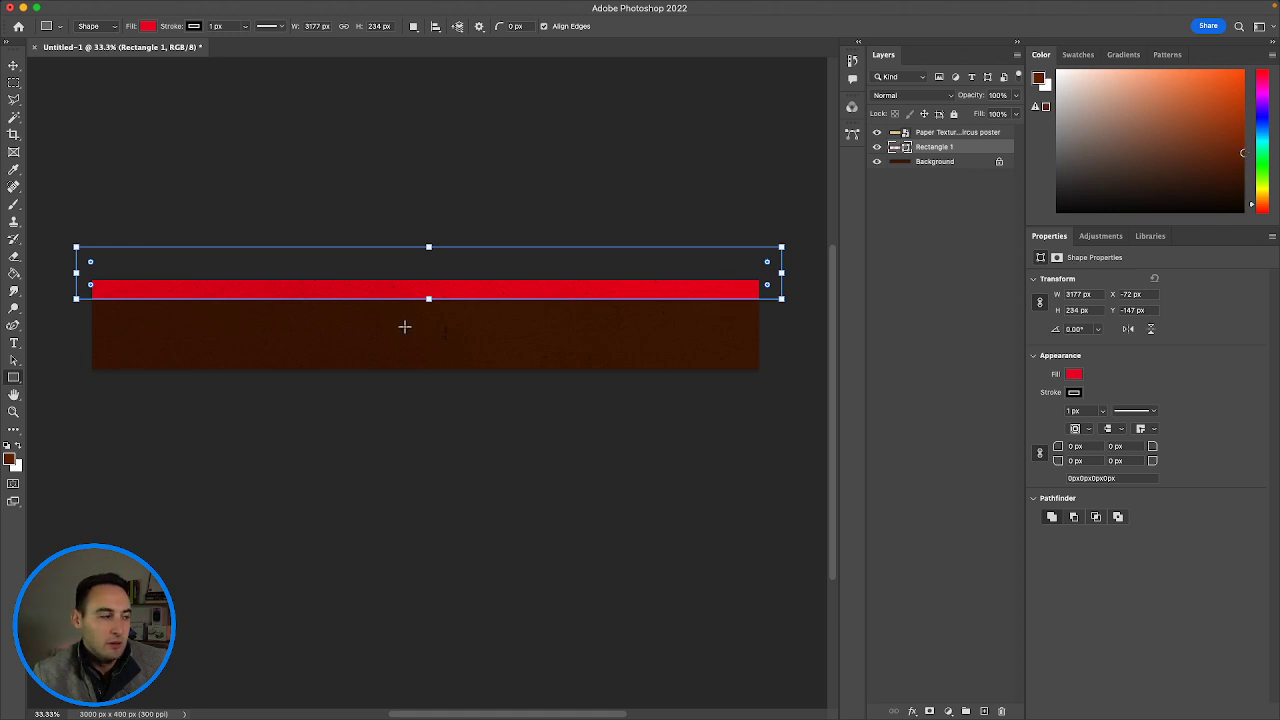
left_click(14, 272)
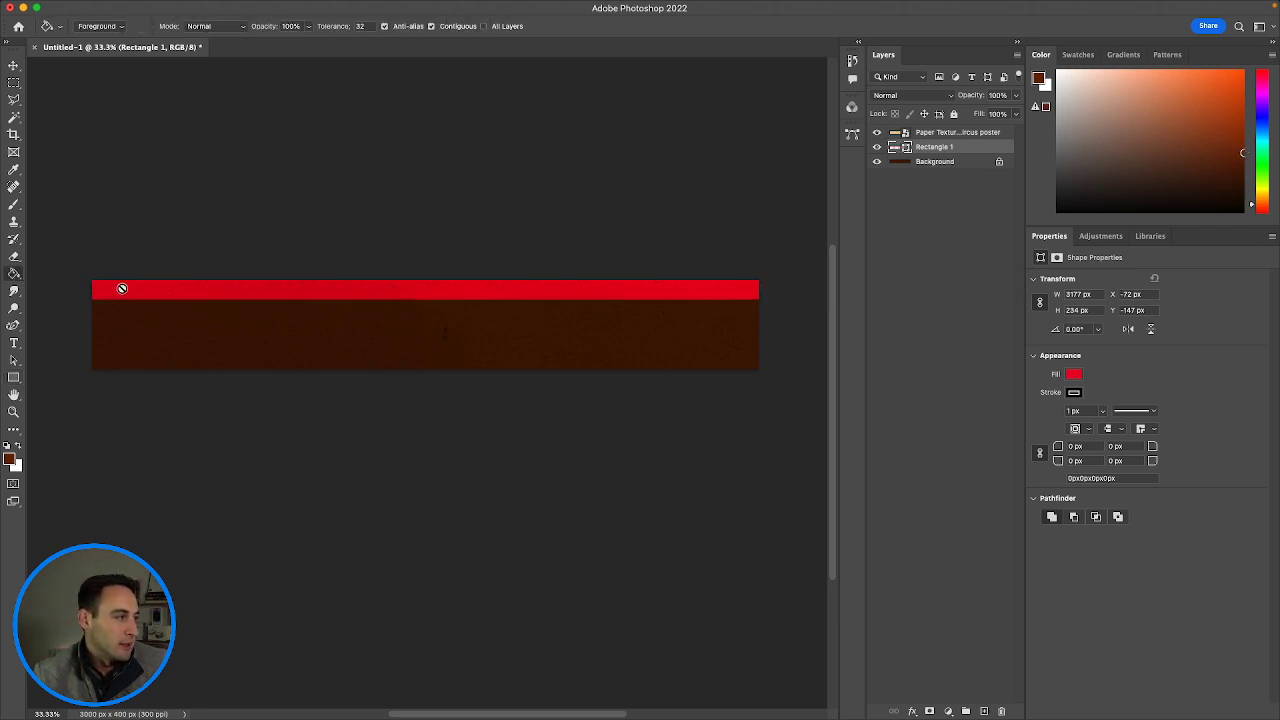
left_click(130, 292)
left_click(684, 268)
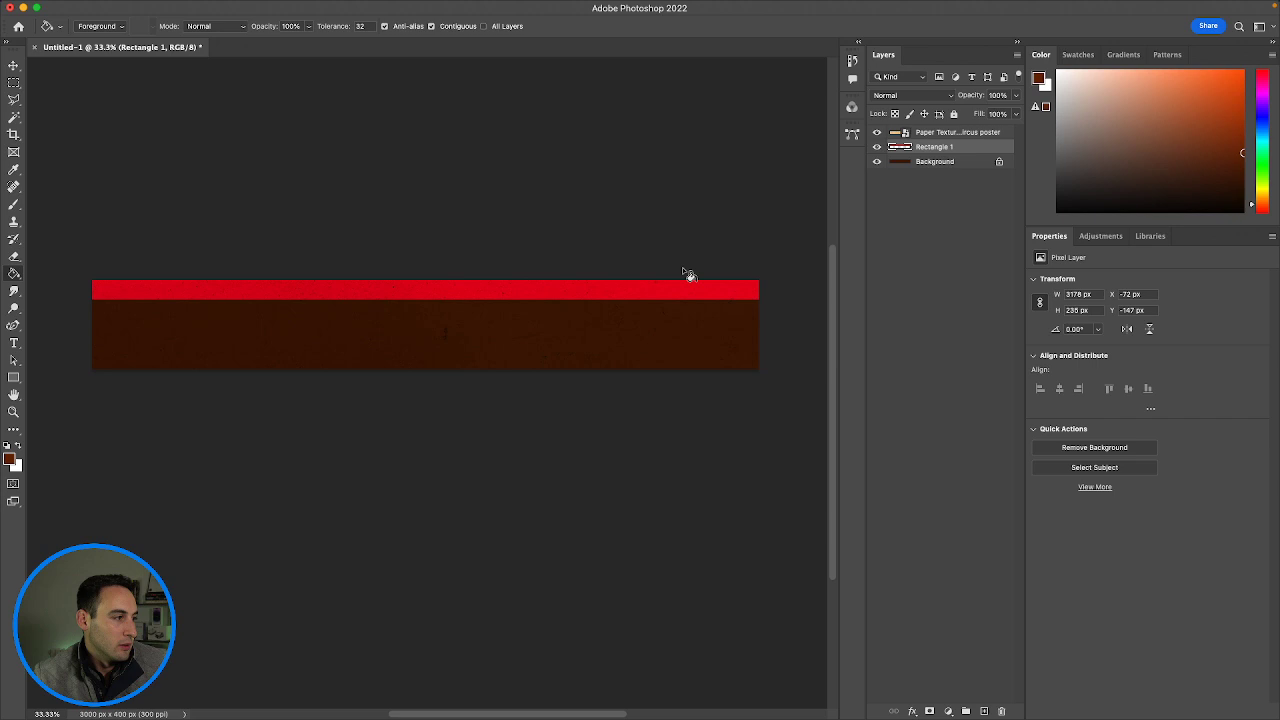
left_click(352, 286)
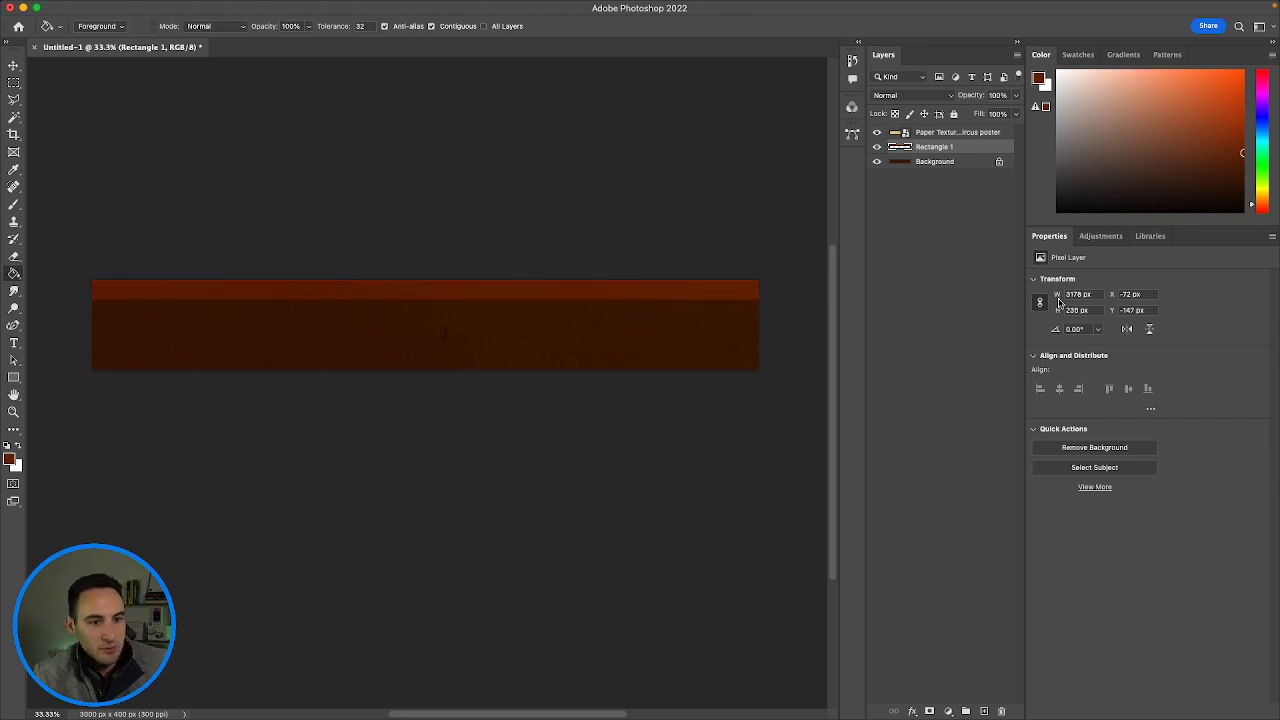
left_click(934, 159)
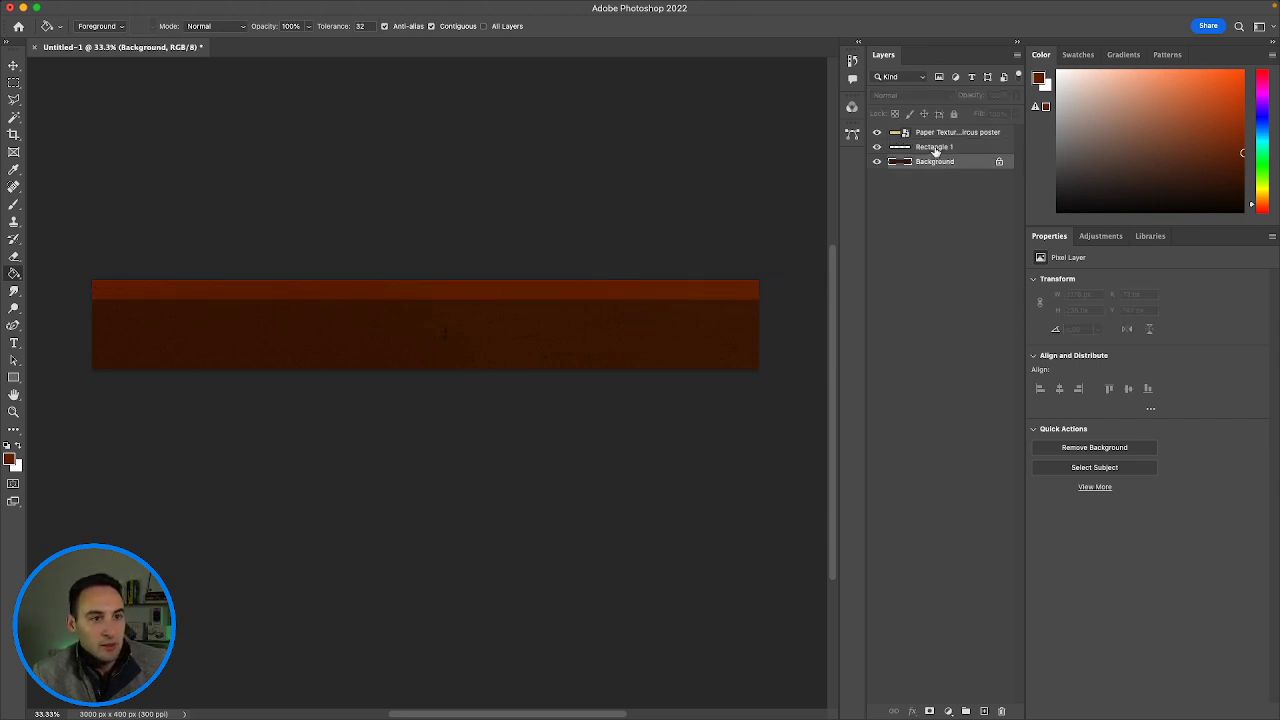
left_click(935, 147)
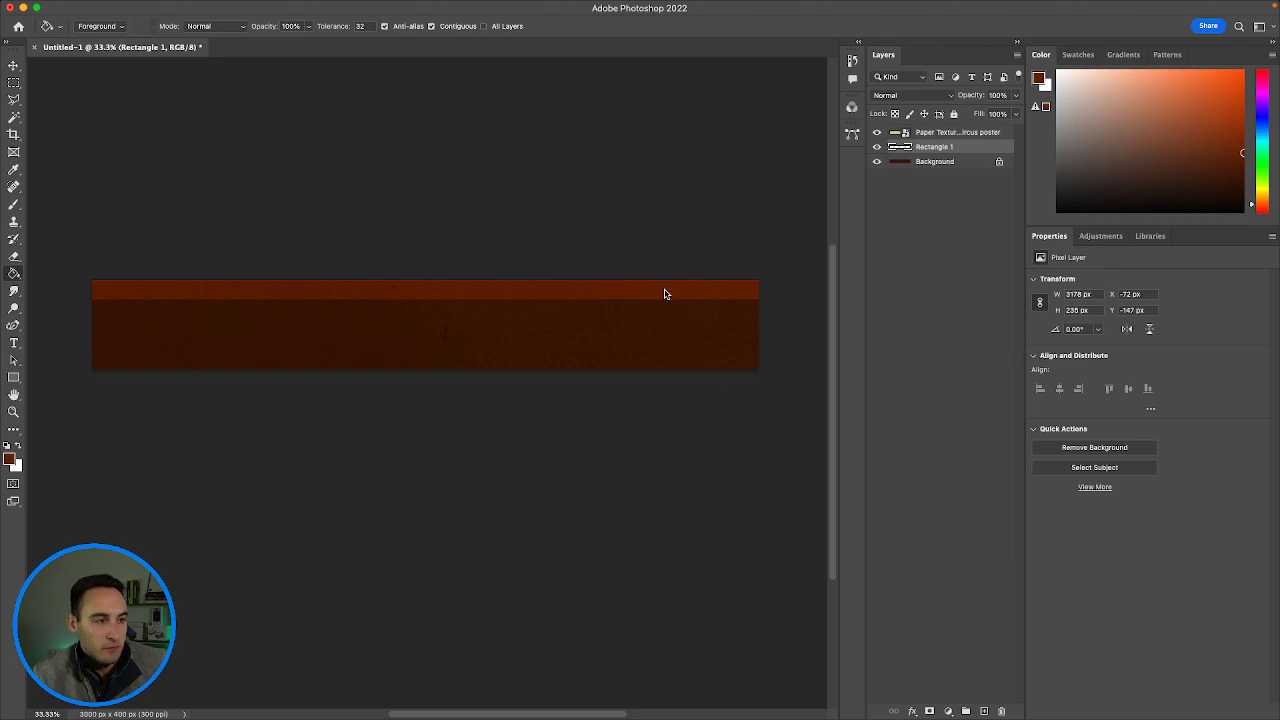
Examine the paper texture on the lighter band and the dark brown strip, both close up and at full size.
scroll(641, 295, "left", 5)
scroll(641, 295, "up", 10)
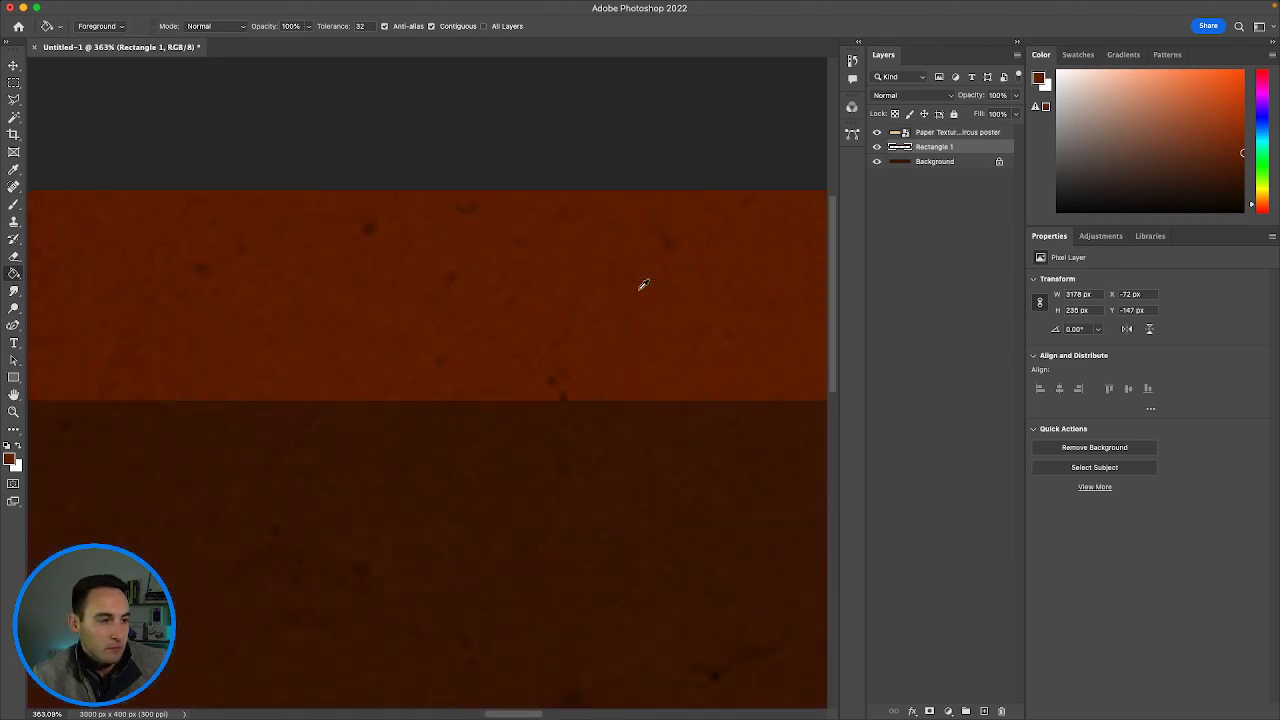
scroll(641, 295, "down", 10)
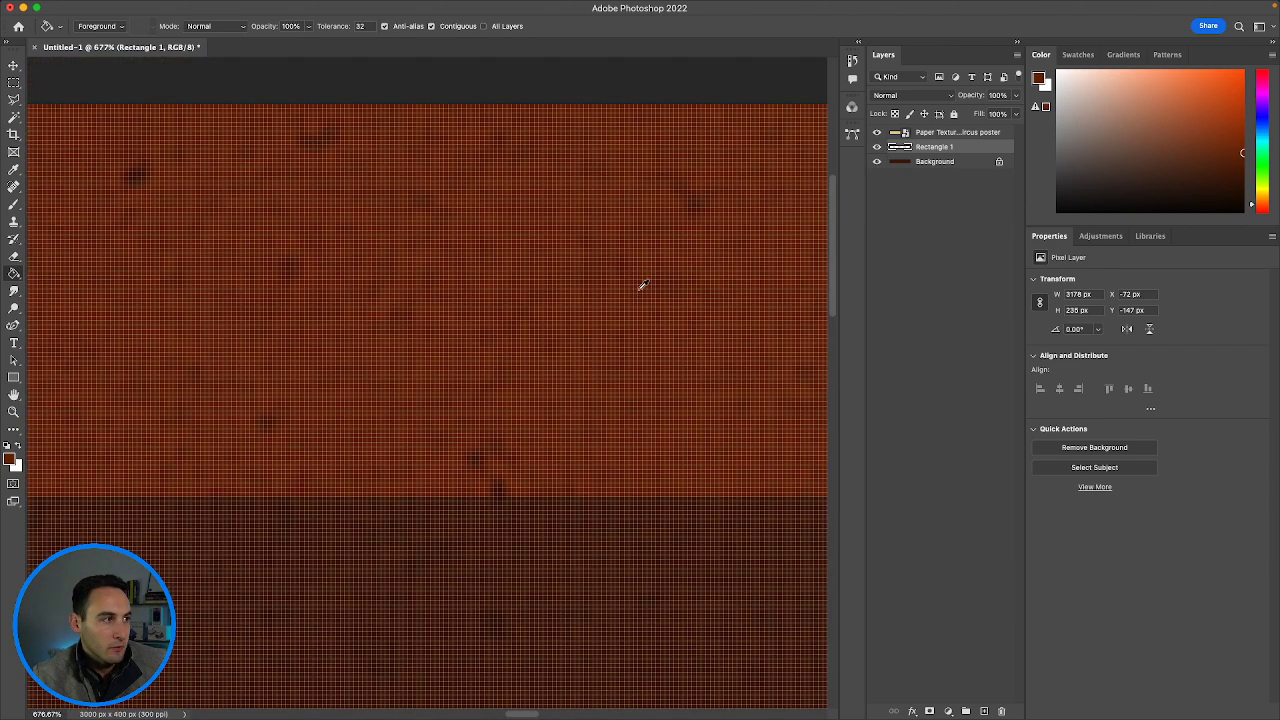
scroll(645, 295, "right", 3)
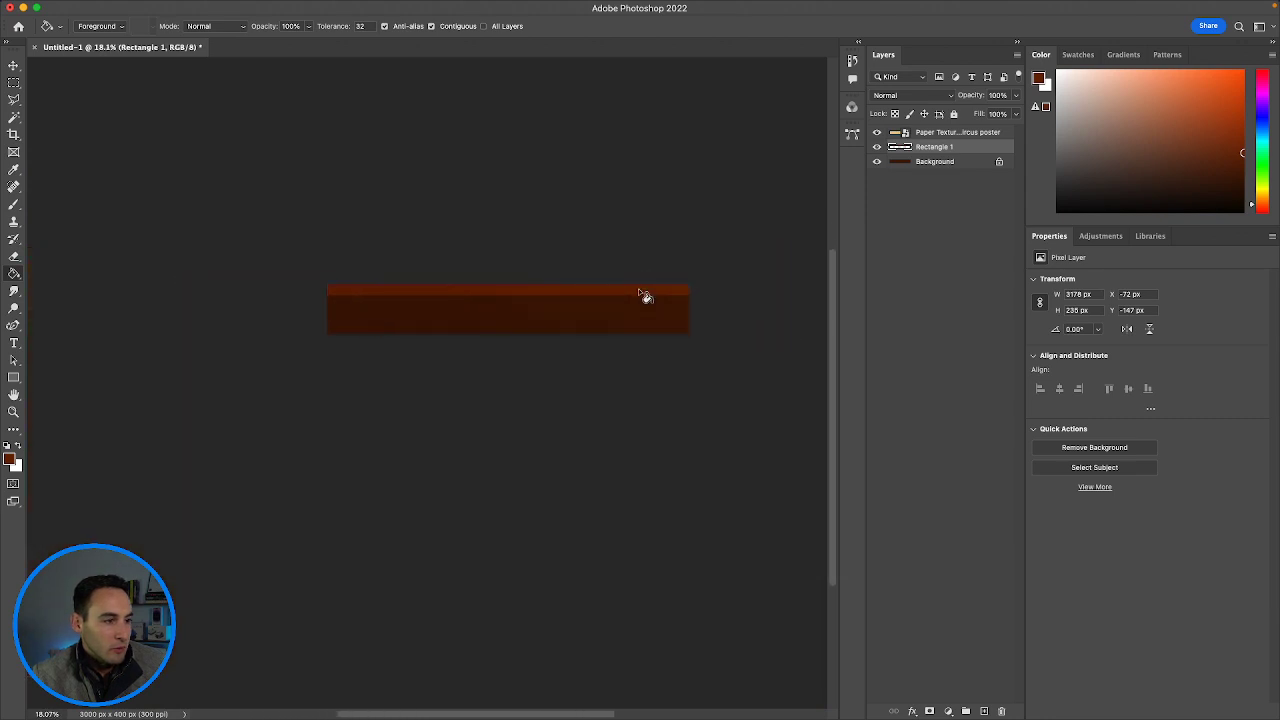
scroll(643, 284, "up", 5)
scroll(643, 284, "down", 3)
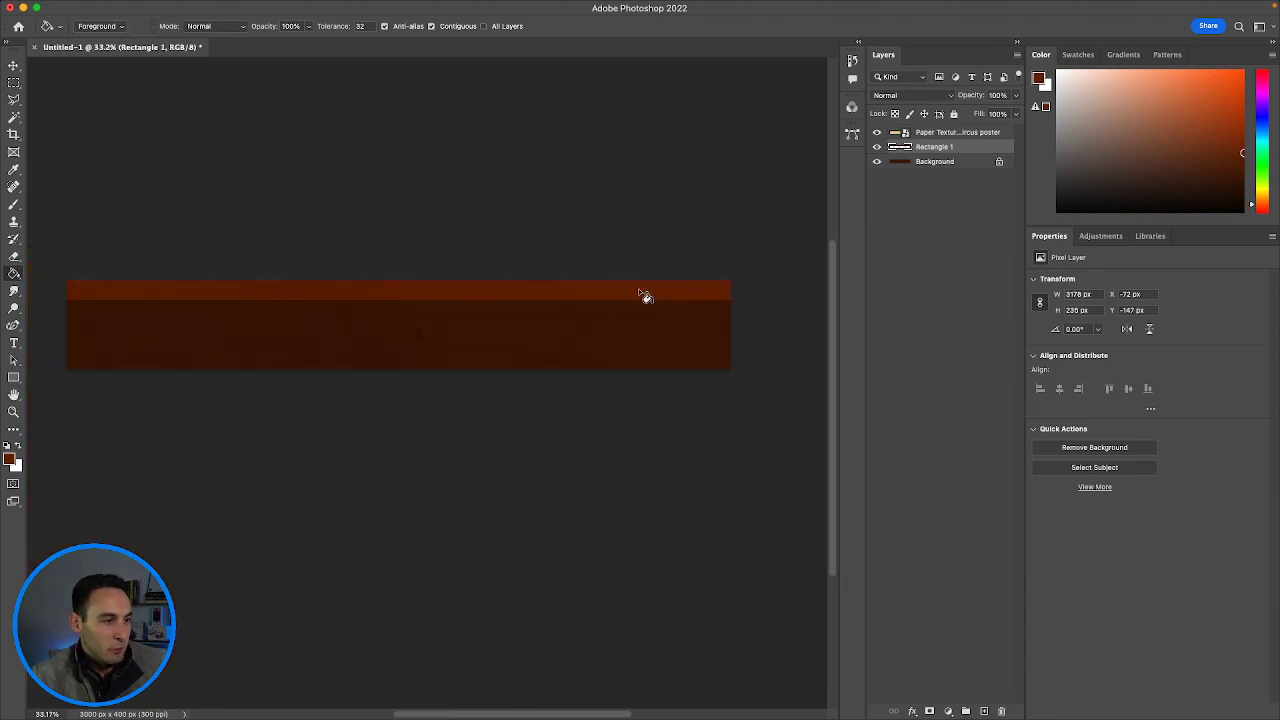
scroll(643, 284, "left", 2)
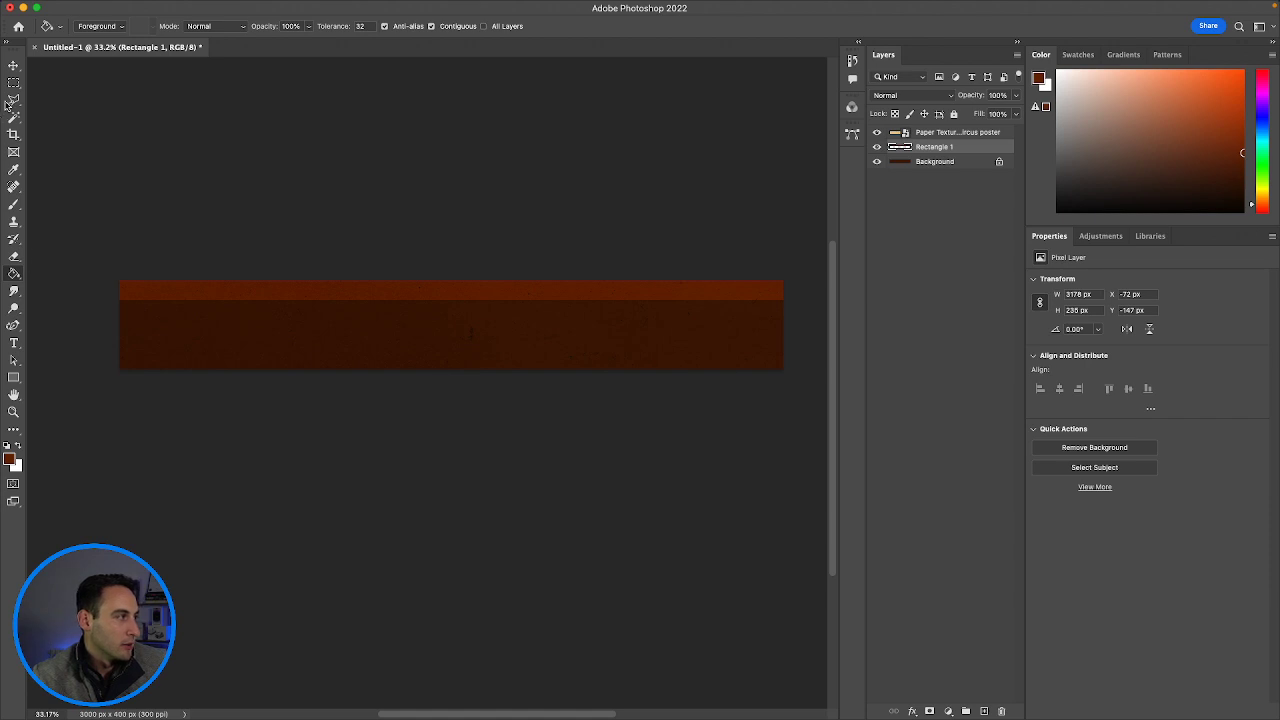
left_click(13, 64)
mouse_move(326, 288)
left_mouse_down()
mouse_move(359, 331)
mouse_move(334, 311)
mouse_move(364, 433)
mouse_move(364, 524)
left_mouse_up()
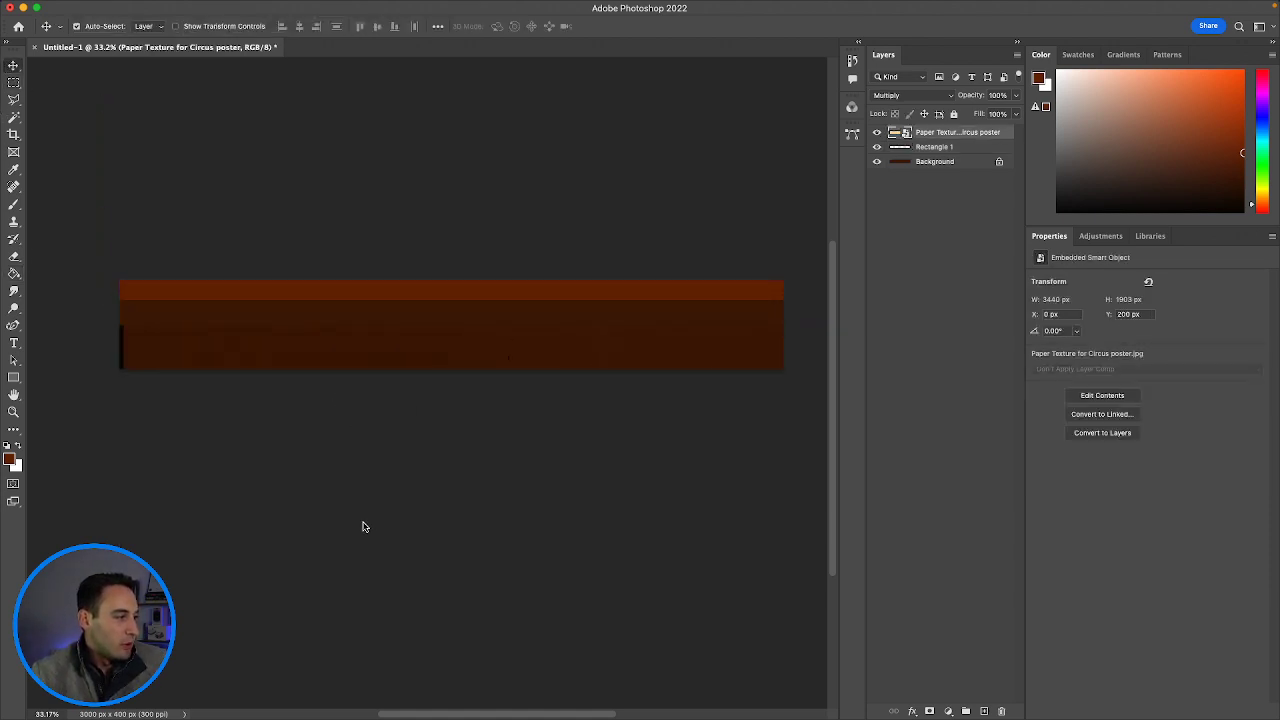
key("super+z")
key("super+z")
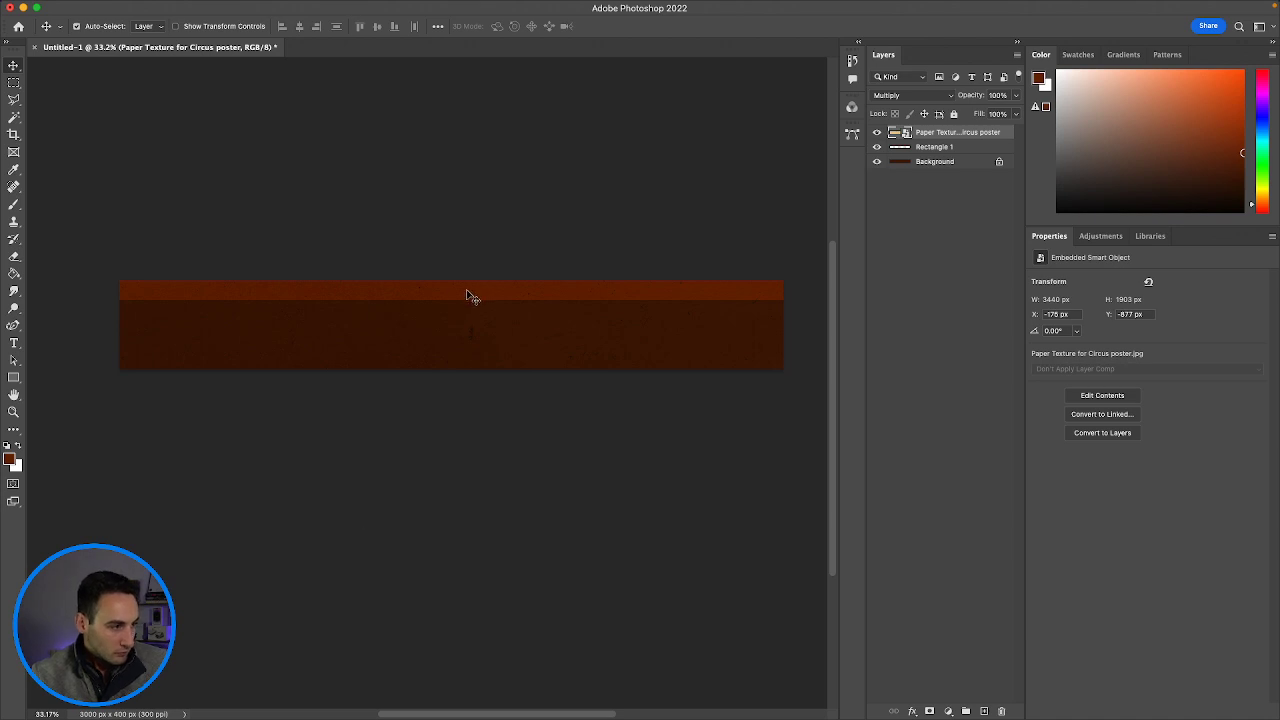
Add a drop shadow to the Rectangle 1 layer and set its colour to the dark brown 722600.
left_click(944, 148)
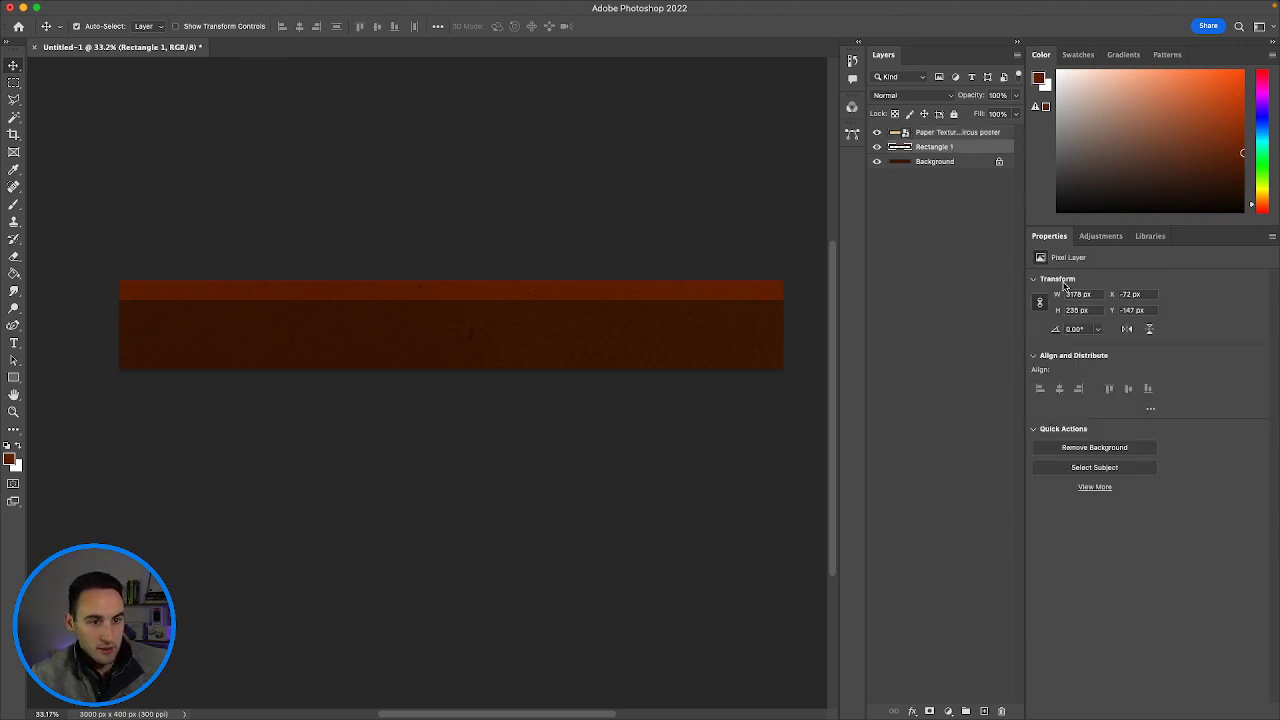
left_click(940, 163)
left_click(940, 150)
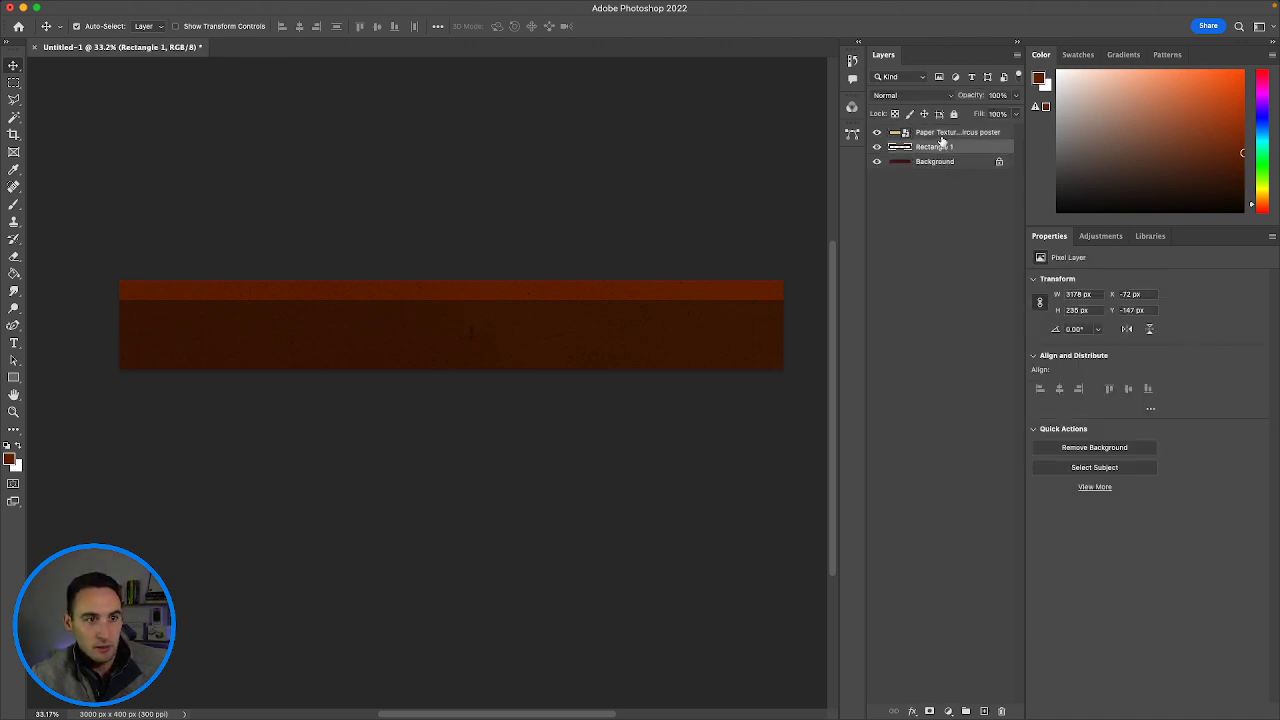
left_click(940, 138)
left_click(940, 148)
double_click(963, 152)
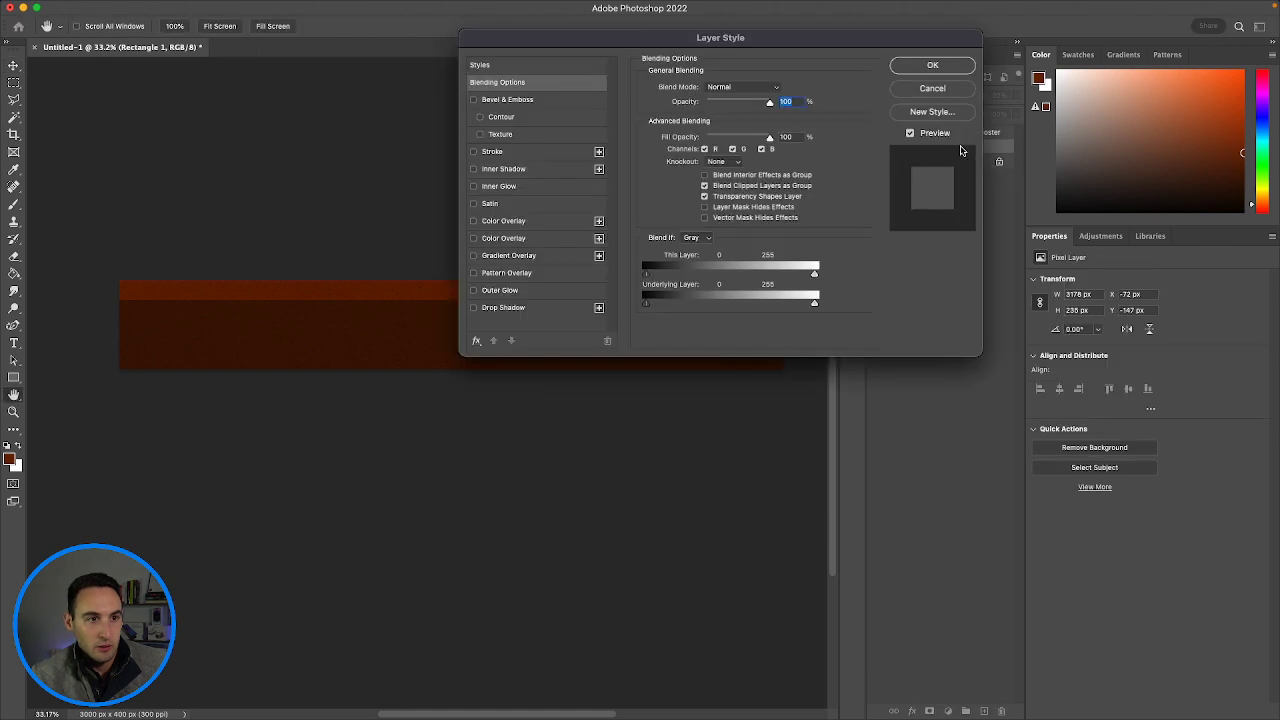
left_click(505, 309)
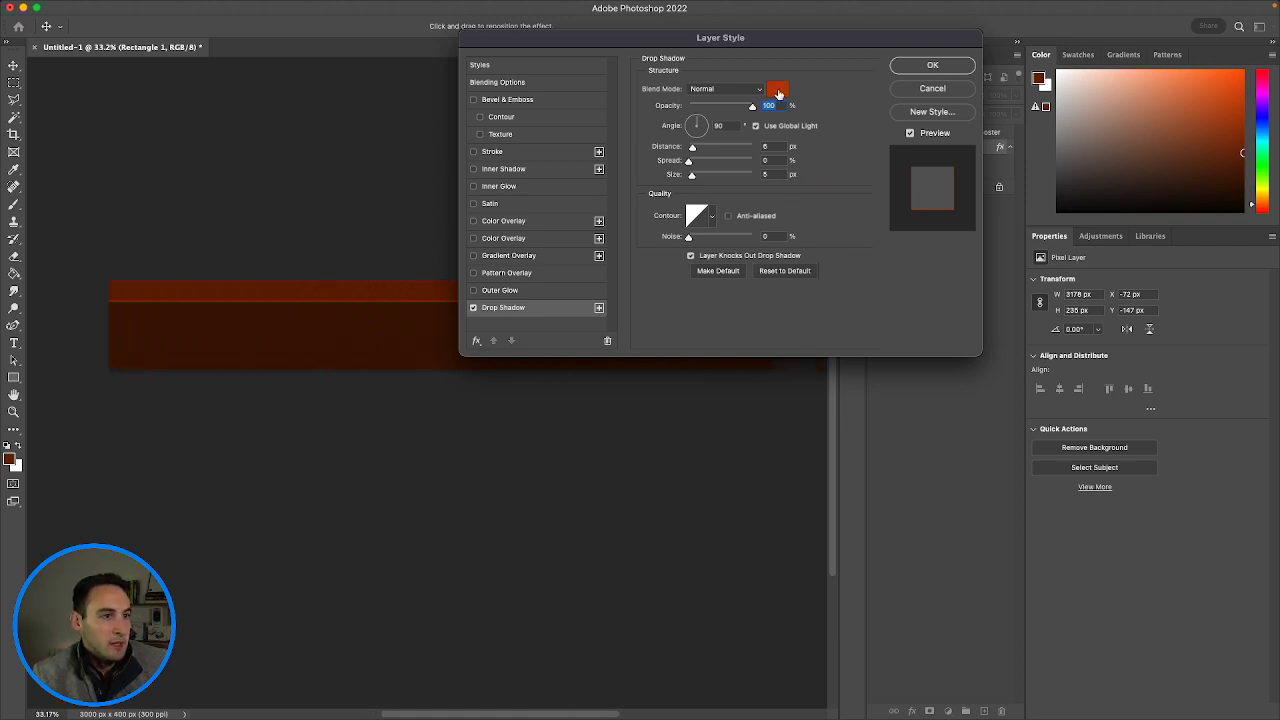
left_click(778, 90)
left_click_drag(929, 394, 933, 442)
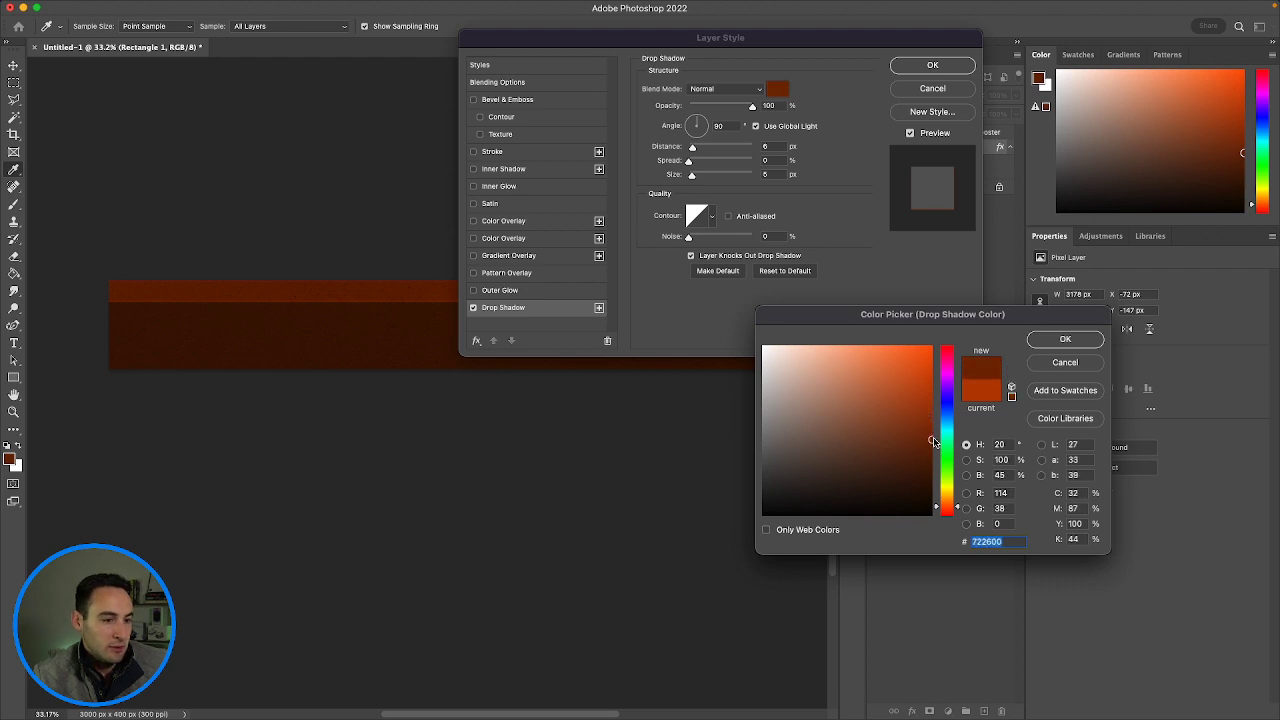
left_click(1083, 342)
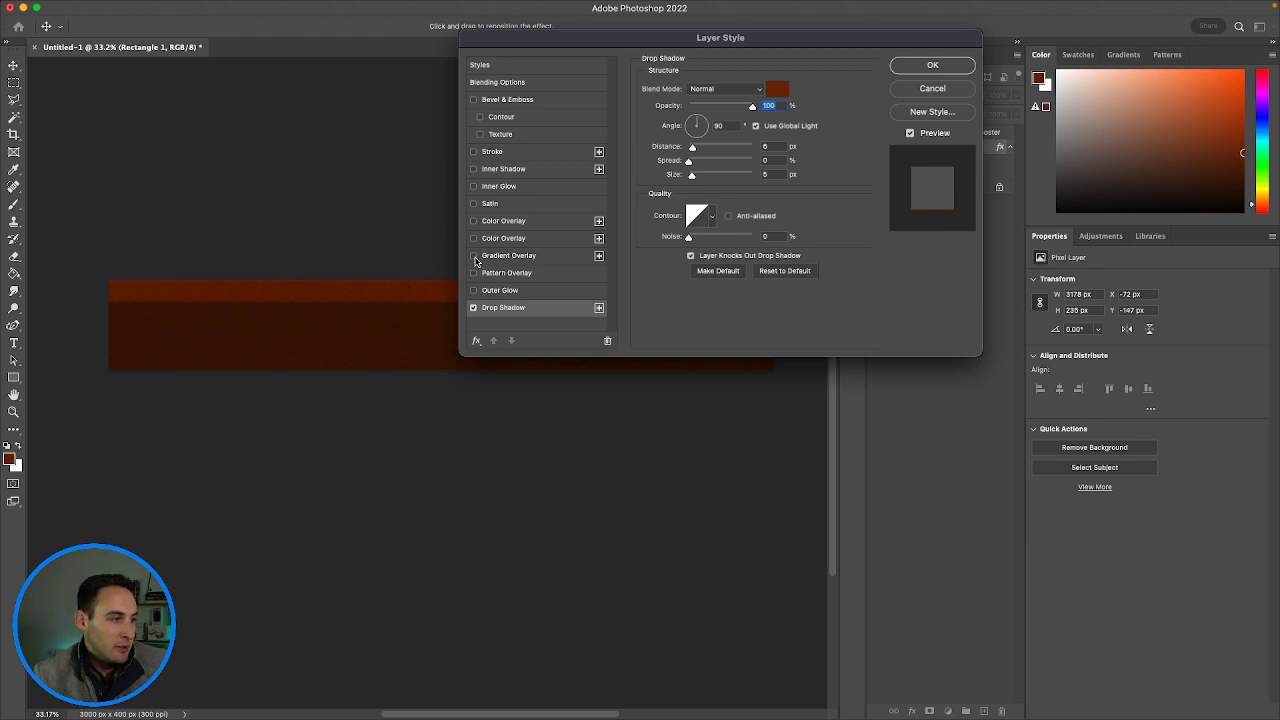
Enable Bevel & Emboss on the Rectangle 1 layer and set its size to 128 px.
left_click(474, 100)
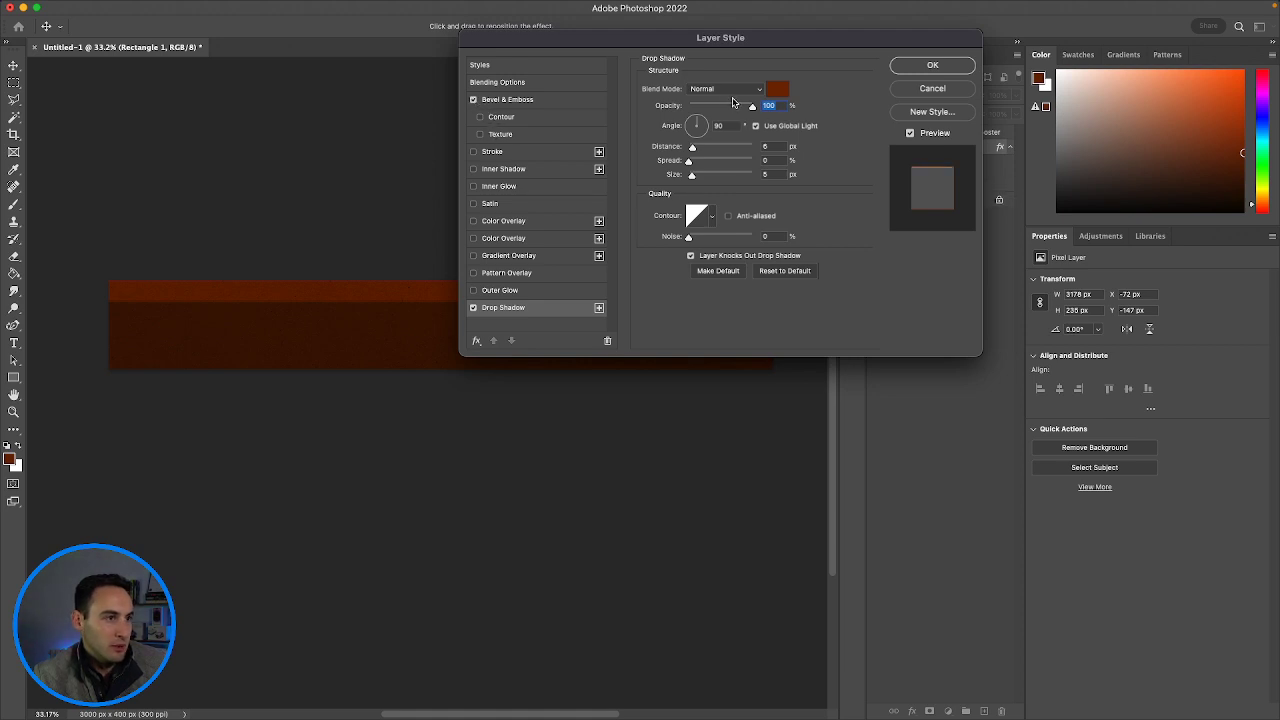
left_click(513, 102)
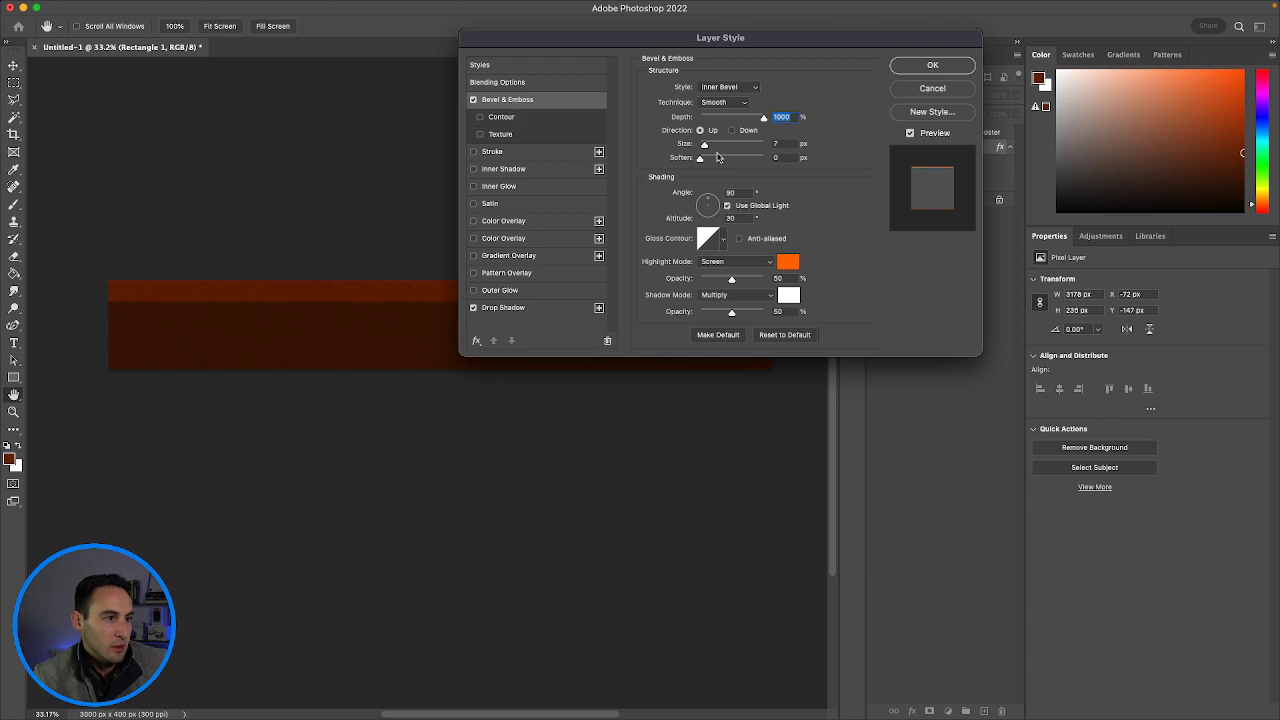
scroll(742, 136, "down", 3)
left_click_drag(704, 147, 735, 149)
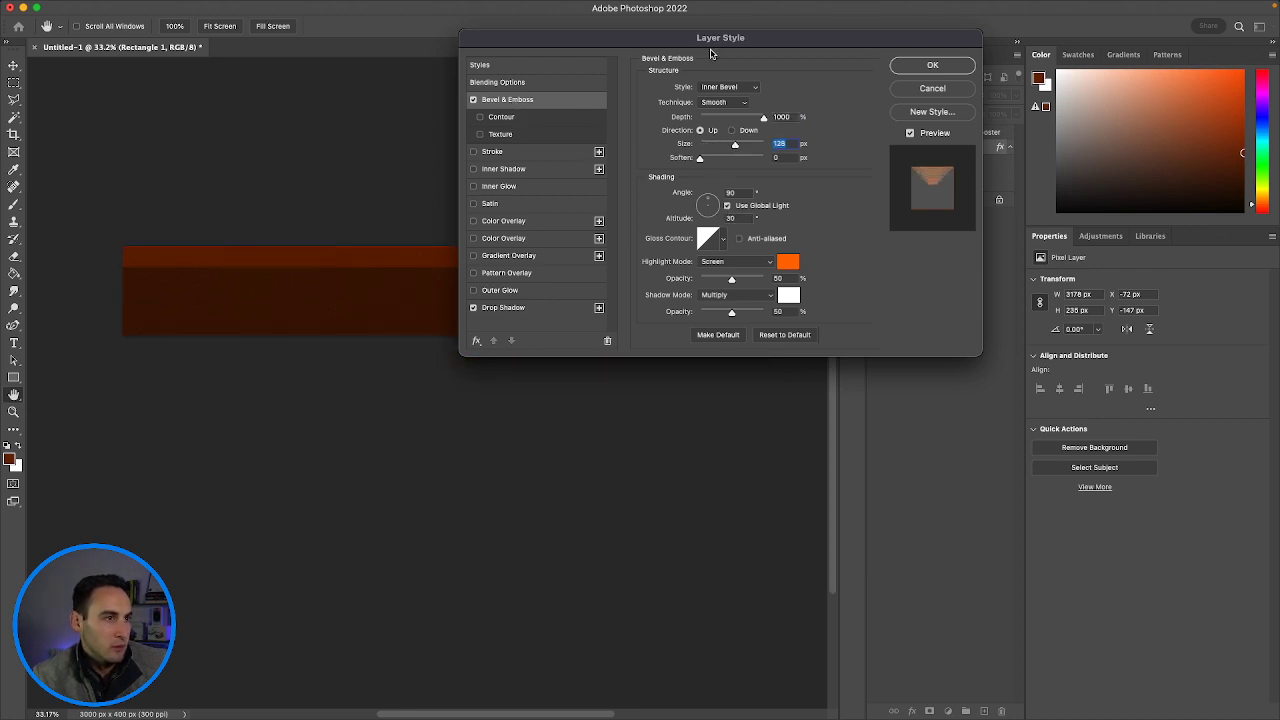
left_click_drag(711, 50, 534, 340)
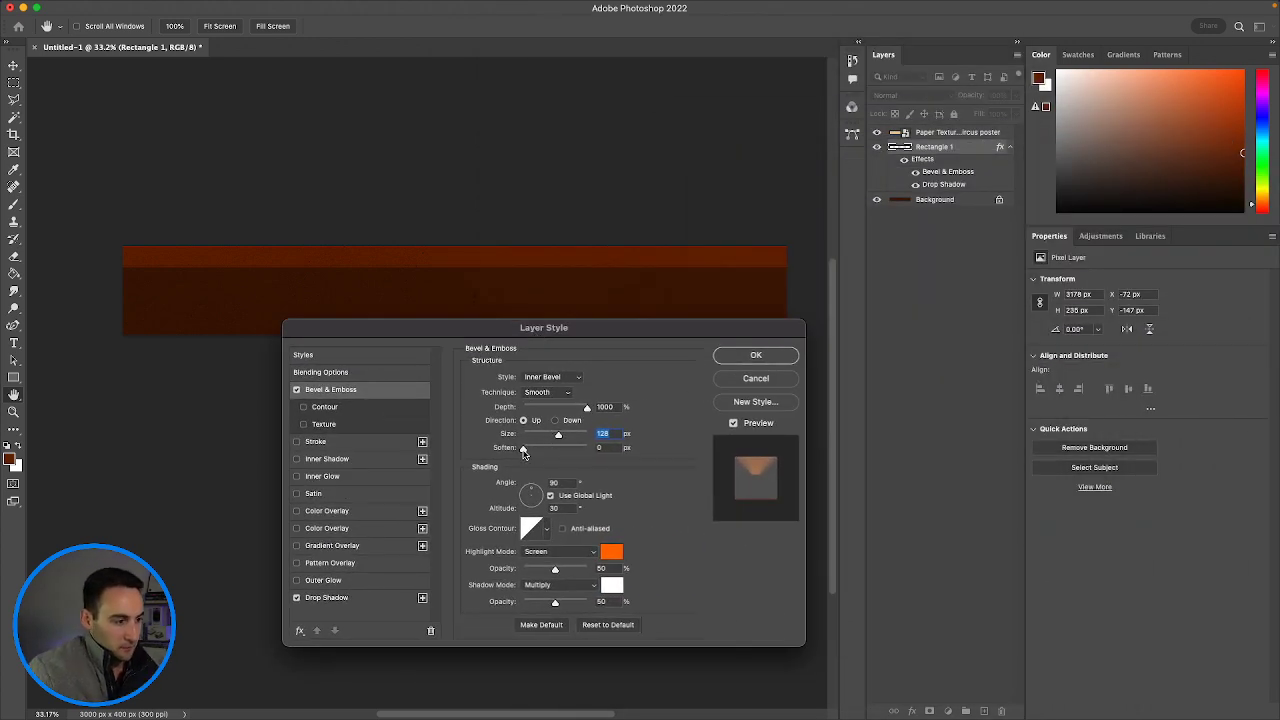
mouse_move(523, 450)
left_mouse_down()
mouse_move(553, 452)
mouse_move(501, 452)
left_mouse_up()
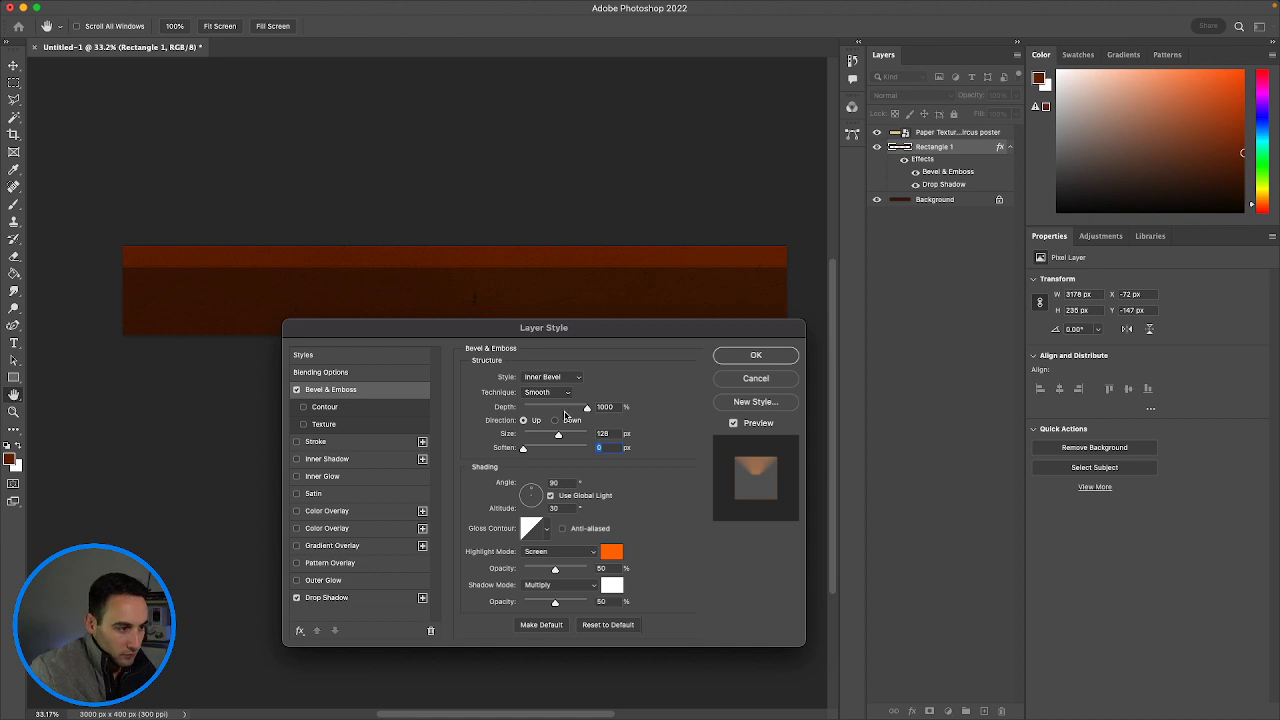
Try the Outer Bevel style, switch back to Inner Bevel, and apply the layer effects to Rectangle 1.
left_click(577, 379)
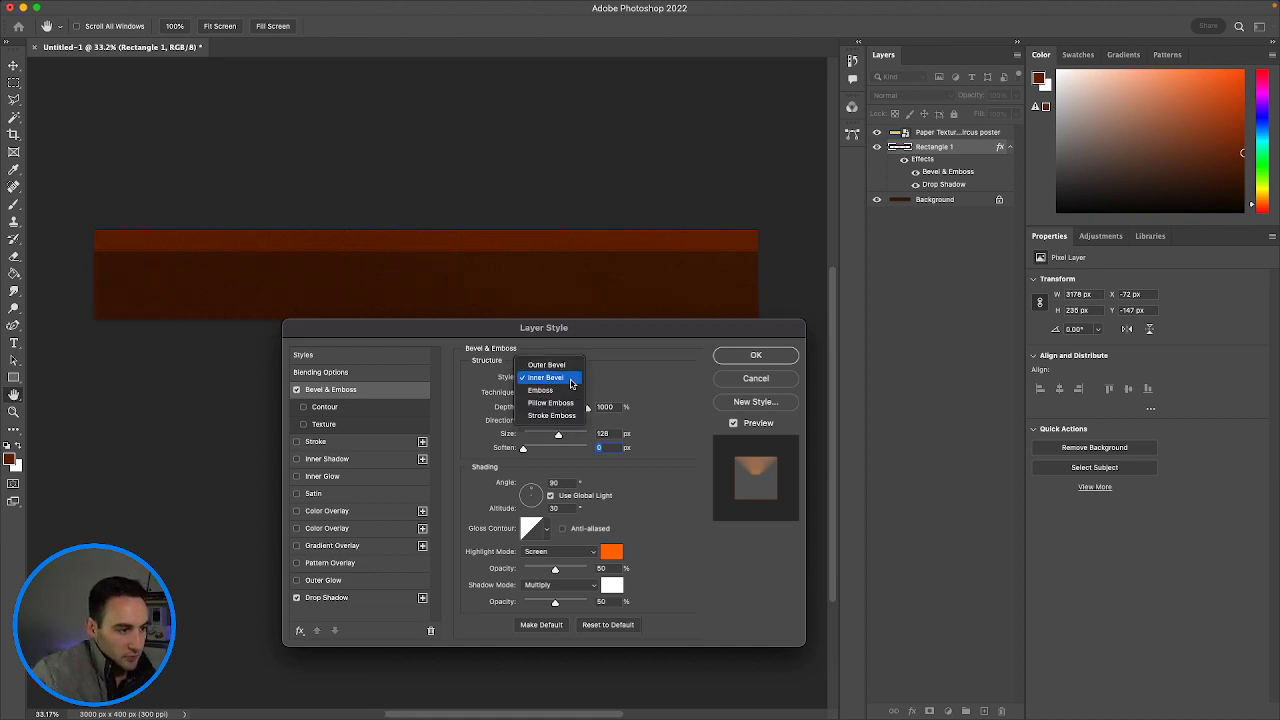
left_click(571, 366)
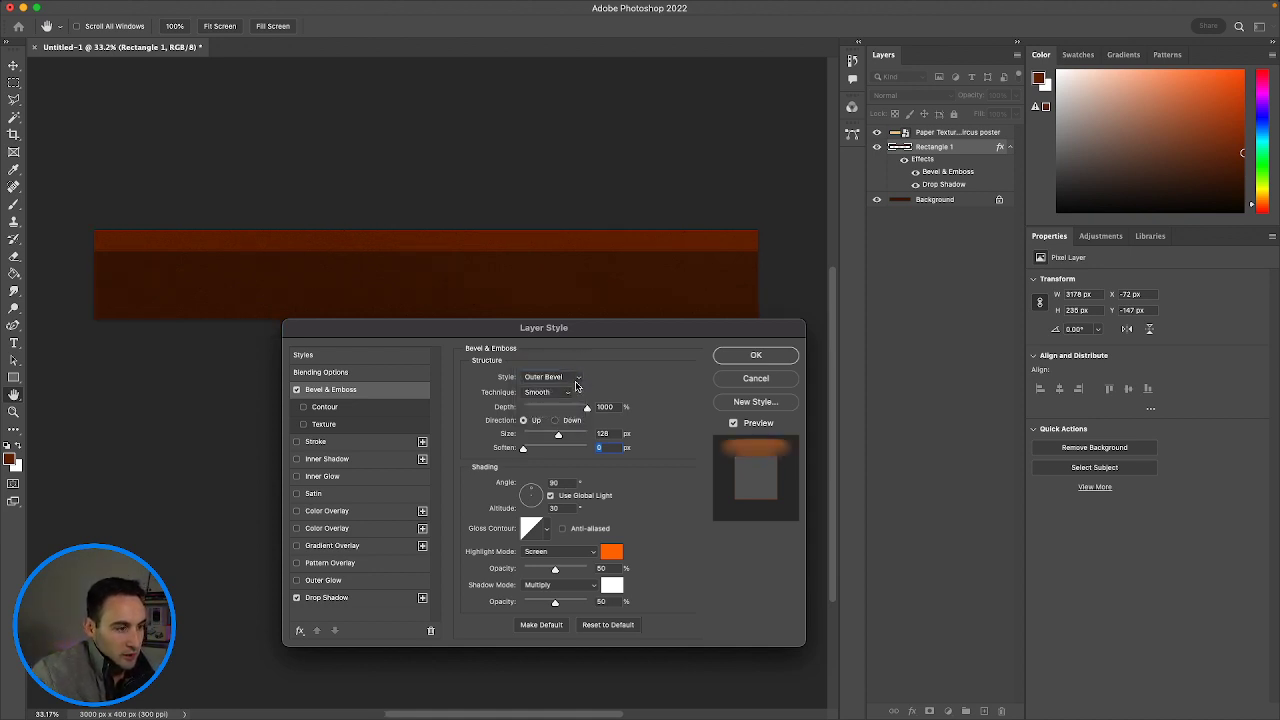
left_click(575, 379)
left_click(566, 391)
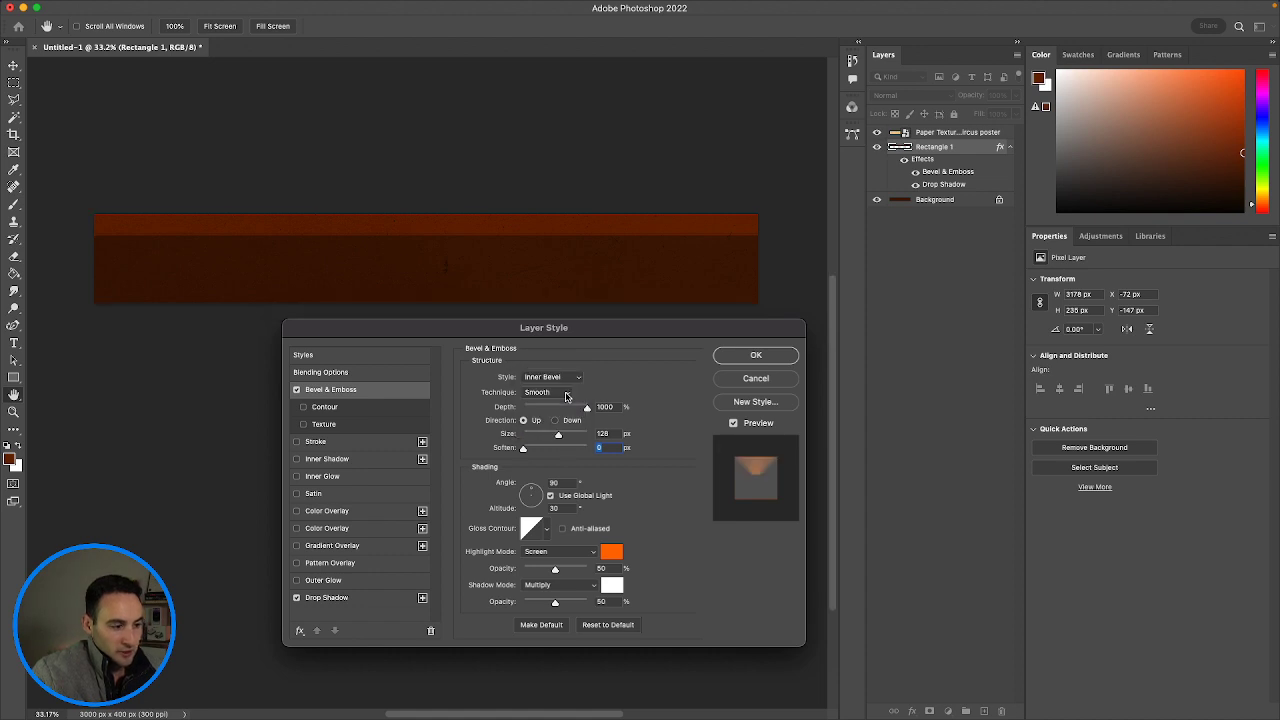
left_click(750, 358)
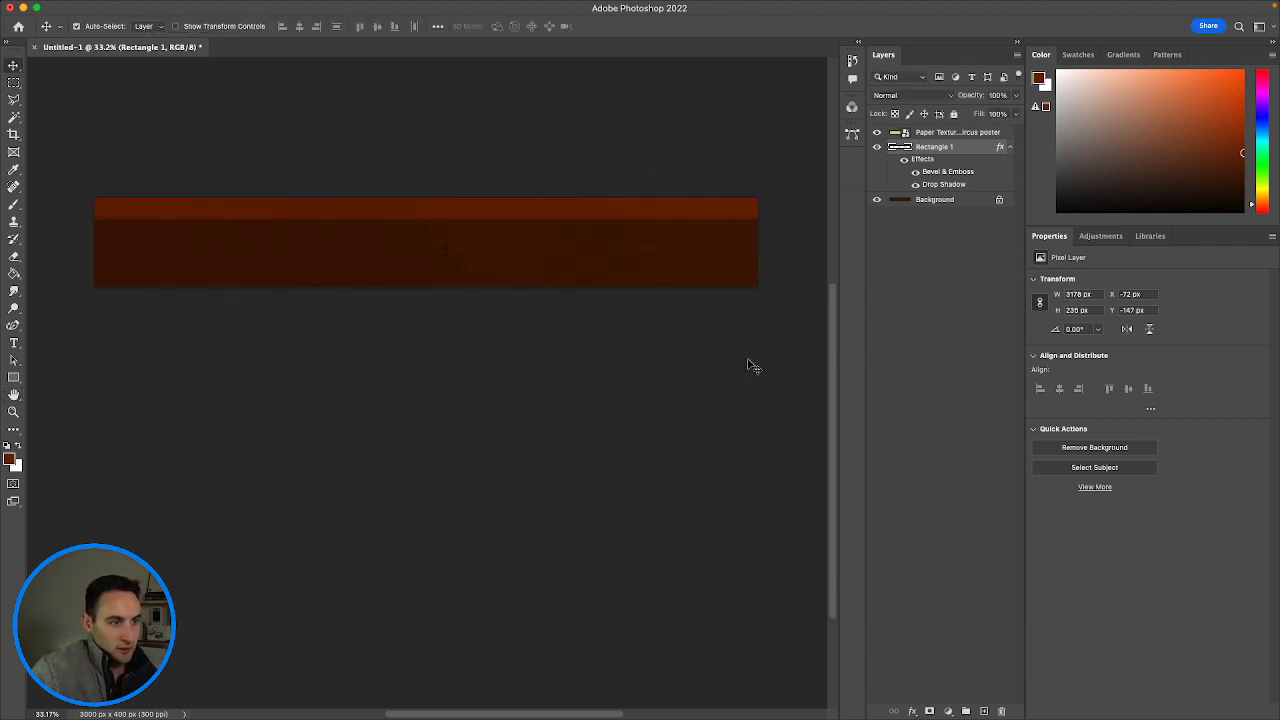
left_click(662, 213)
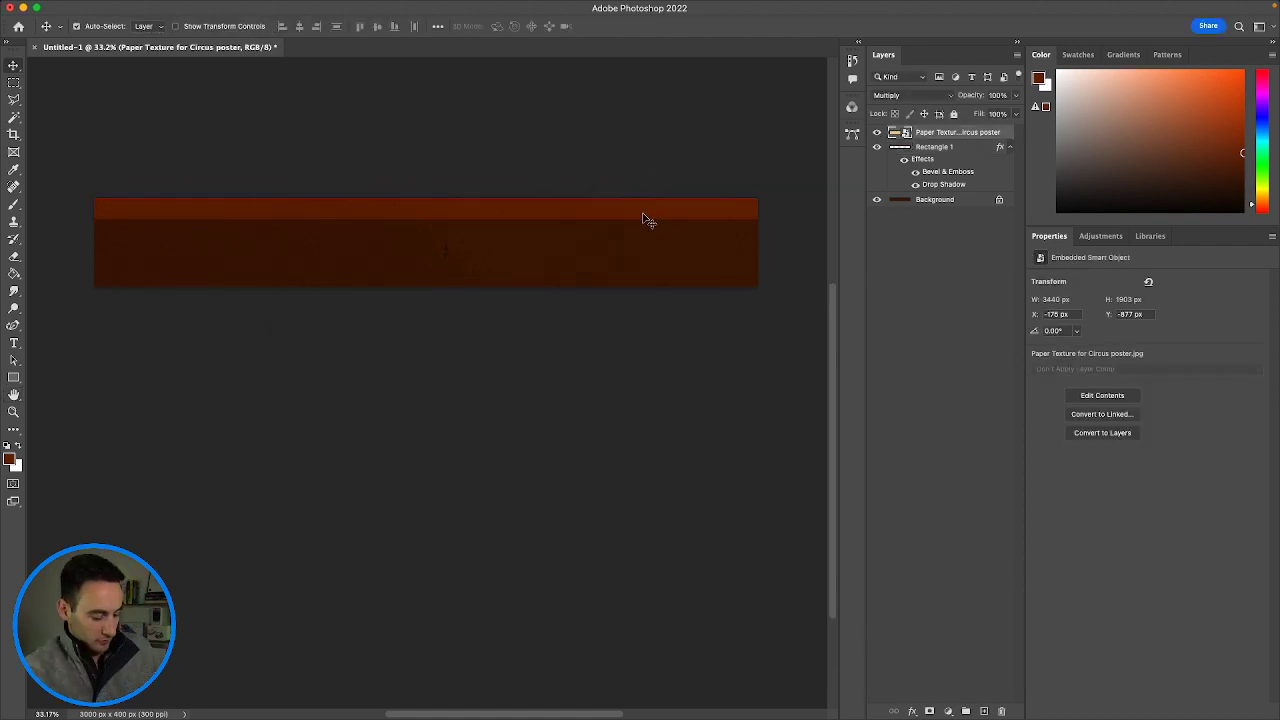
key("super+s")
left_click(816, 531)
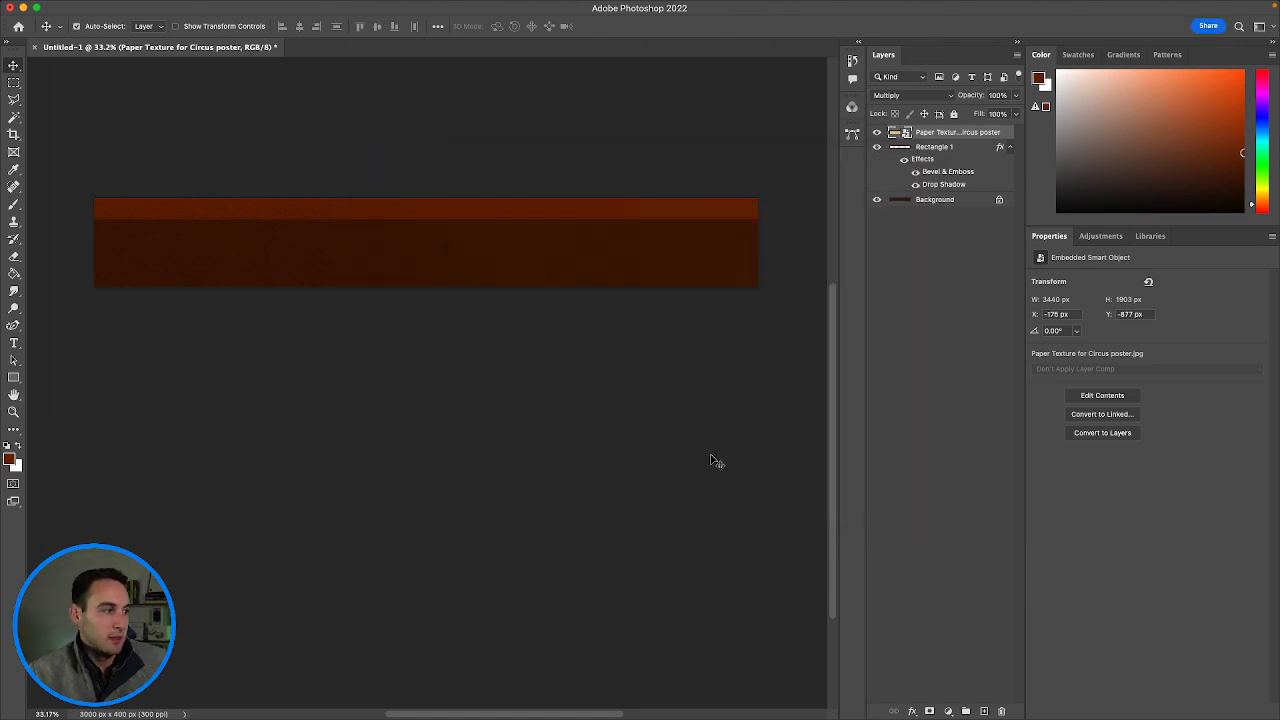
left_click_drag(466, 234, 454, 271)
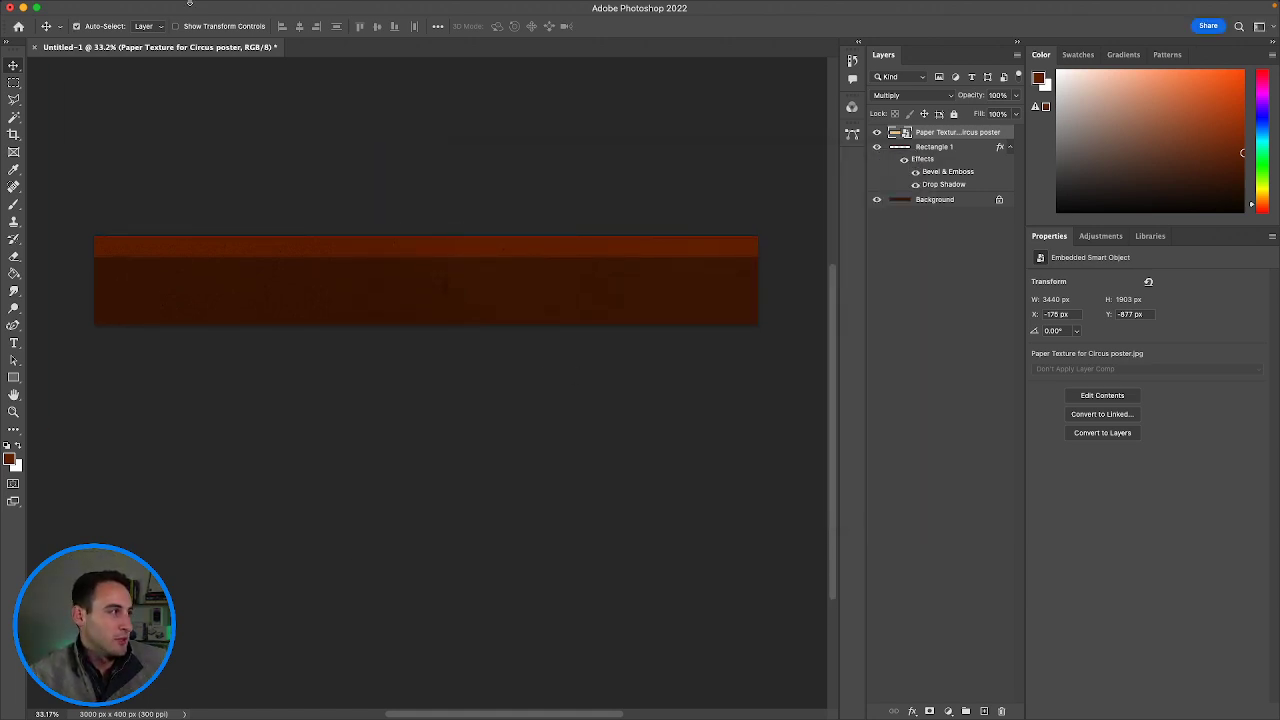
Export the strip as a PNG named Shelf-Test into the Art folder.
left_click(104, 8)
mouse_move(175, 196)
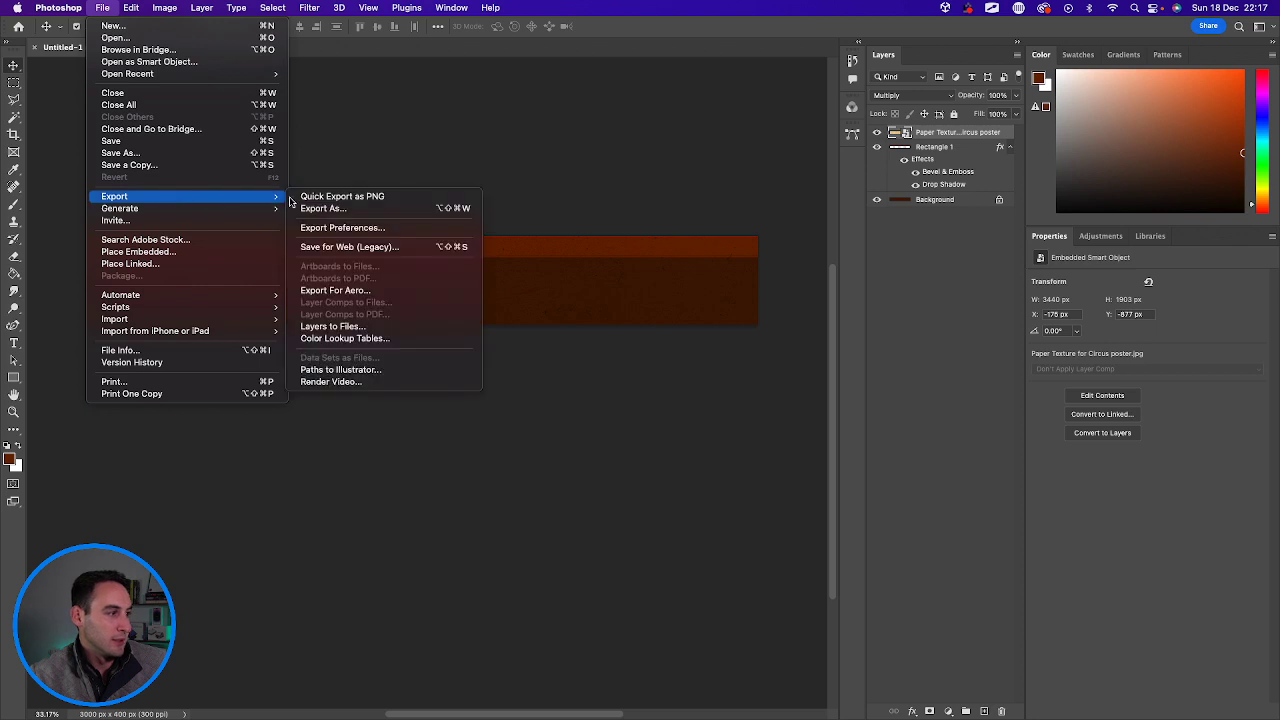
left_click(390, 197)
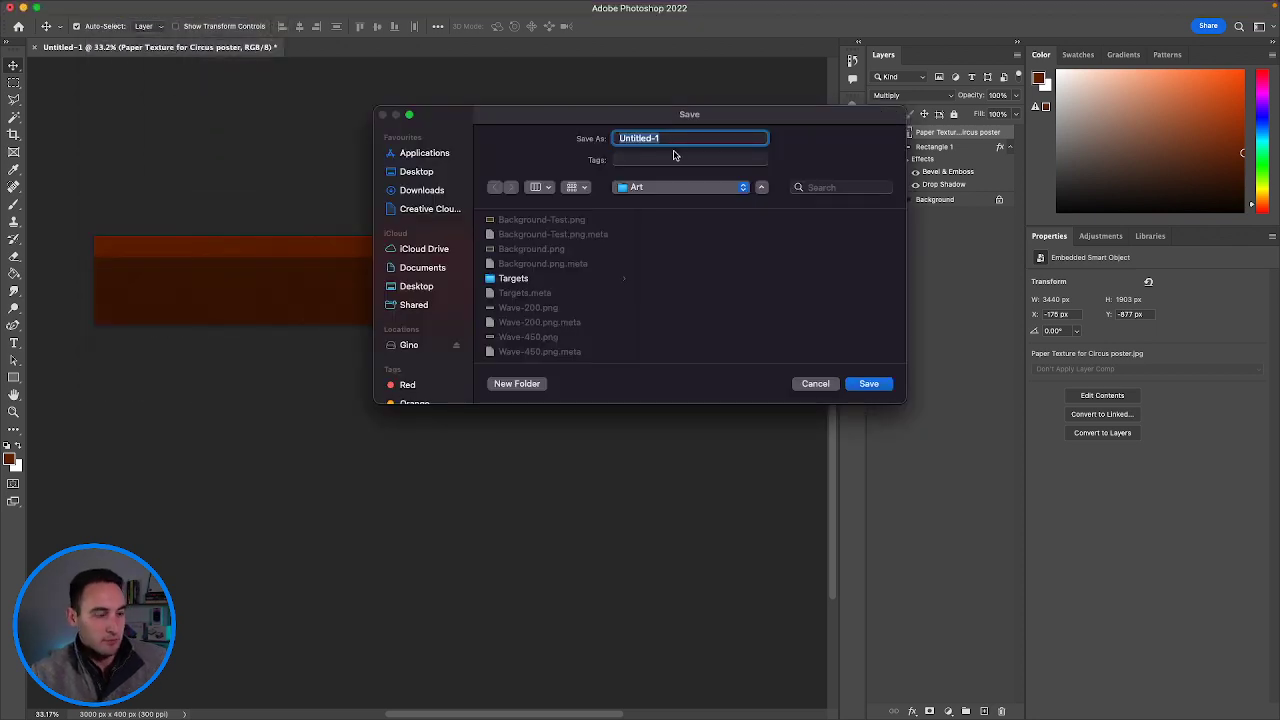
type("Shel")
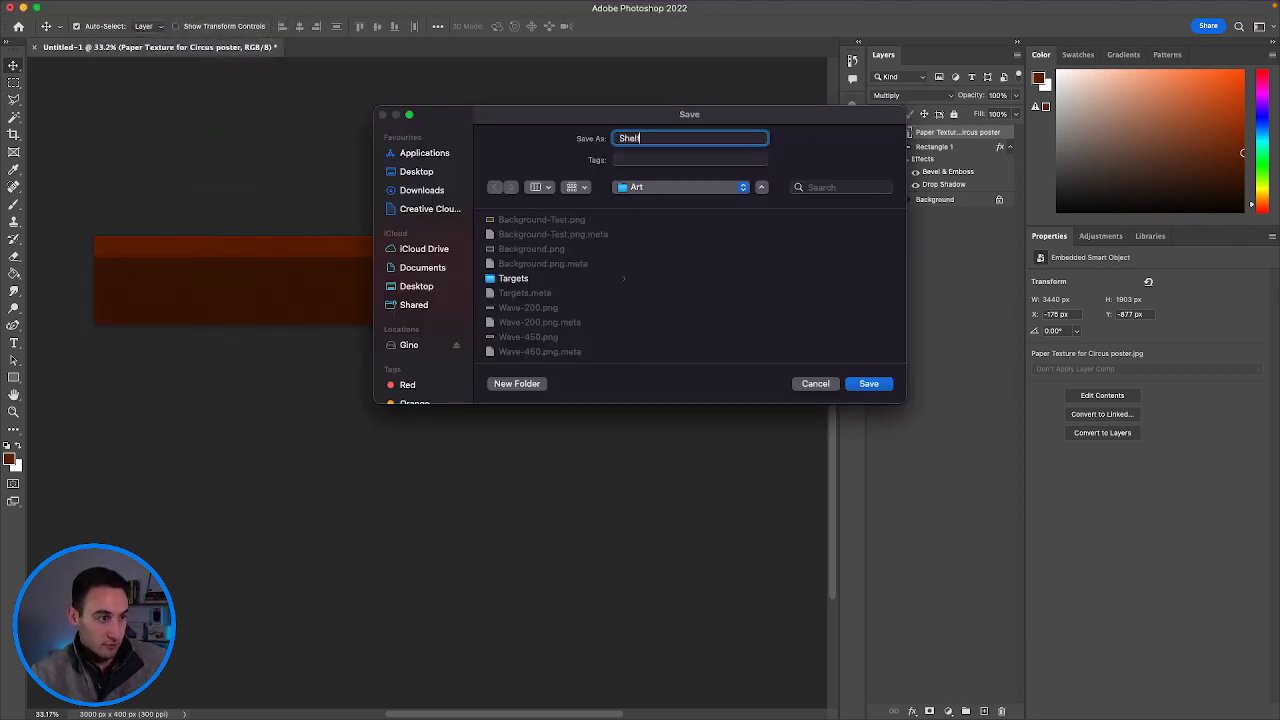
type("f-Tes")
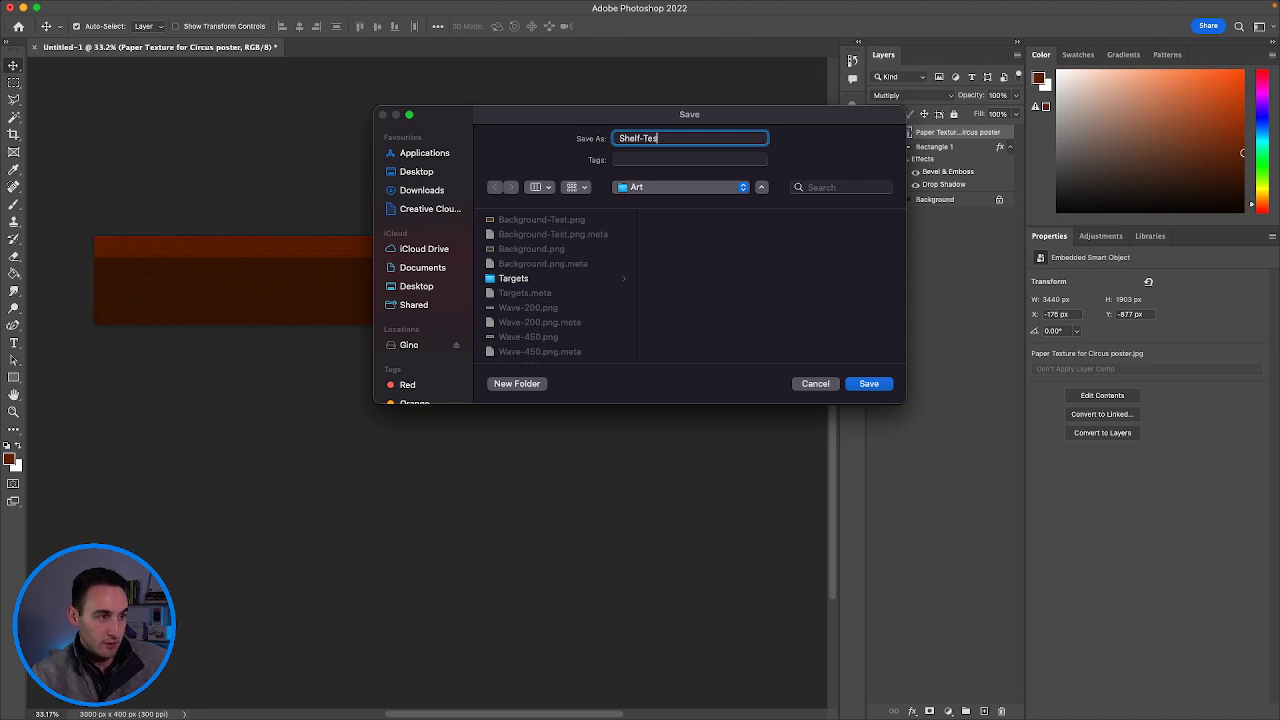
type("t")
key("Return")
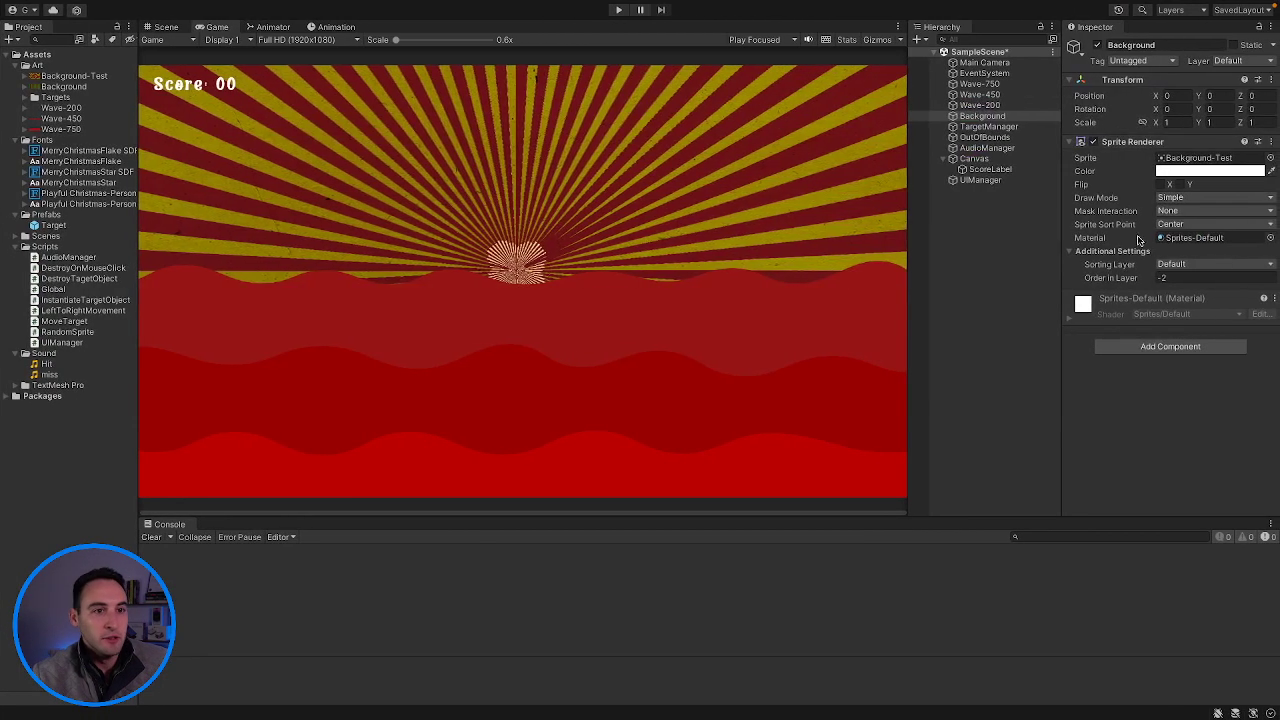
Replace the sprite of the Wave-200 object with Shelf-Test.
left_click(1010, 106)
left_click(1270, 158)
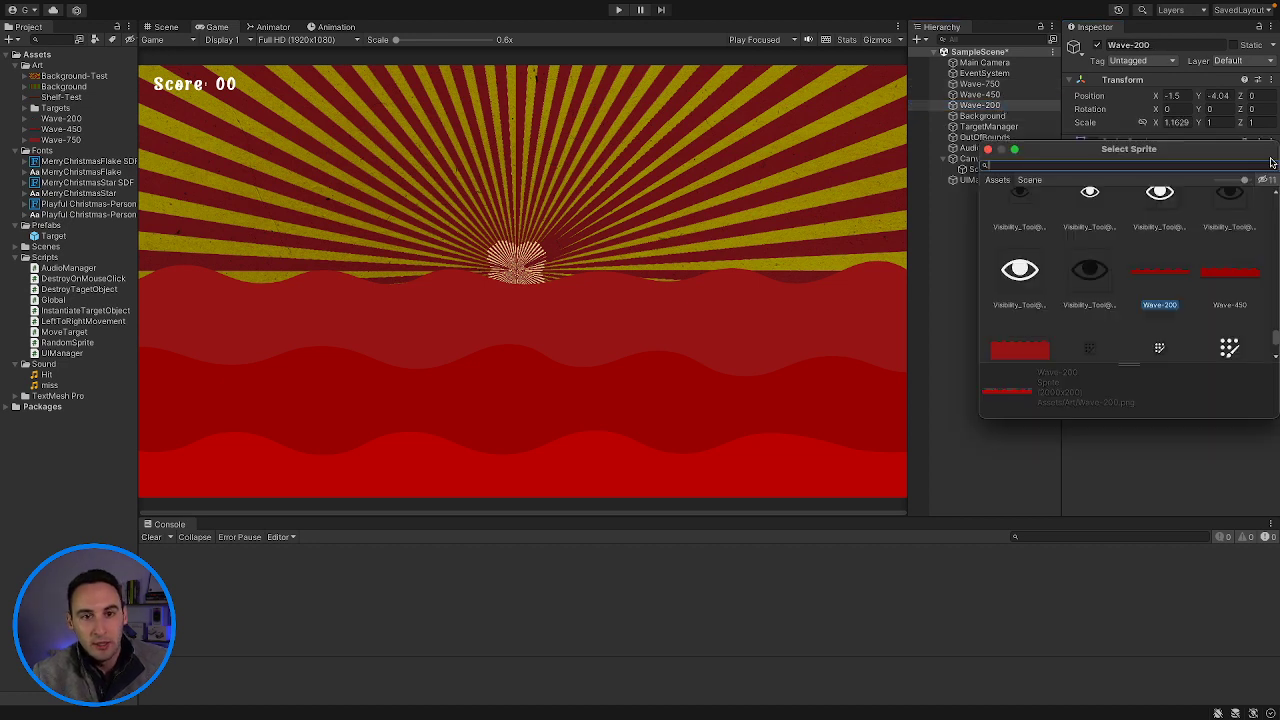
scroll(1105, 289, "up", 5)
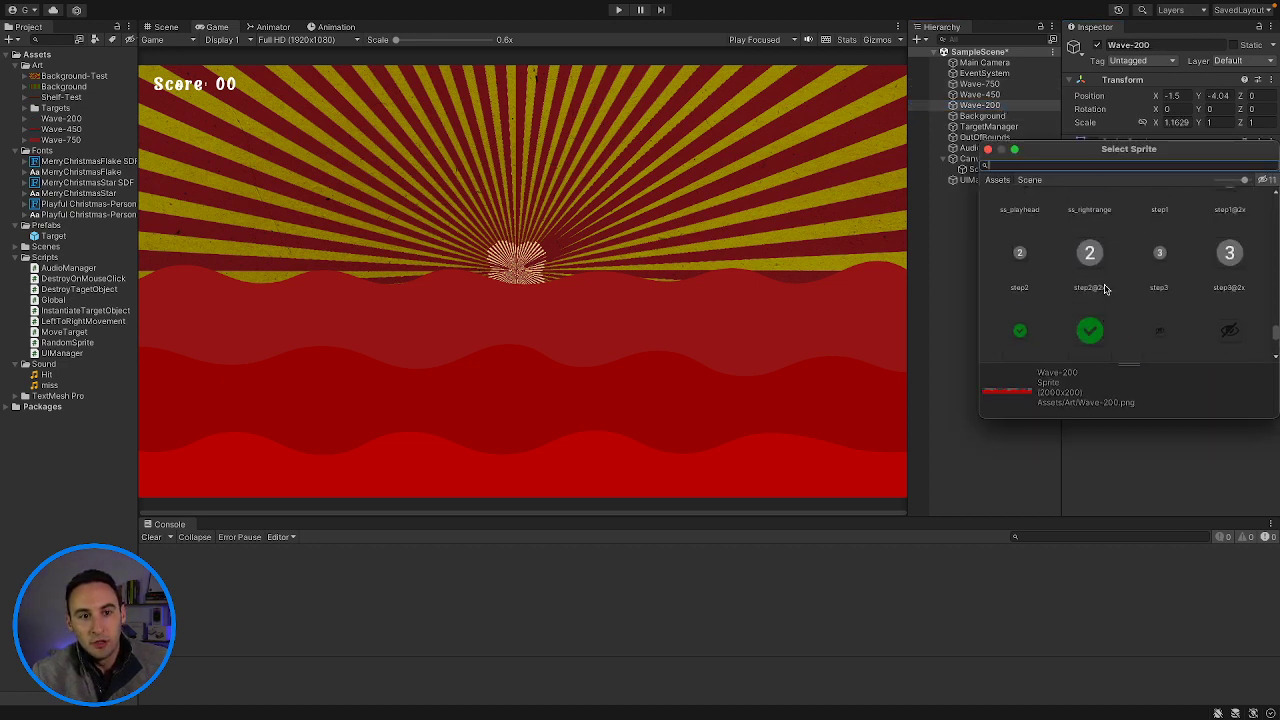
scroll(1105, 289, "down", 6)
scroll(1105, 289, "up", 10)
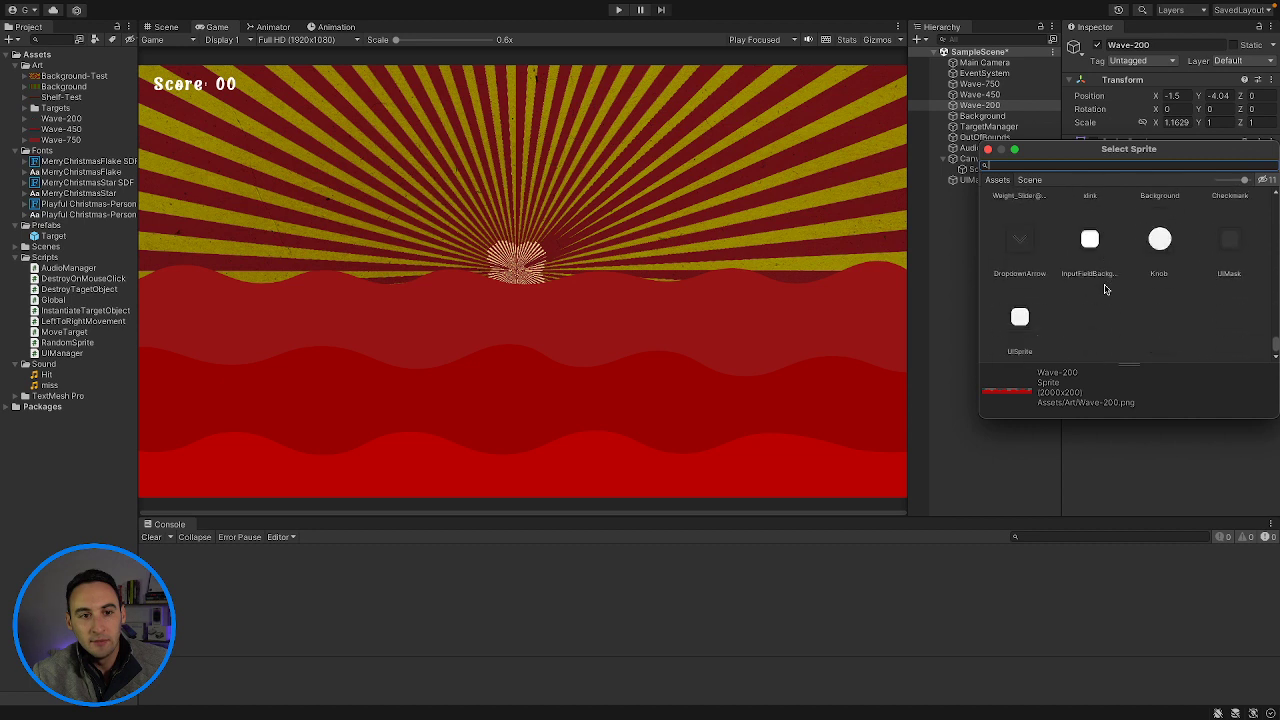
scroll(1105, 289, "up", 10)
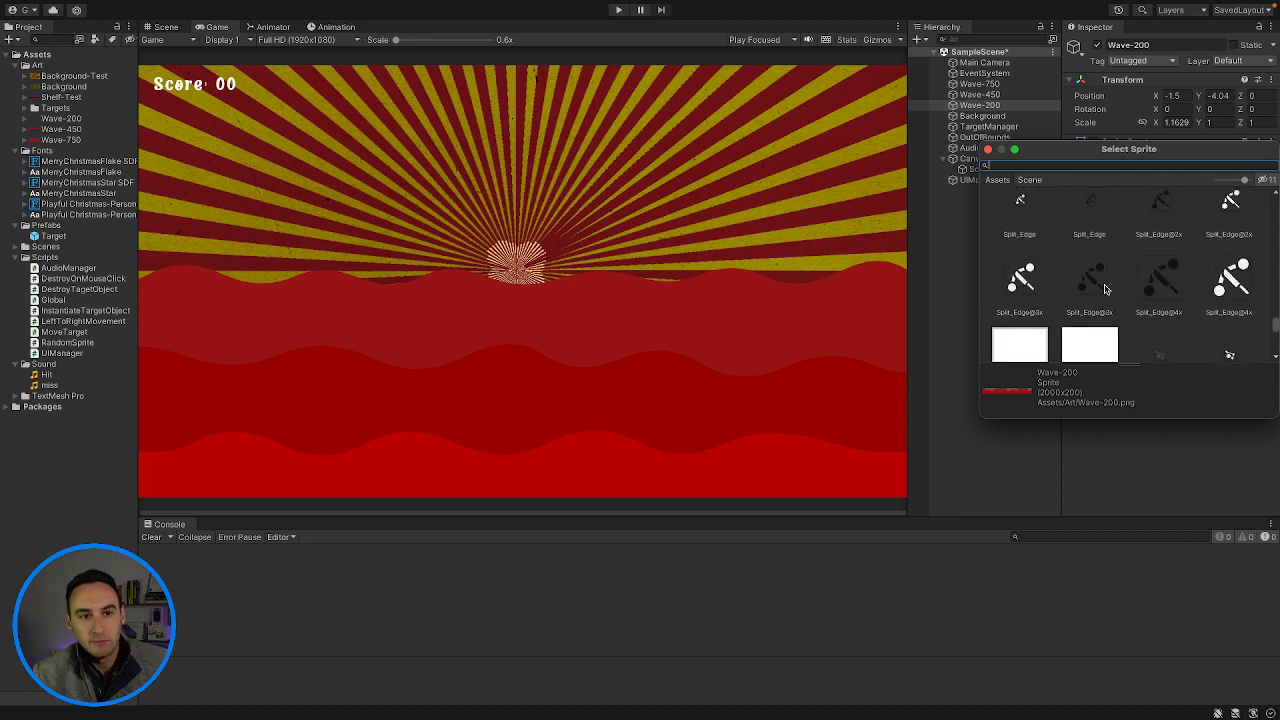
scroll(1105, 289, "down", 2)
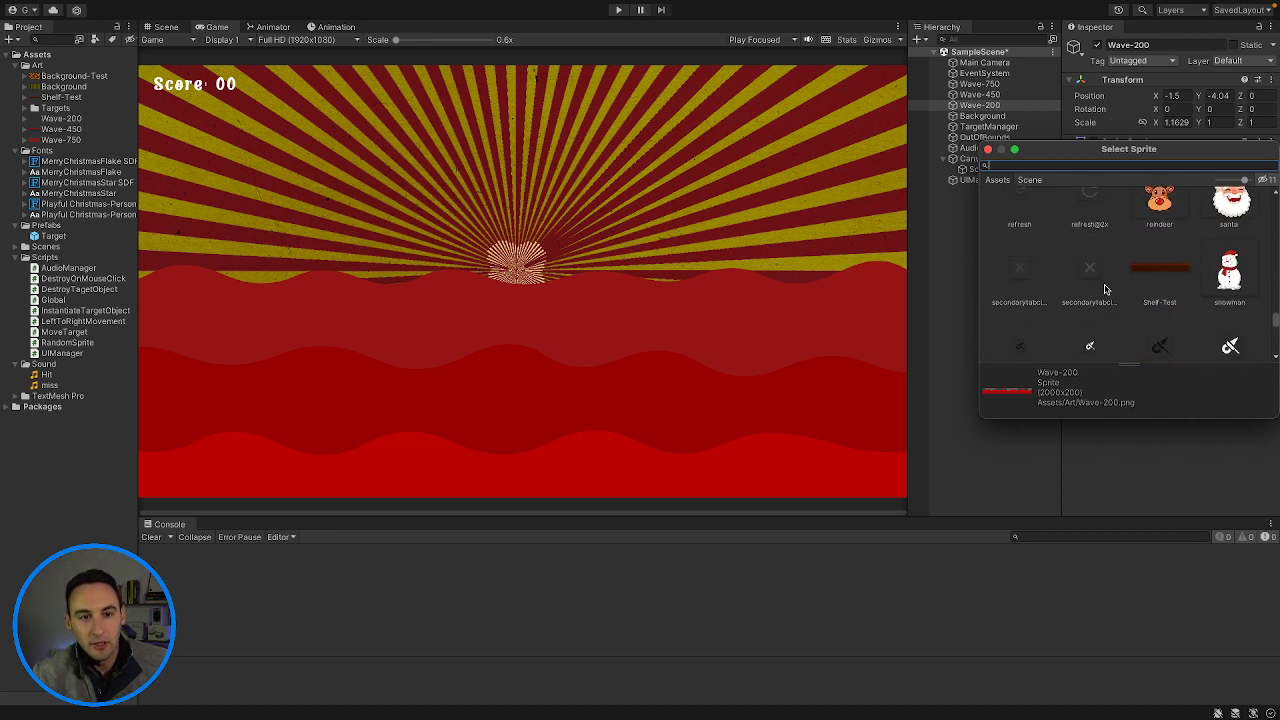
left_click(1156, 278)
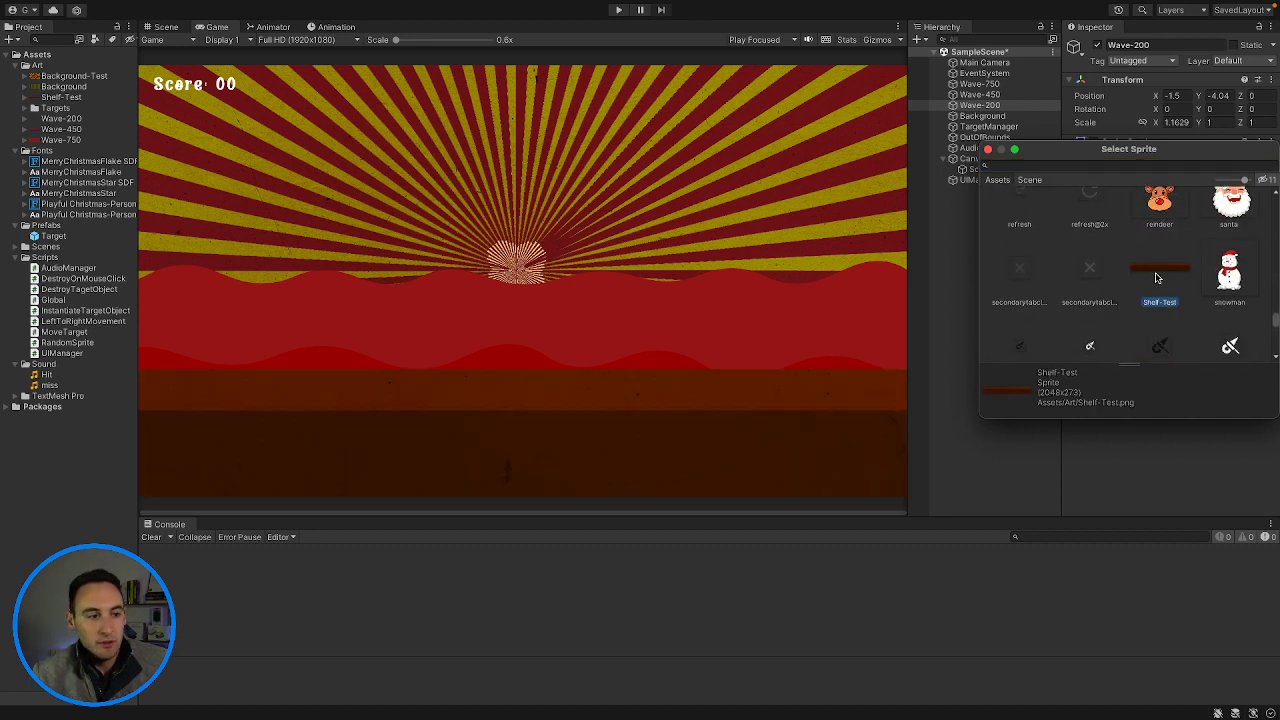
left_click(989, 150)
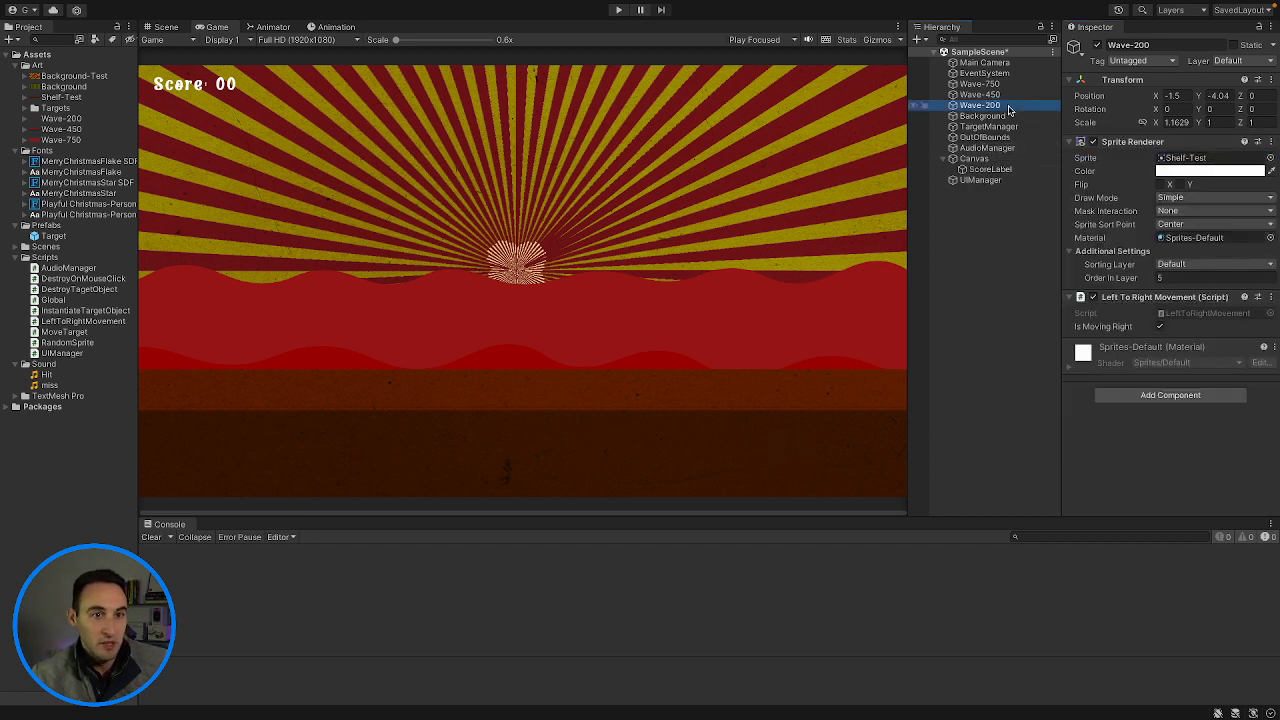
Set Wave-200's X scale to 1, flatten it to a Y scale of about 0.29, and check it in the Game view.
left_click(1176, 122)
type("1")
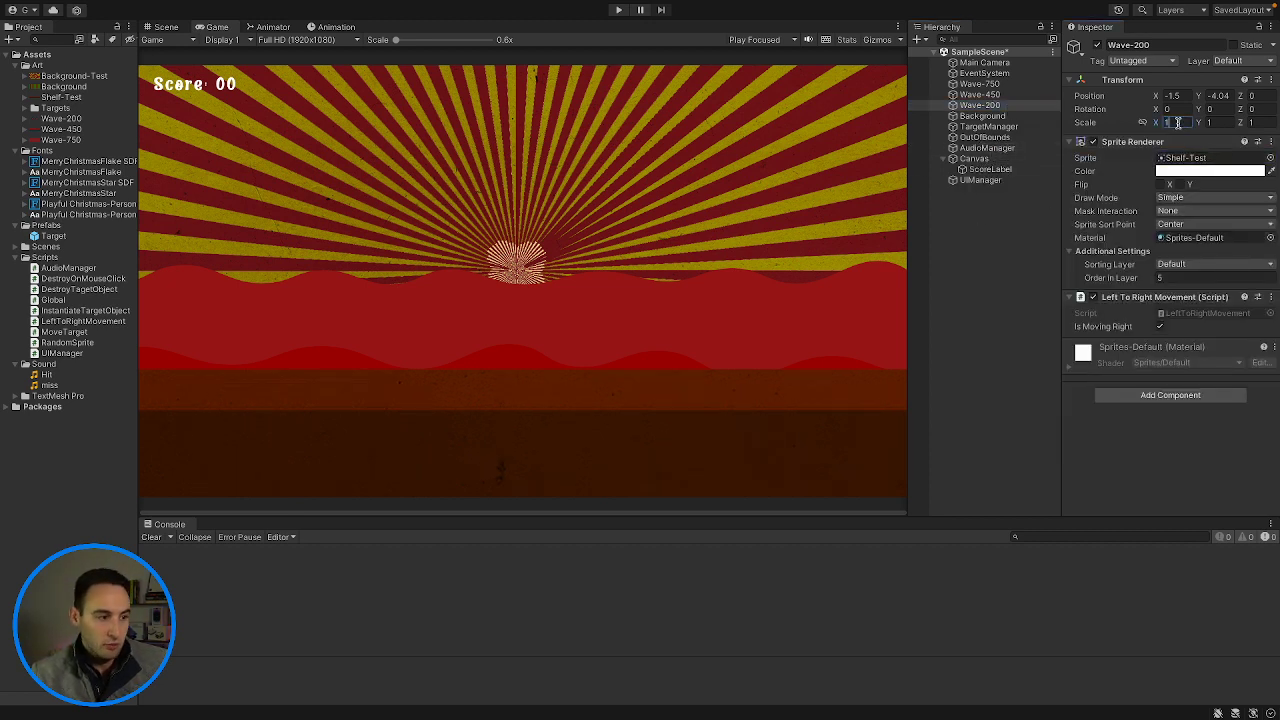
left_click(165, 27)
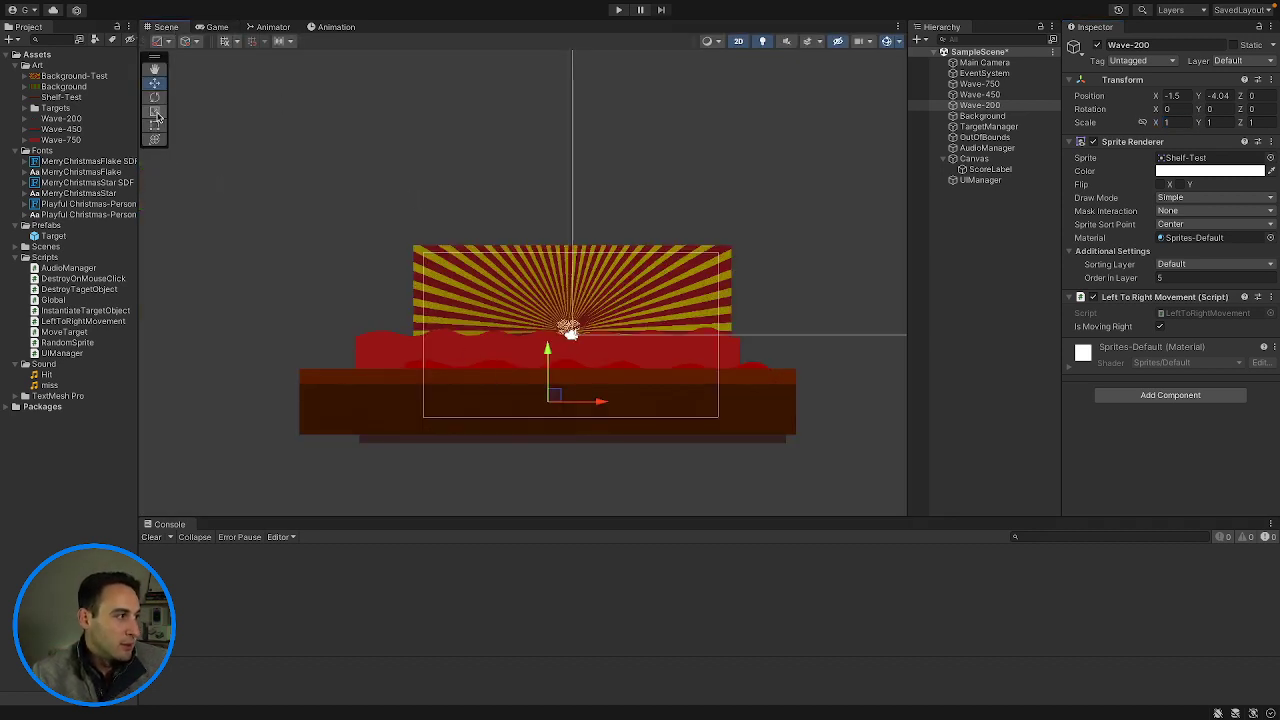
key("t")
left_click_drag(523, 369, 551, 420)
scroll(500, 322, "up", 1)
left_click(216, 28)
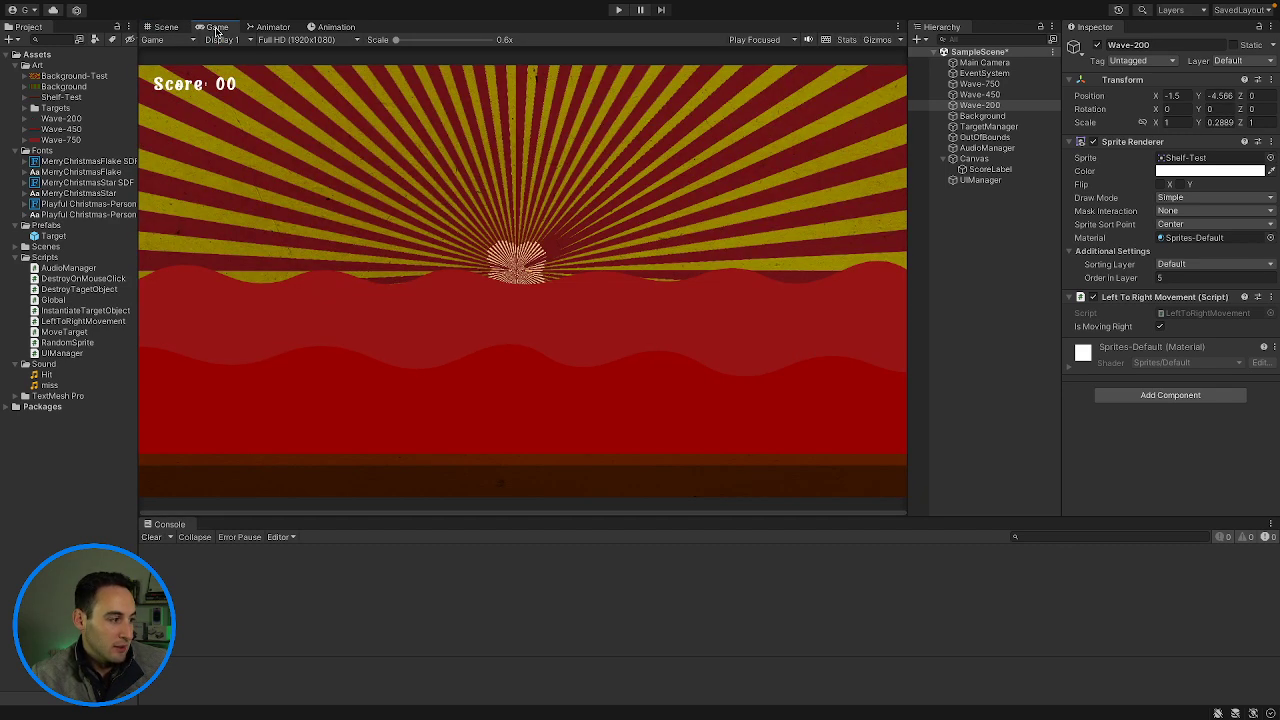
Heighten Wave-200 to a Y scale of about 0.4, raise it to about Y -4.08, and set its X position to 0.
left_click(166, 27)
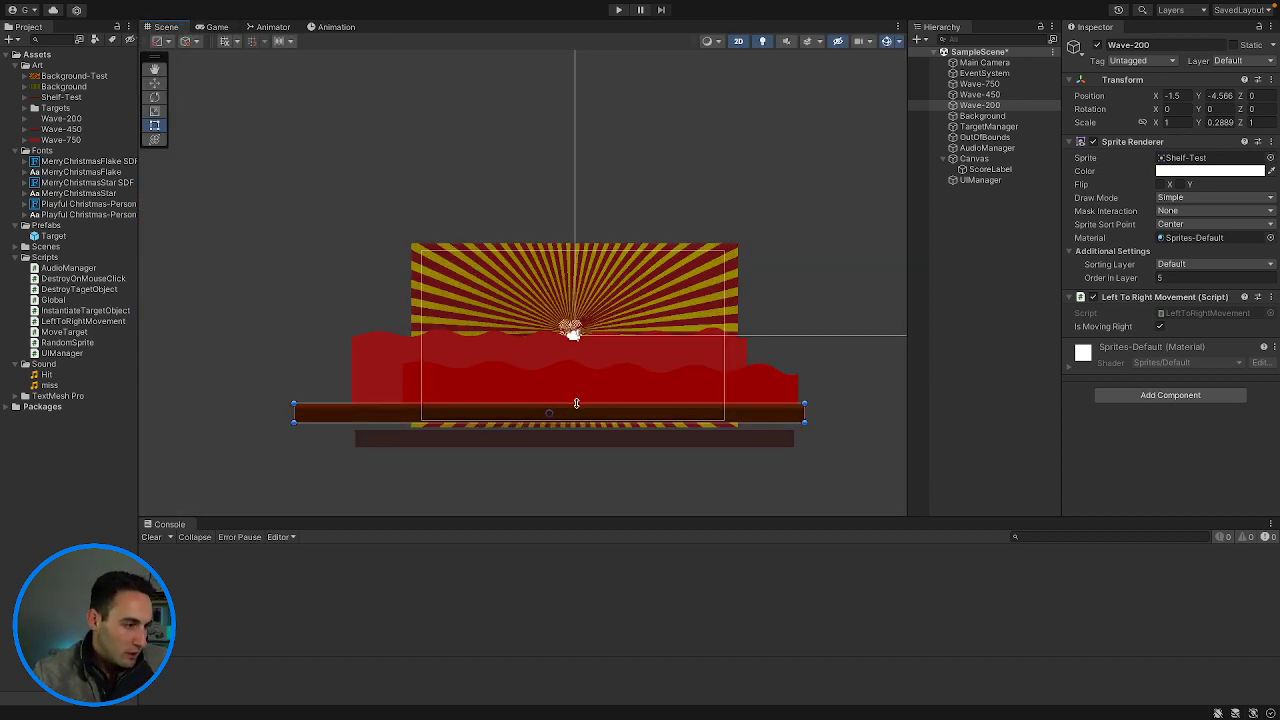
left_click_drag(576, 403, 605, 404)
left_click(1222, 95)
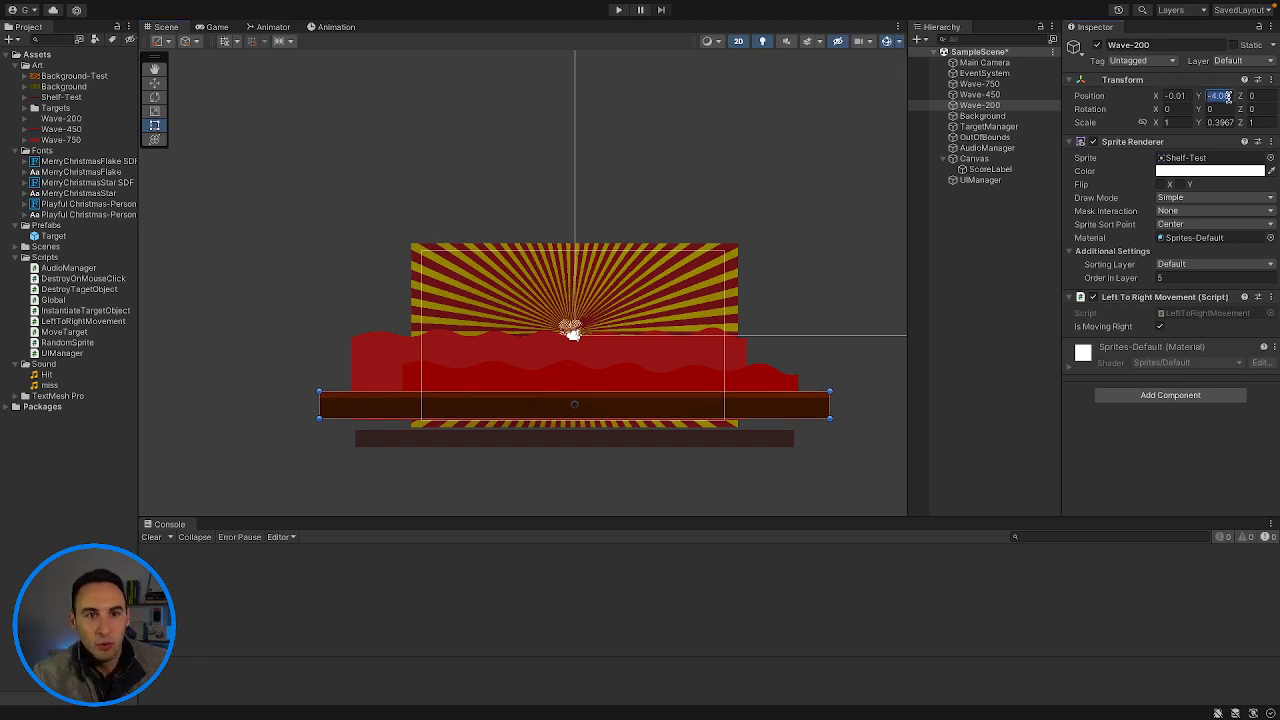
left_click(1190, 95)
type("0")
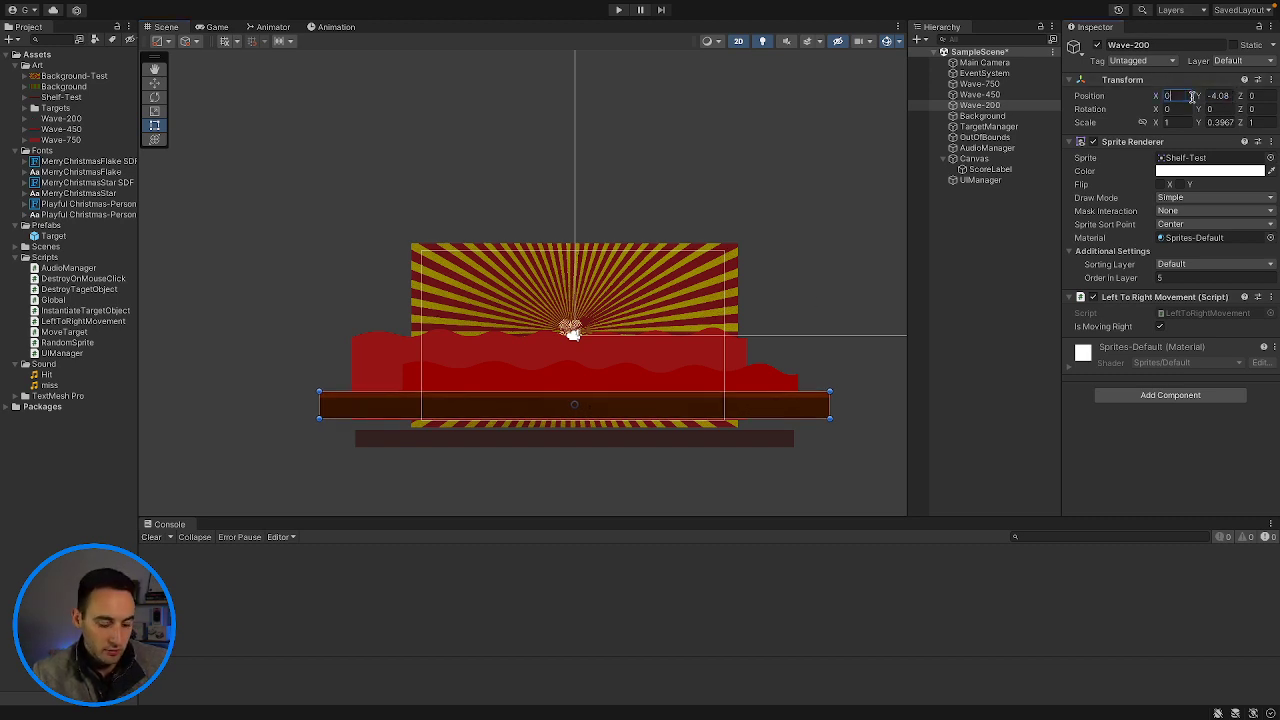
left_click(215, 27)
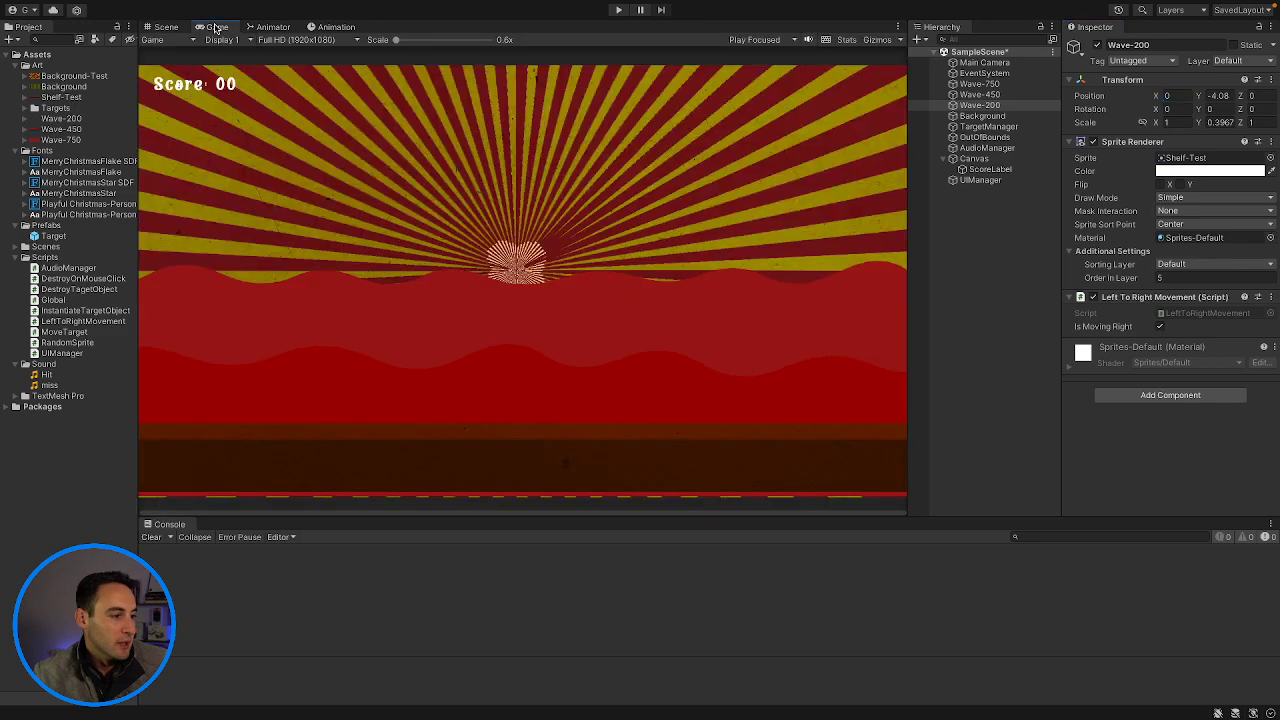
Stretch the lower edge of Wave-200 down past the camera frame, to a Y scale of about 0.46.
left_click(172, 27)
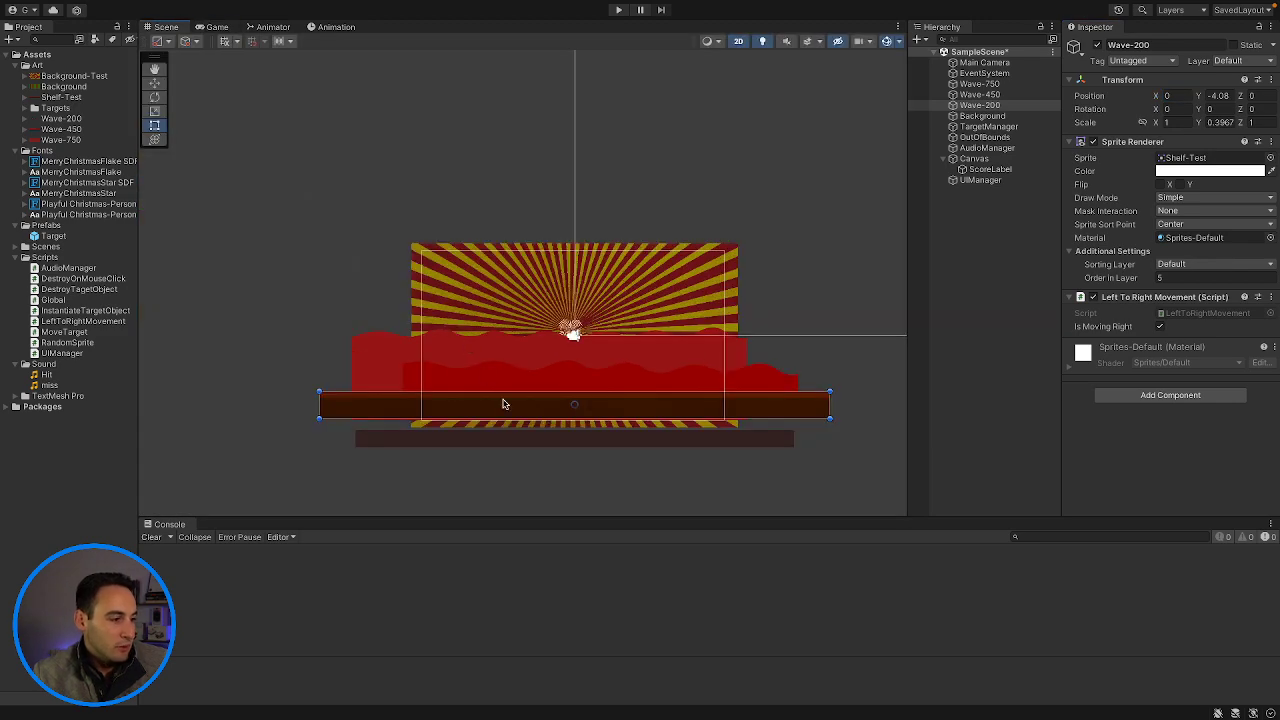
scroll(531, 418, "up", 6)
left_click_drag(528, 420, 537, 437)
left_click(211, 27)
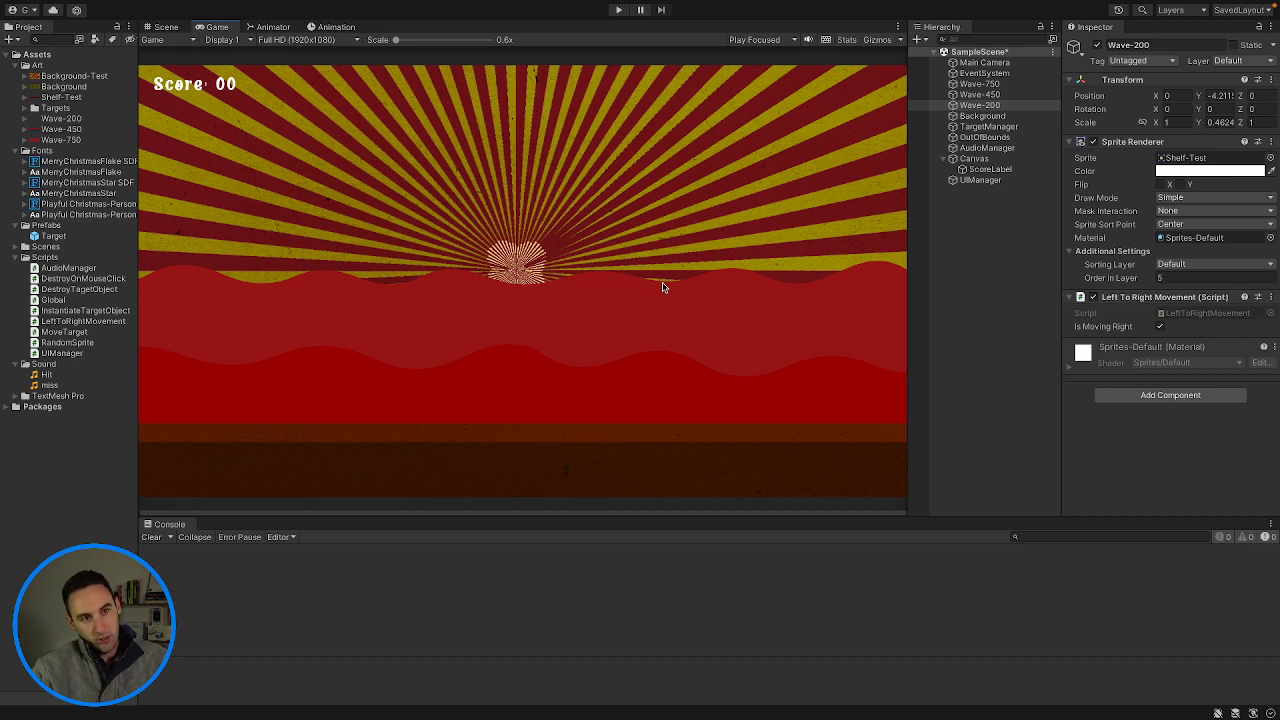
Replace the sprites of Wave-450 and Wave-750 together with Shelf-Test.
left_click(982, 95)
left_click(982, 84, "ctrl")
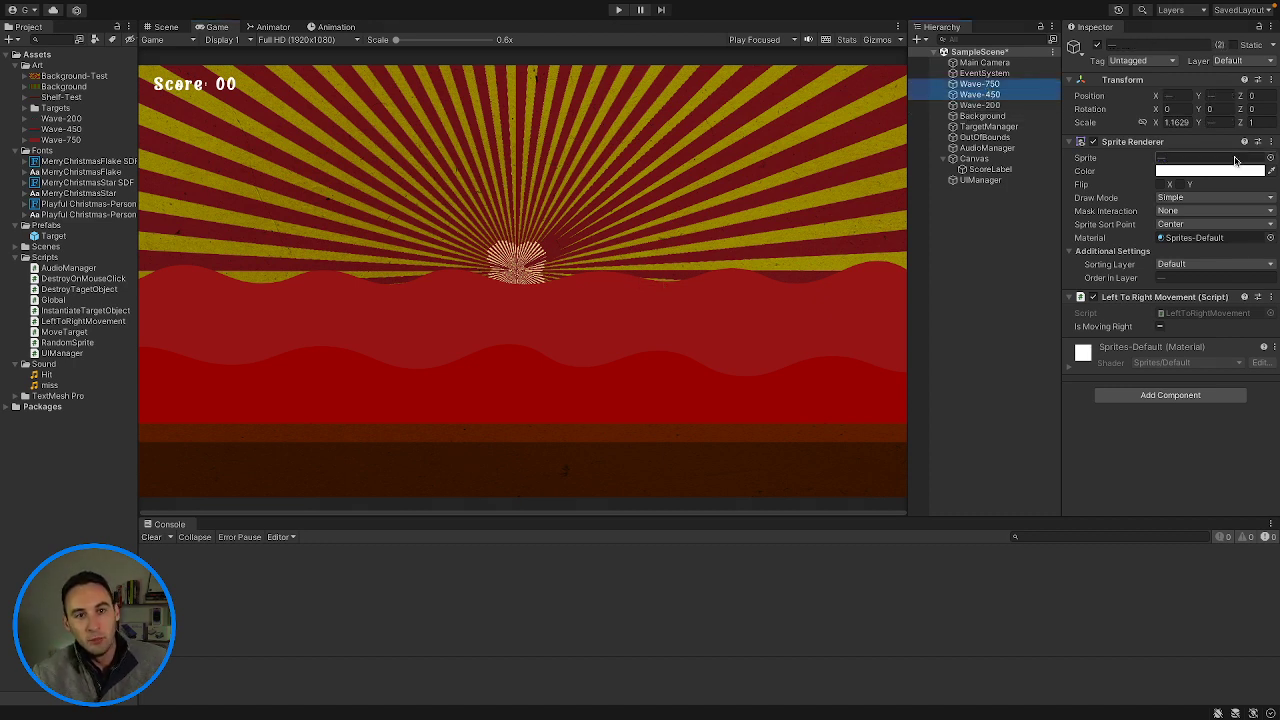
left_click(1270, 158)
scroll(1179, 253, "down", 10)
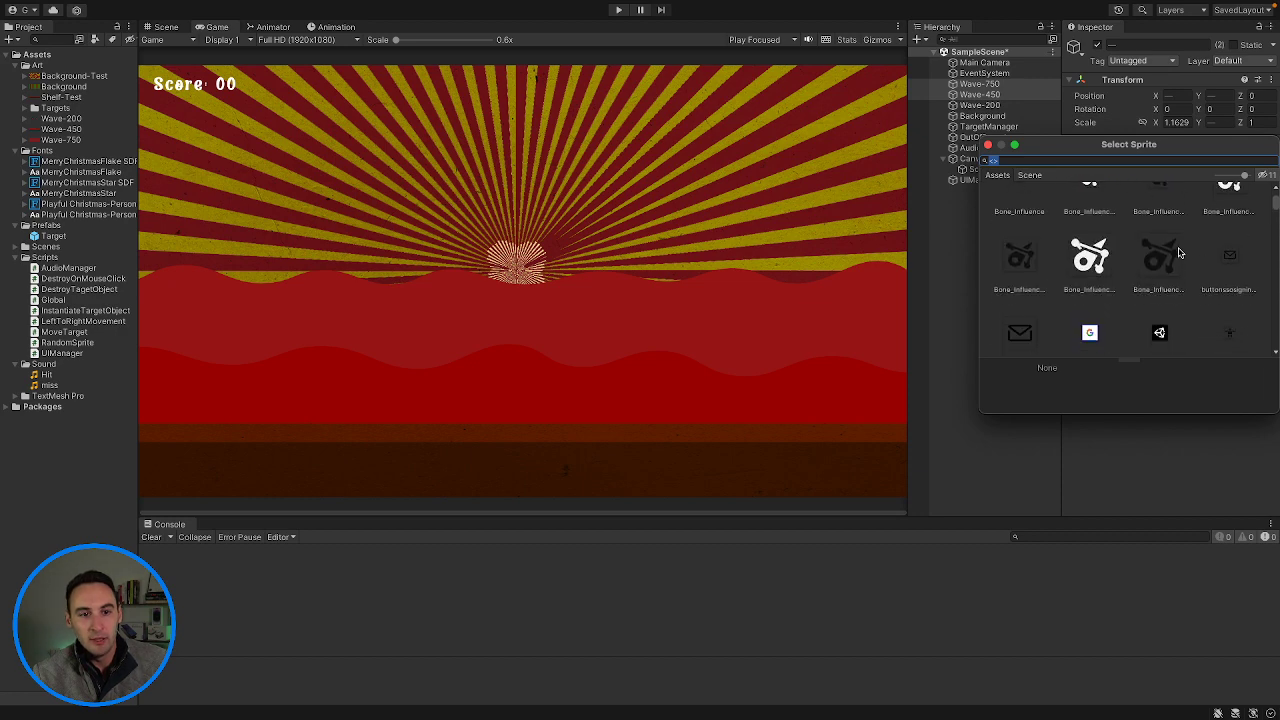
scroll(1179, 253, "down", 10)
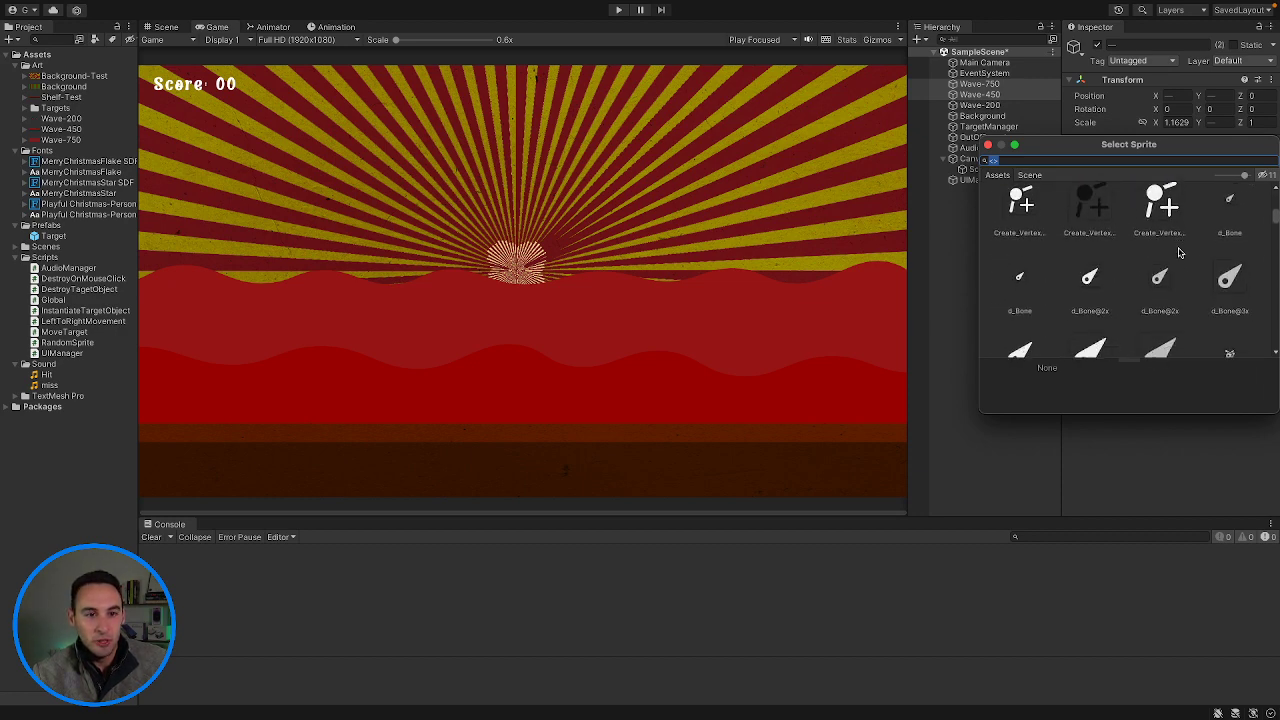
scroll(1179, 253, "down", 10)
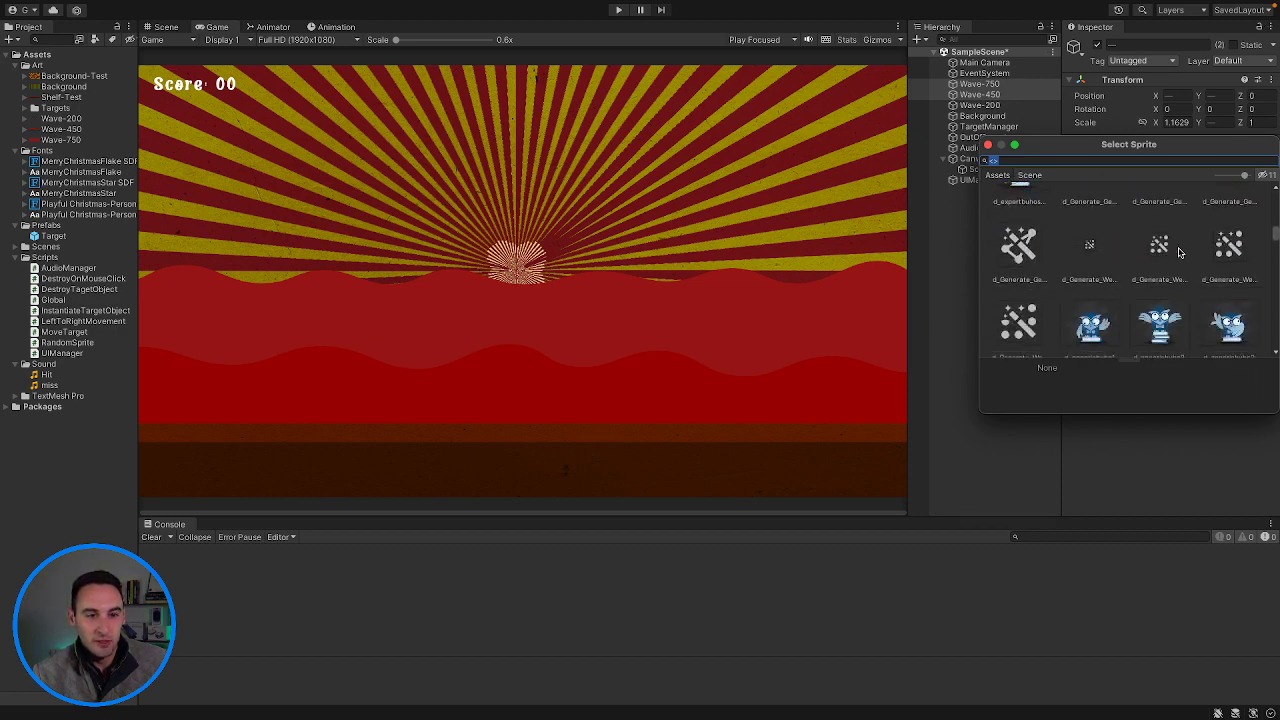
scroll(1155, 254, "down", 10)
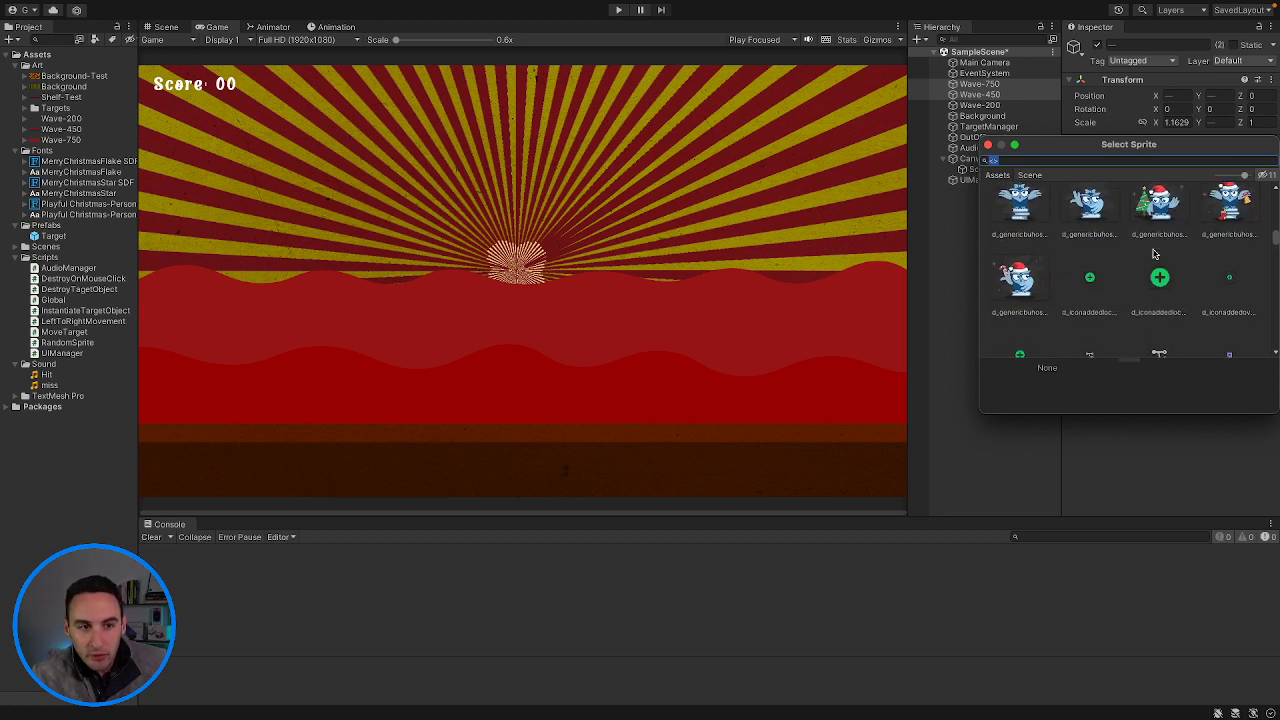
scroll(1155, 254, "down", 8)
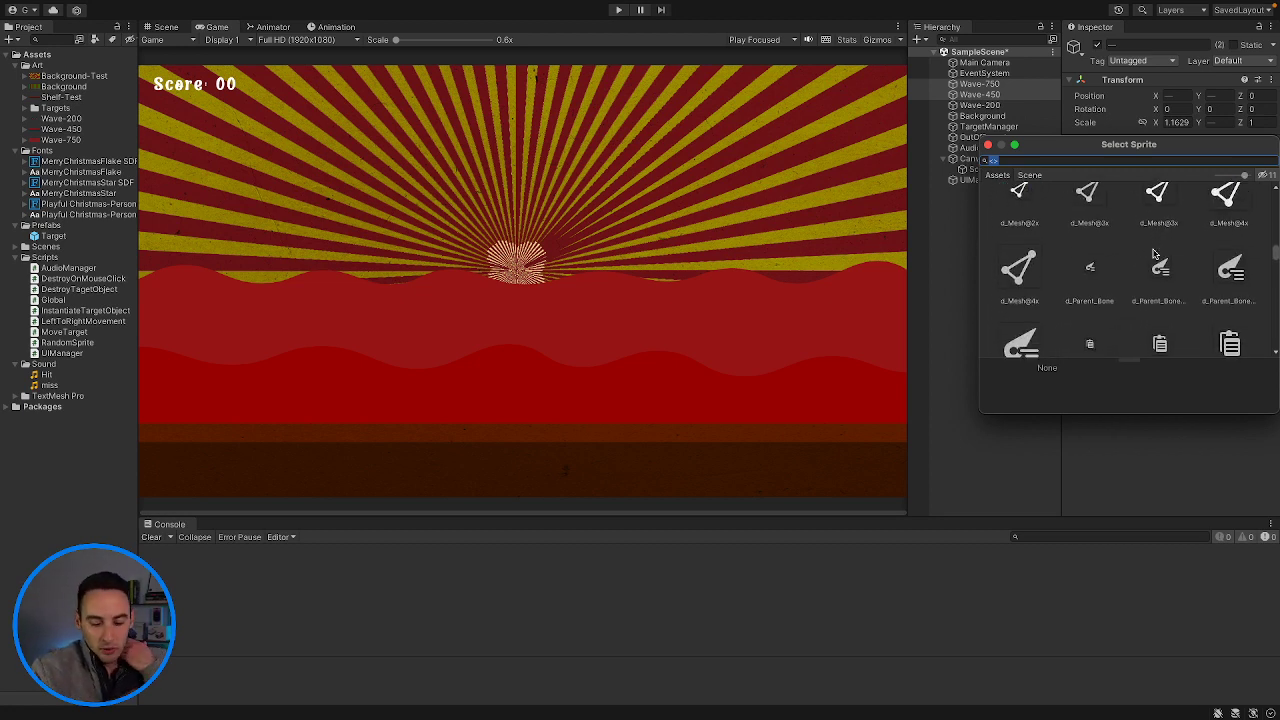
scroll(1141, 231, "down", 2)
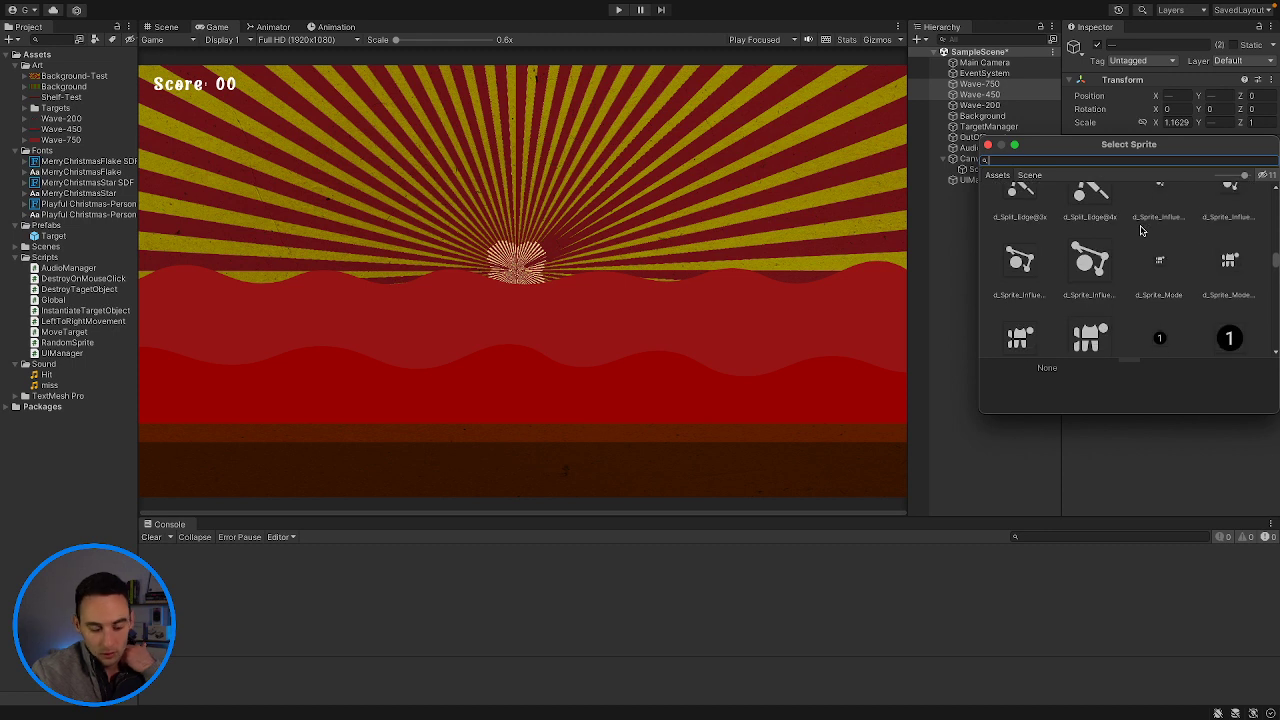
type("s")
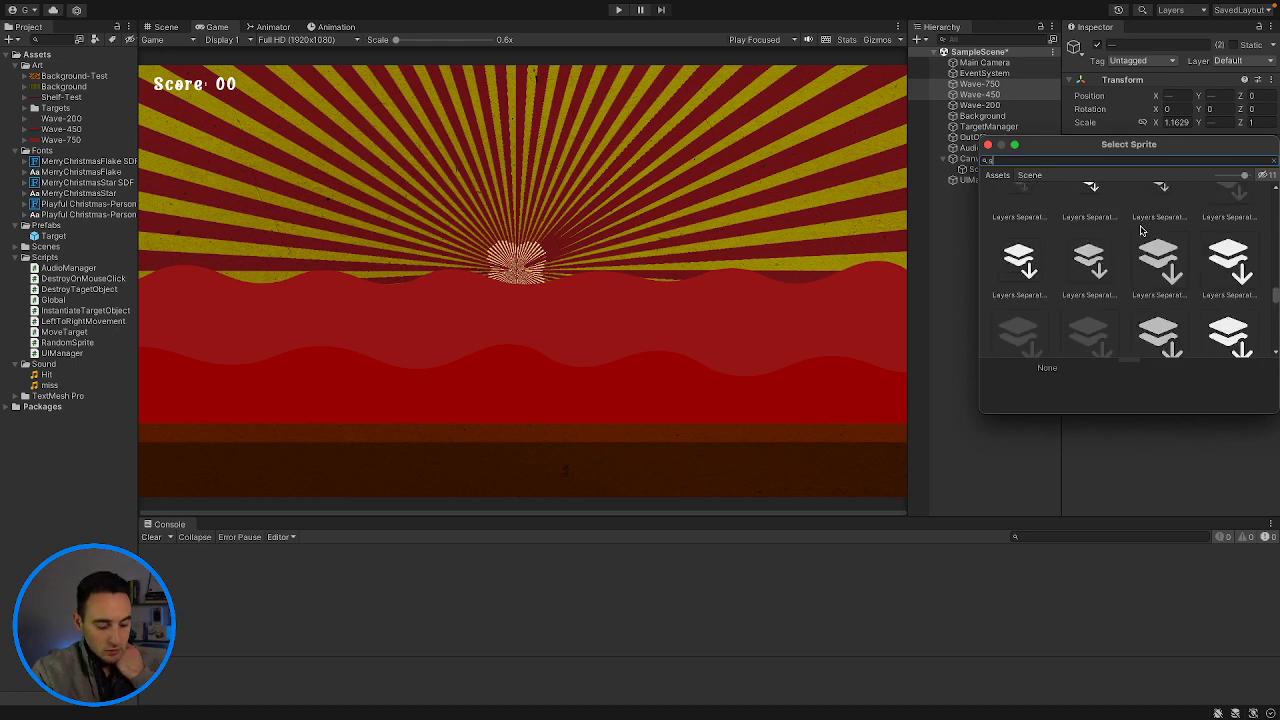
type("ha")
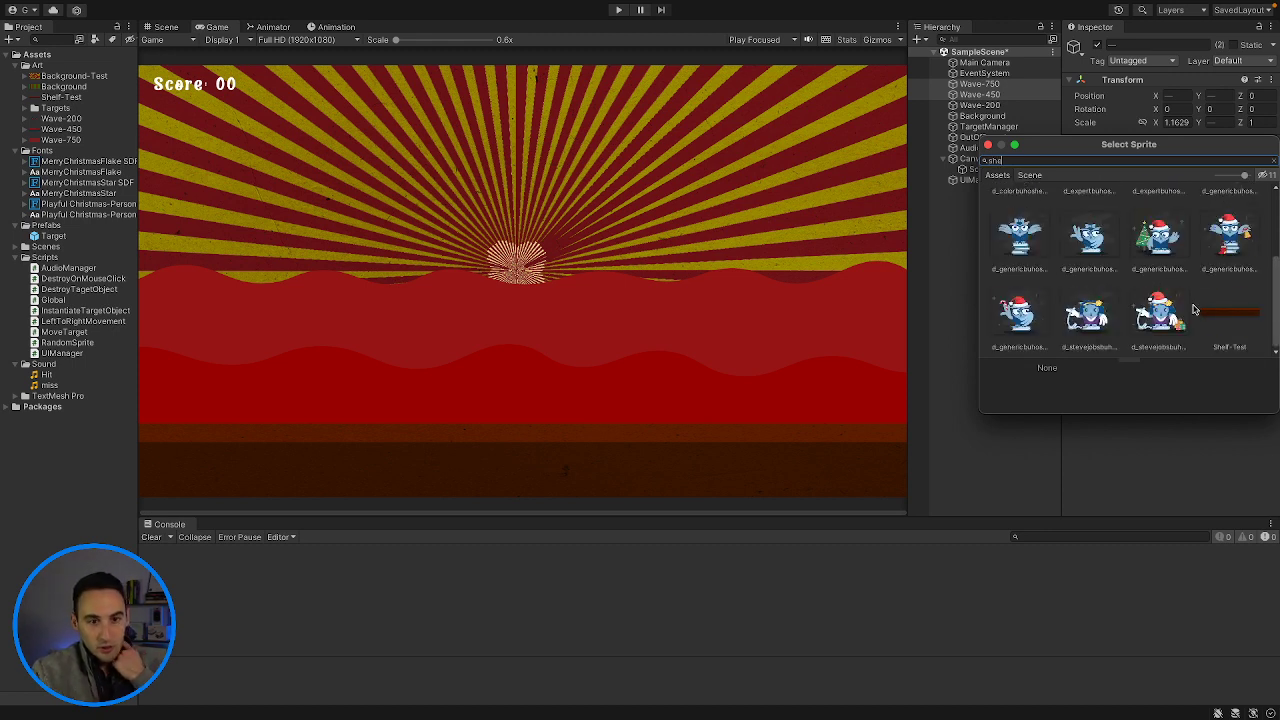
left_click(1238, 340)
left_click(989, 146)
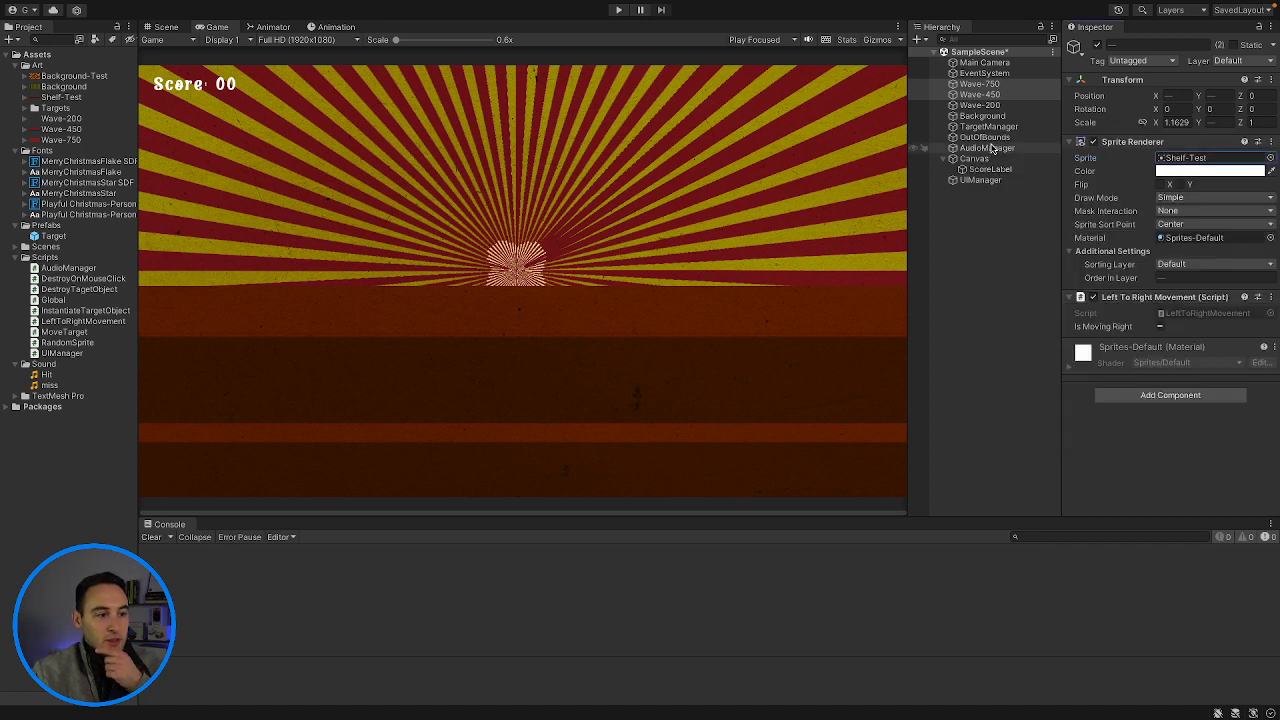
Shrink Wave-450 to a scale of about 1.03 by 0.59, place it at about Y -2.92, and set its X position to 0.
left_click(980, 94)
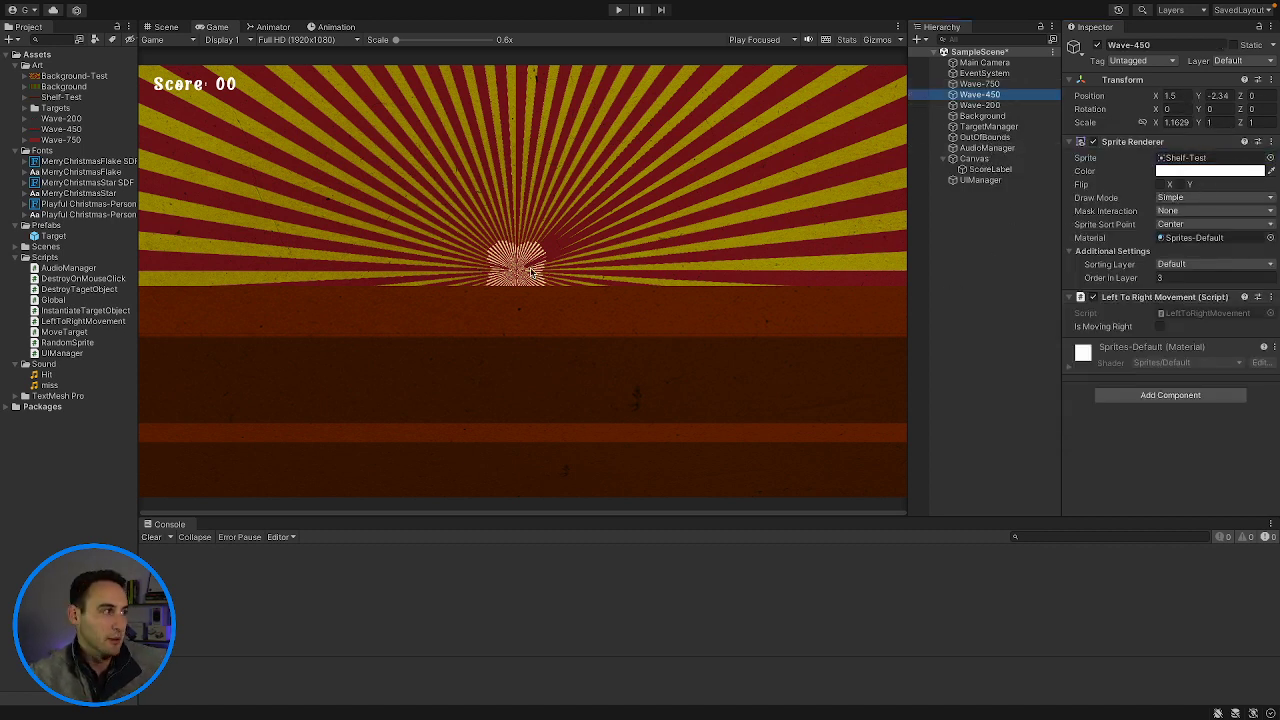
left_click(166, 27)
scroll(588, 357, "down", 8)
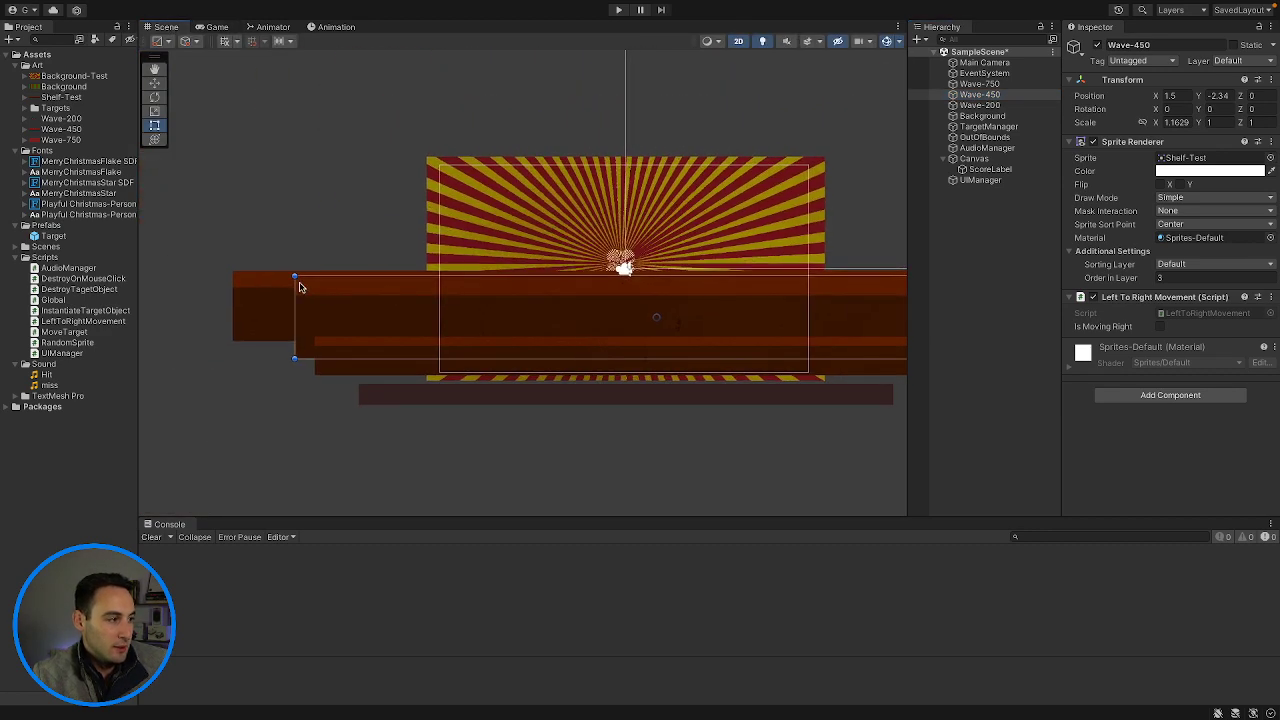
left_click_drag(294, 275, 376, 312)
left_click_drag(511, 337, 440, 331)
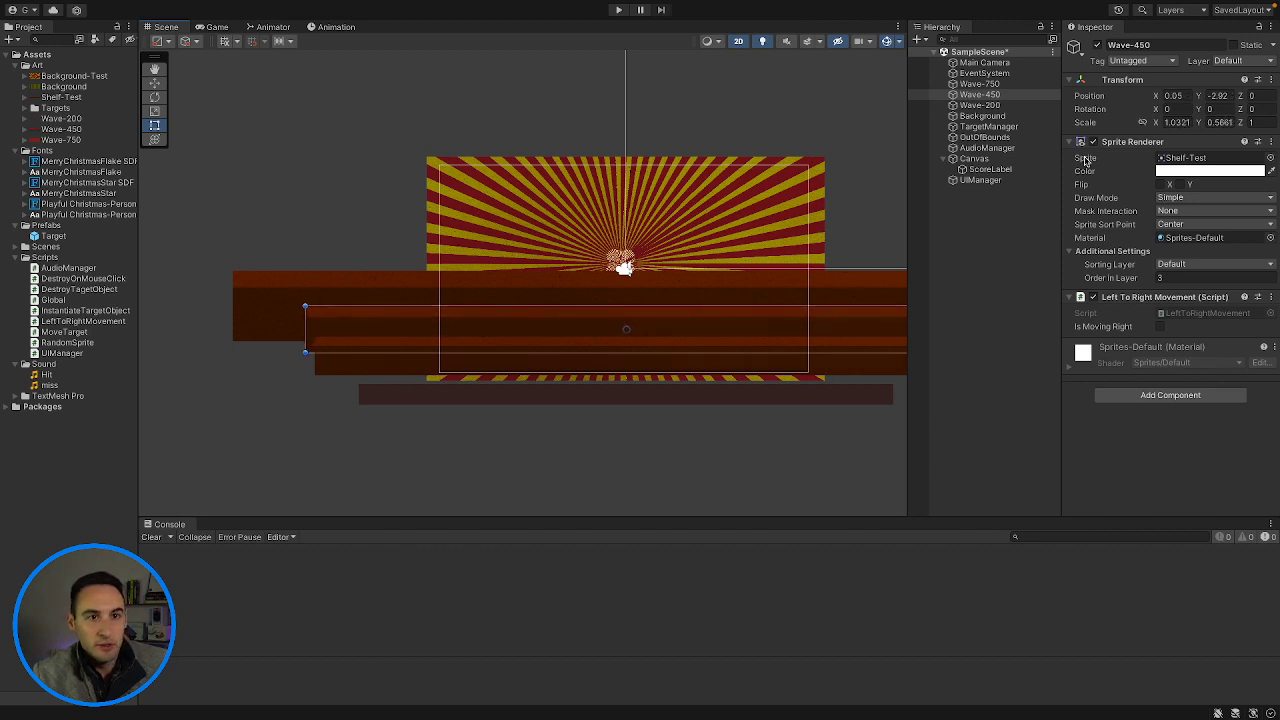
left_click(1186, 98)
type("0")
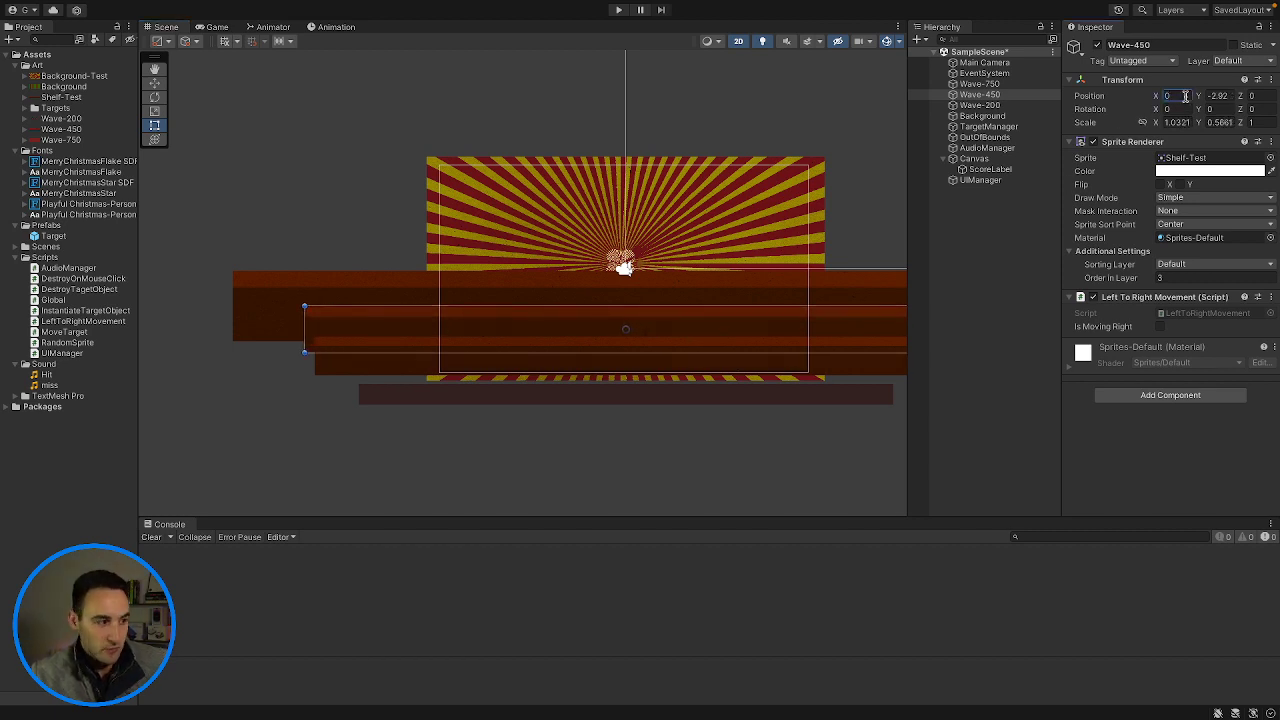
Shrink Wave-750 to a scale of about 0.83 by 0.45, place it at about Y -1.33, and set its X position to 0.
left_click(284, 287)
left_click(1186, 96)
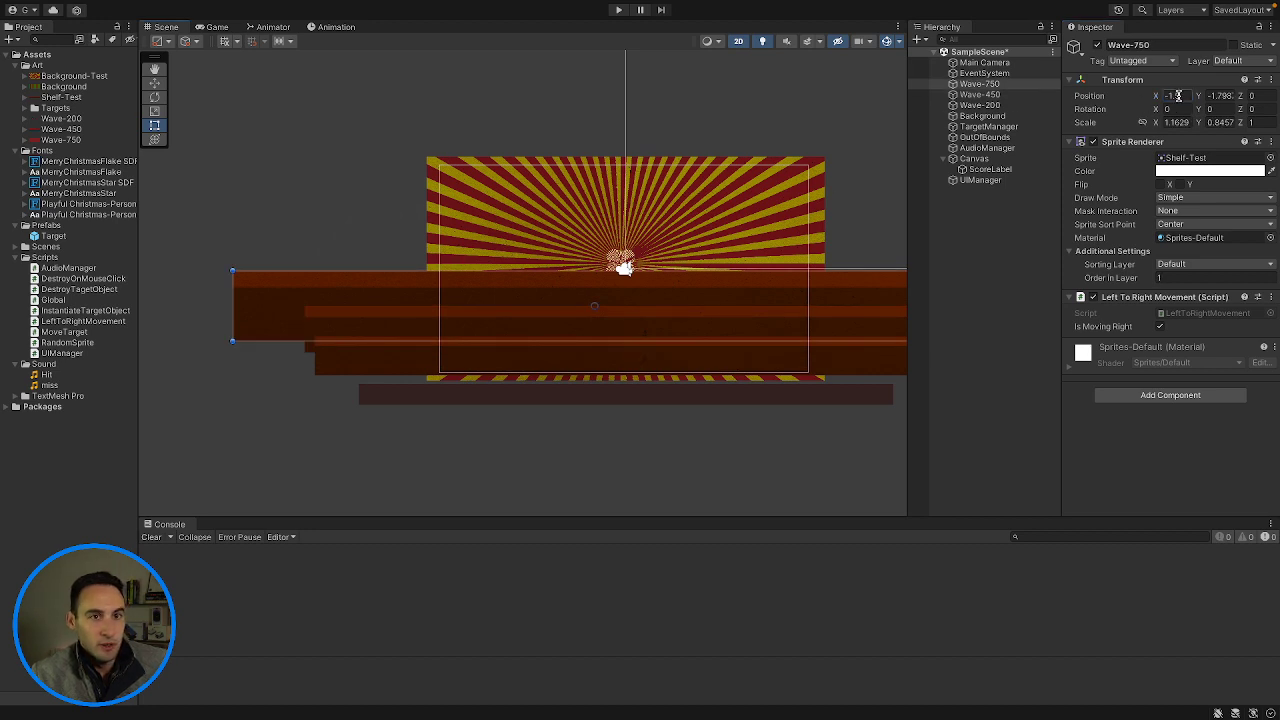
type("0")
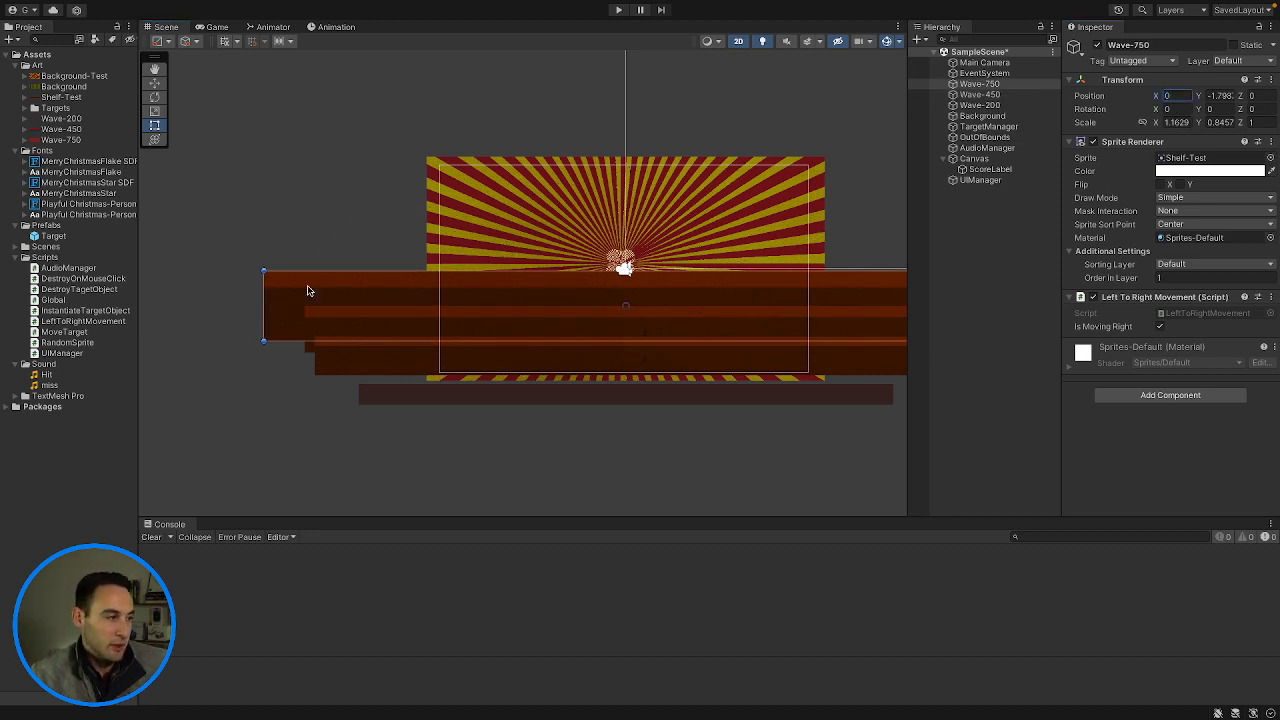
left_click_drag(263, 270, 470, 302)
left_click_drag(527, 336, 442, 309)
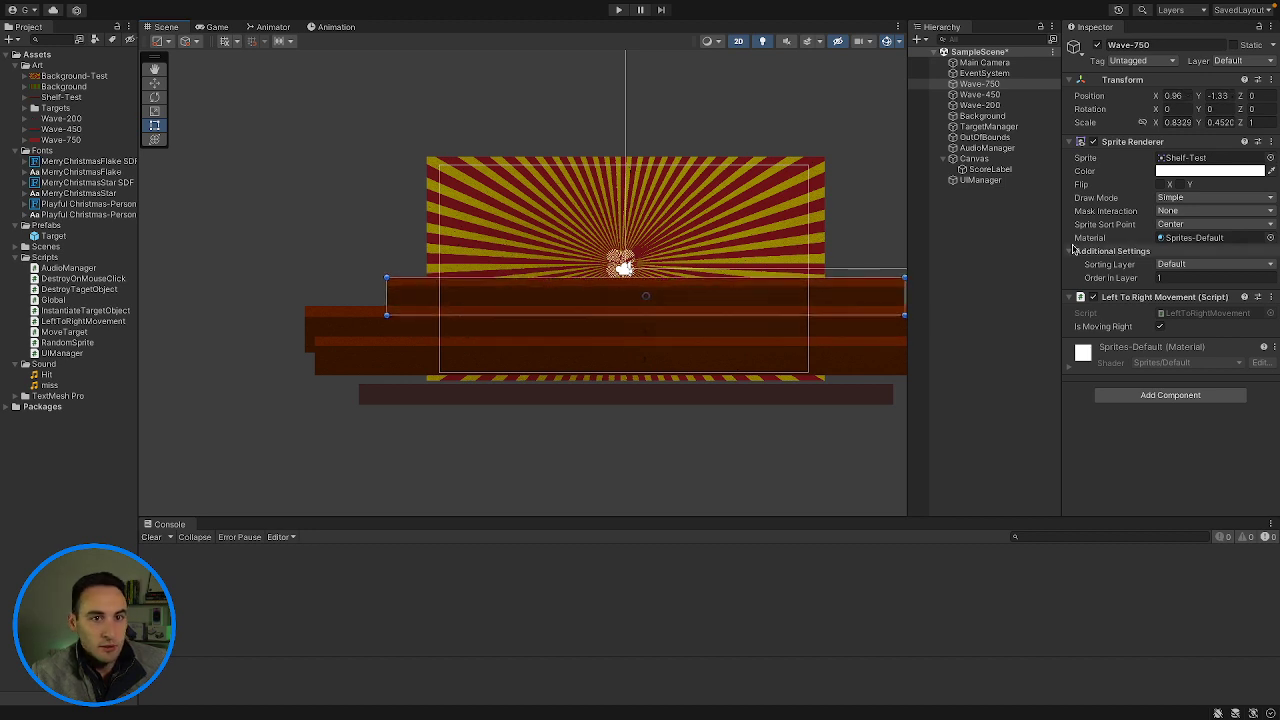
left_click(1188, 95)
type("0")
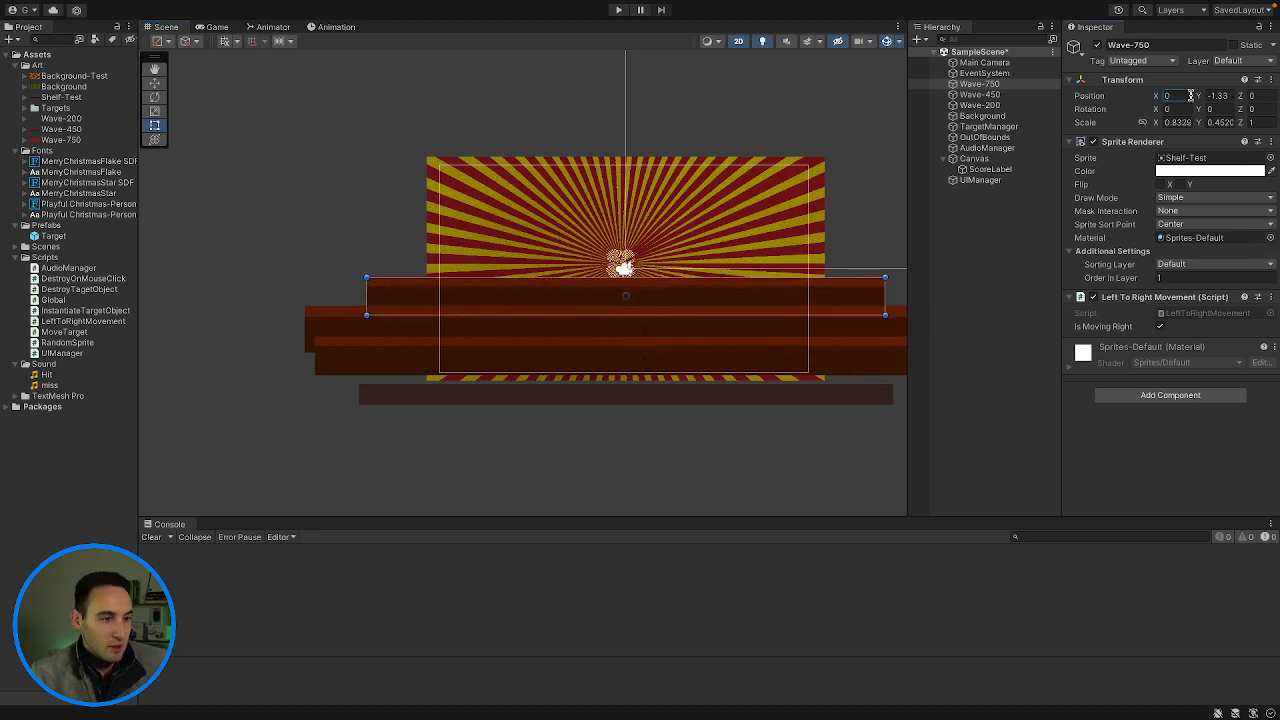
left_click(218, 28)
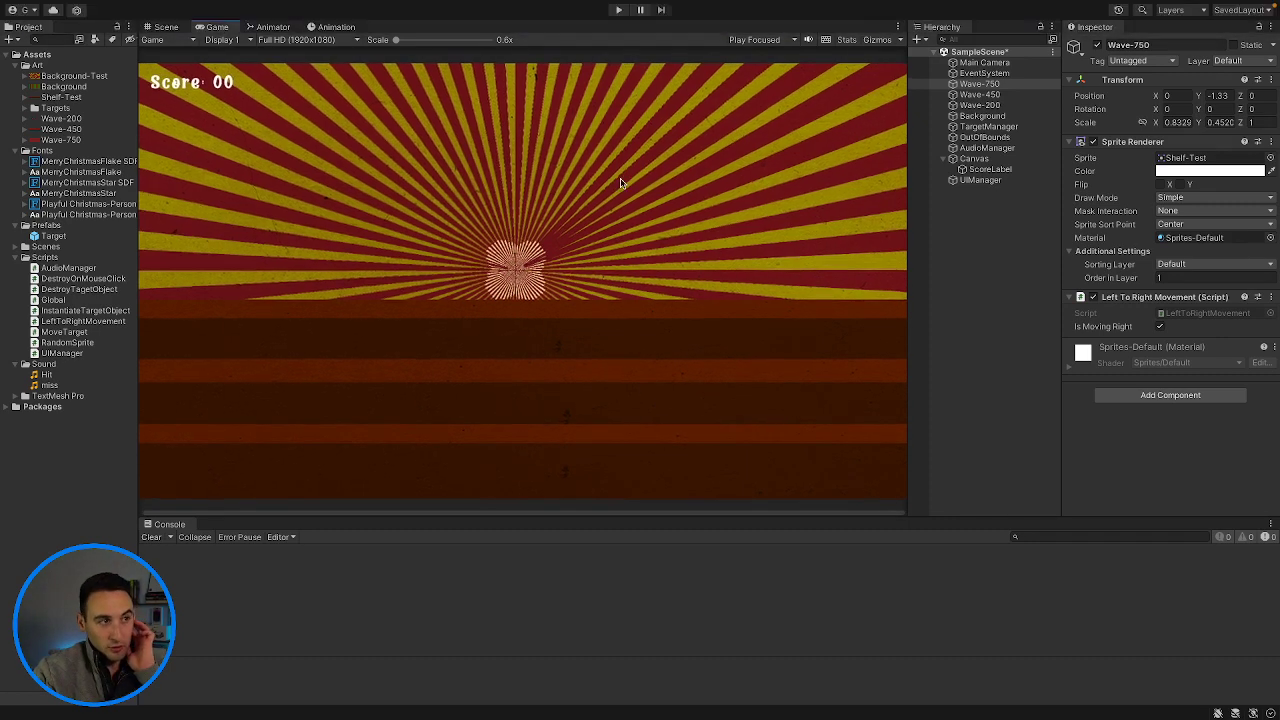
Playtest the scene to check the motion of the three Shelf-Test shelves, and stop the game.
scroll(620, 182, "up", 1)
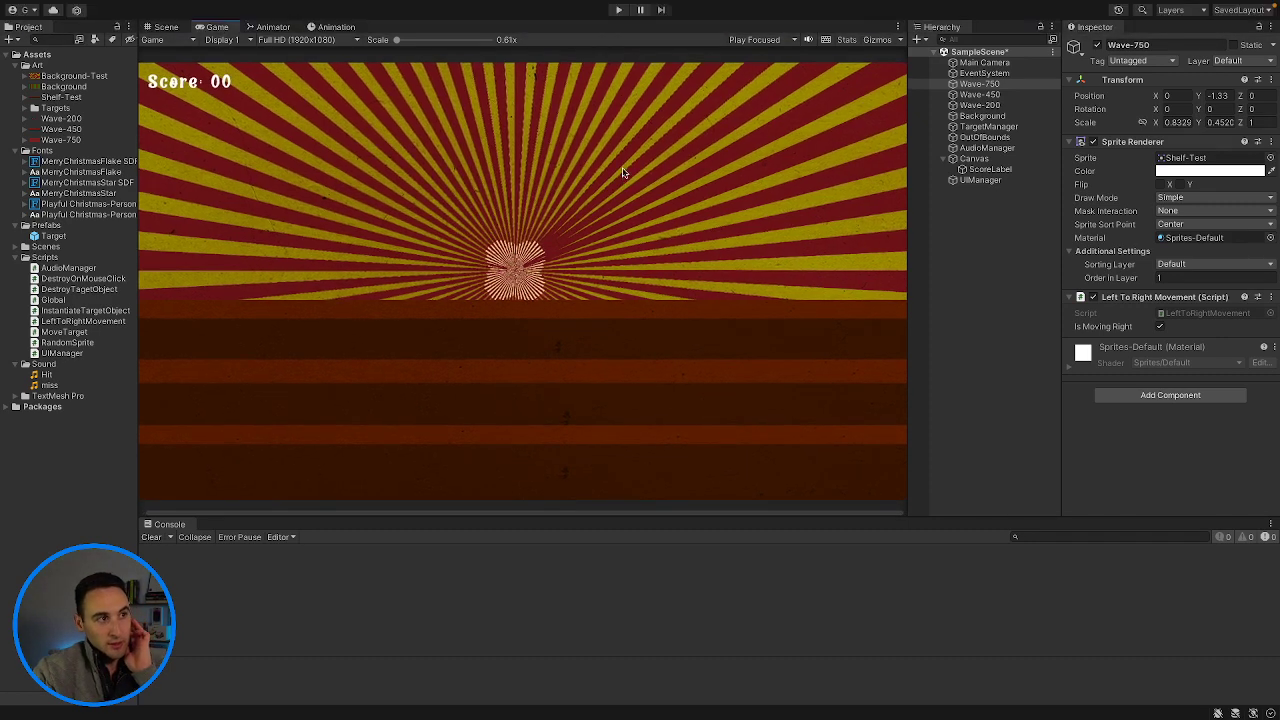
left_click(621, 11)
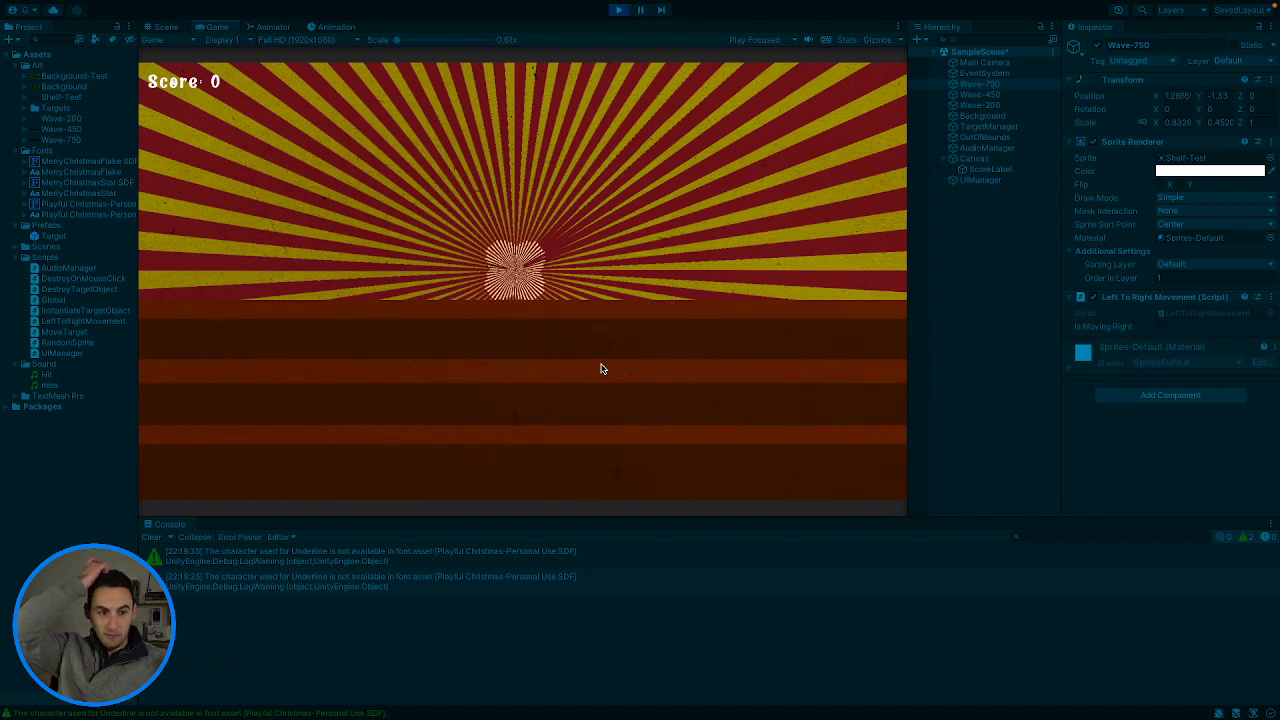
left_click(619, 10)
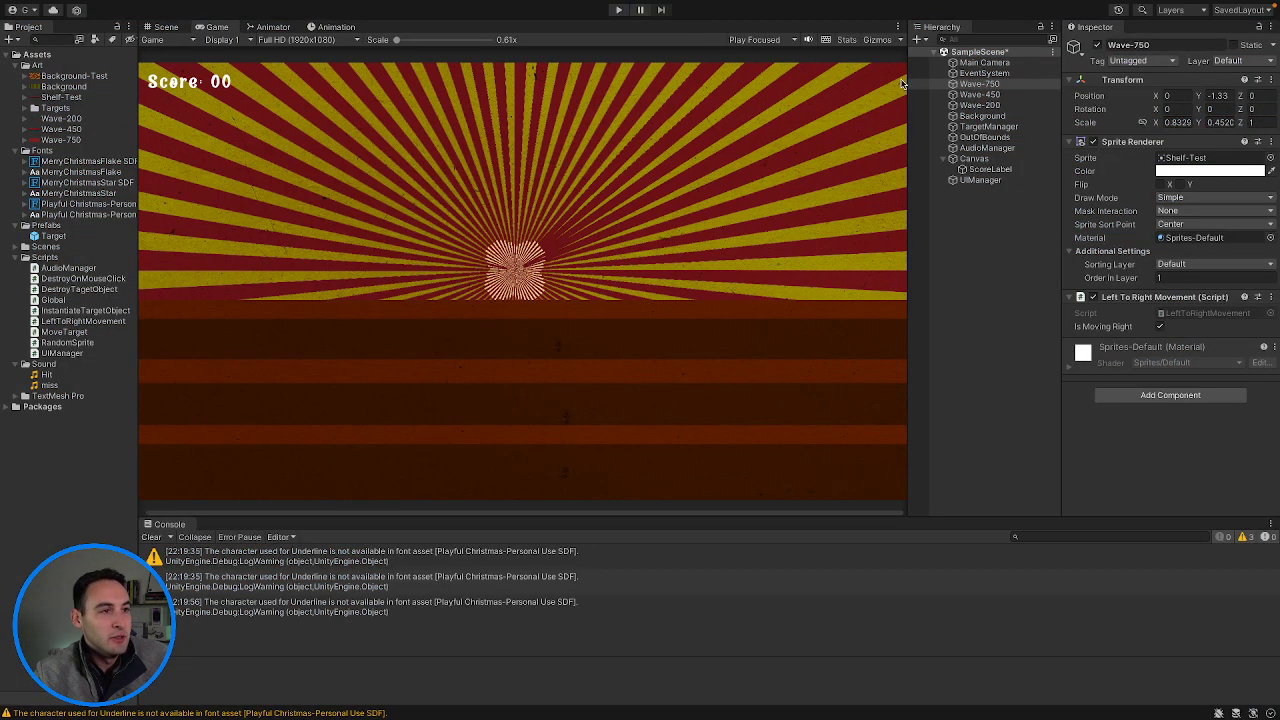
left_click(1270, 158)
scroll(1188, 244, "down", 5)
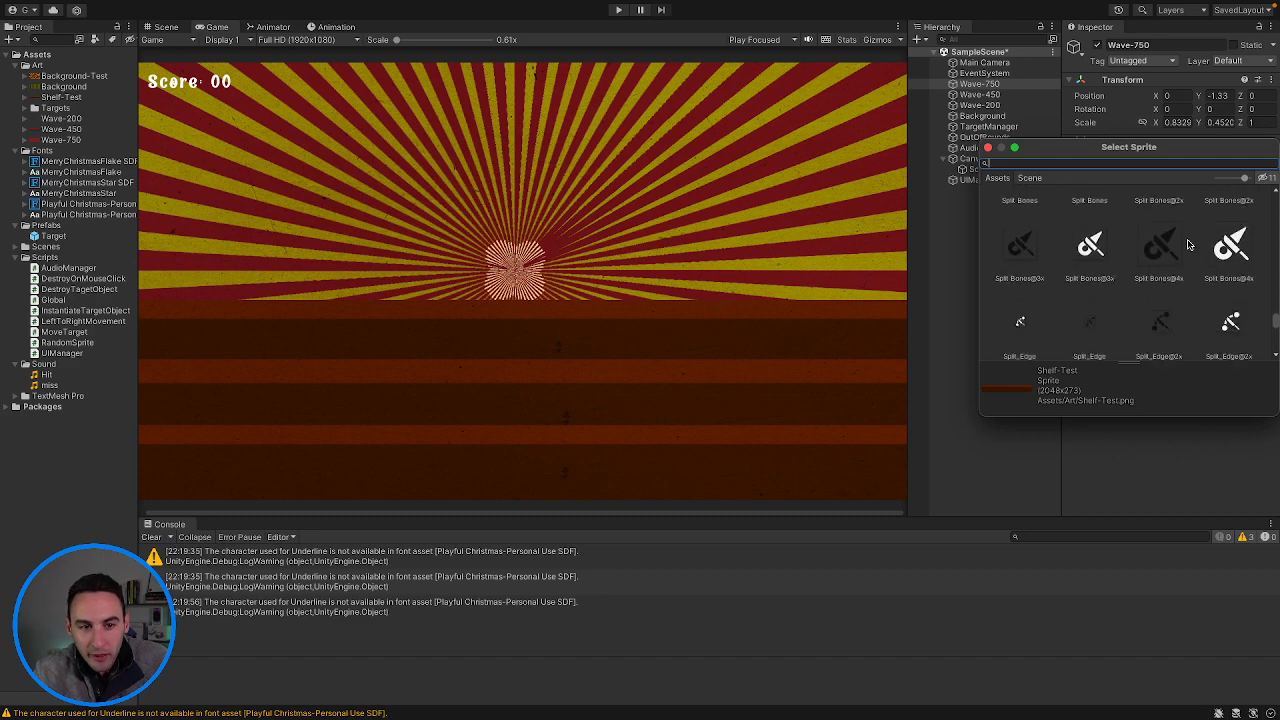
scroll(1188, 244, "up", 15)
Import test.png, test-2.png and test-3.png from the desktop into the Unity project's Art folder.
key("ctrl+Left")
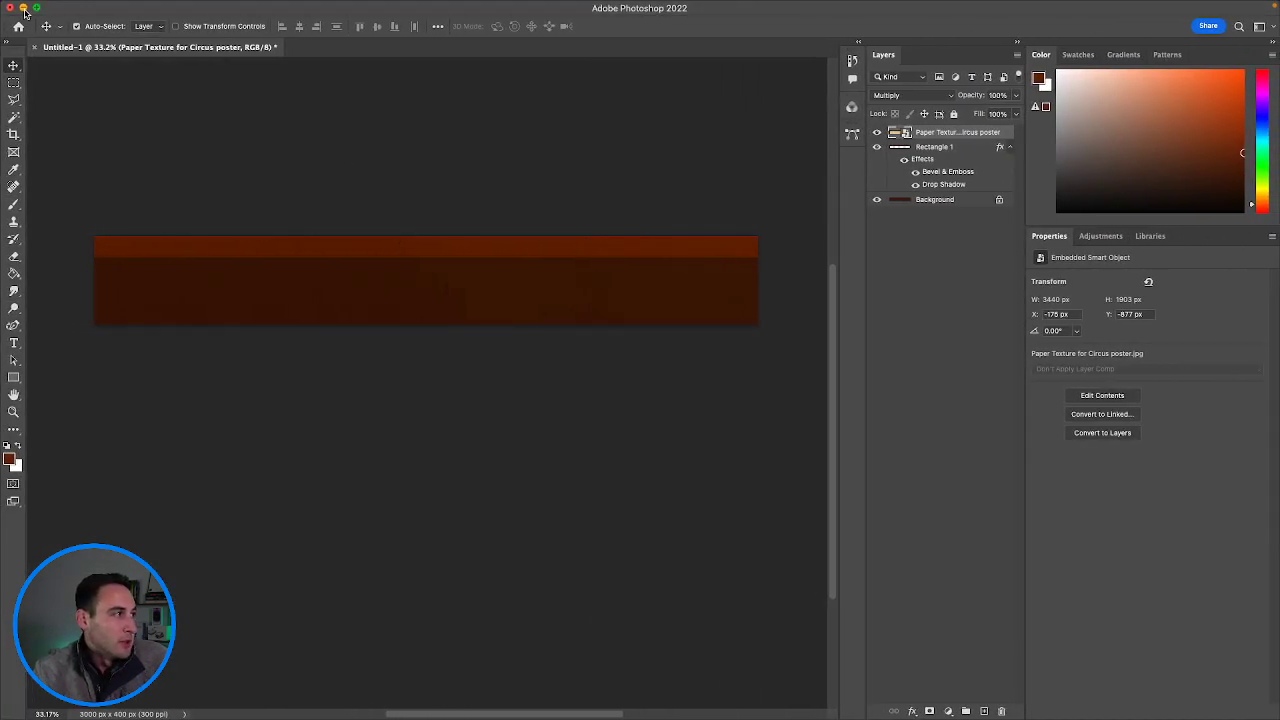
key("ctrl+Left")
left_click(1222, 104)
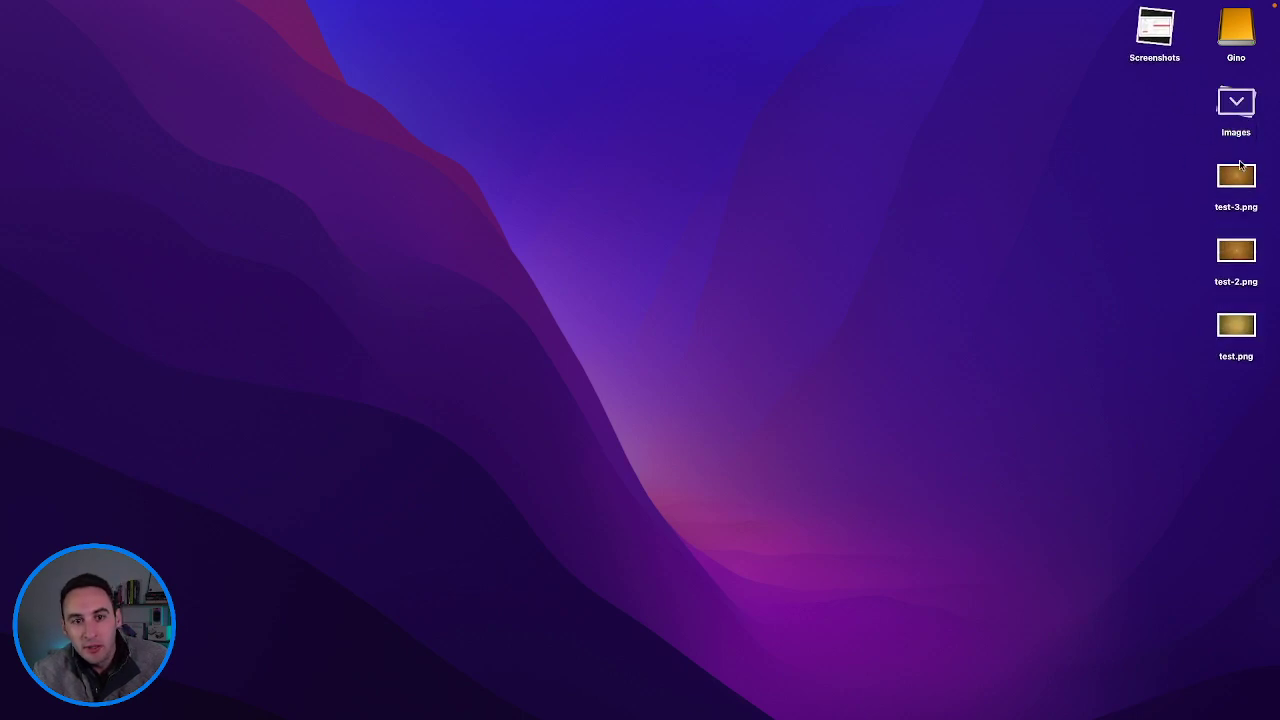
left_click_drag(1163, 164, 1257, 338)
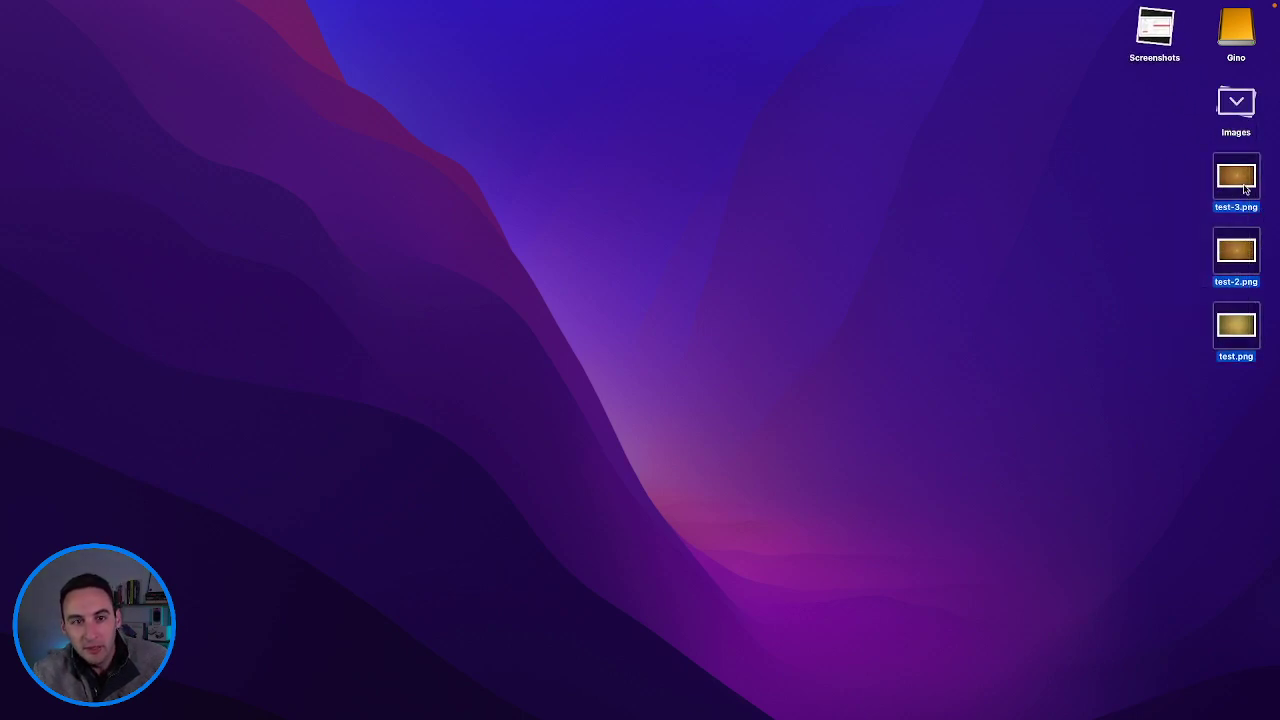
left_click_drag(1247, 187, 45, 70)
key("ctrl+Right")
key("ctrl+Right")
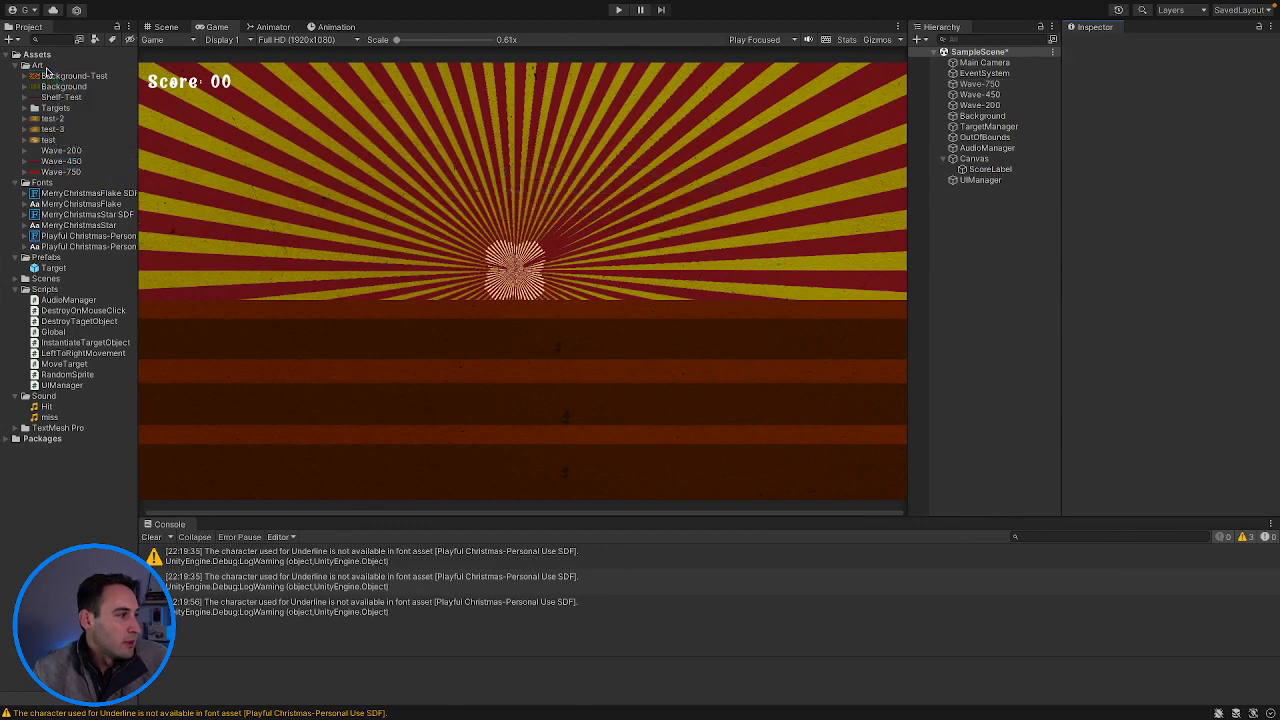
Search the available sprites for "test" and try test-2 and test-3 as the Background object's sprite.
left_click(980, 116)
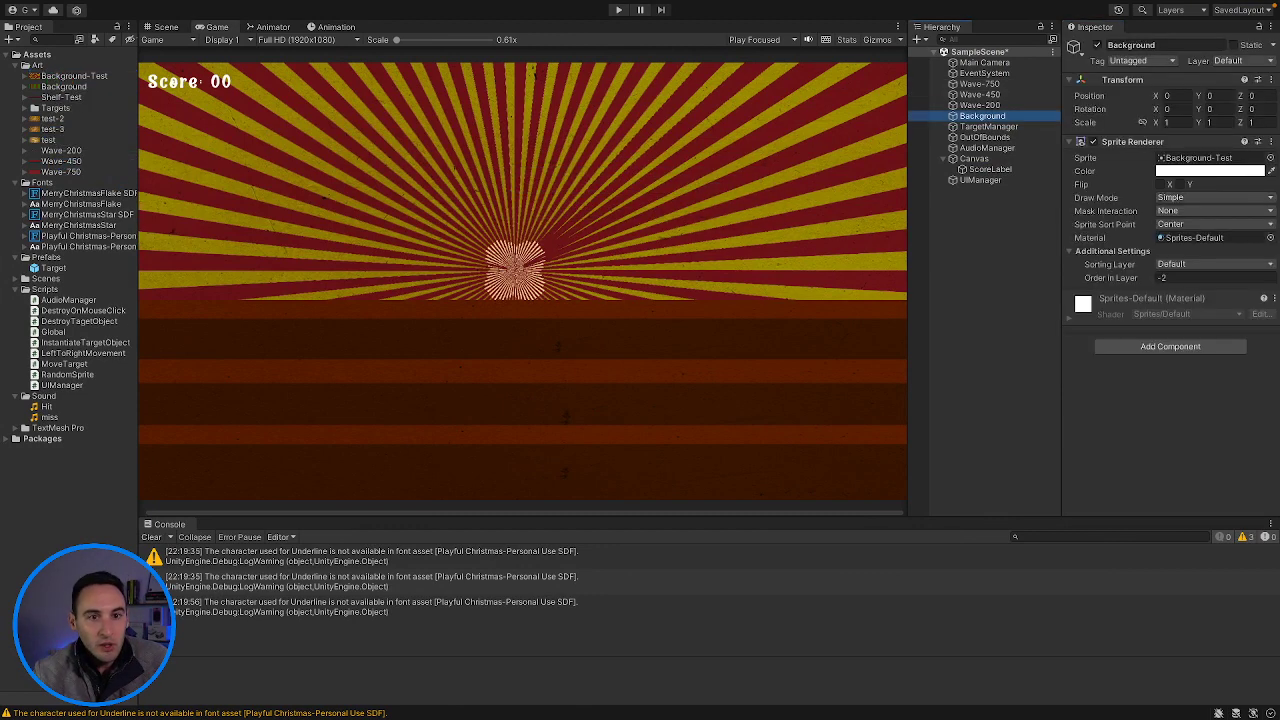
left_click(1270, 158)
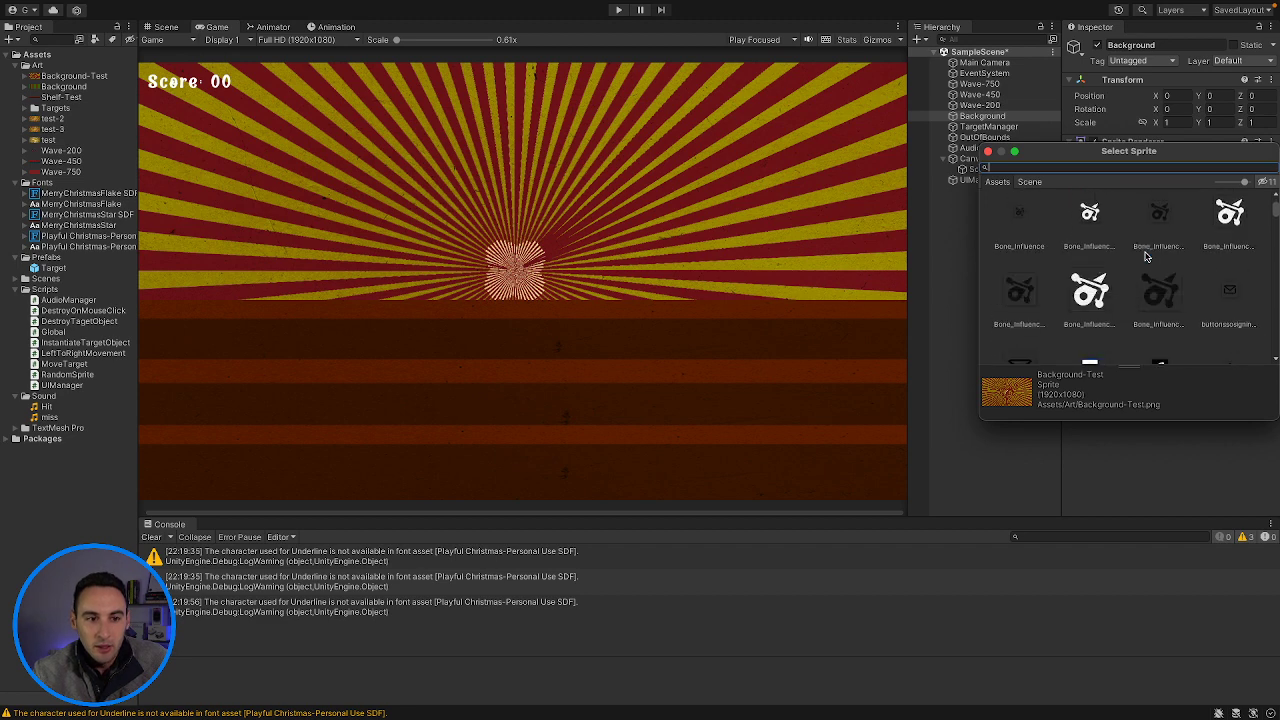
scroll(1146, 257, "down", 10)
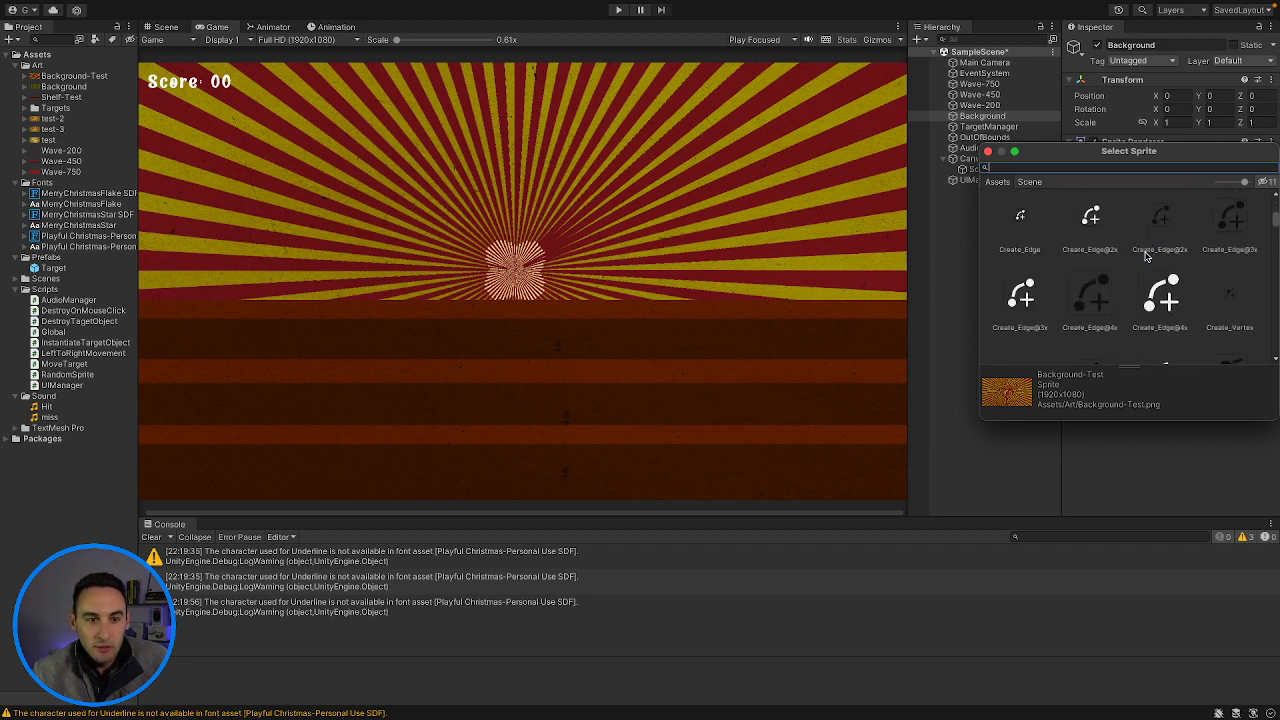
scroll(1146, 257, "down", 10)
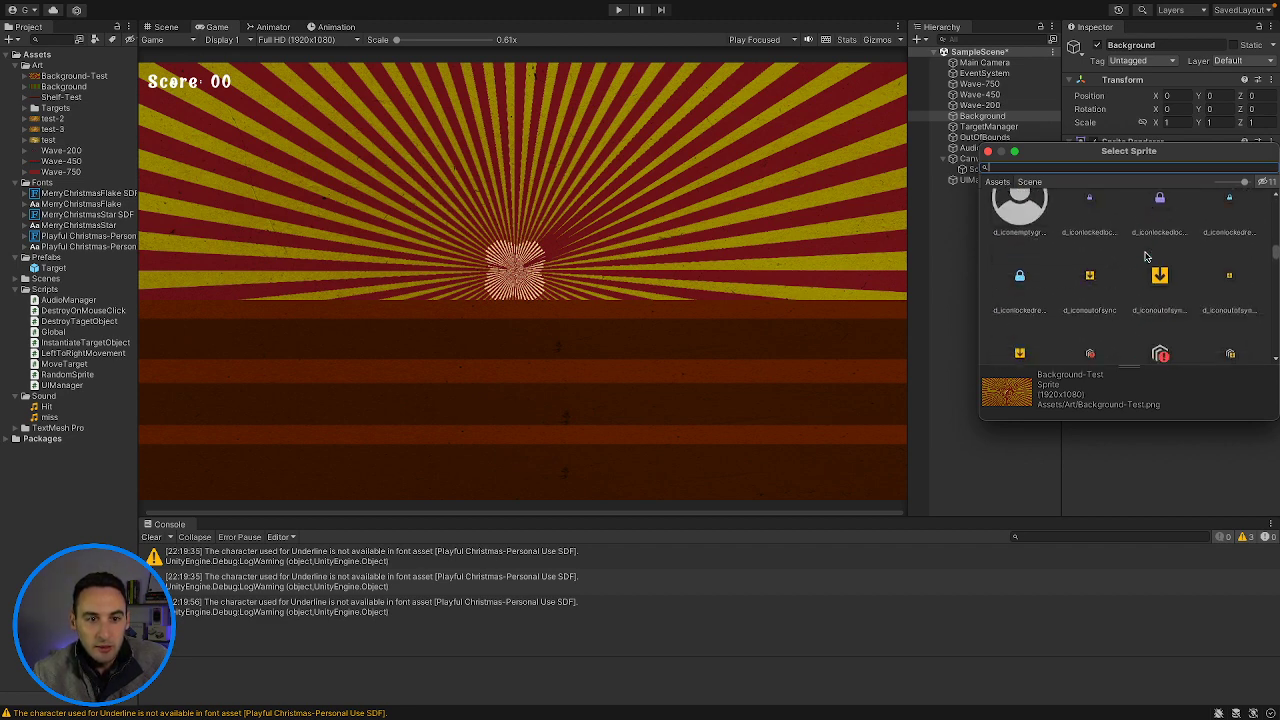
scroll(1146, 257, "down", 10)
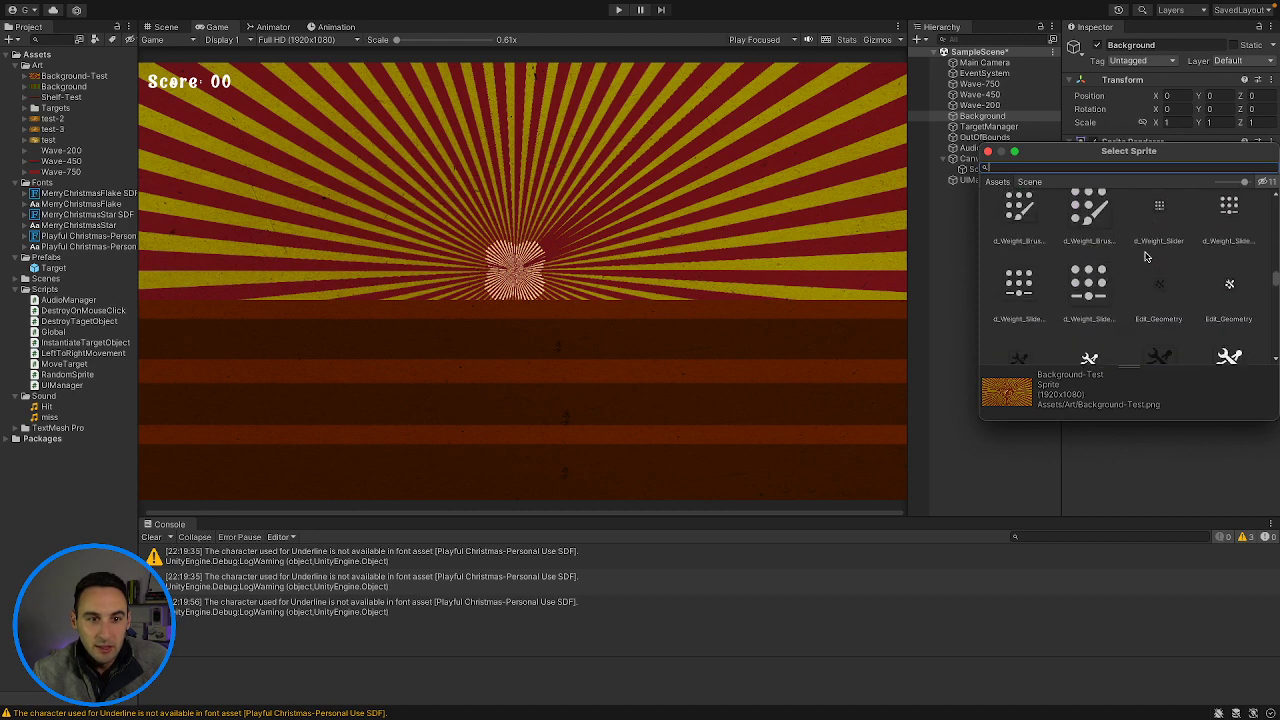
scroll(1146, 257, "down", 10)
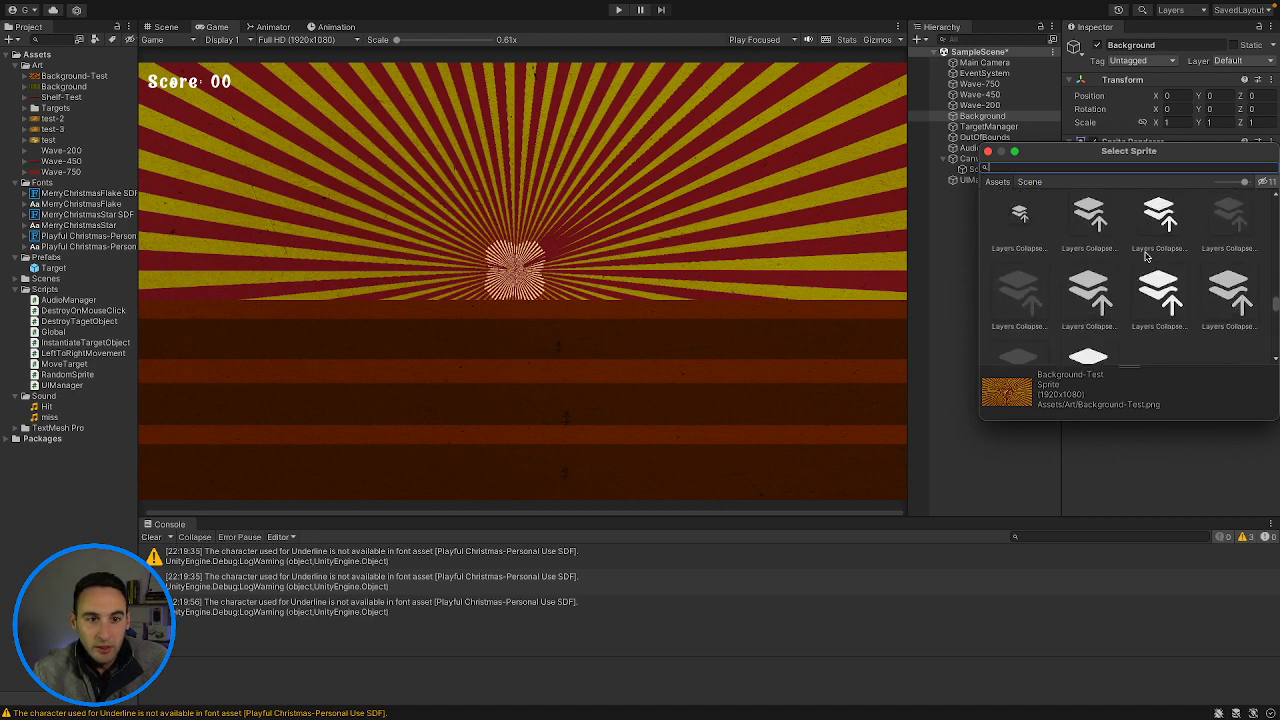
scroll(1146, 257, "down", 3)
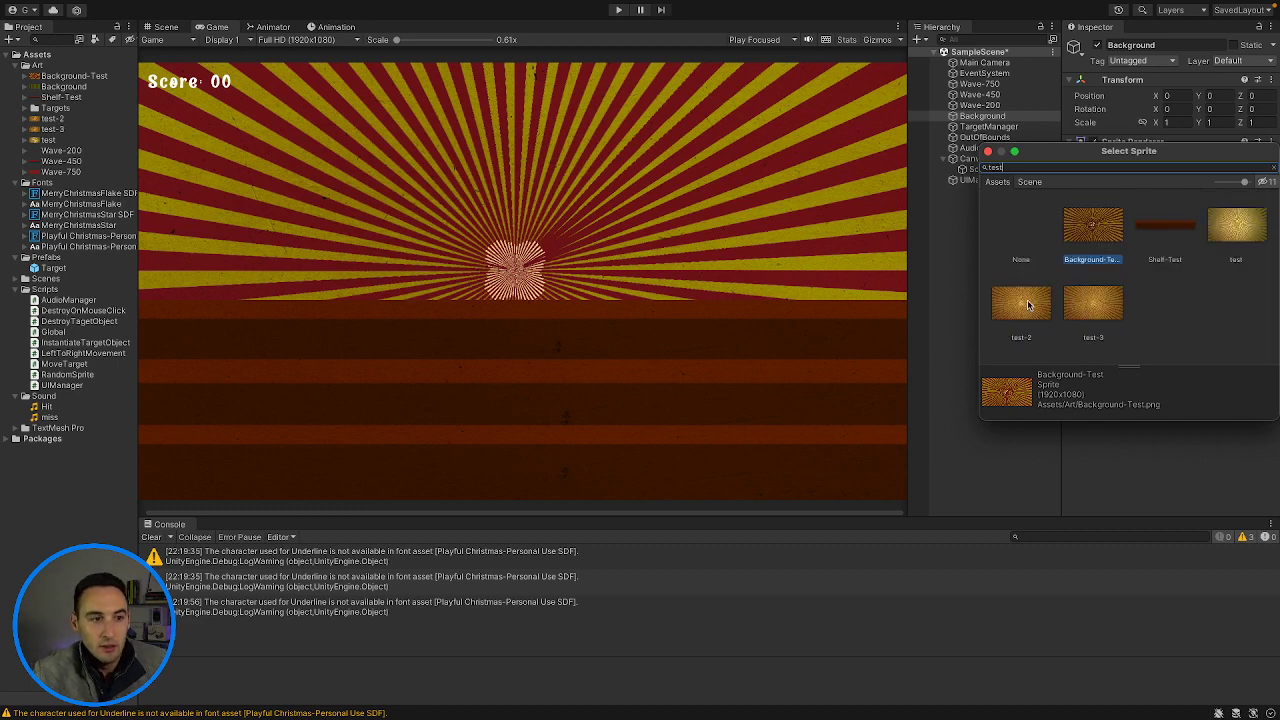
left_click(1030, 304)
left_click(1096, 312)
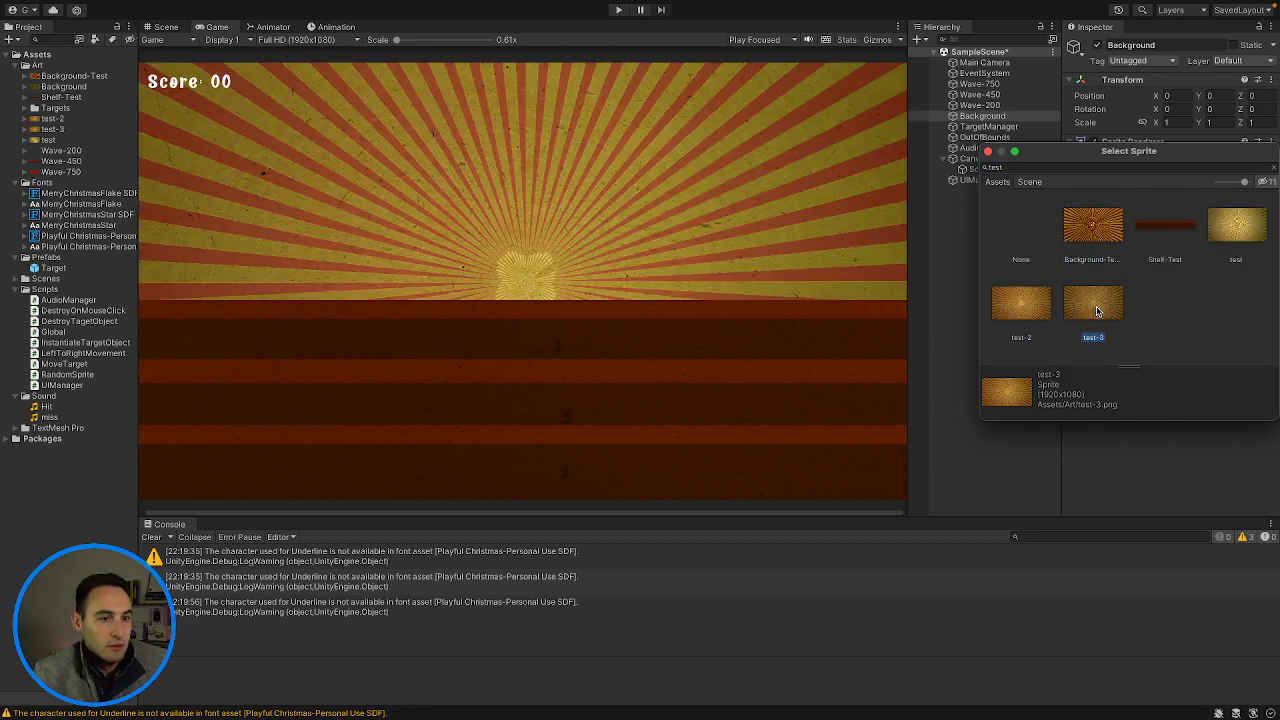
Compare Background-Test, test, test-2 and test-3 as the Background object's sprite, ending on Background-Test.
left_click(1098, 234)
left_click(1093, 304)
left_click(1232, 236)
left_click(1027, 313)
left_click(1093, 304)
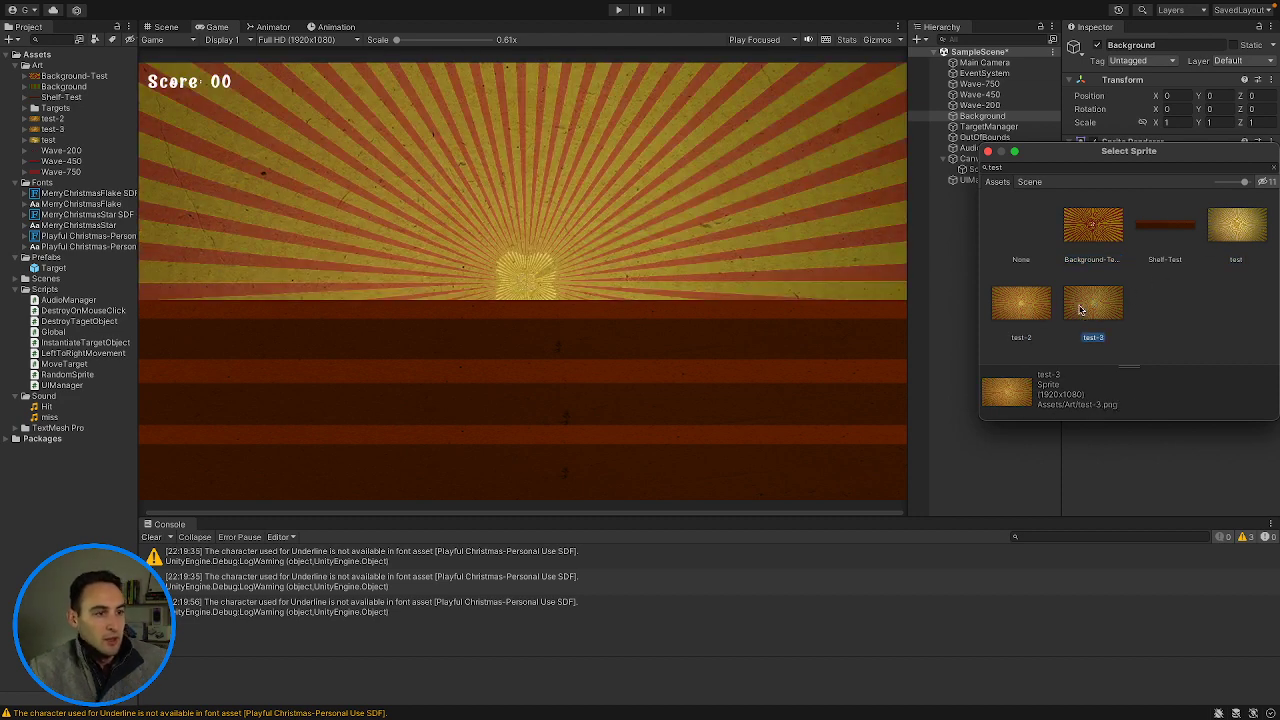
left_click(1093, 226)
left_click(1038, 298)
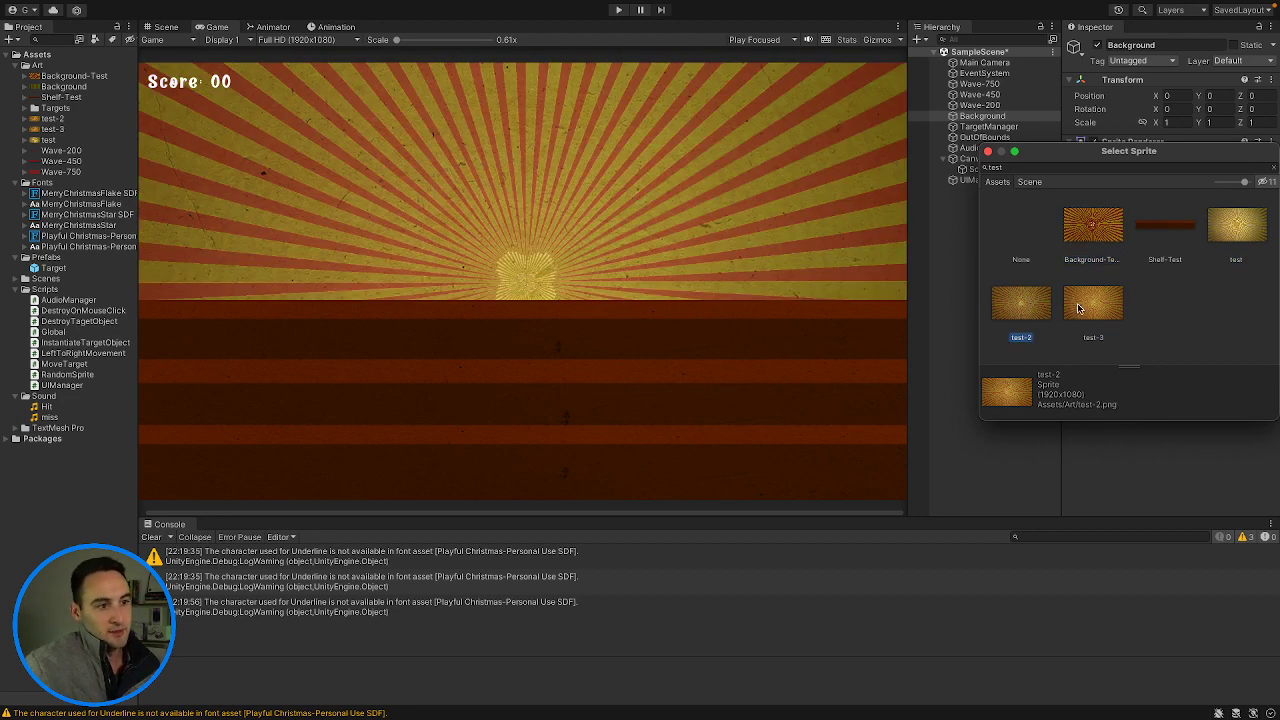
left_click(1075, 308)
left_click(1036, 307)
left_click(1091, 236)
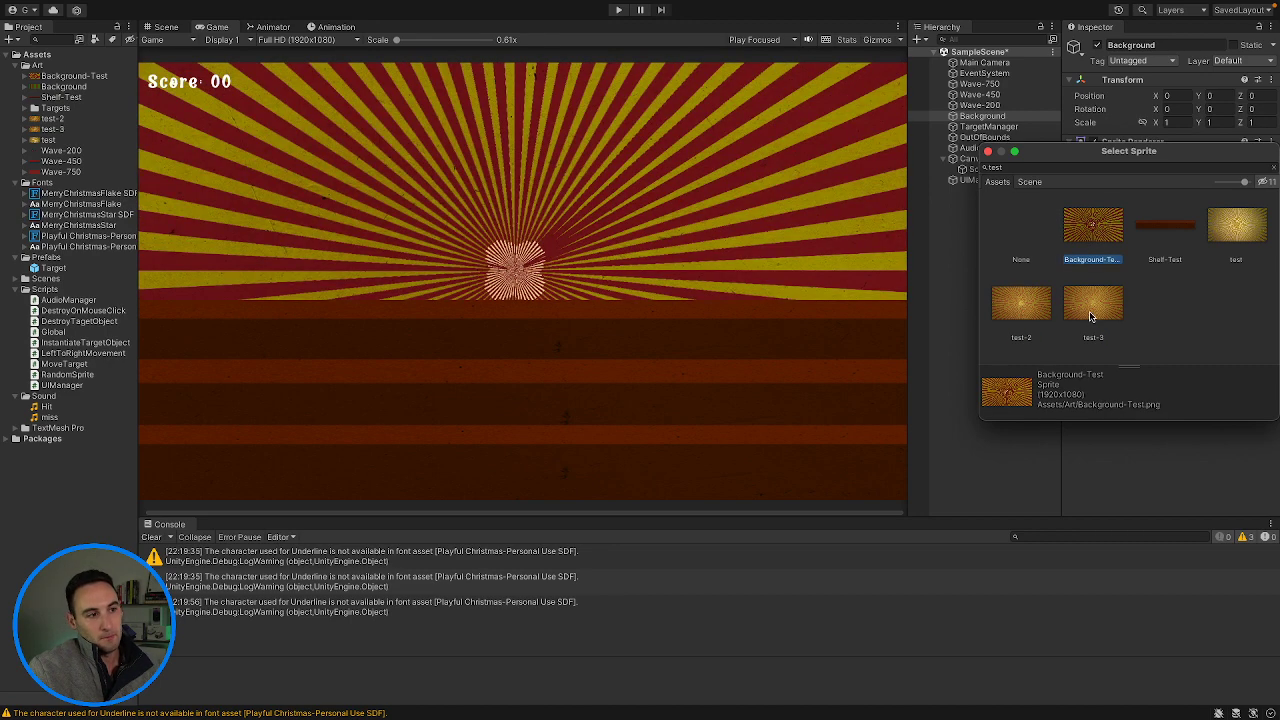
left_click(1093, 317)
left_click(1095, 240)
left_click(906, 168)
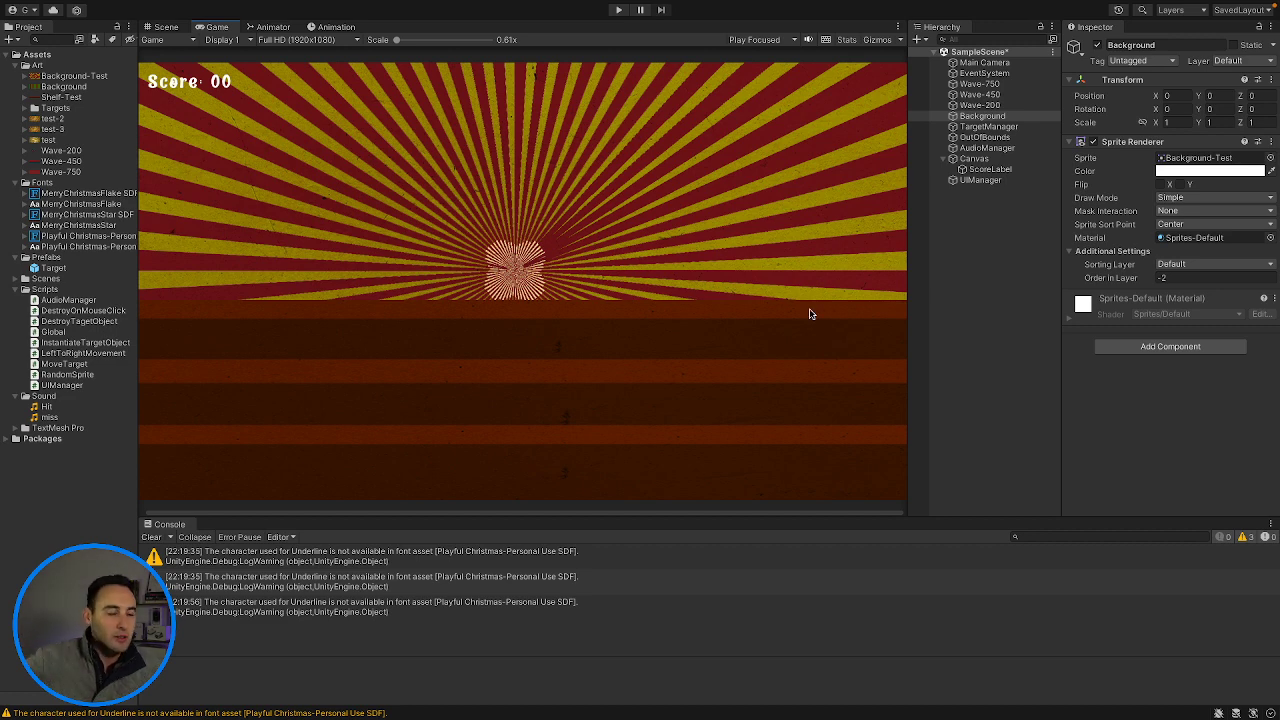
Playtest the scene with the new background and shelves, shooting at the targets that appear, and stop the game.
left_click(618, 10)
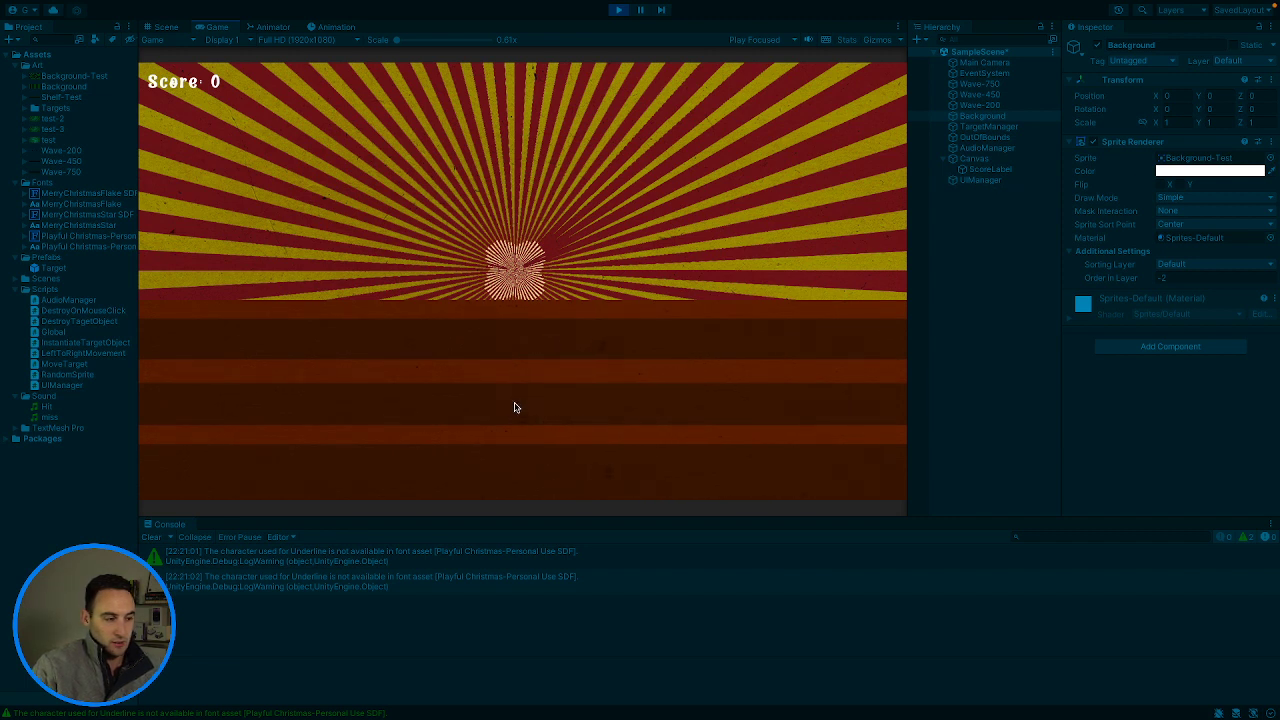
left_click(310, 262)
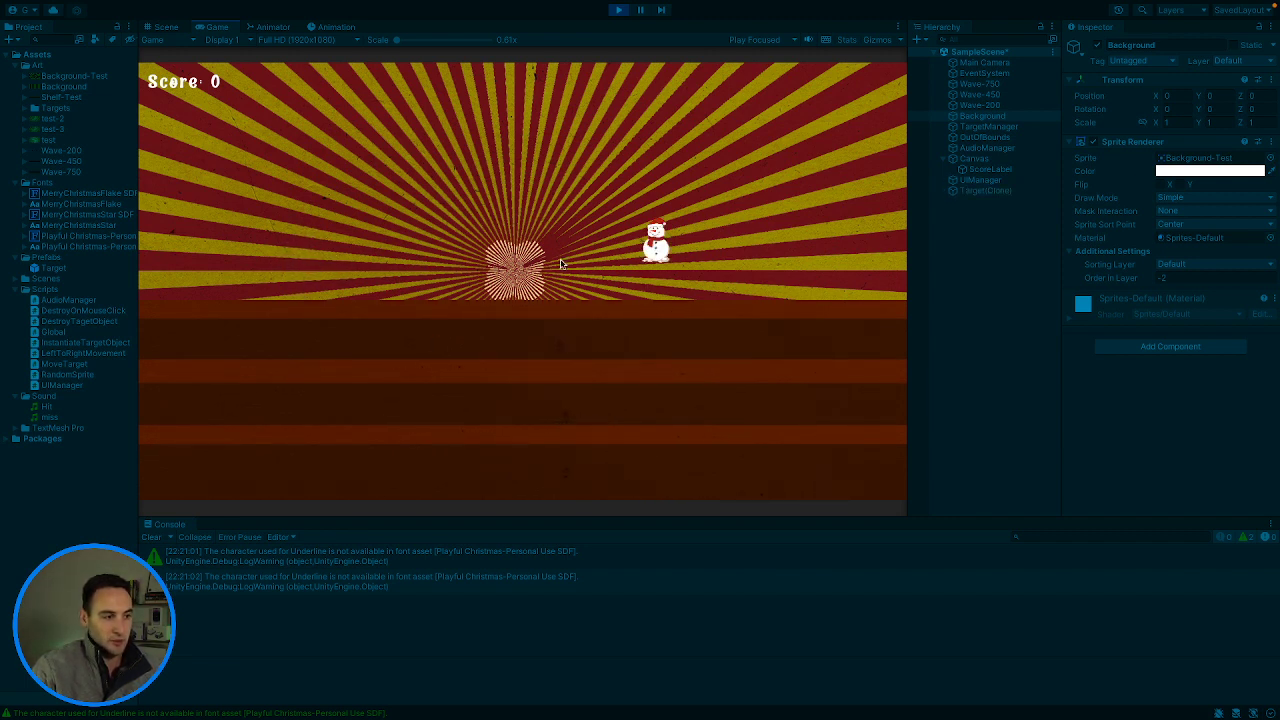
left_click(648, 252)
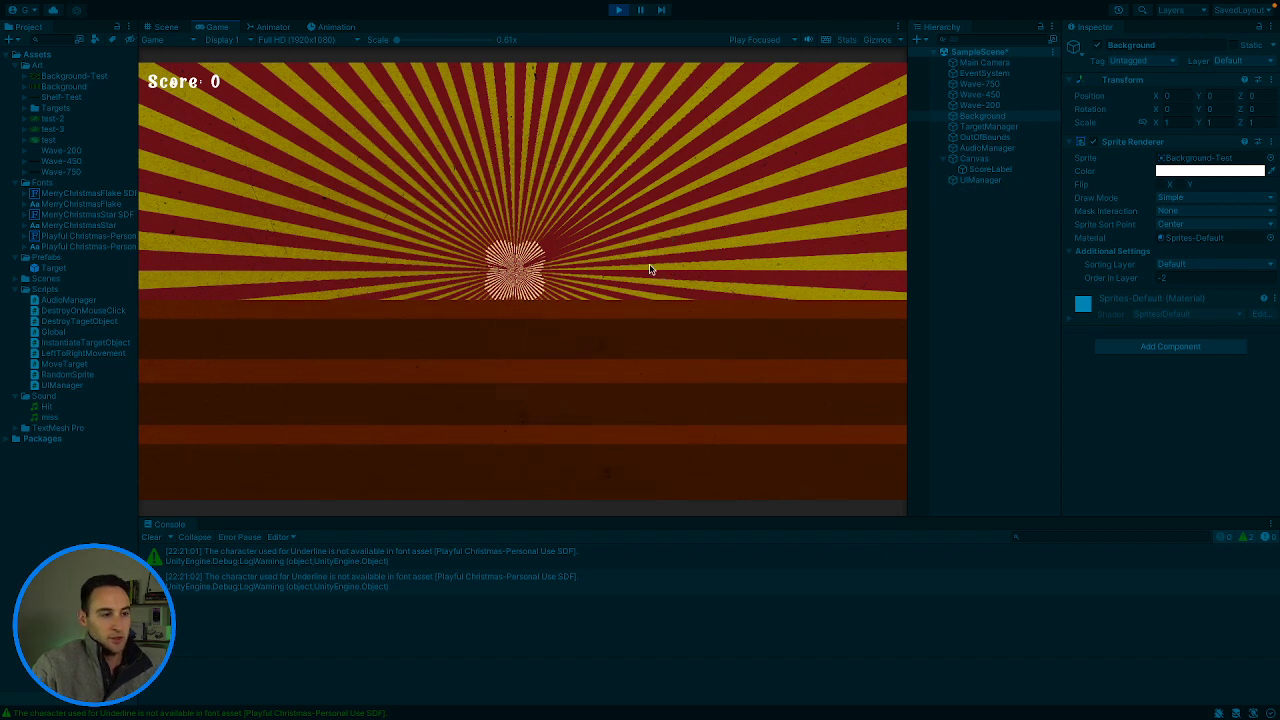
left_click(312, 330)
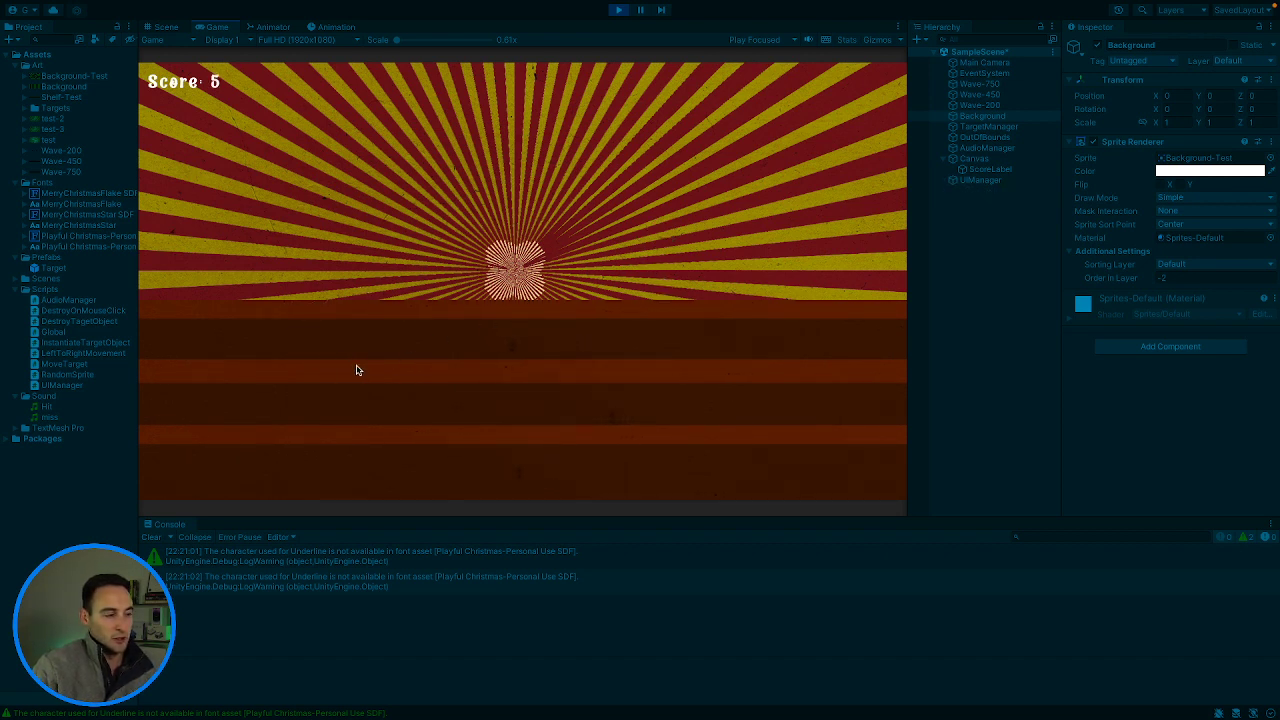
left_click(745, 415)
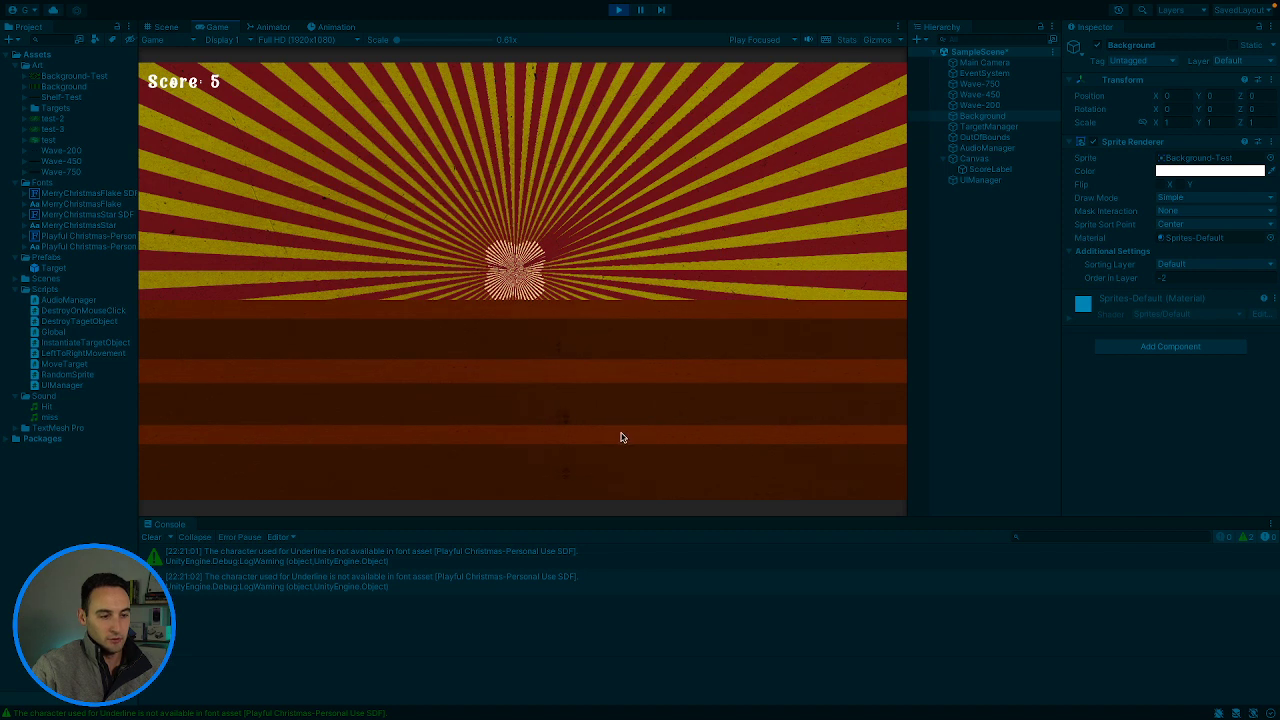
left_click(700, 262)
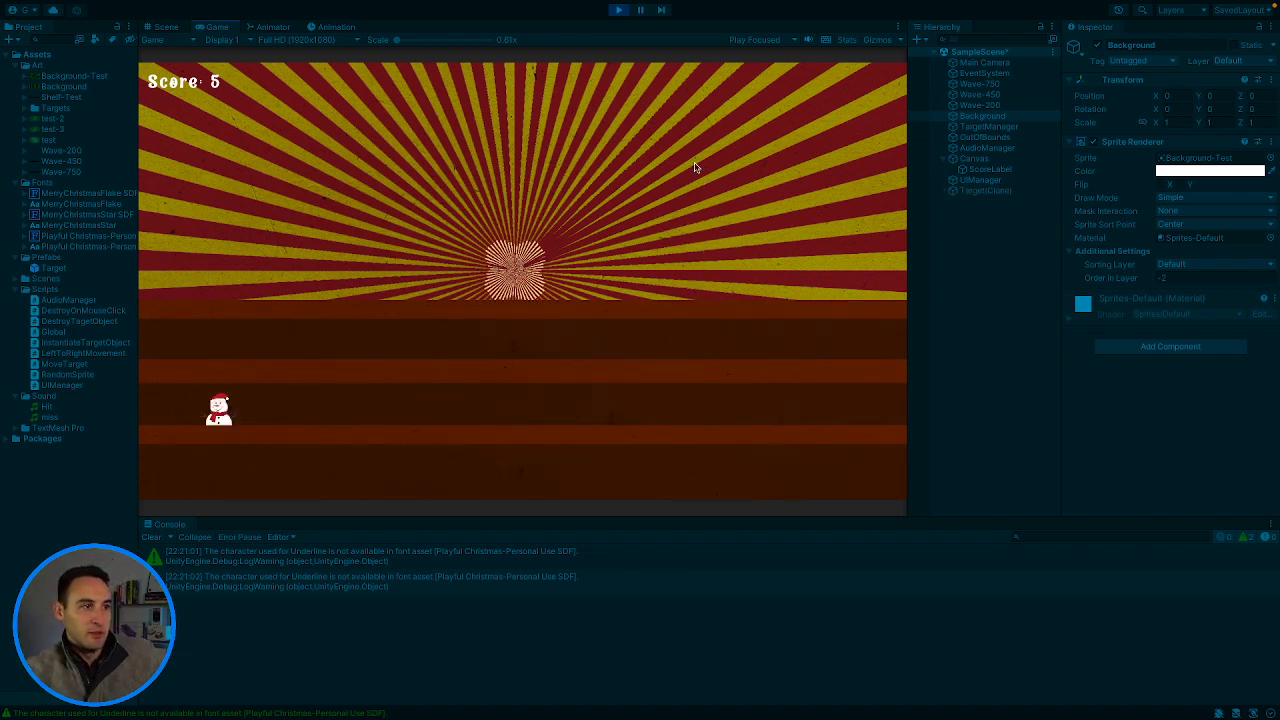
left_click(618, 11)
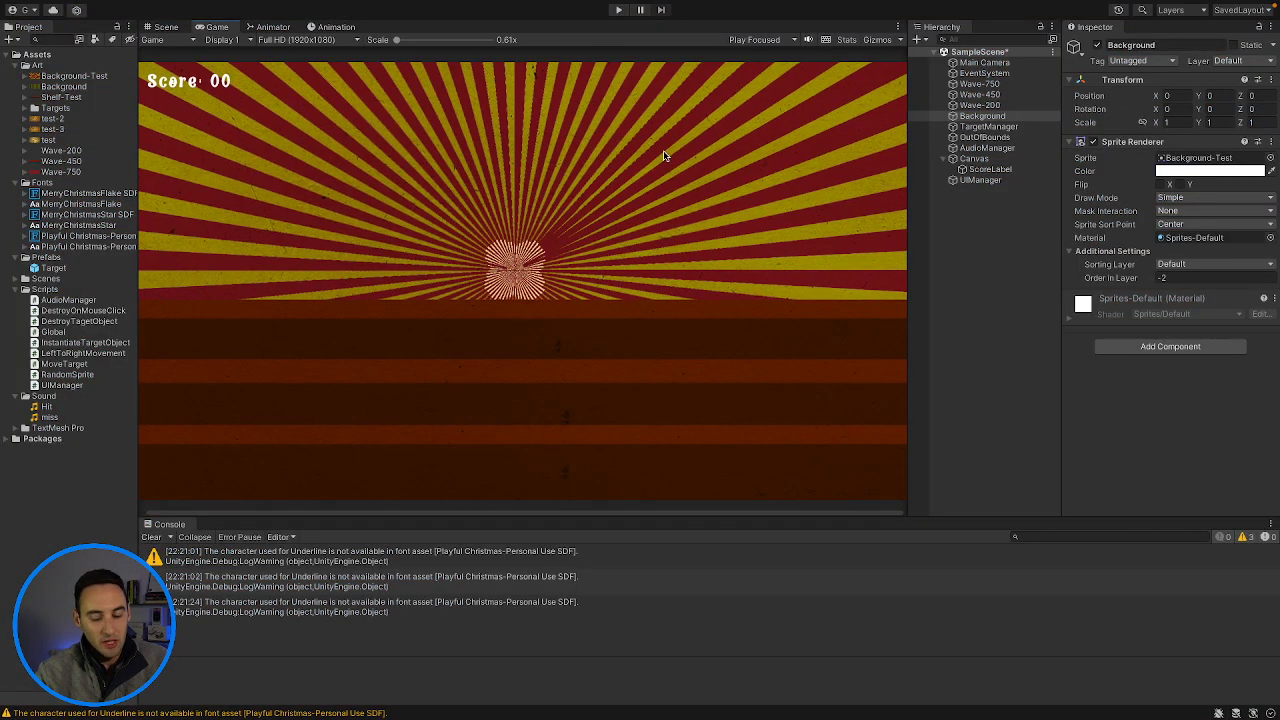
key("ctrl+Up")
left_click(755, 56)
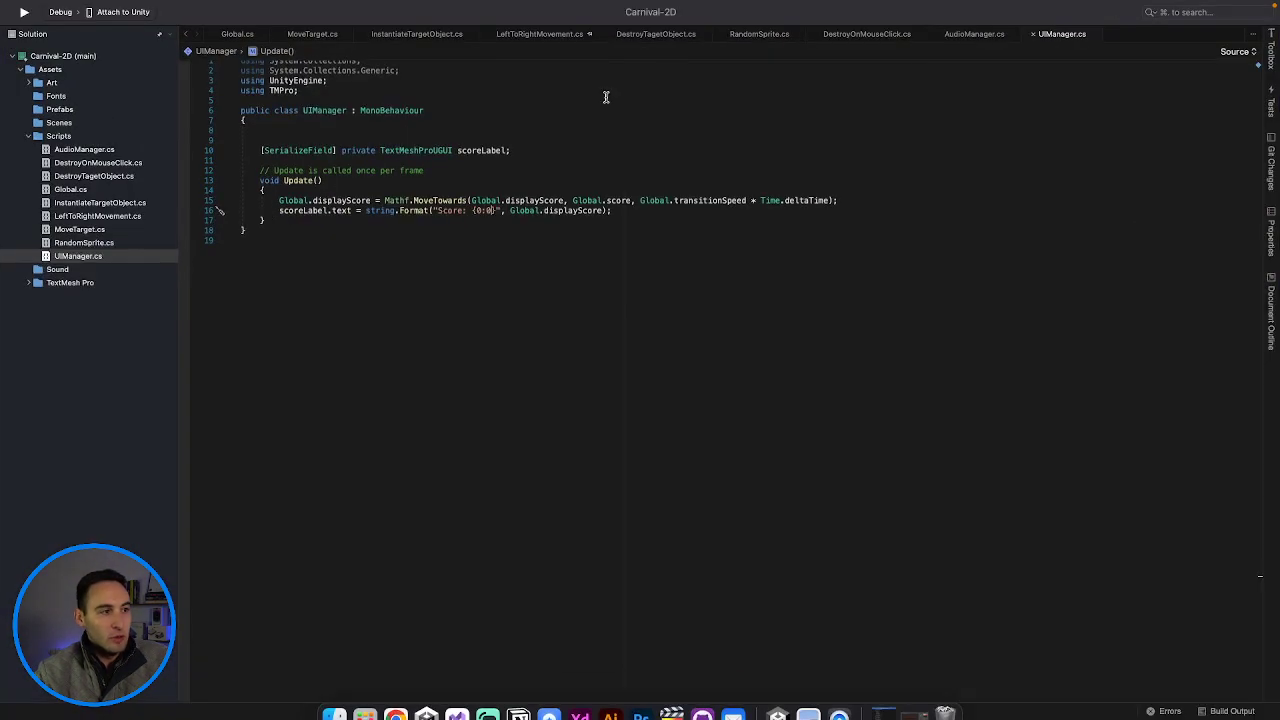
key("ctrl+Left")
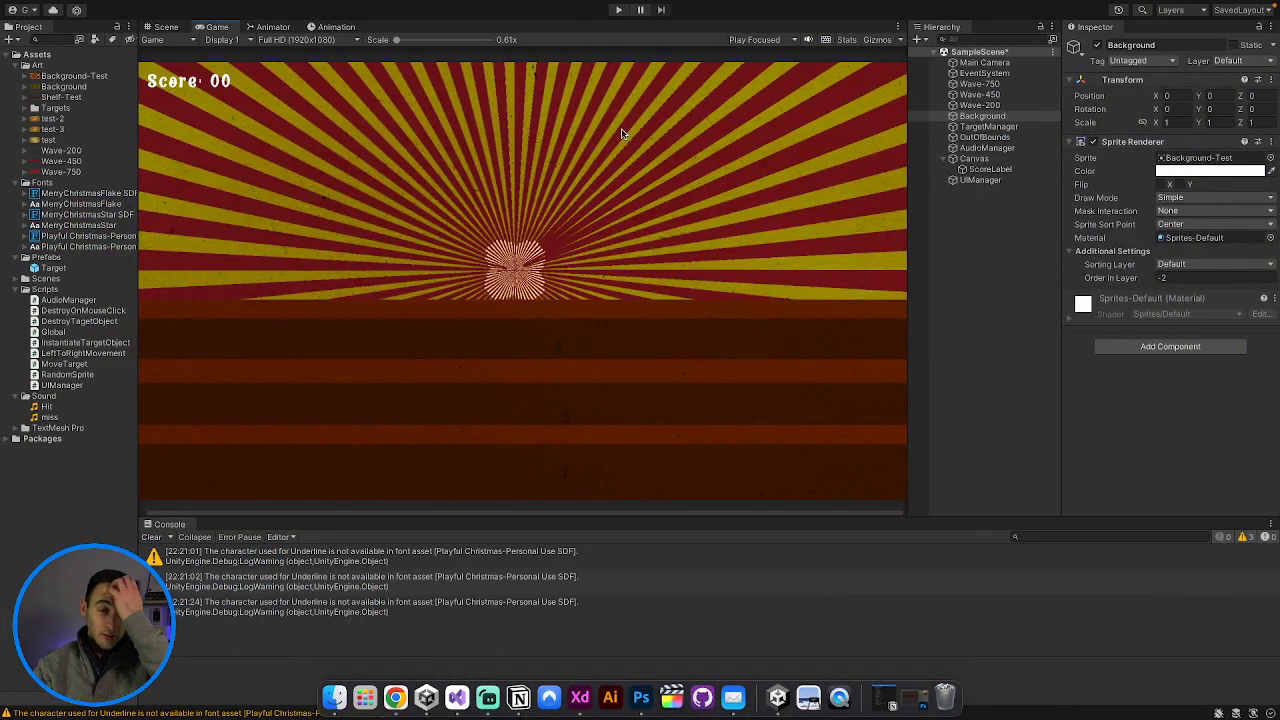